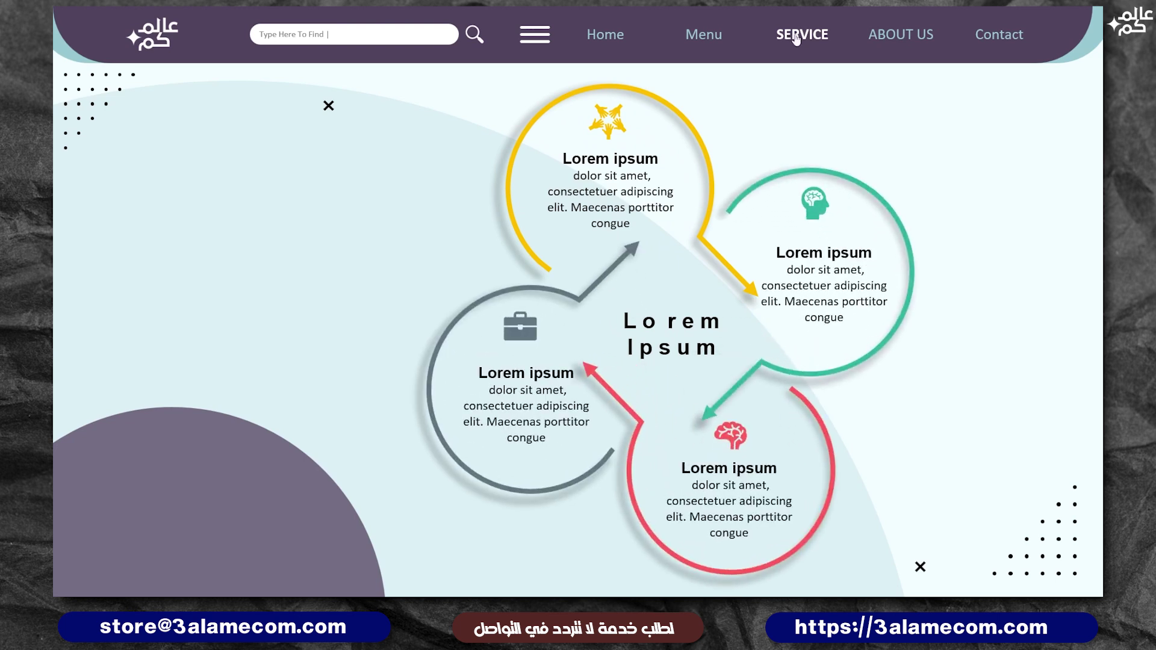
In the running slideshow, jump via the ABOUT US, Contact, and Home nav links.
left_click(883, 36)
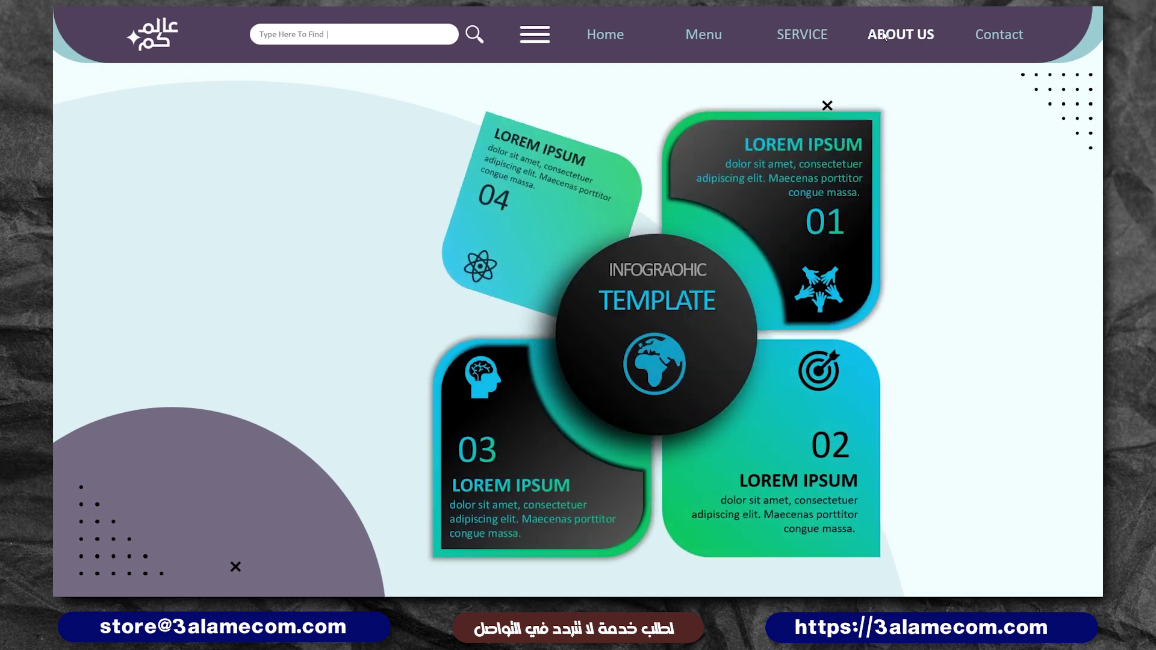
left_click(987, 34)
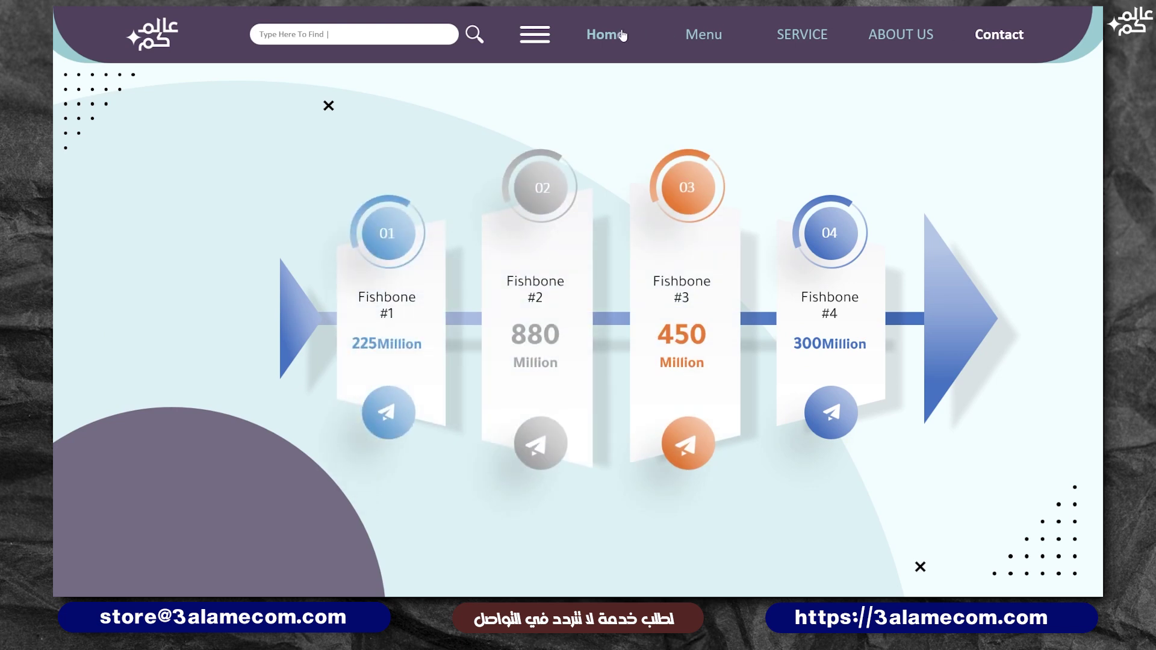
left_click(622, 36)
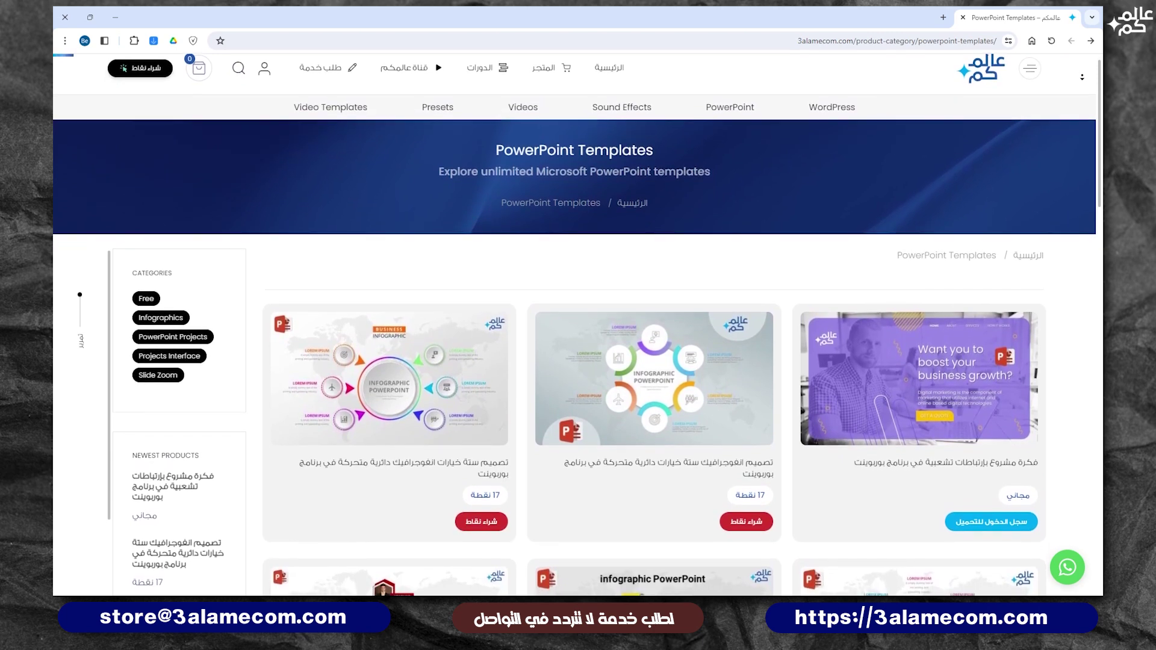
Scroll down the PowerPoint Templates category page to reveal more infographic product cards.
scroll(574, 325, "down", 3)
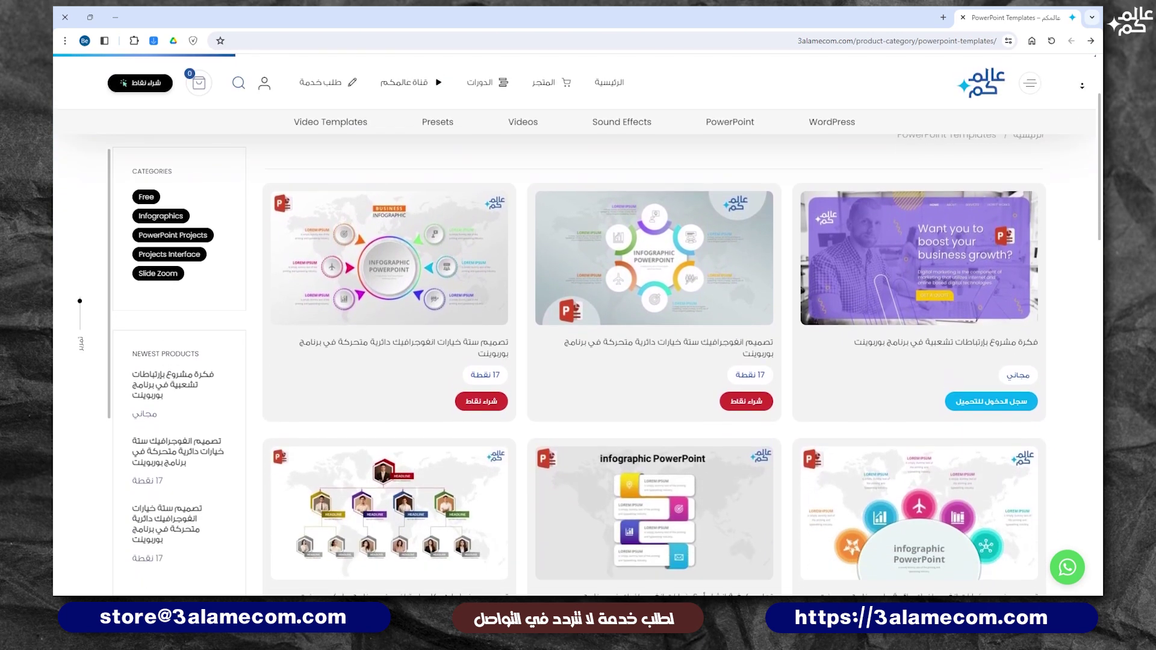
scroll(575, 325, "down", 2)
scroll(575, 325, "down", 2)
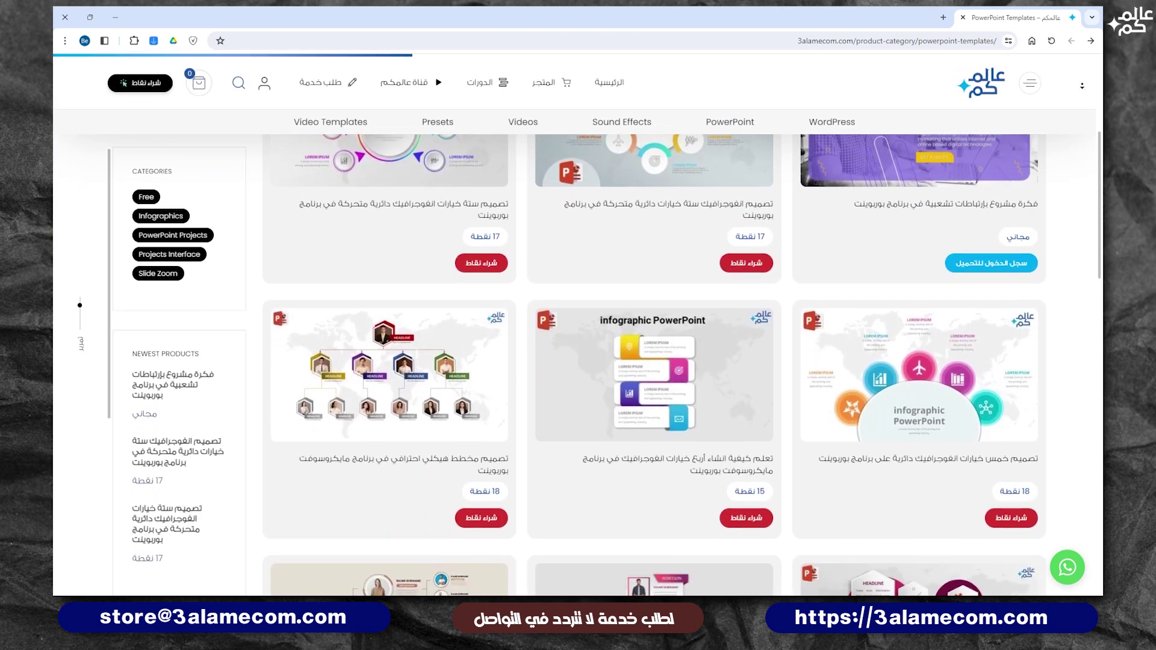
scroll(574, 325, "down", 2)
scroll(574, 325, "down", 2)
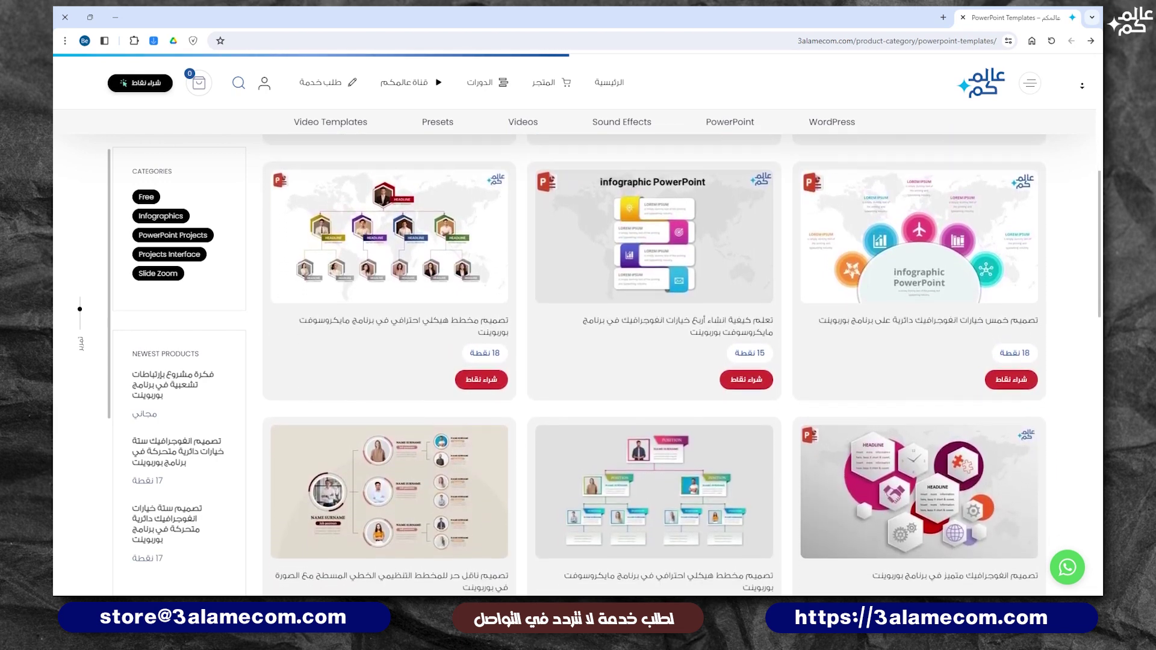
scroll(574, 326, "down", 2)
scroll(574, 325, "down", 2)
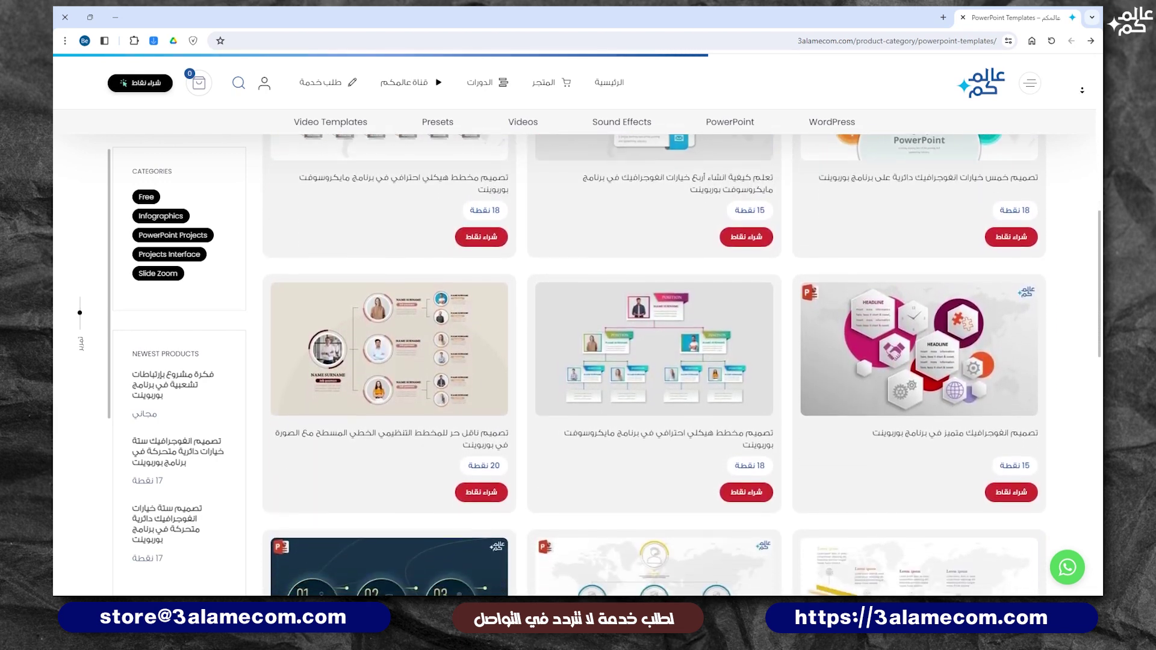
scroll(575, 325, "down", 2)
scroll(574, 325, "down", 2)
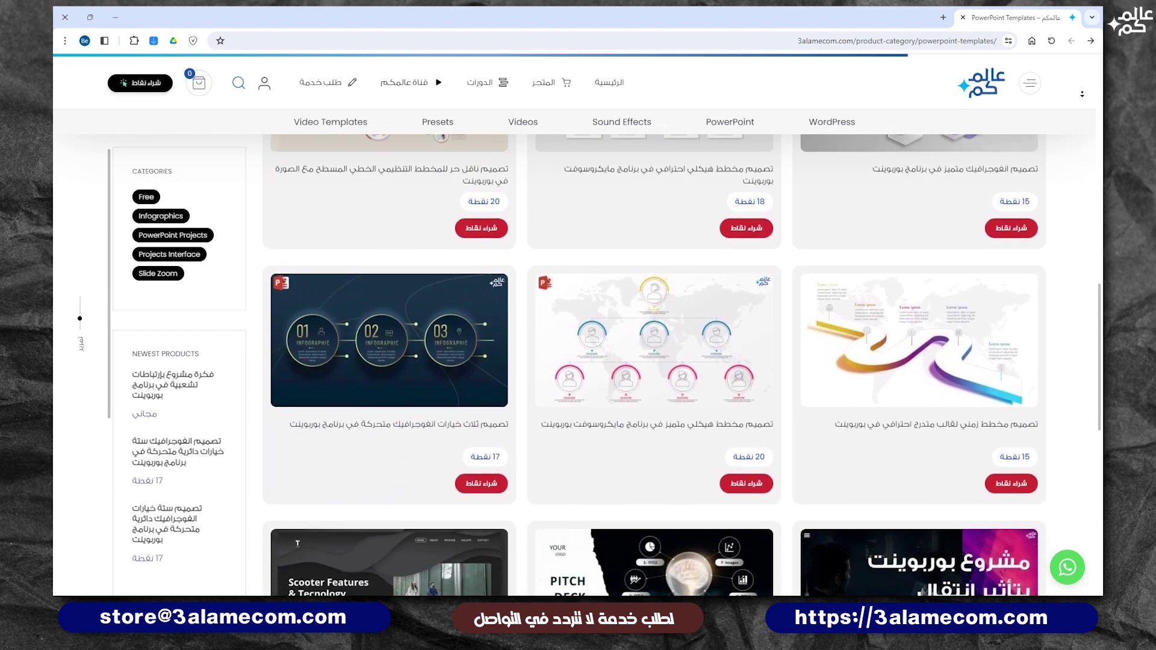
scroll(574, 325, "down", 2)
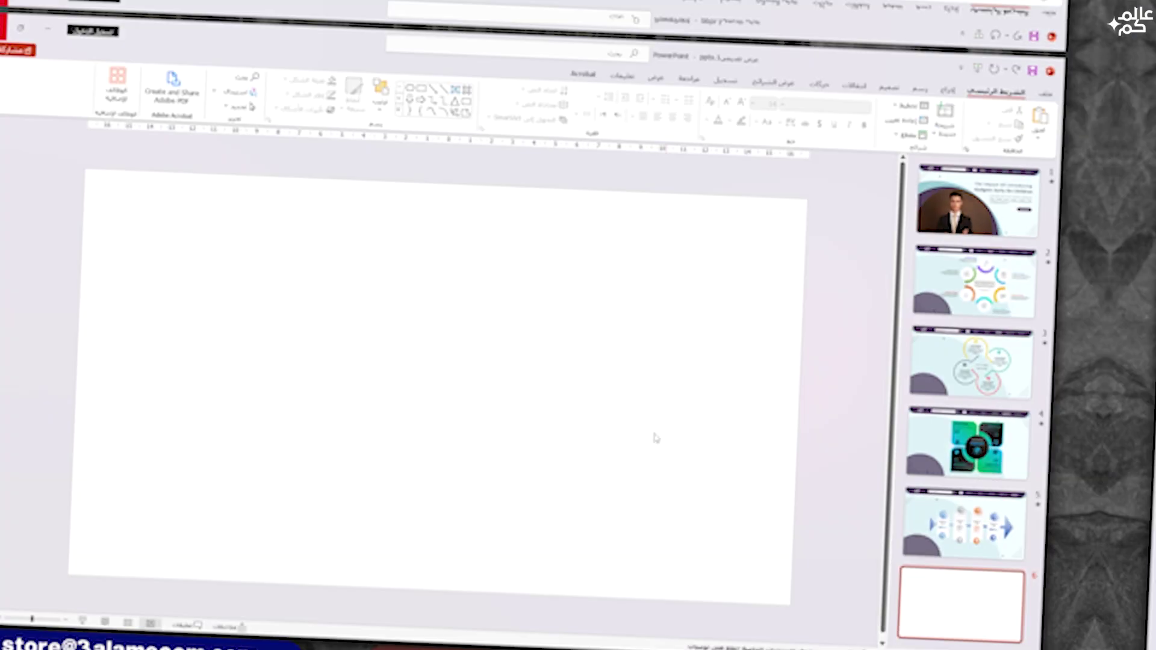
Give the blank sixth slide a light cyan solid background.
right_click(697, 287)
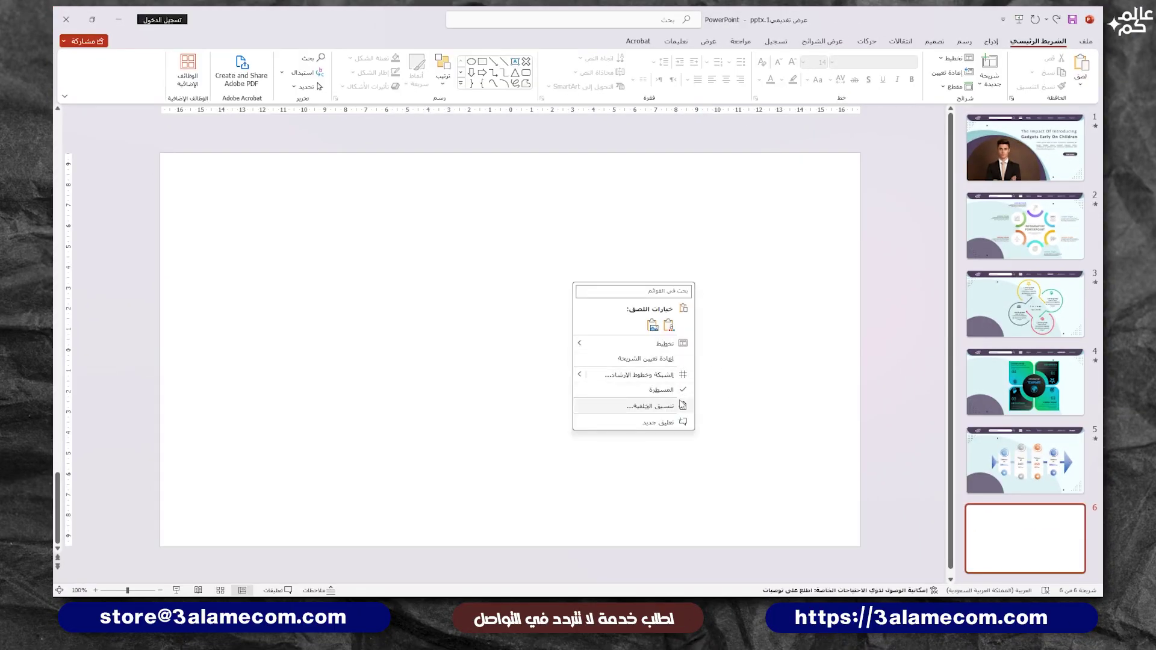
left_click(655, 407)
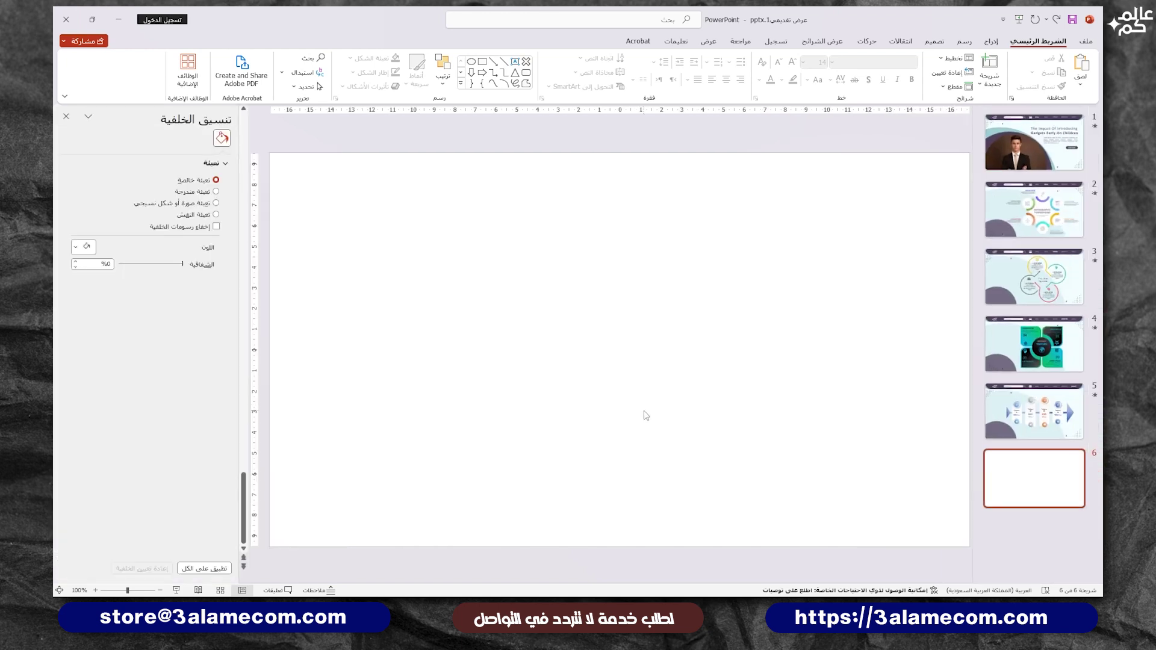
left_click(84, 247)
left_click(110, 282)
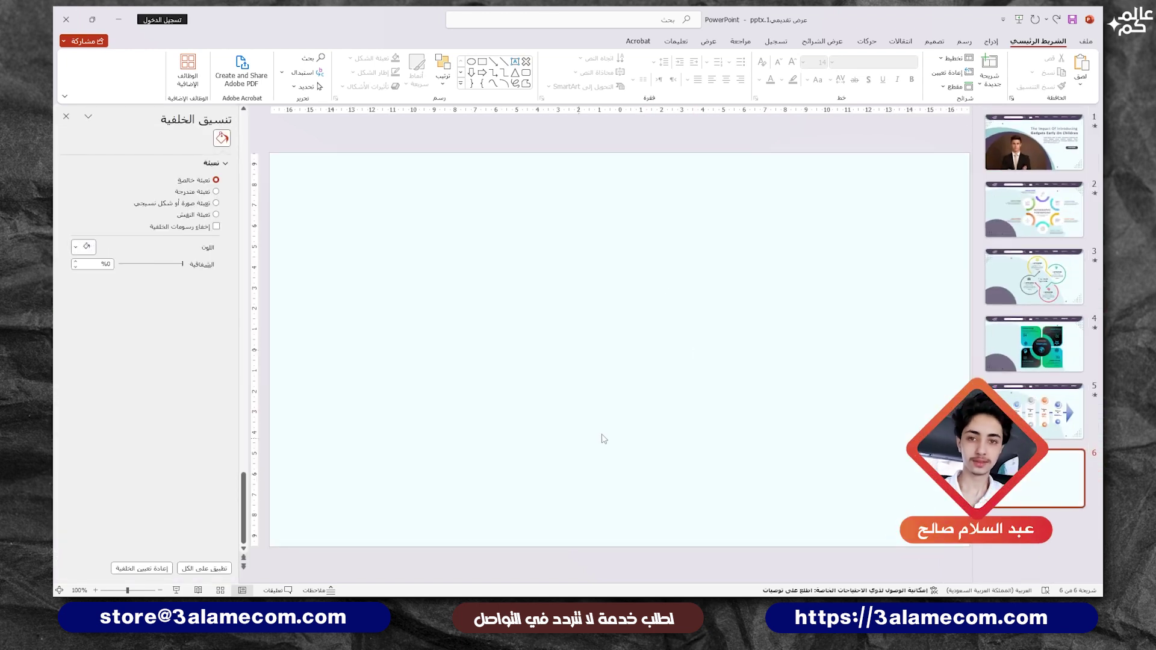
Pick the Rounded Rectangle shape from the Insert shapes gallery.
left_click(991, 41)
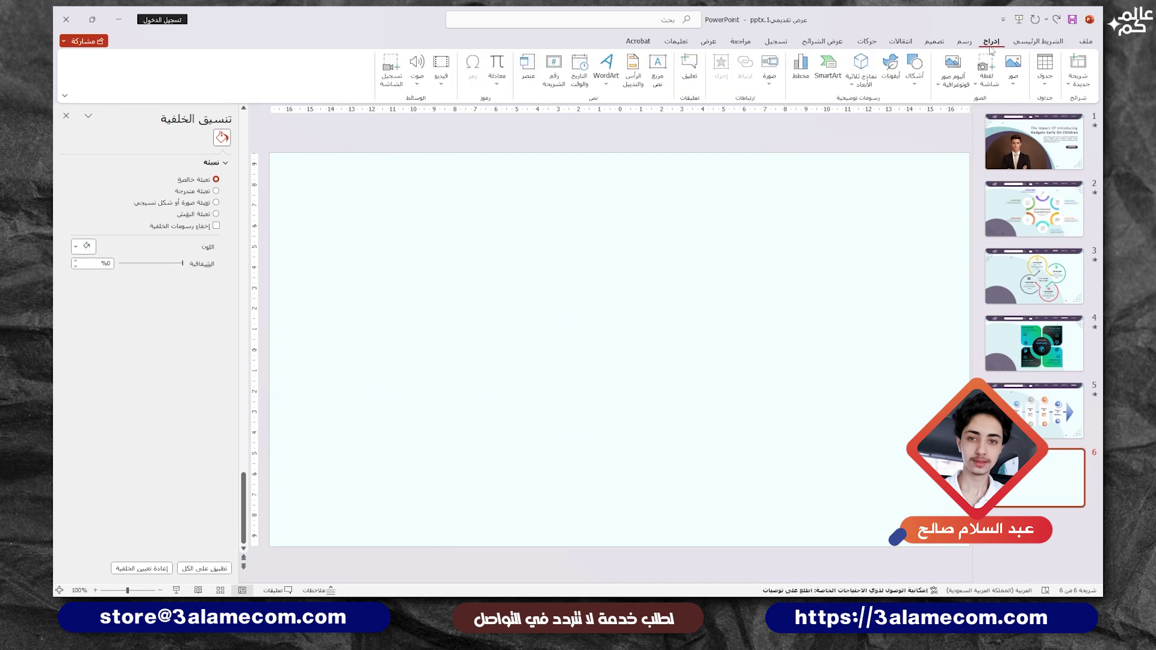
left_click(920, 85)
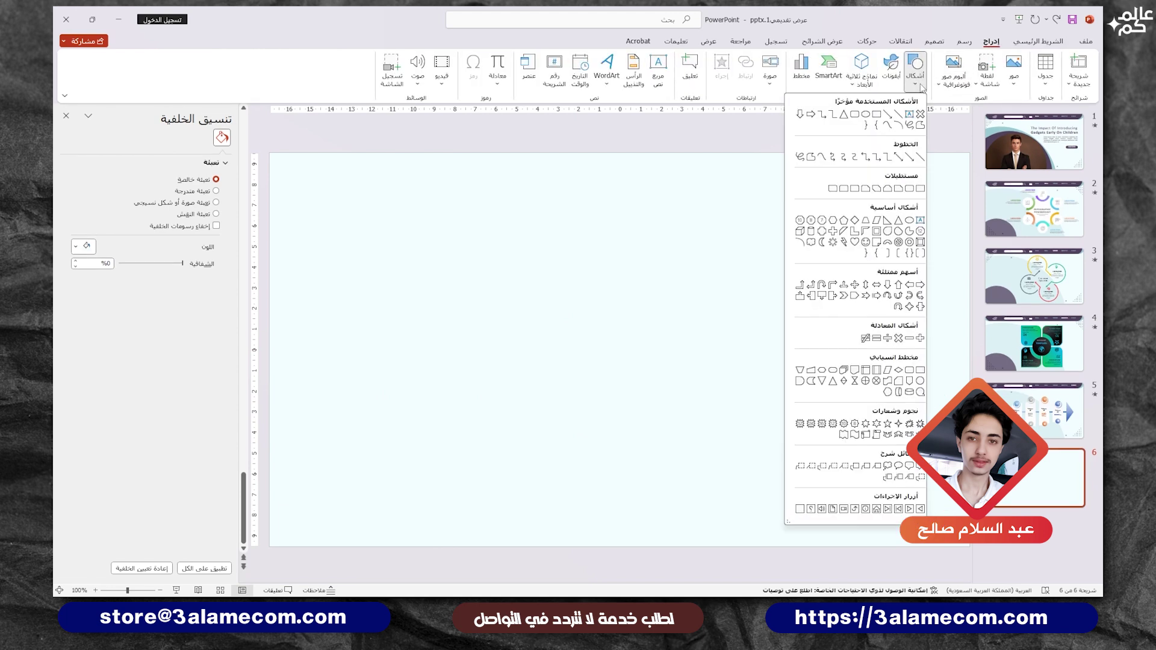
left_click(855, 116)
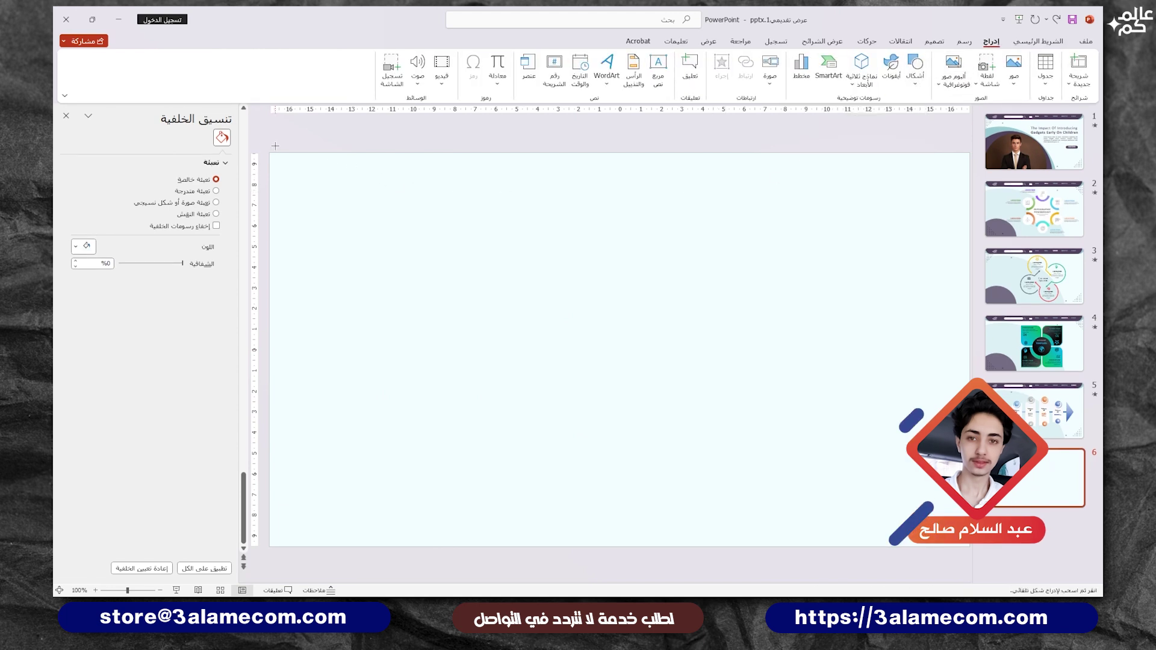
Draw a blue bar across the slide top and round its ends fully.
left_click_drag(276, 140, 960, 172)
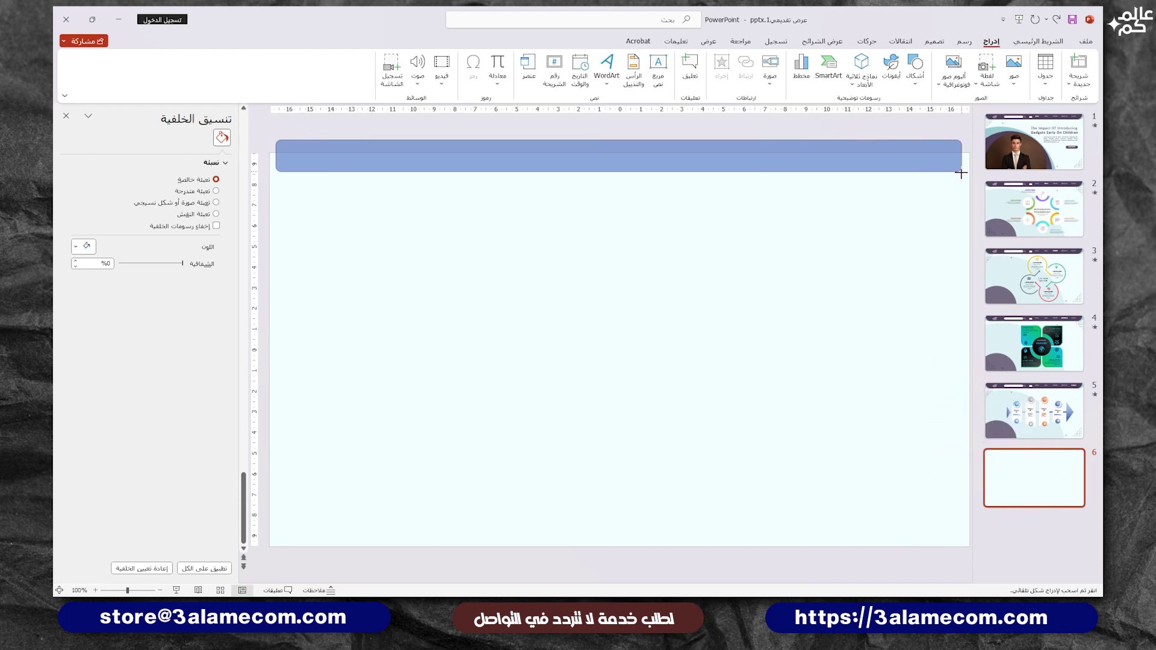
left_click_drag(961, 173, 961, 195)
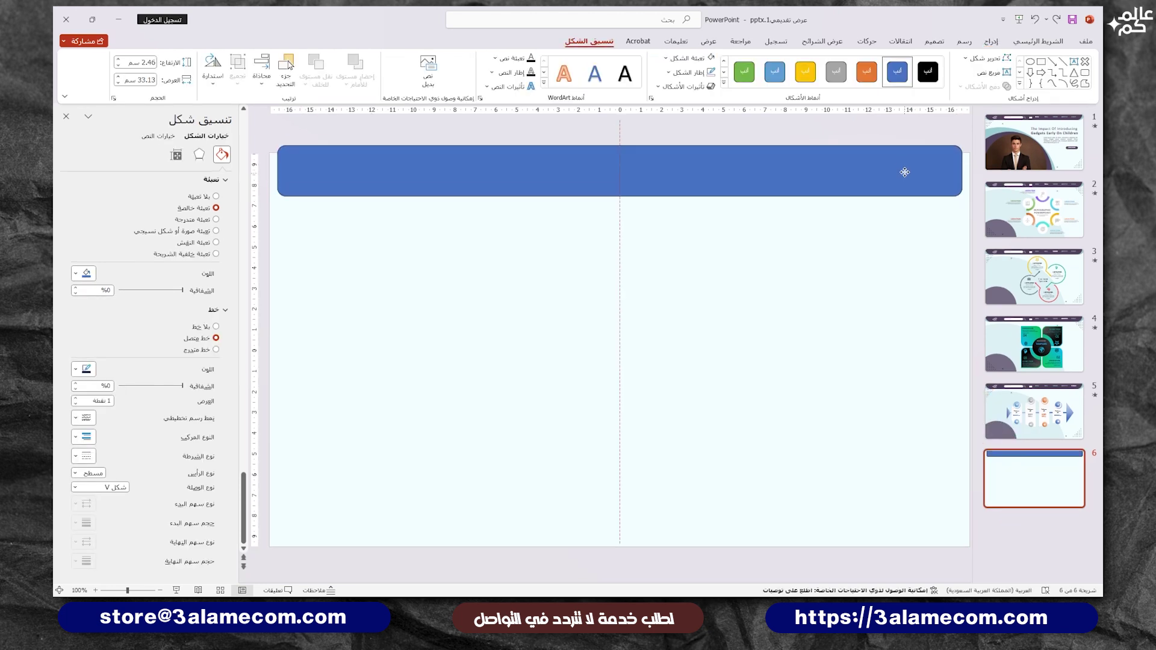
left_click_drag(905, 172, 903, 156)
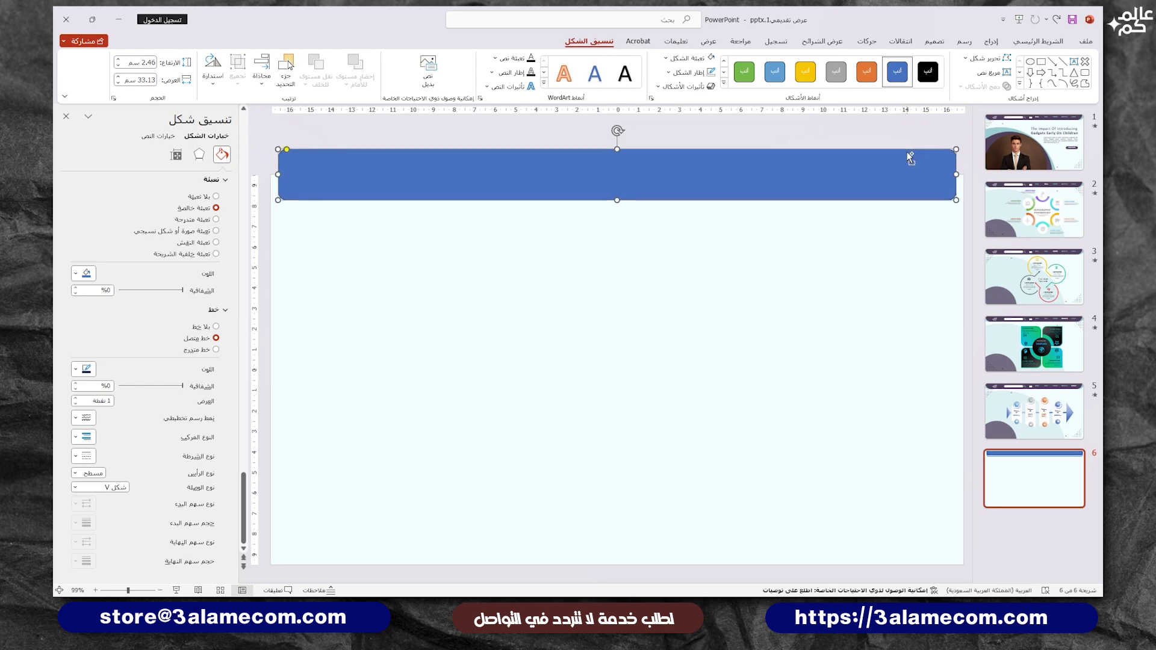
scroll(843, 182, "down", 3)
mouse_move(619, 221)
left_mouse_down()
mouse_move(619, 204)
mouse_move(602, 207)
left_mouse_up()
left_click_drag(367, 181, 440, 184)
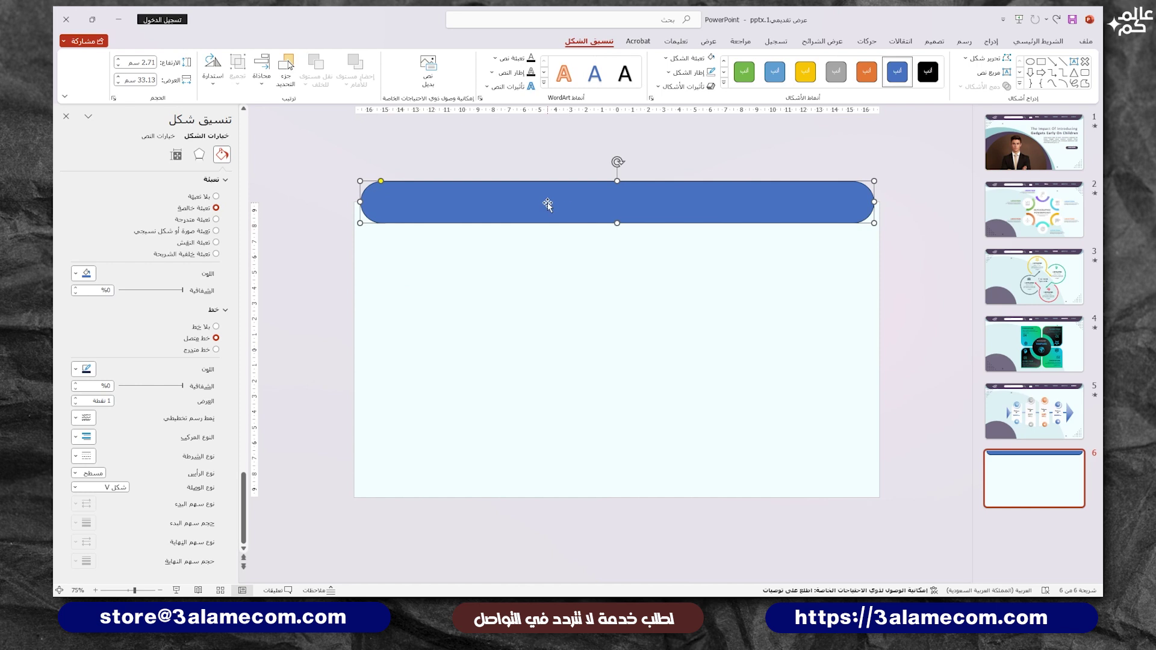
Duplicate the bar, widen the copy past the original's ends, and send it to back.
key("ctrl+d")
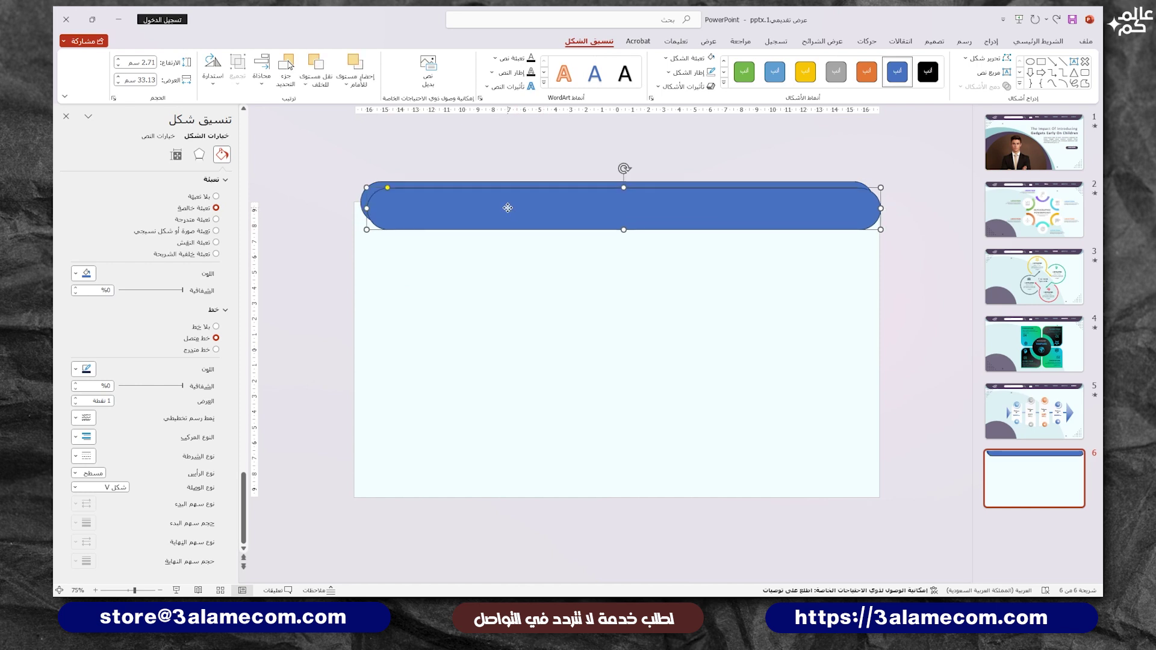
left_click_drag(507, 208, 501, 201)
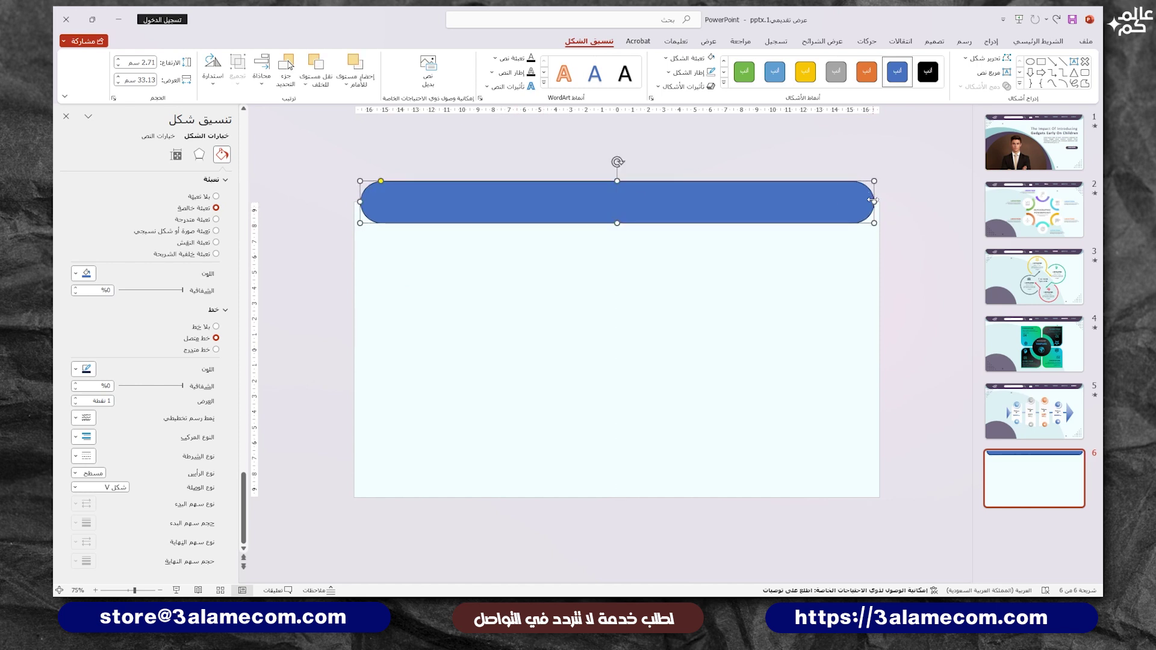
left_click_drag(872, 202, 883, 201)
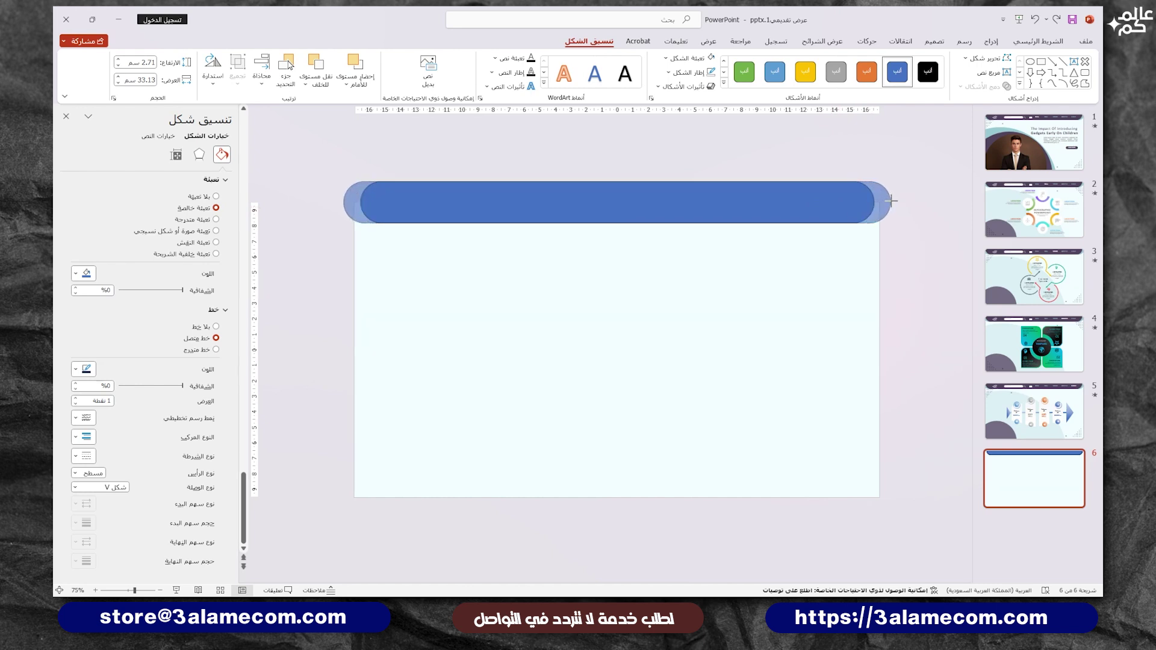
right_click(851, 202)
left_click(820, 355)
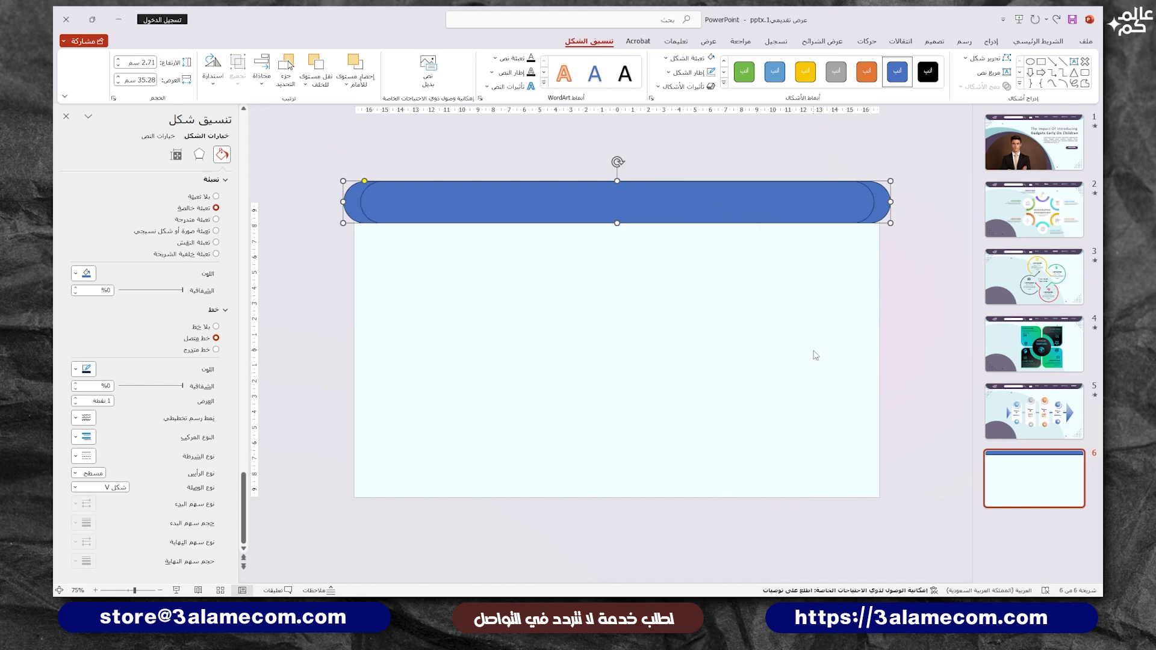
left_click(820, 357)
Draw a plain rectangle over the top of the rounded bar and recentre the bar.
left_click(991, 41)
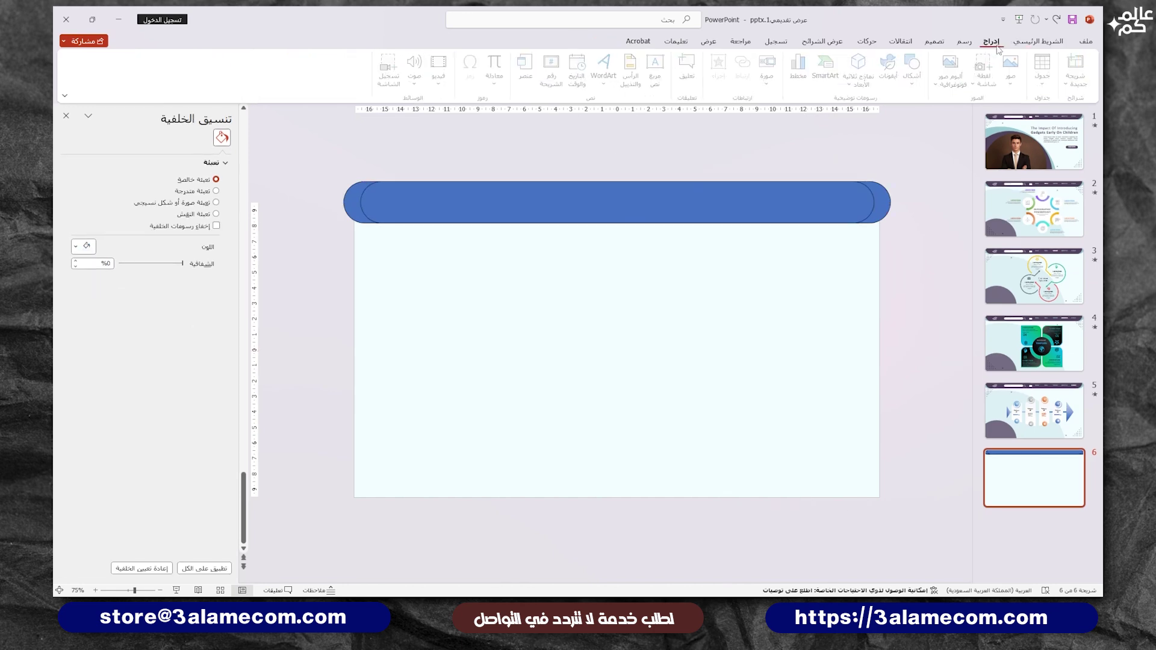
left_click(910, 81)
left_click(877, 114)
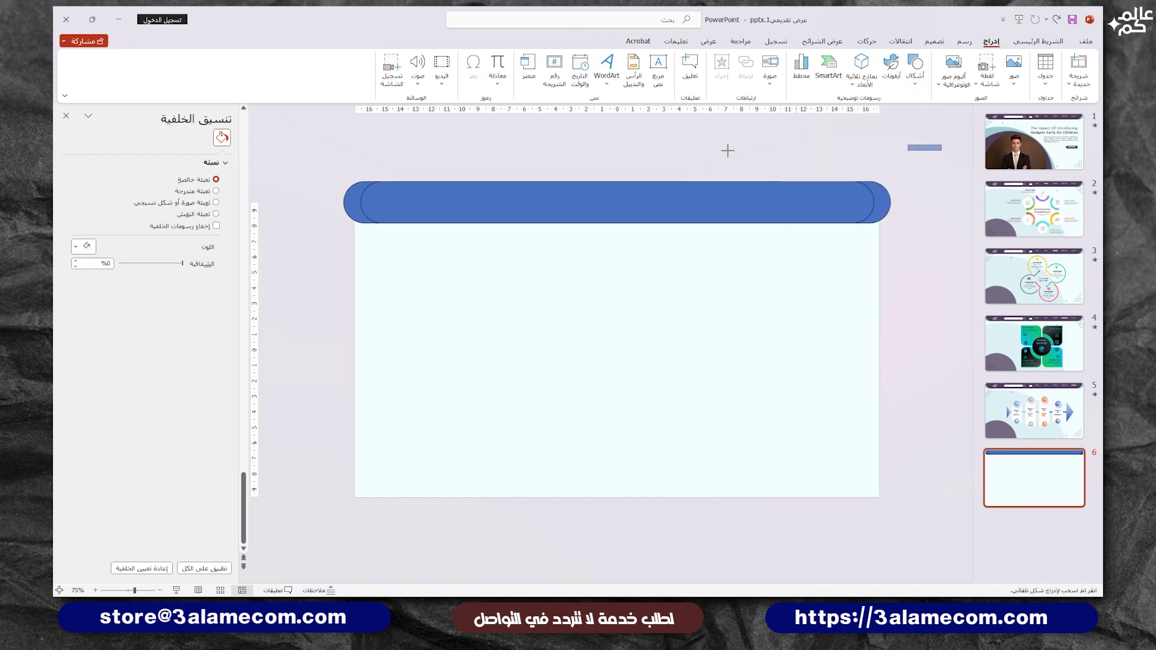
mouse_move(728, 151)
left_mouse_down()
mouse_move(313, 205)
mouse_move(350, 195)
left_mouse_up()
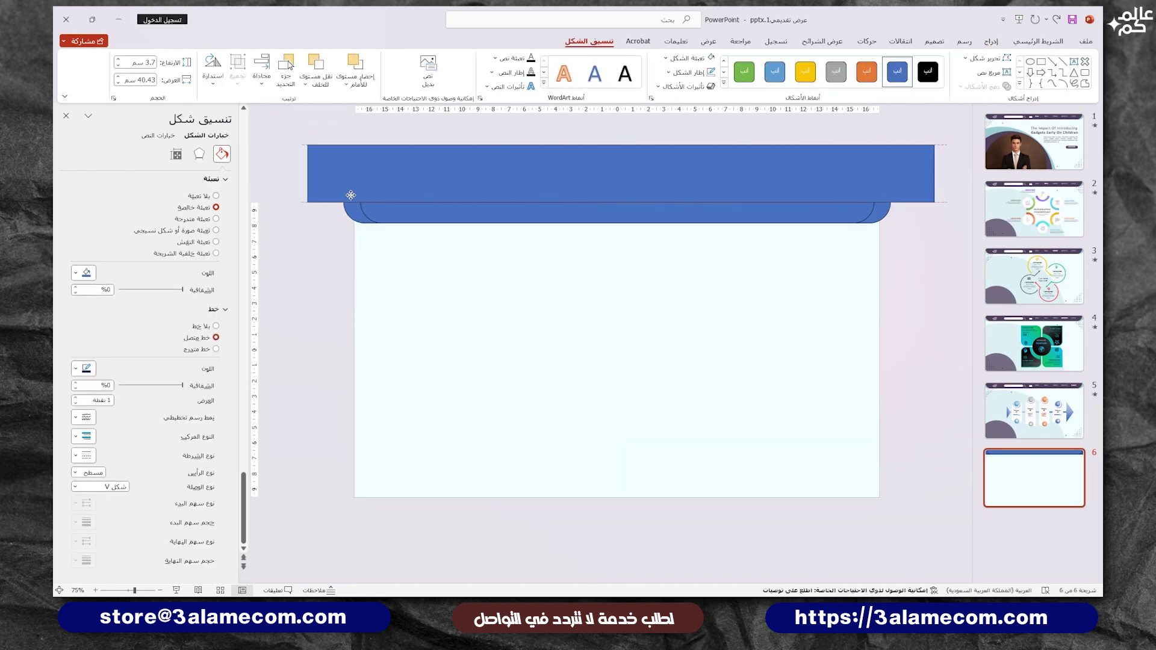
left_click(373, 220)
left_click_drag(350, 209, 414, 213)
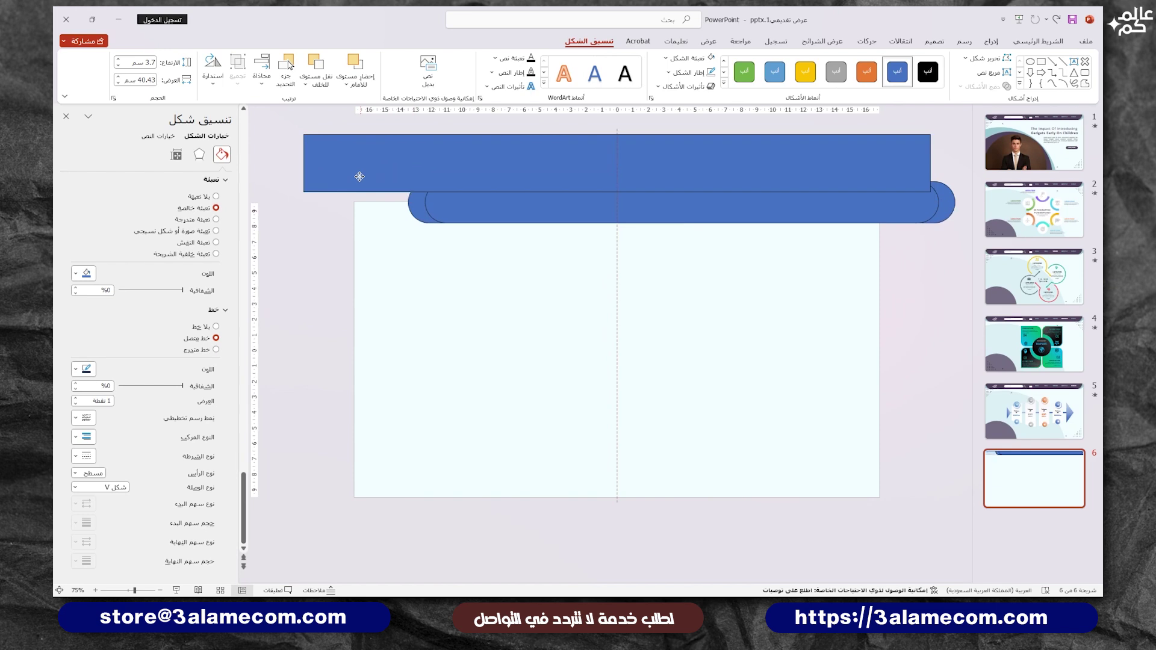
left_click_drag(361, 175, 344, 190)
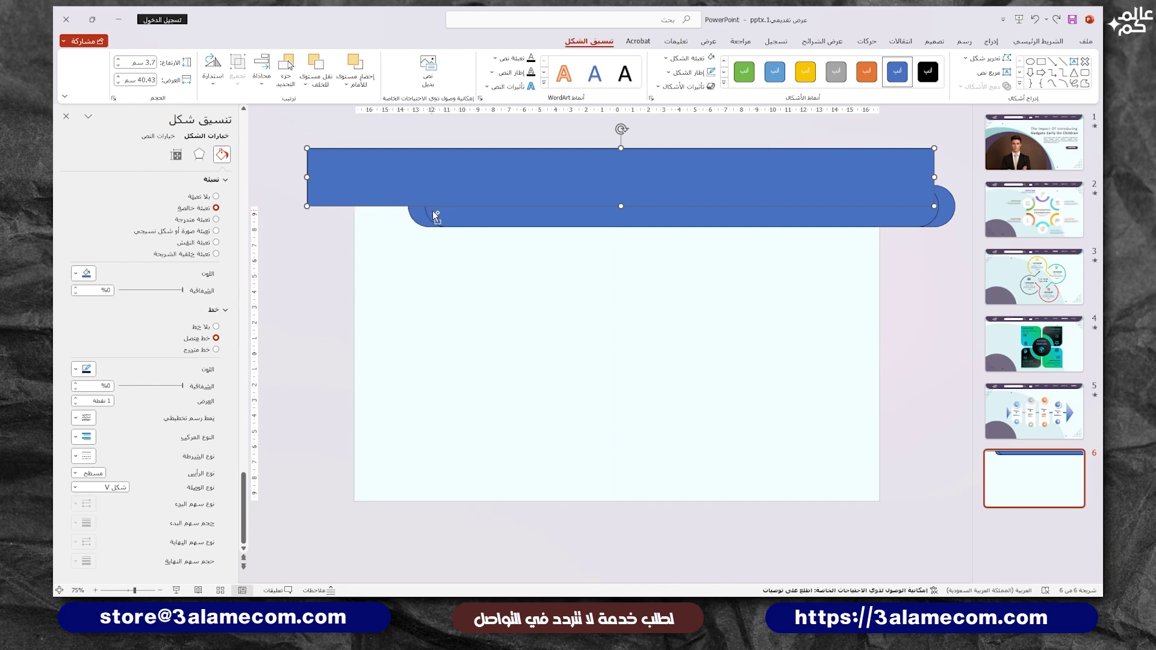
left_click_drag(435, 216, 370, 212)
Try merging the rounded bar and rectangle with Union, then undo it.
left_click(436, 168)
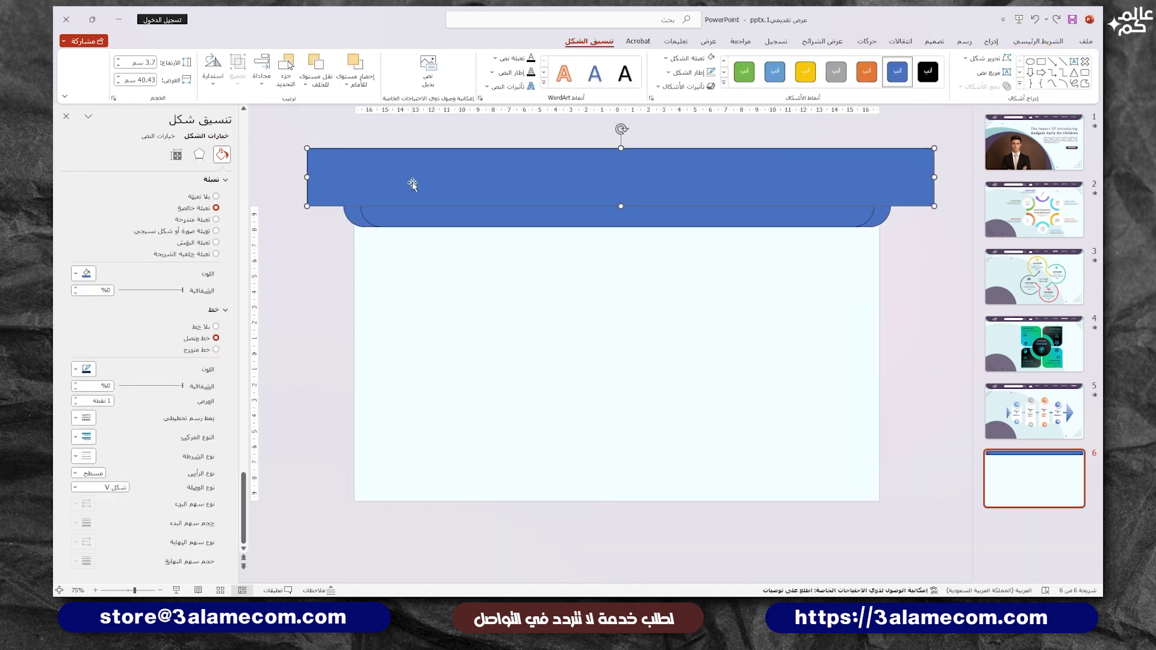
left_click(385, 220)
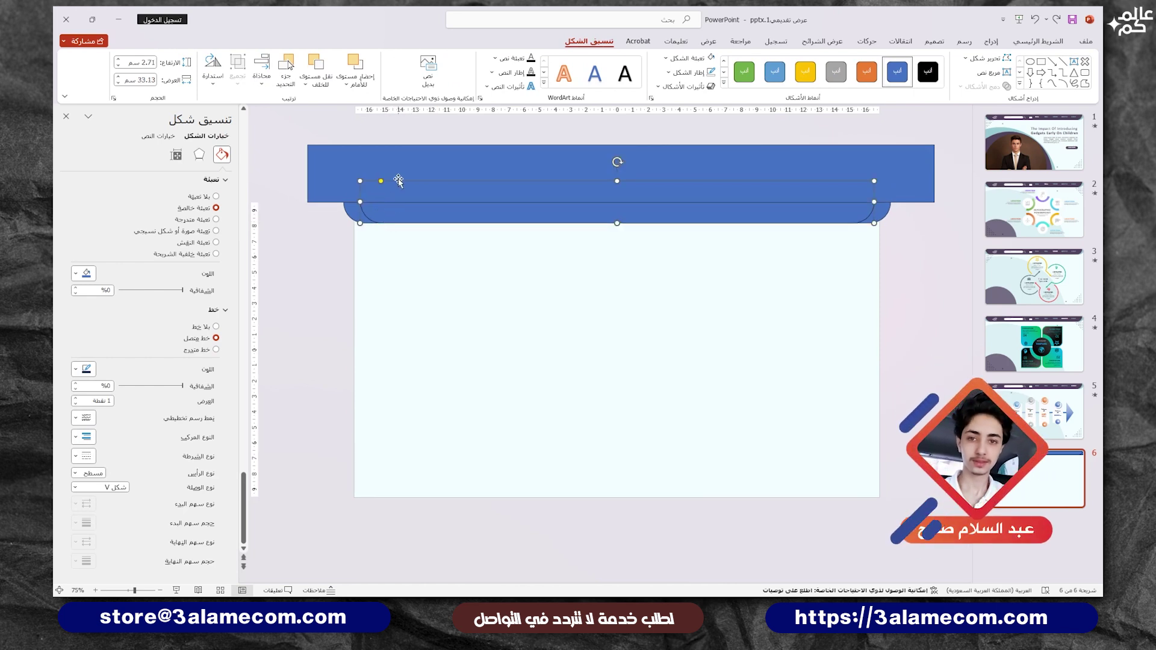
left_click(405, 168, "shift")
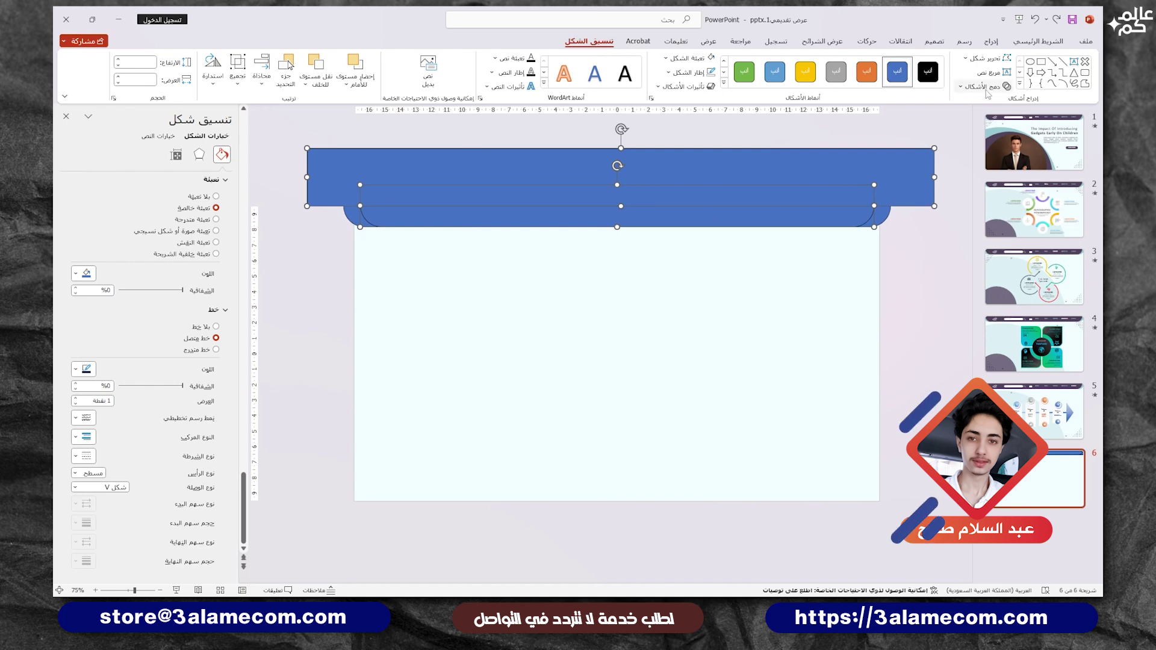
left_click(986, 90)
left_click(993, 107)
left_click(432, 242)
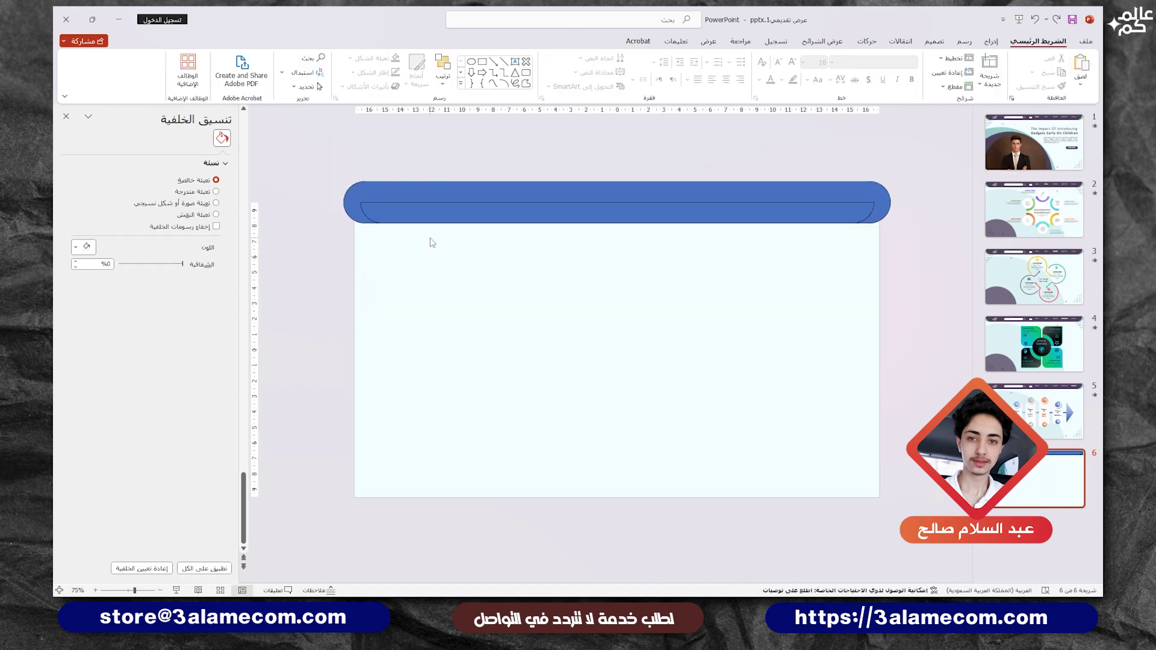
key("ctrl+z")
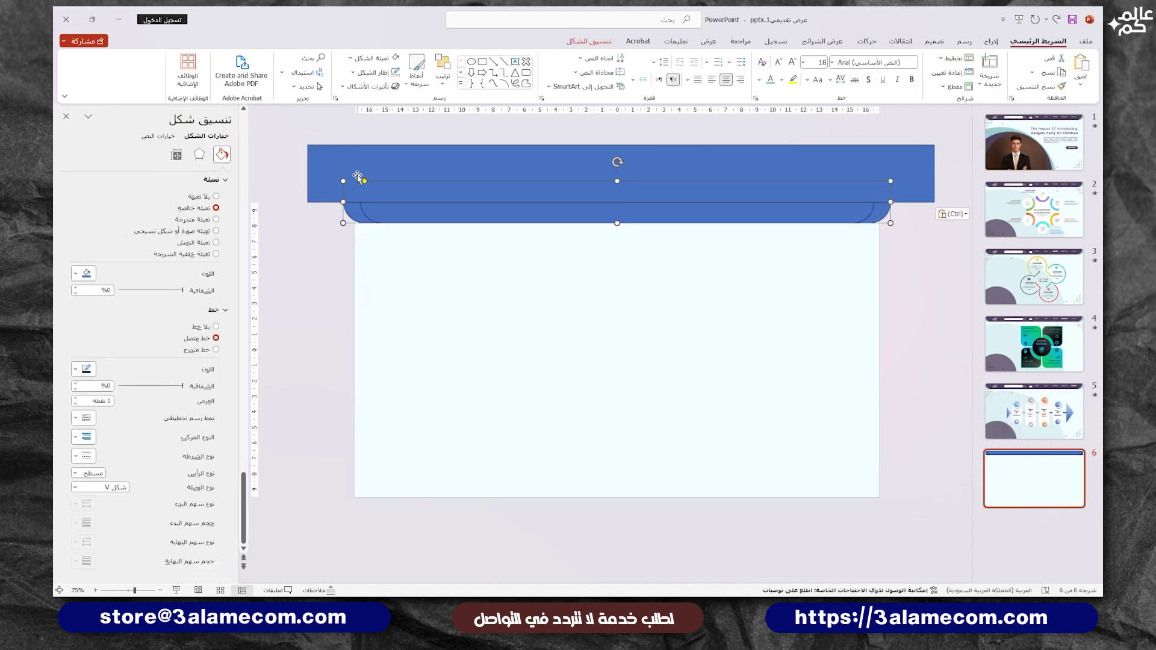
Subtract the wide rectangle from the rounded bar to flatten its top.
left_click(356, 172, "shift")
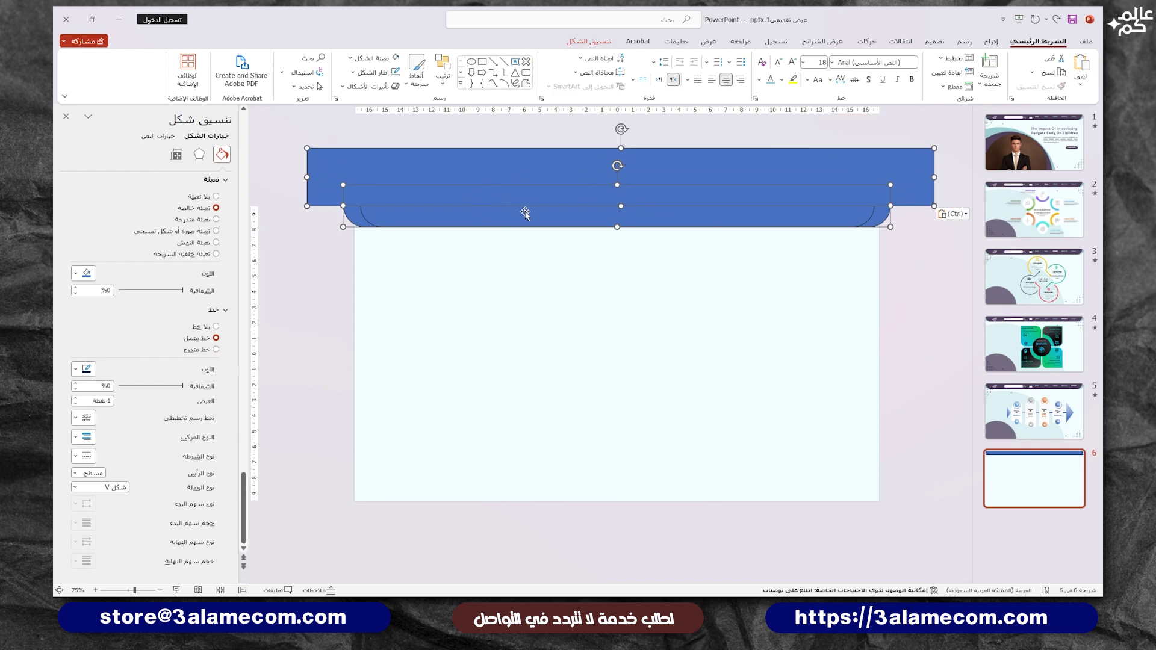
left_click(610, 45)
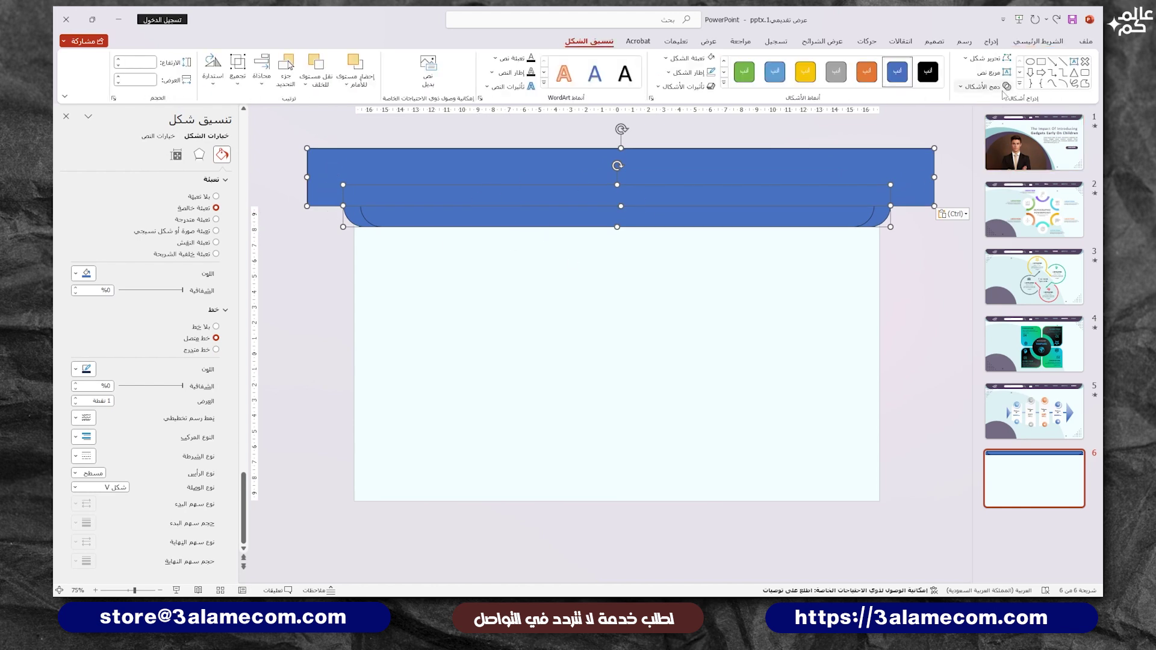
left_click(1002, 88)
left_click(996, 164)
left_click(783, 324)
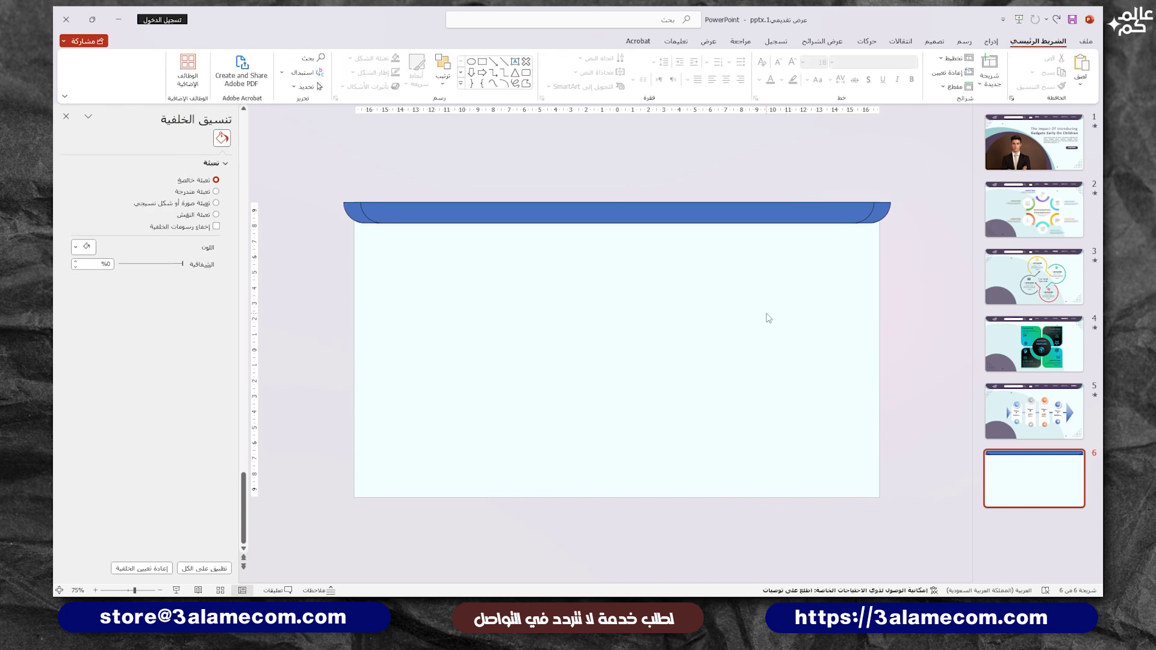
key("ctrl+v")
Cut the bar's overhanging left end away with a pasted rectangle and Merge Shapes > Subtract.
mouse_move(933, 177)
left_mouse_down()
mouse_move(355, 177)
mouse_move(330, 288)
left_mouse_up()
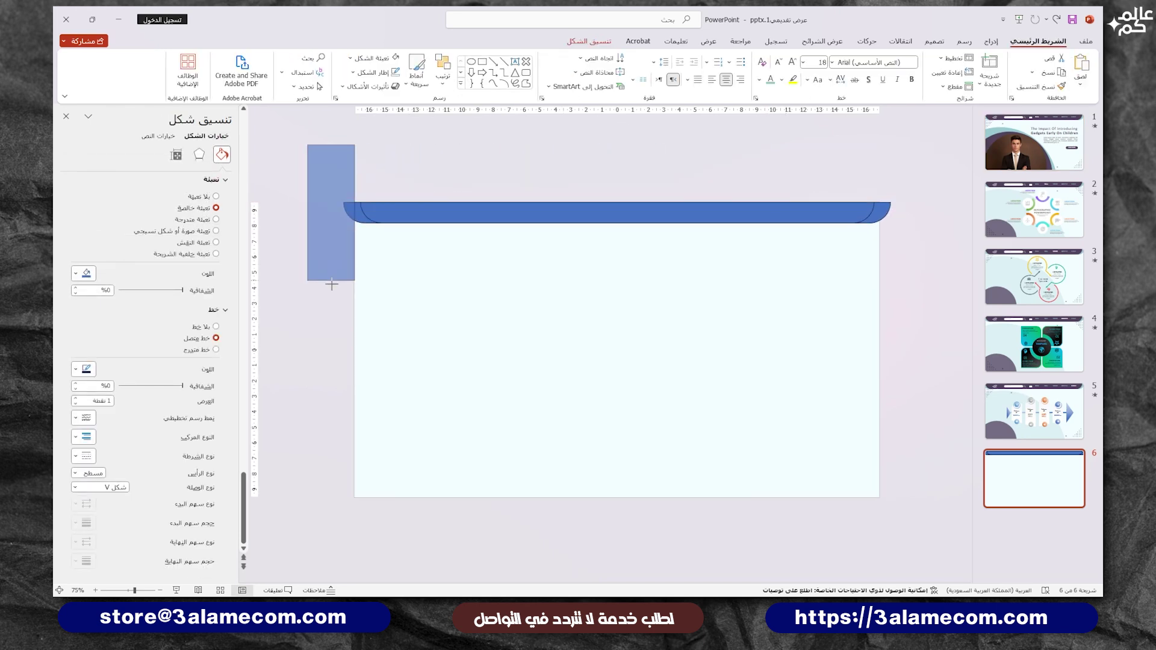
left_click(356, 224)
left_click(329, 226, "shift")
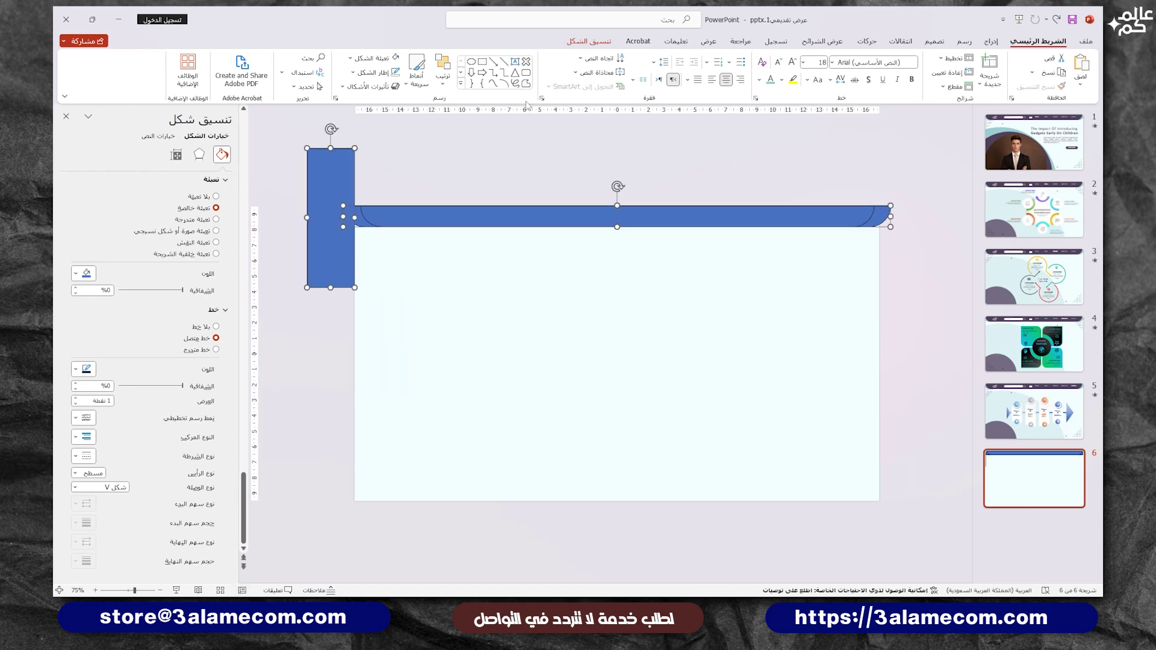
left_click(598, 43)
left_click(985, 86)
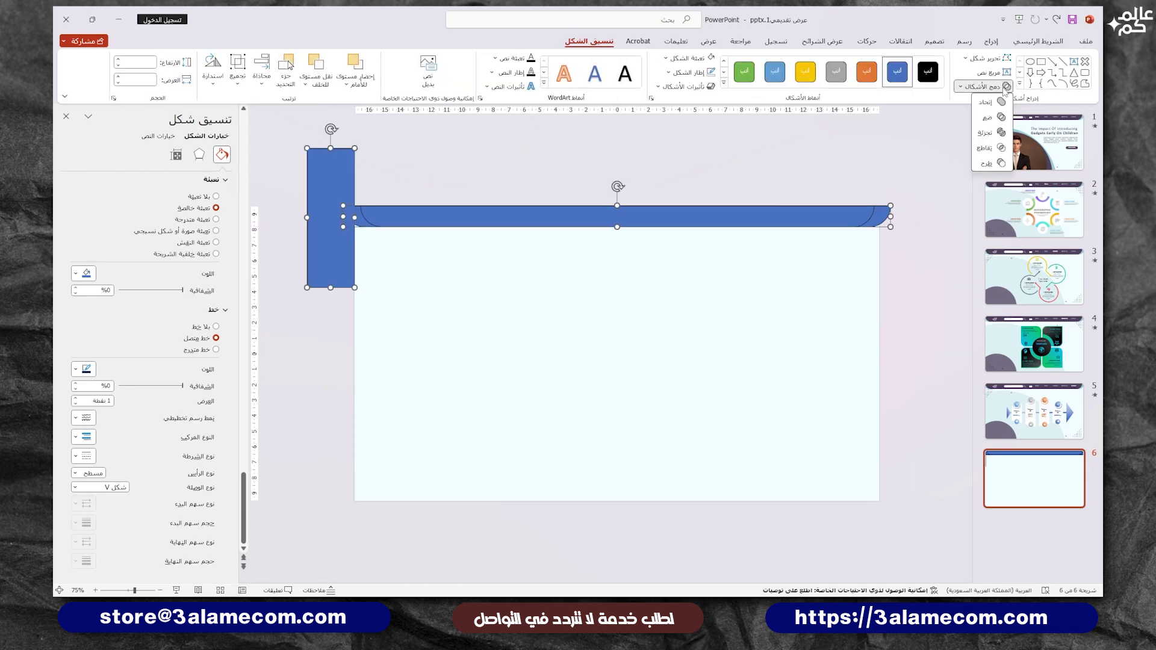
left_click(981, 165)
left_click(693, 297)
Trim the bar's overhanging right end the same way with a pasted rectangle and Subtract.
key("ctrl+v")
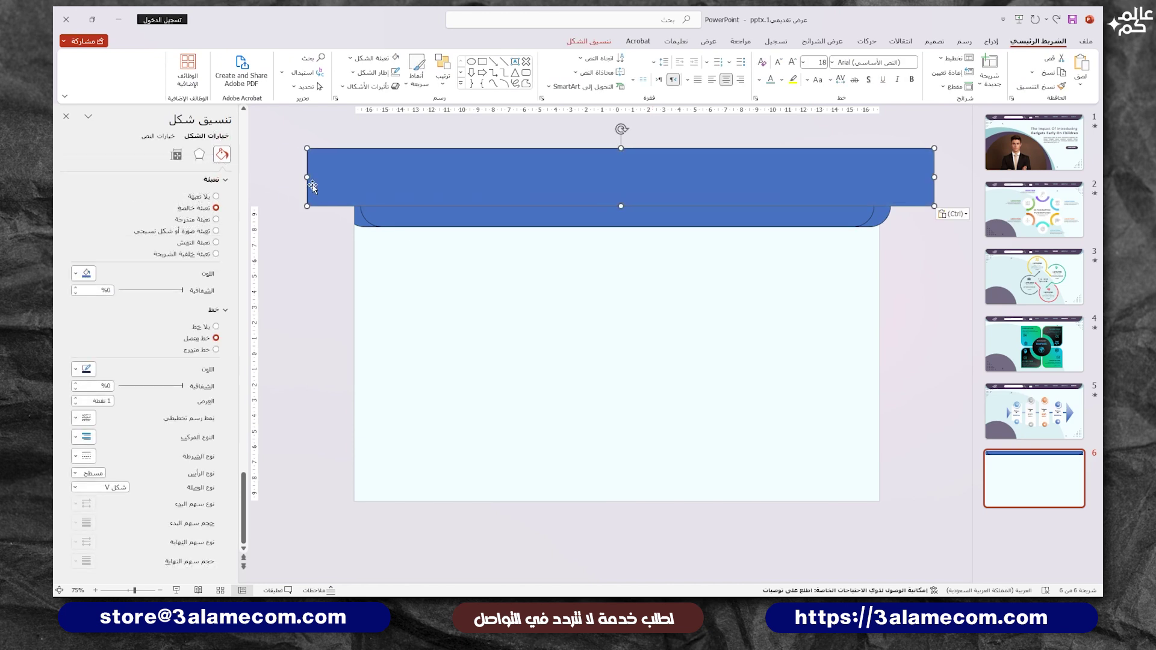
mouse_move(341, 176)
left_mouse_down()
mouse_move(909, 177)
mouse_move(880, 184)
mouse_move(906, 273)
left_mouse_up()
left_click(873, 223)
left_click(908, 224, "shift")
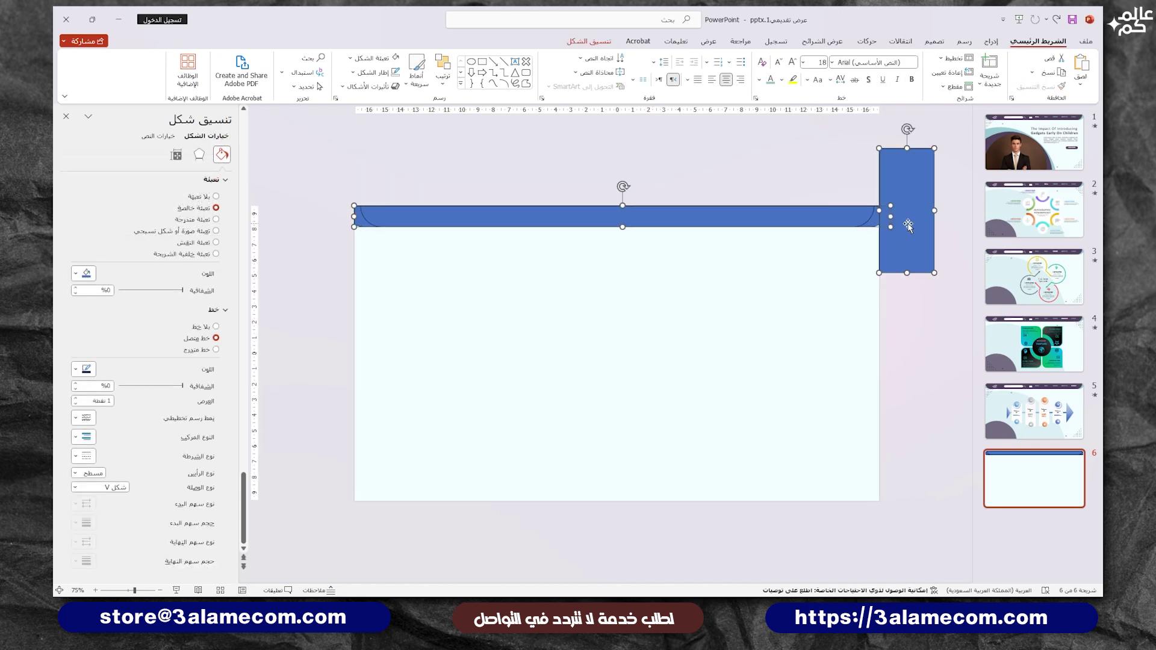
left_click(589, 41)
left_click(974, 85)
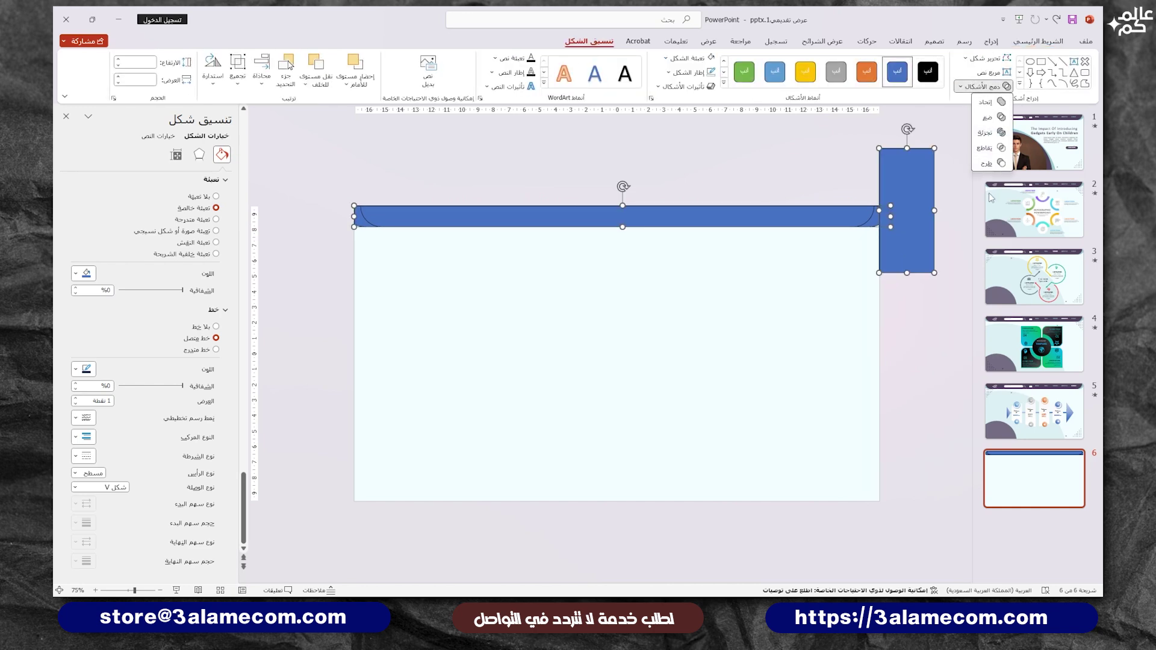
left_click(994, 164)
left_click(865, 174)
Remove the bar's outline and fill it dark purple.
scroll(865, 175, "down", 1, "ctrl")
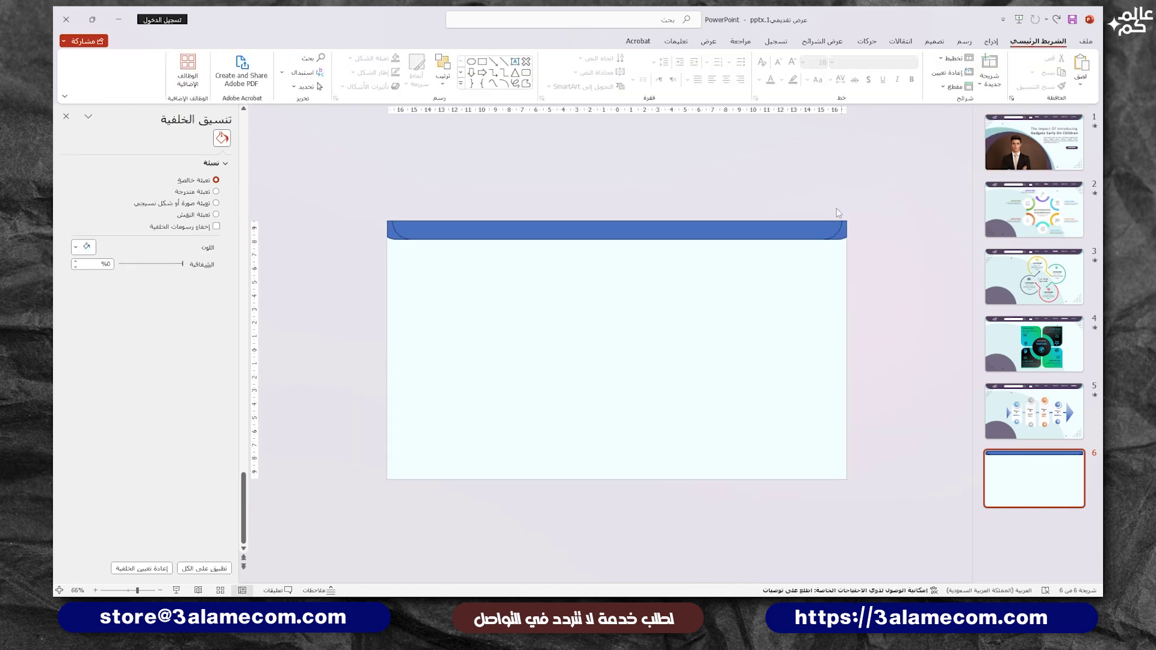
left_click(826, 231)
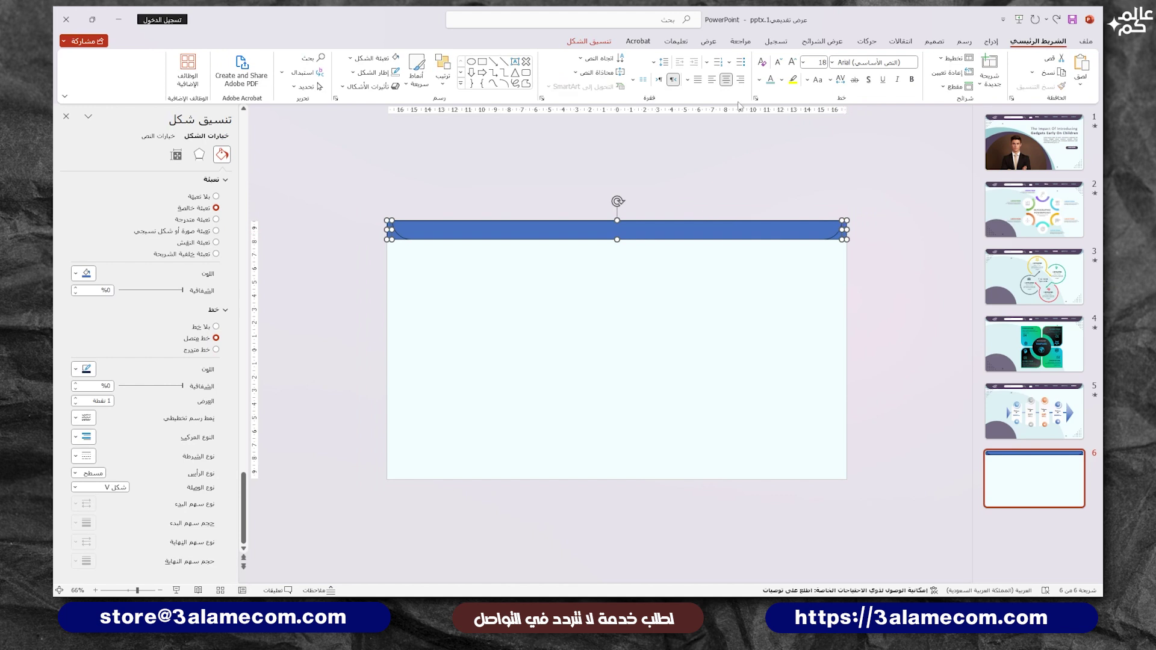
left_click(569, 43)
left_click(710, 72)
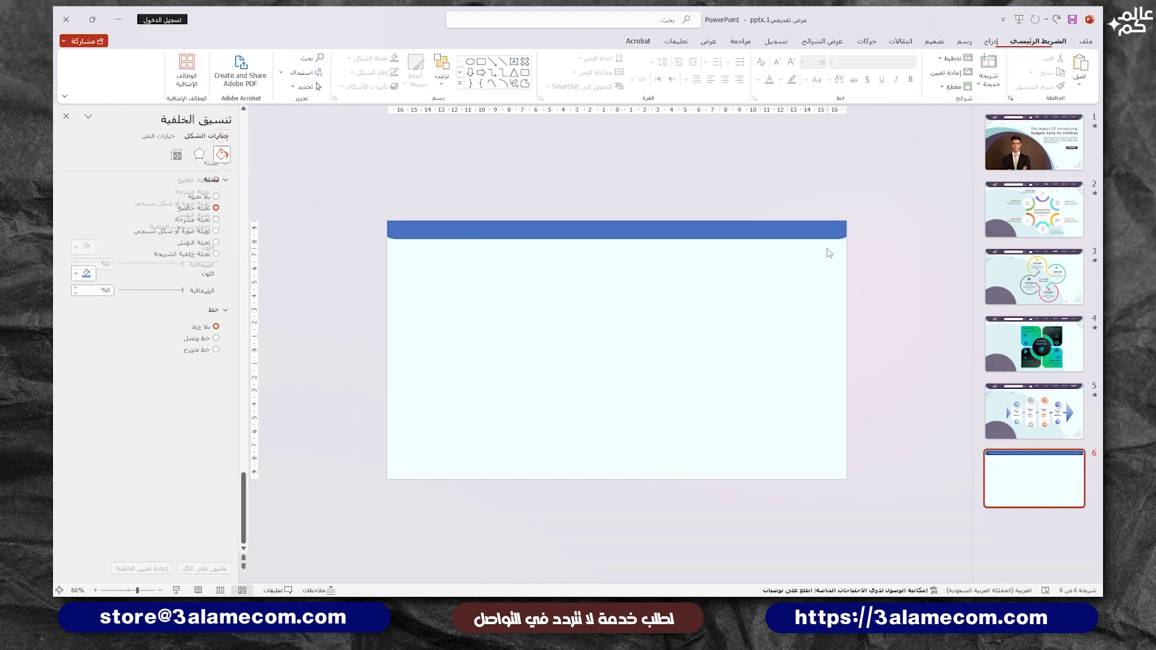
left_click(693, 180)
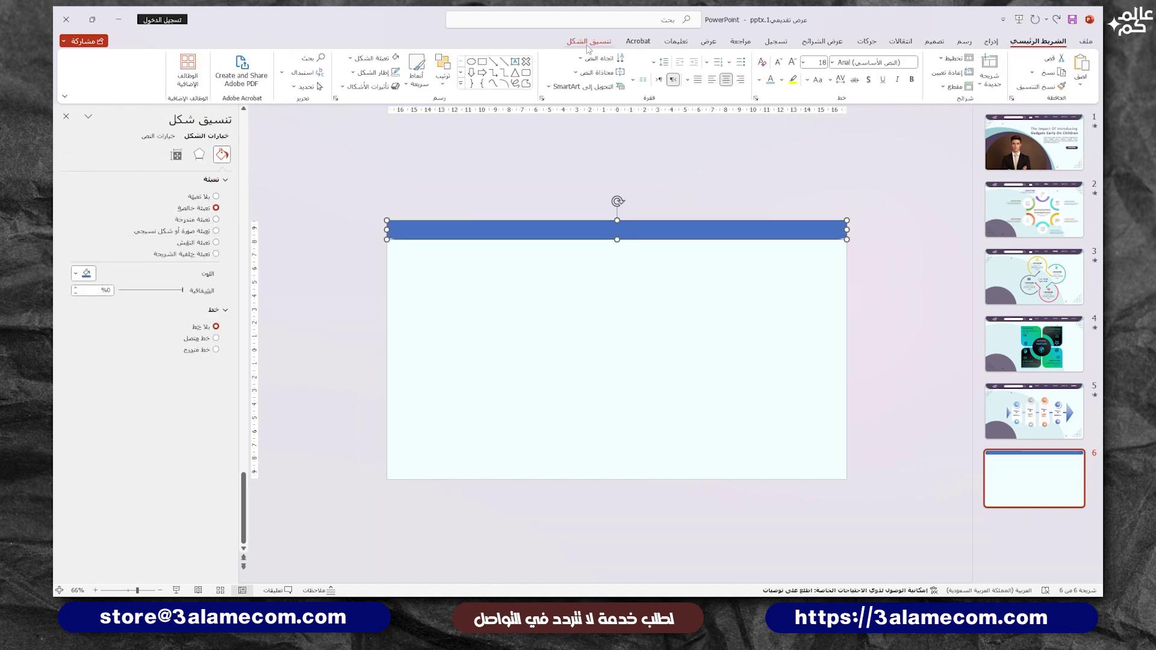
left_click(589, 41)
left_click(689, 57)
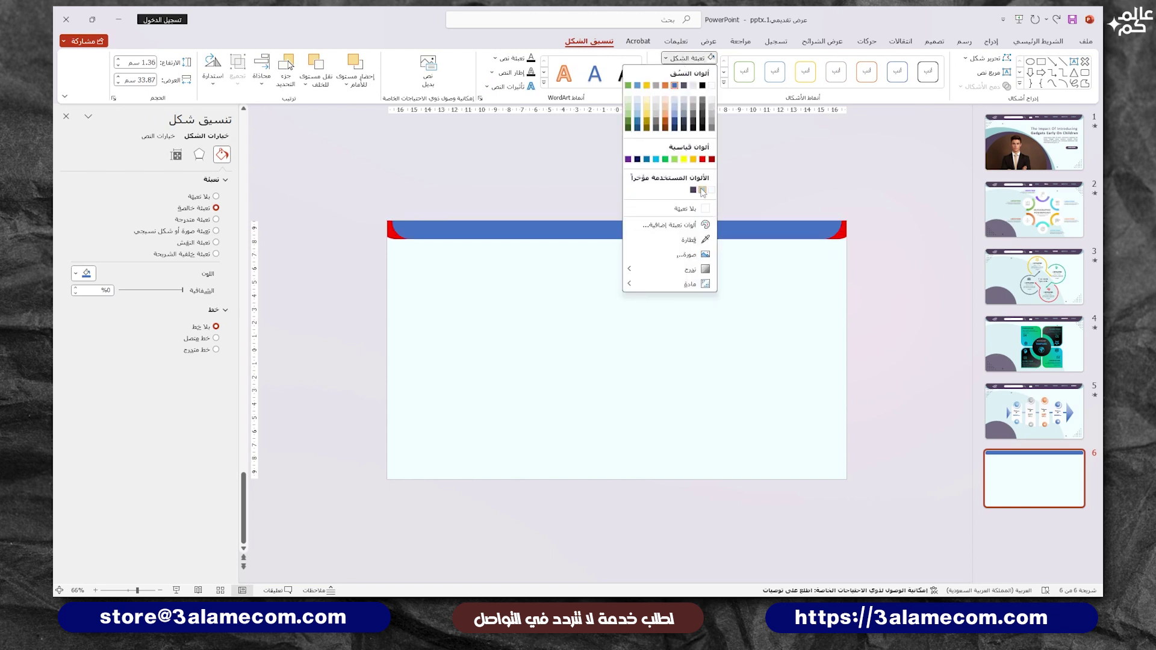
left_click(772, 222)
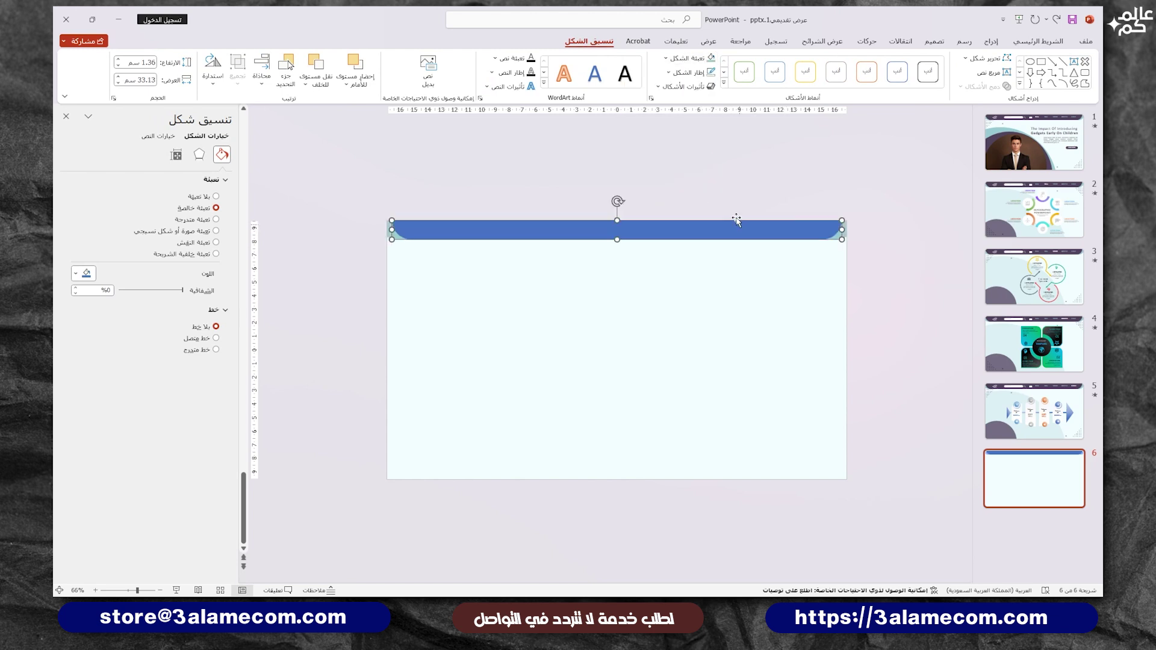
left_click(694, 63)
left_click(696, 192)
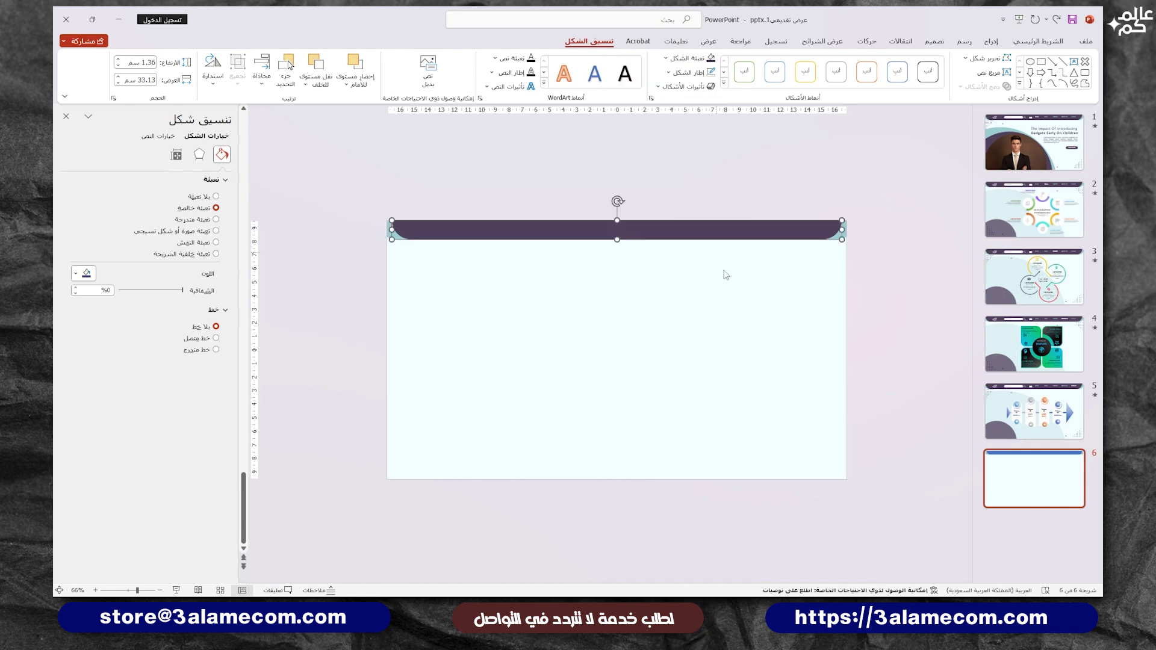
left_click(739, 298)
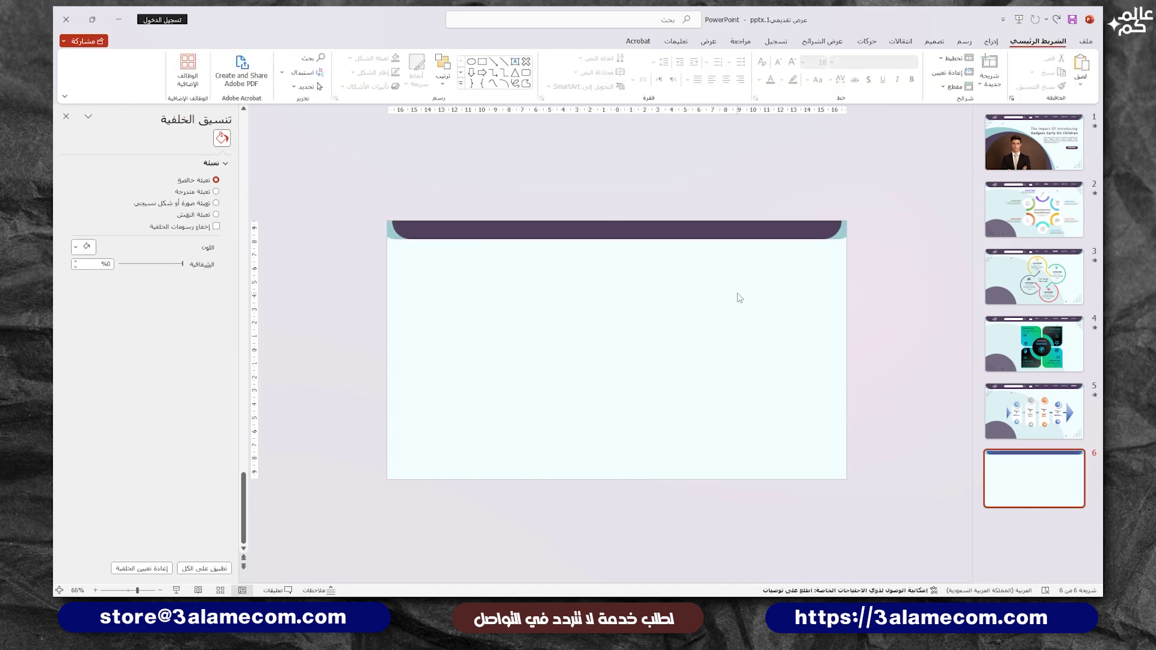
left_click(990, 42)
Draw a blue circle at the slide's lower-left, aligned to the left edge.
left_click(917, 82)
left_click(857, 117)
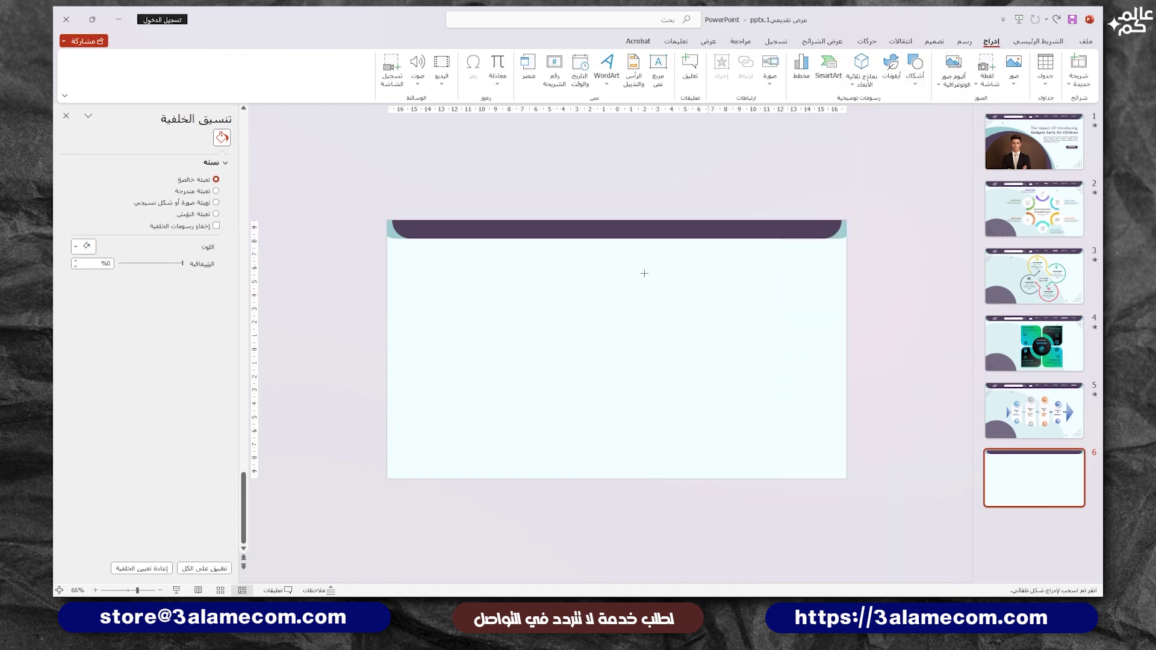
scroll(549, 307, "down", 5)
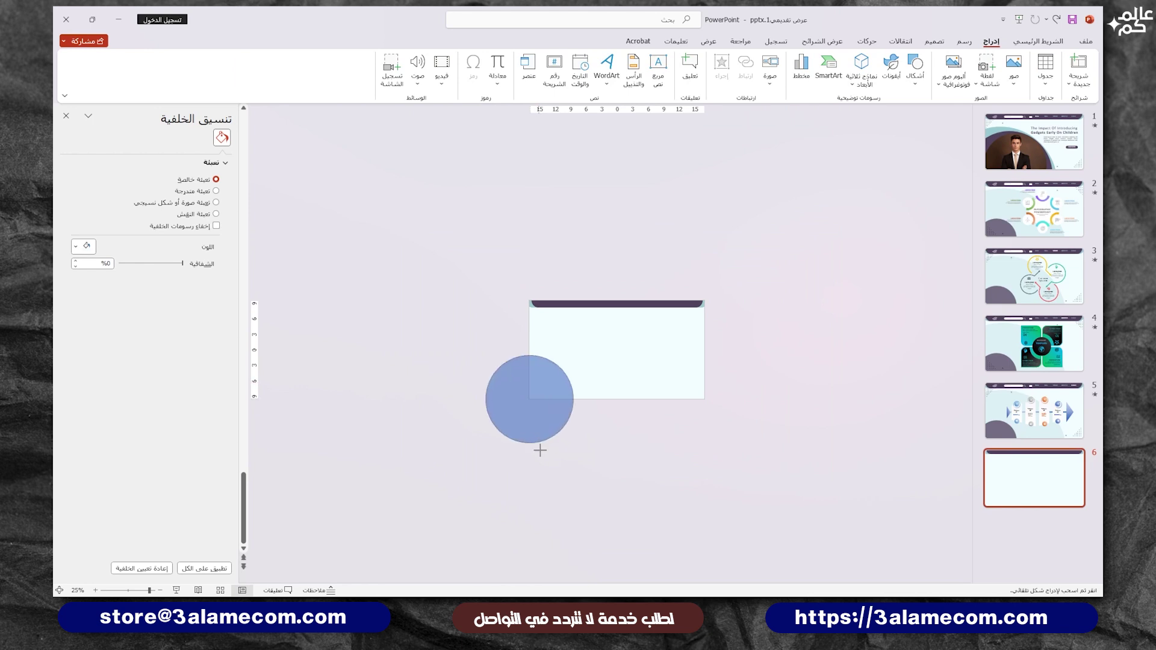
left_click_drag(530, 407, 540, 446)
left_click_drag(531, 397, 576, 396)
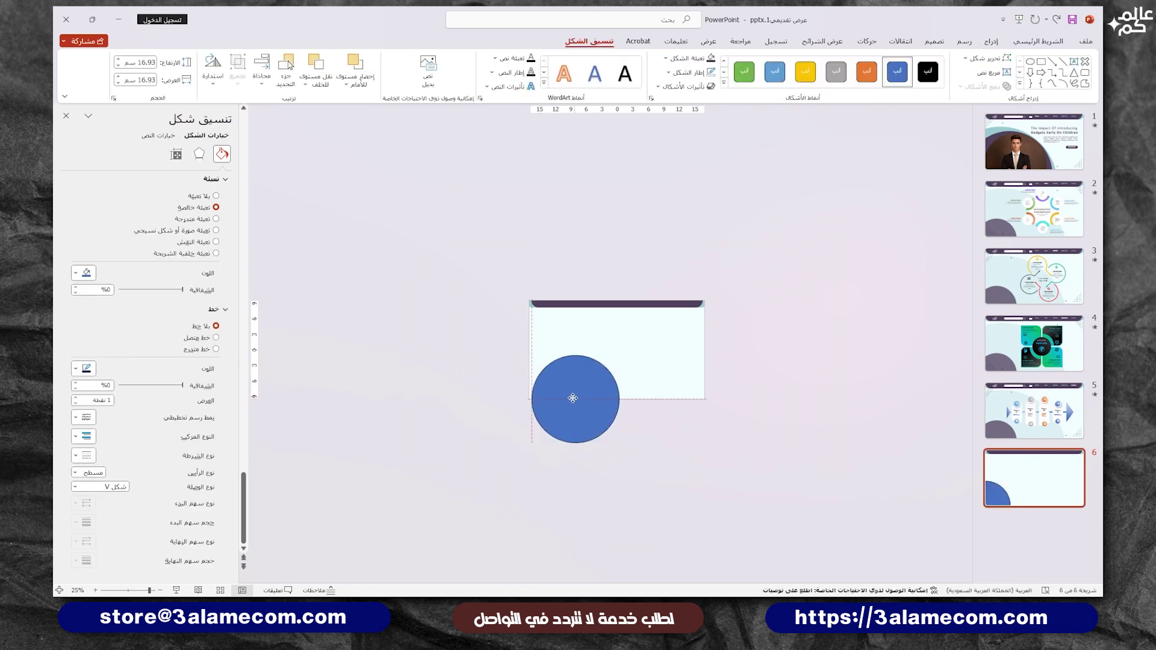
mouse_move(620, 356)
left_mouse_down()
mouse_move(636, 339)
mouse_move(593, 377)
mouse_move(581, 371)
mouse_move(632, 343)
left_mouse_up()
scroll(635, 339, "up", 1)
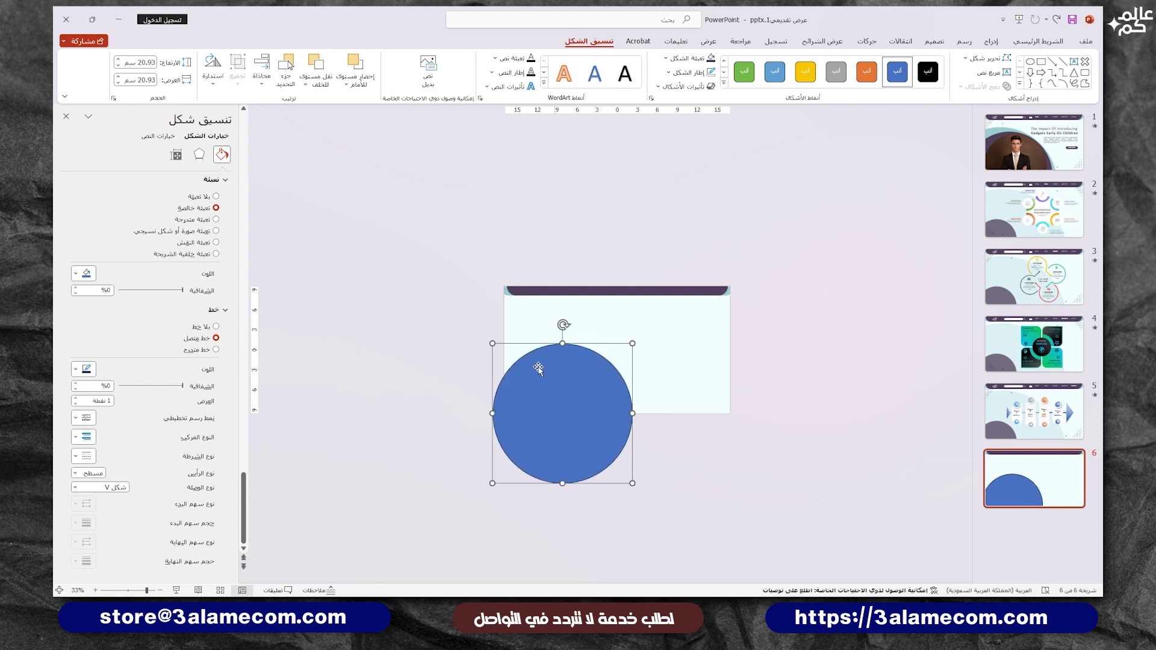
left_click_drag(551, 383, 560, 392)
right_click(578, 383)
key("Escape")
Add two progressively larger circles around the first, aligned concentrically.
left_click_drag(632, 343, 642, 326)
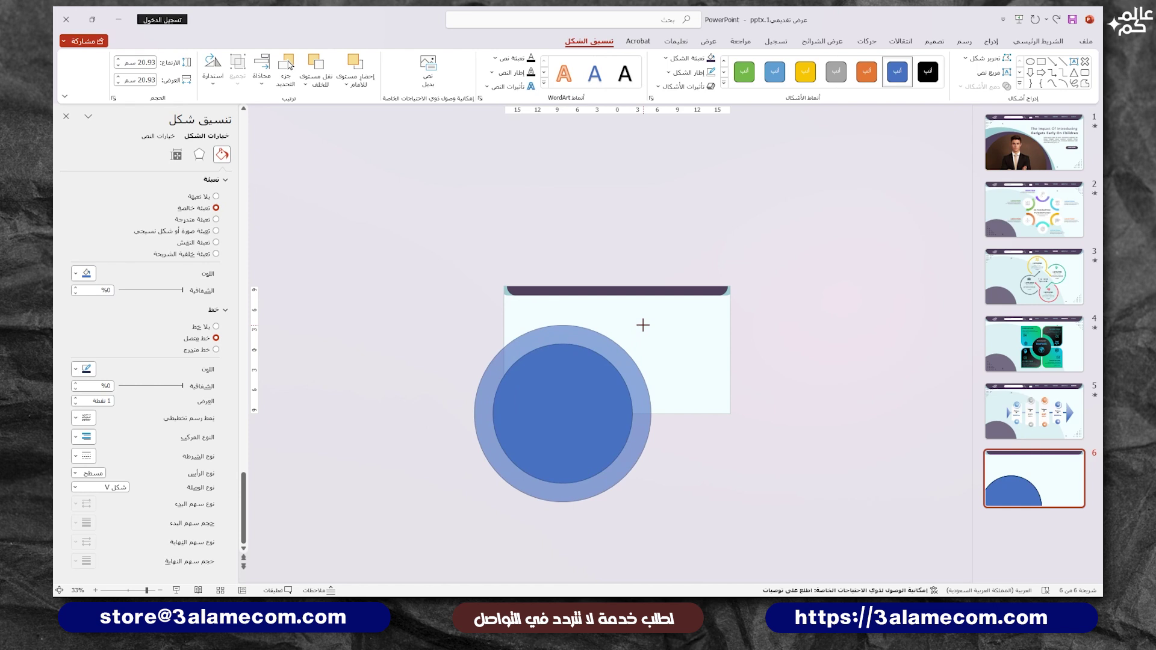
left_click_drag(643, 325, 592, 354)
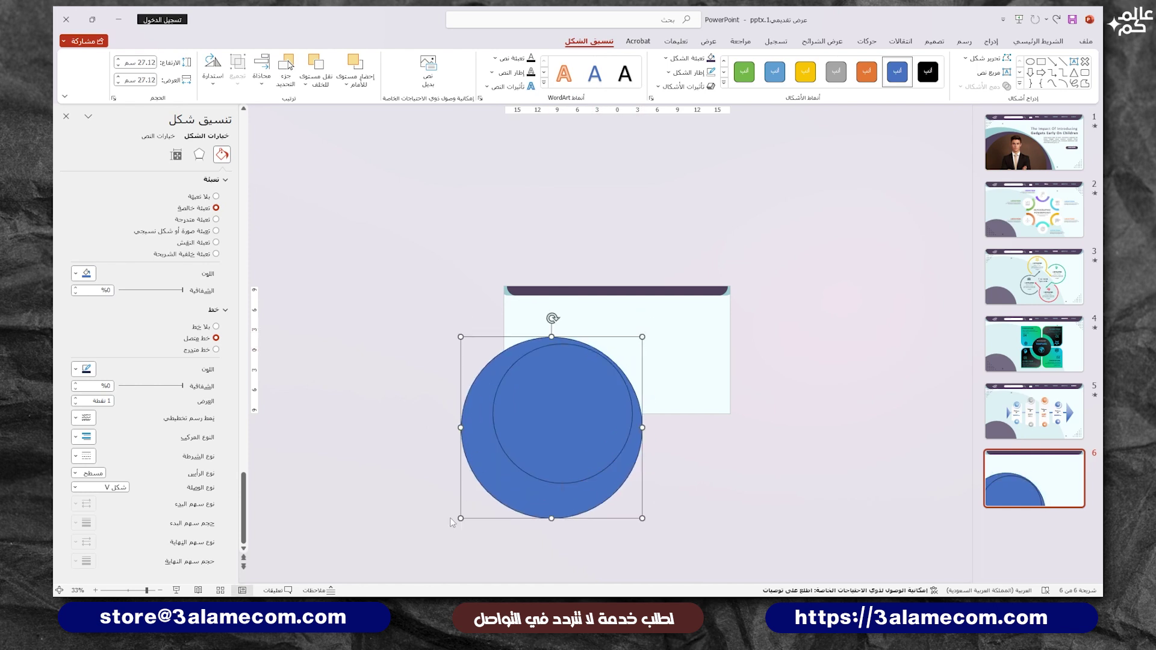
left_click_drag(460, 518, 449, 532)
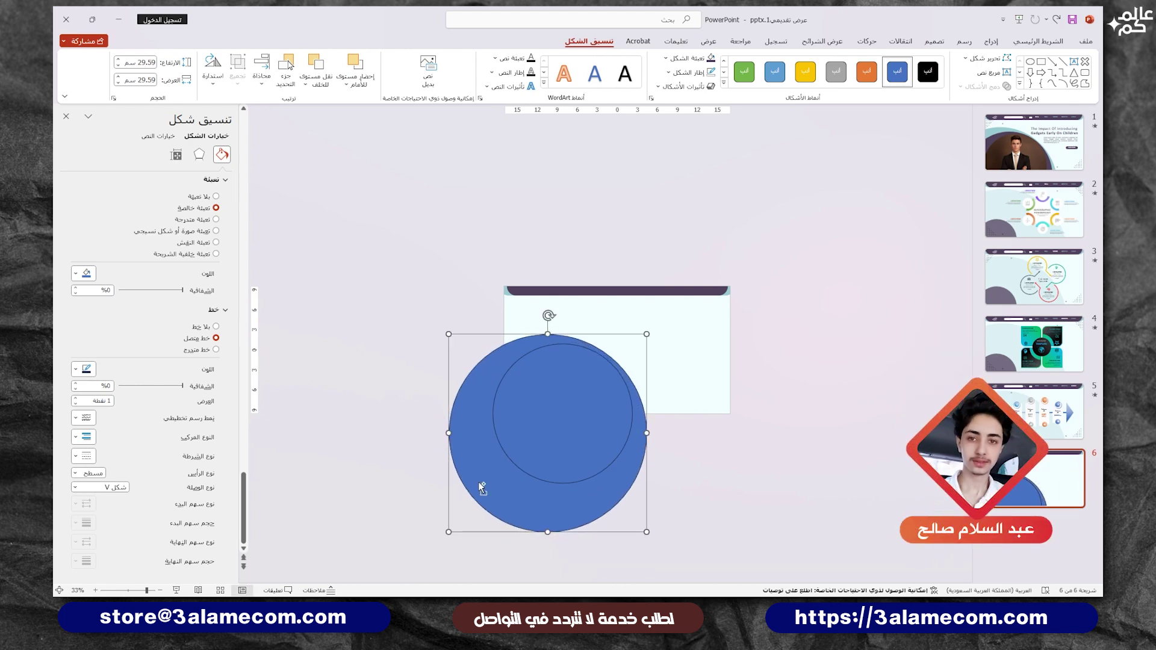
mouse_move(481, 488)
left_mouse_down()
mouse_move(515, 486)
mouse_move(546, 431)
left_mouse_up()
right_click(554, 402)
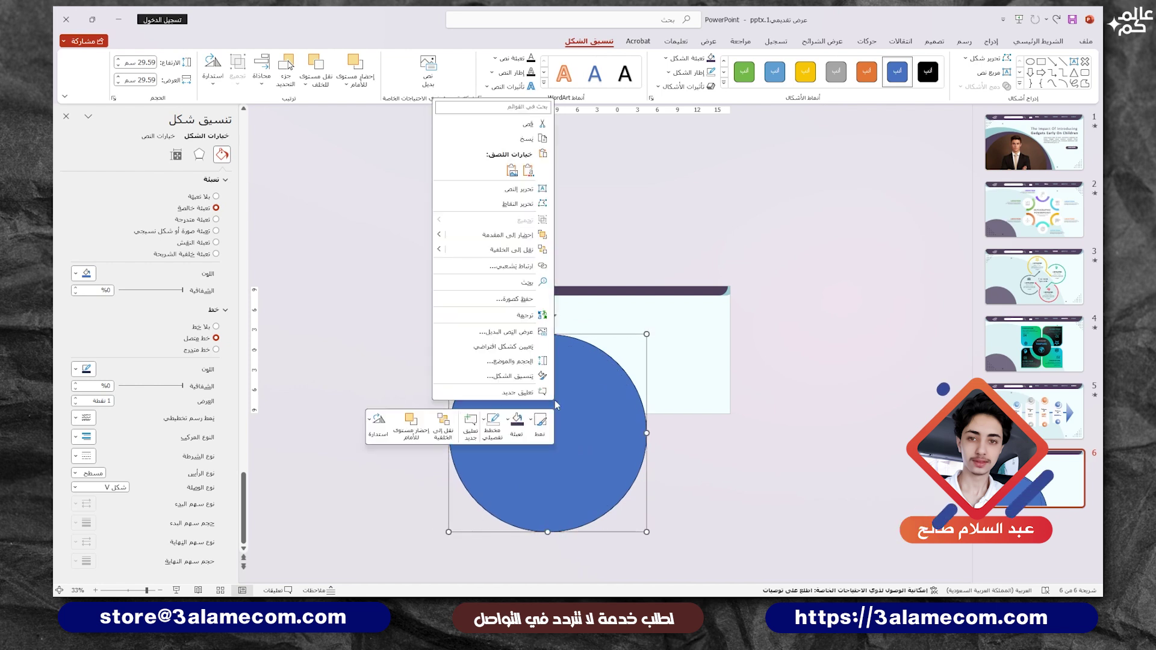
left_click_drag(646, 333, 659, 324)
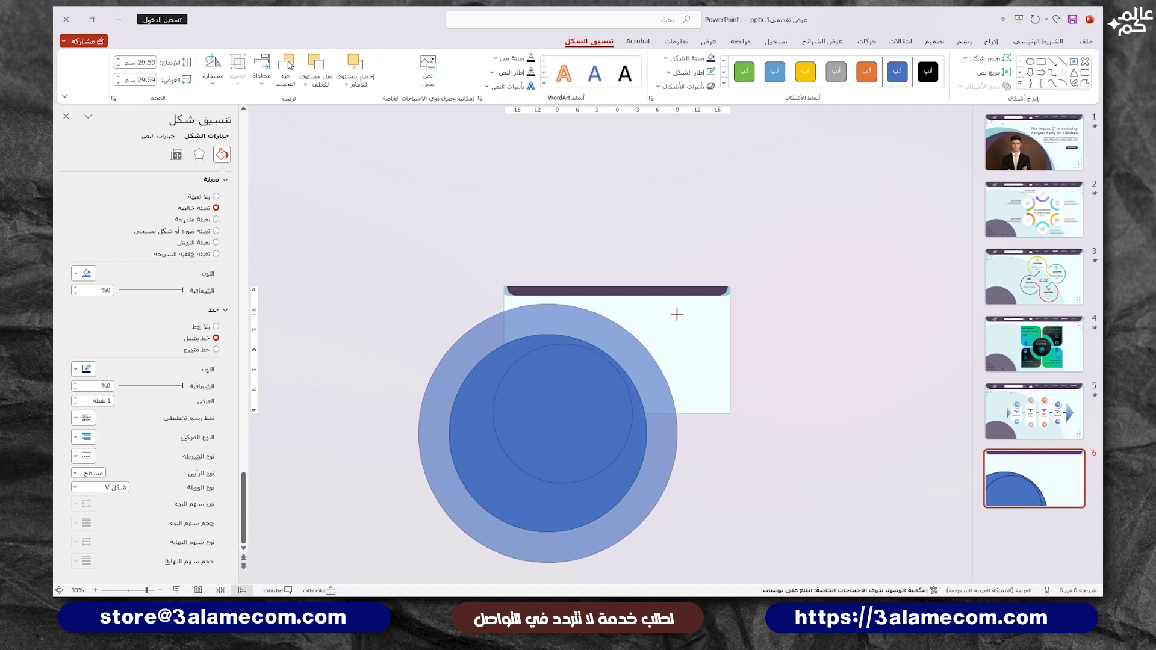
left_click_drag(659, 323, 678, 304)
left_click_drag(619, 342, 598, 354)
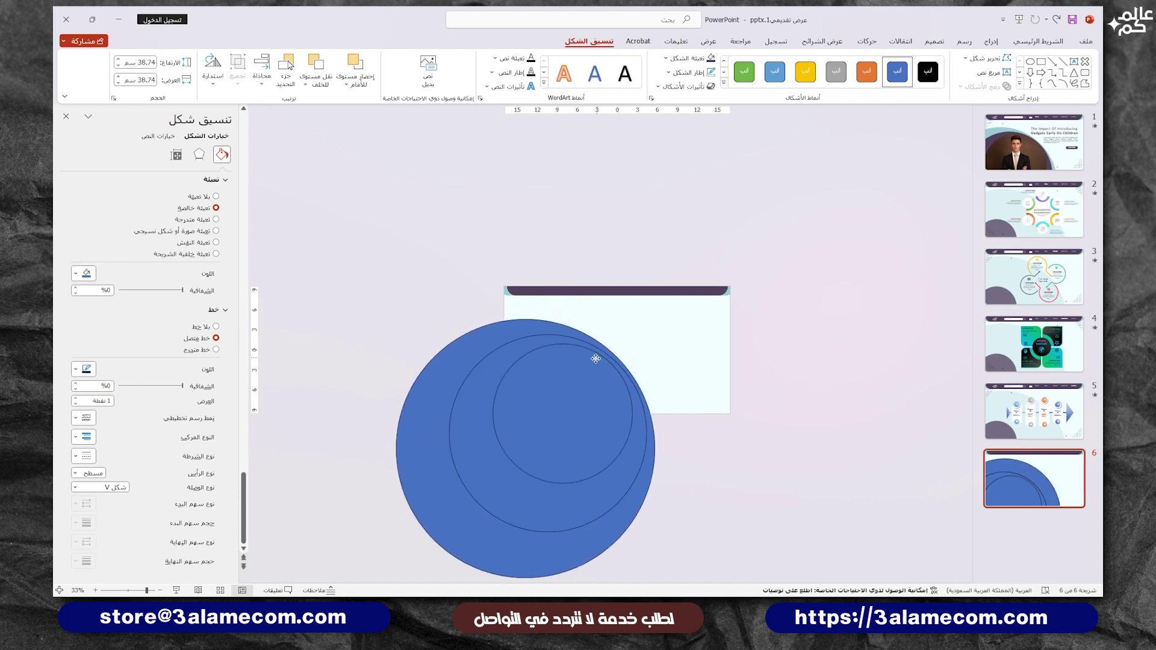
left_click_drag(595, 359, 594, 349)
Select all three circles and shrink them to about 36.86 cm across.
left_click(508, 367, "shift")
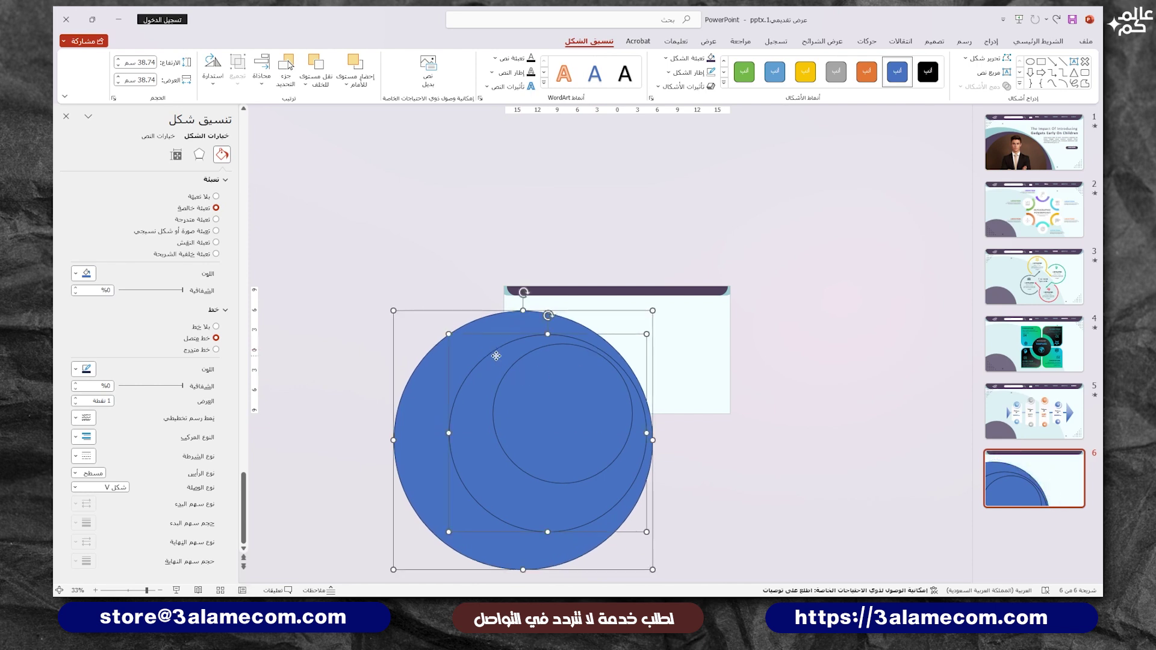
left_click(541, 388, "shift")
left_click(519, 428)
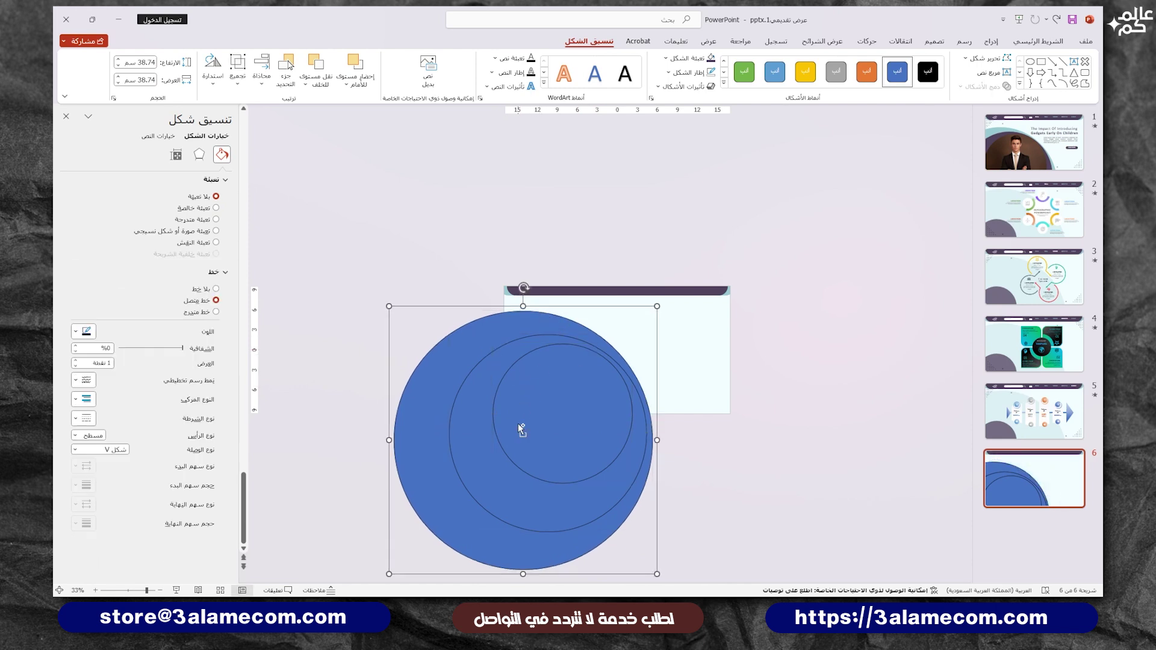
right_click(530, 391)
mouse_move(488, 255)
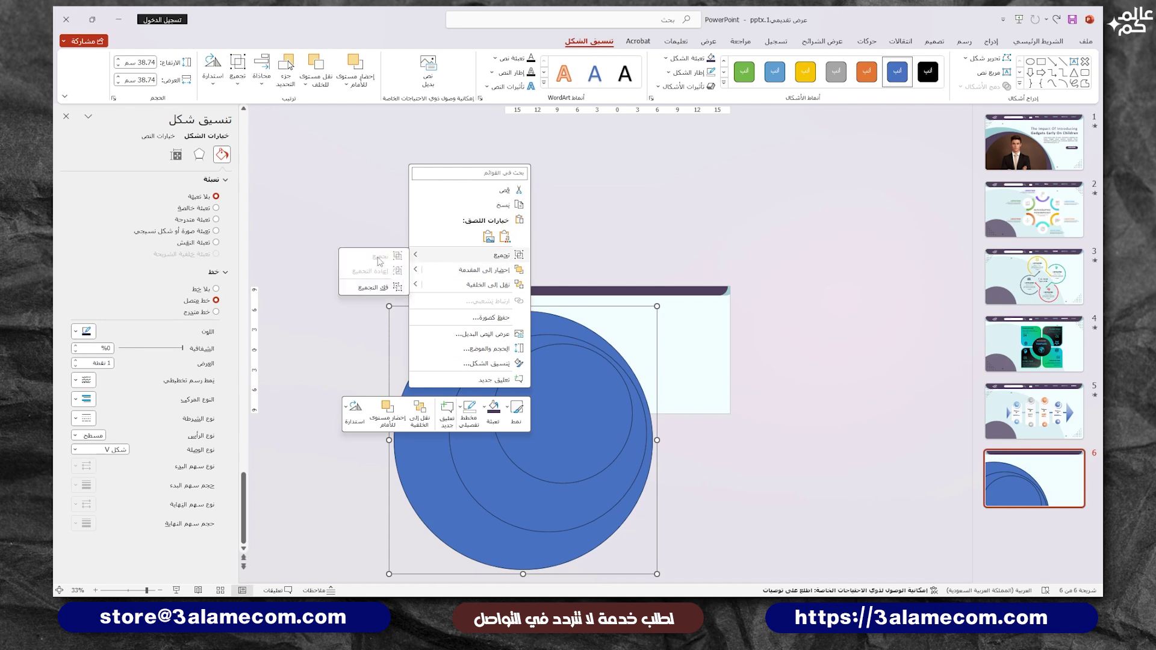
left_click(505, 489)
left_click_drag(388, 574, 402, 561)
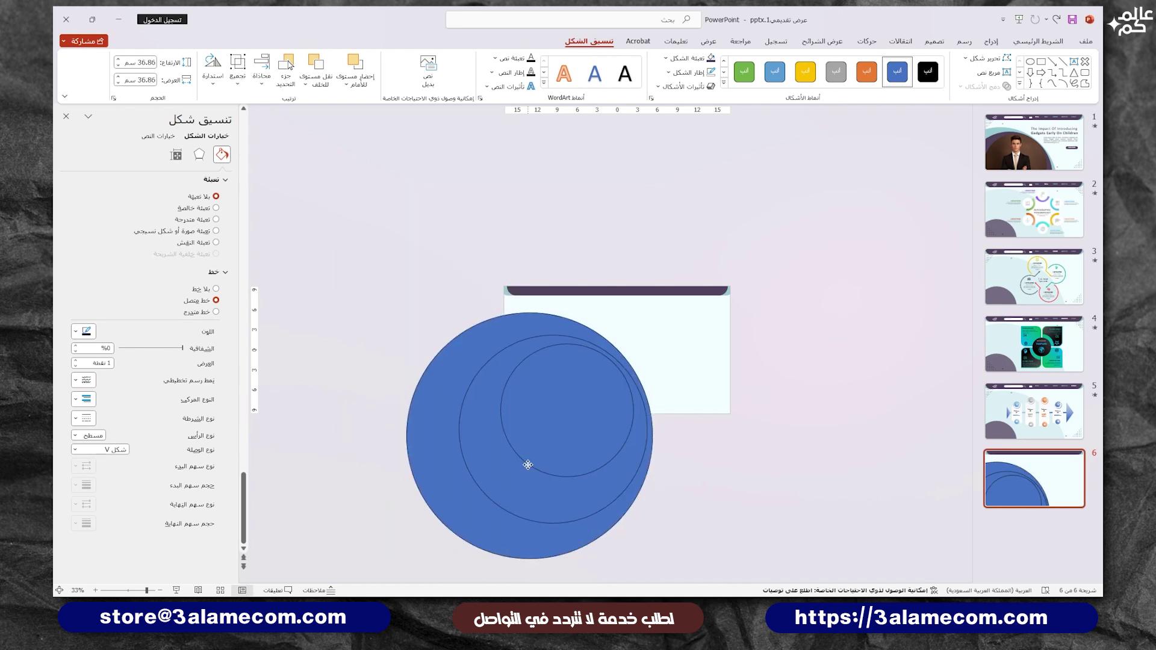
left_click(596, 418)
left_click(592, 412, "ctrl")
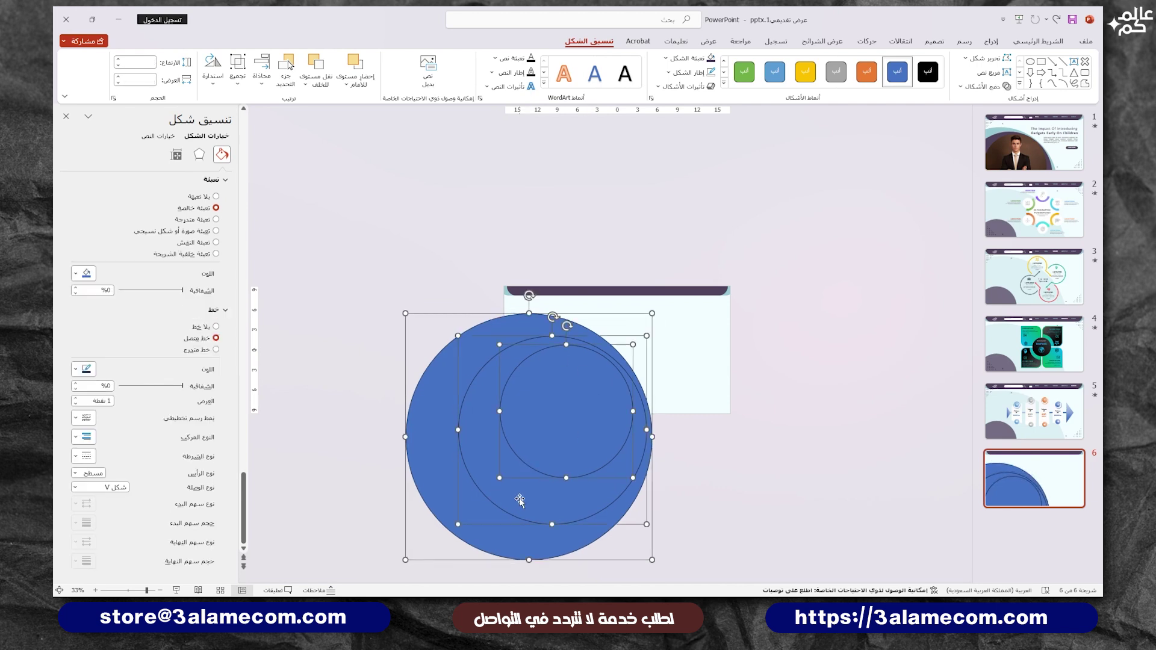
right_click(530, 440)
mouse_move(469, 307)
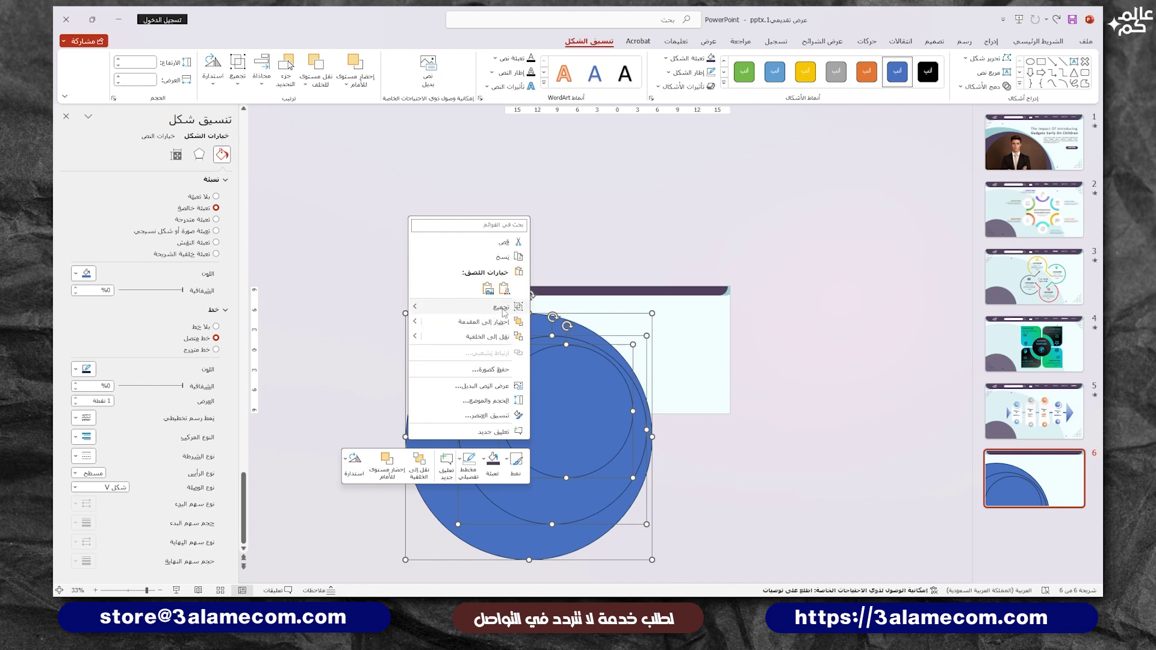
key("Escape")
left_click(697, 436)
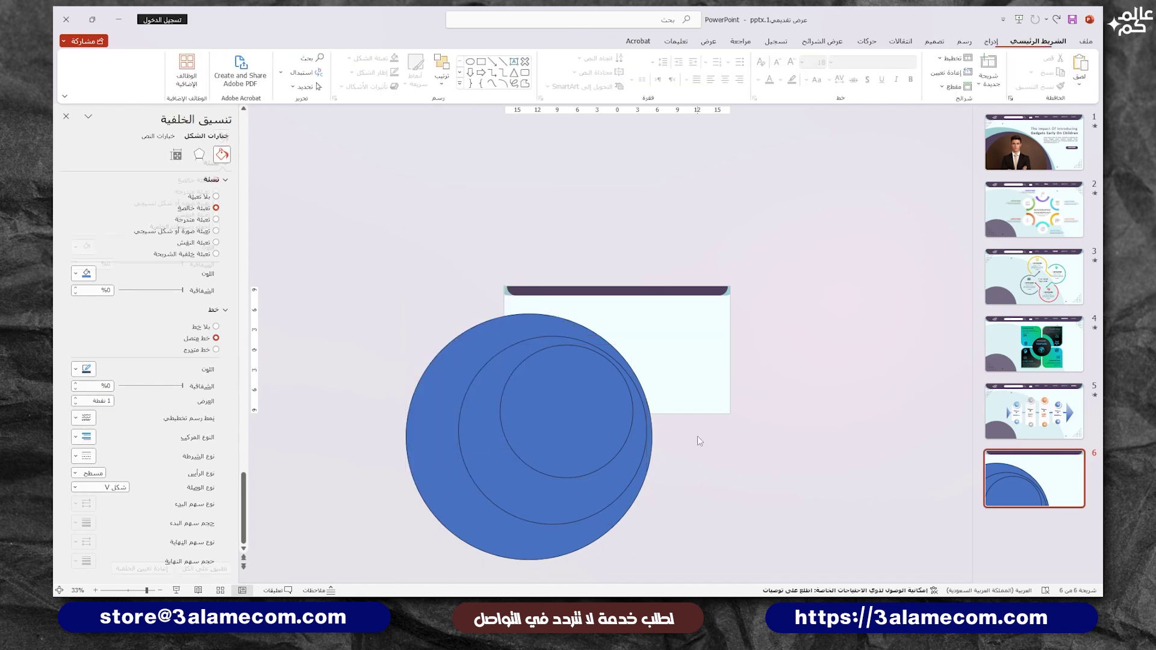
Draw a tall rectangle over the left side of the nested blue circles.
left_click(991, 41)
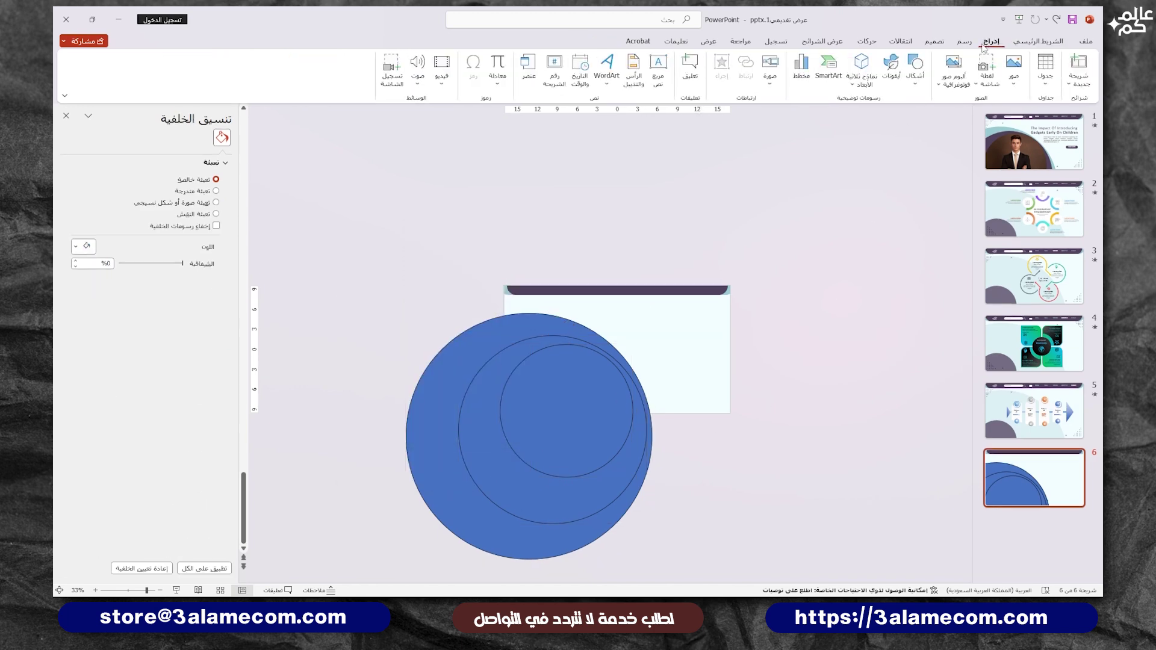
left_click(915, 69)
left_click(876, 112)
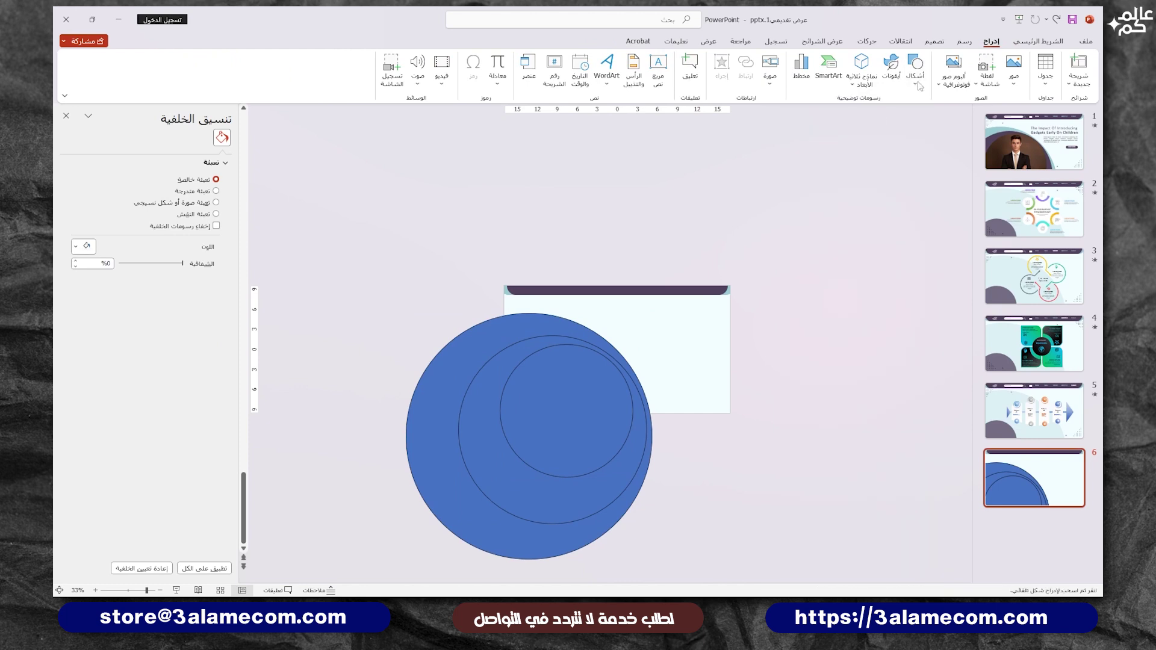
left_click_drag(381, 261, 505, 586)
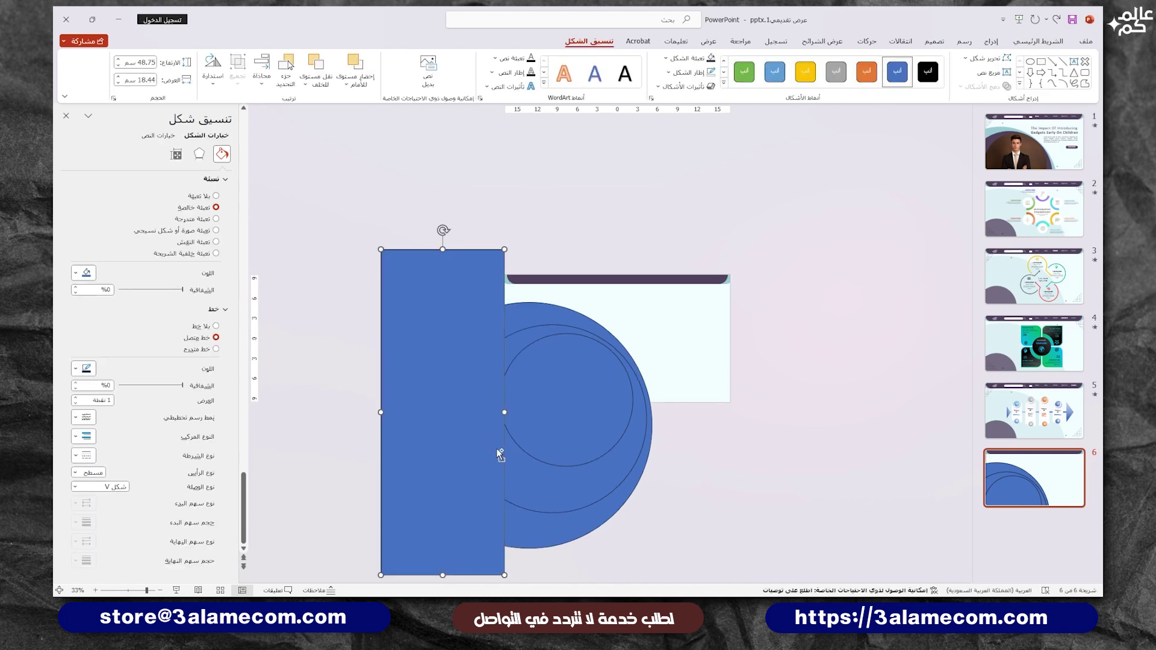
Test subtracting the rectangle from the large circle, undoing each attempt to restore the shapes.
left_click(519, 314)
left_click(483, 284, "shift")
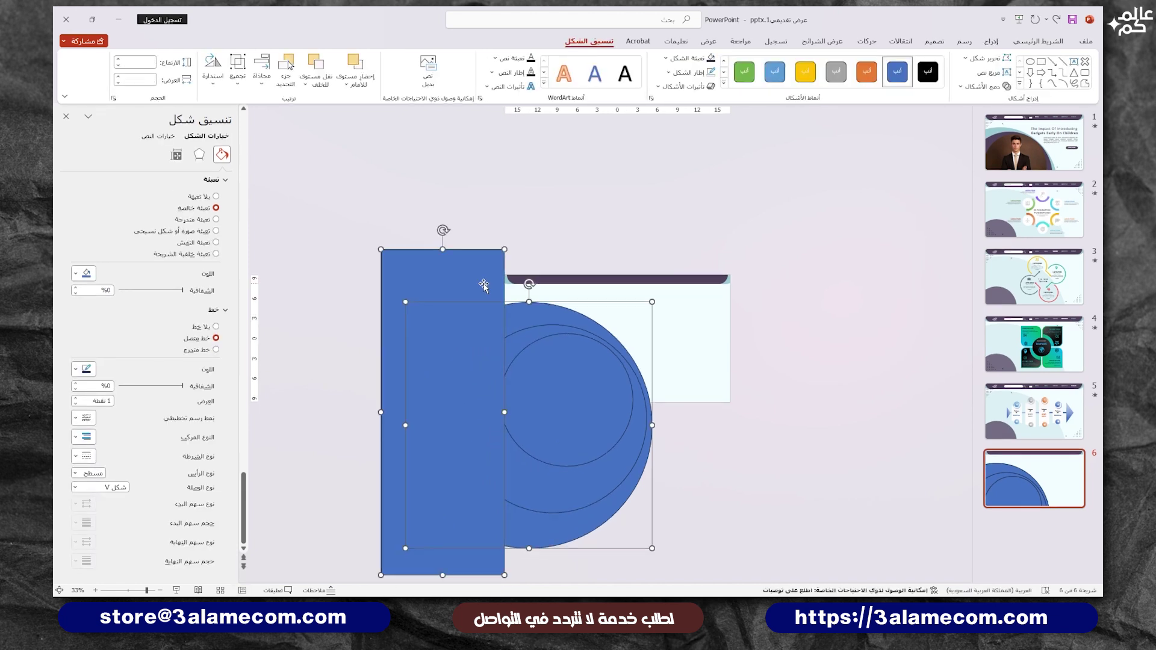
left_click(986, 86)
left_click(987, 166)
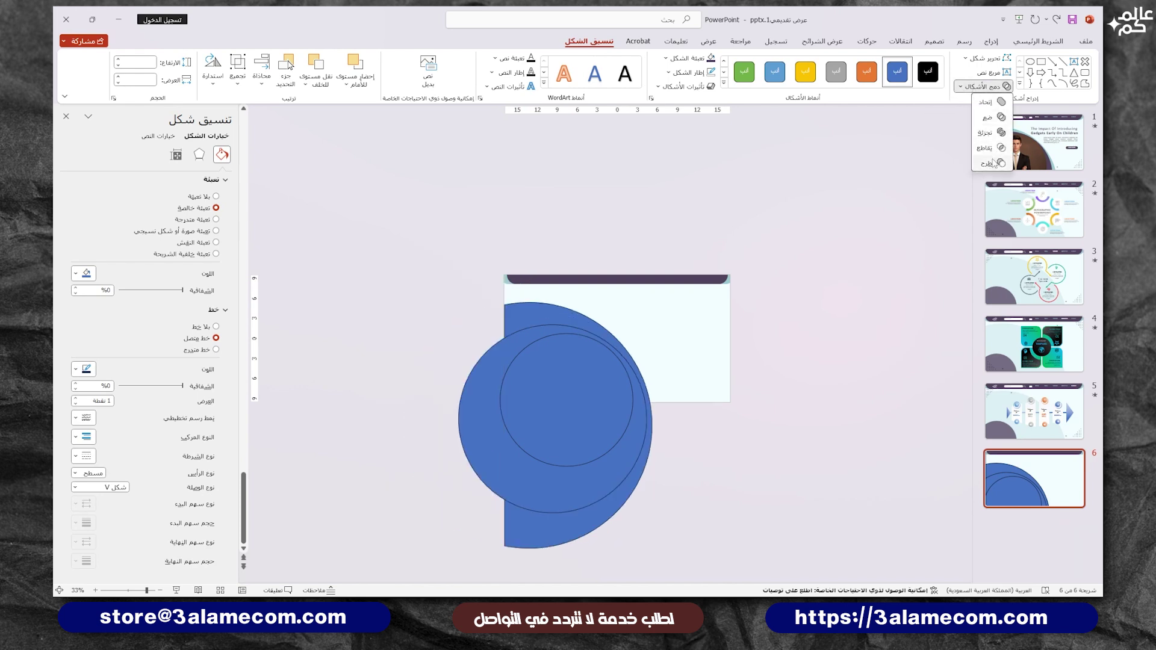
key("ctrl+z")
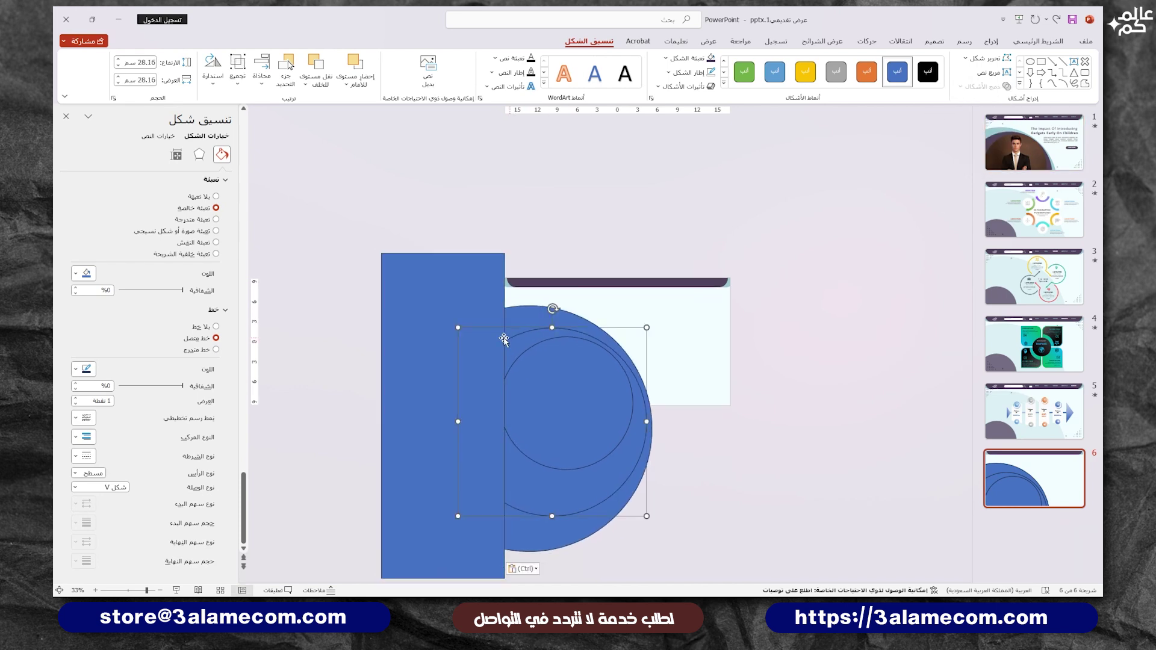
key("ctrl+z")
left_click(986, 86)
left_click(988, 164)
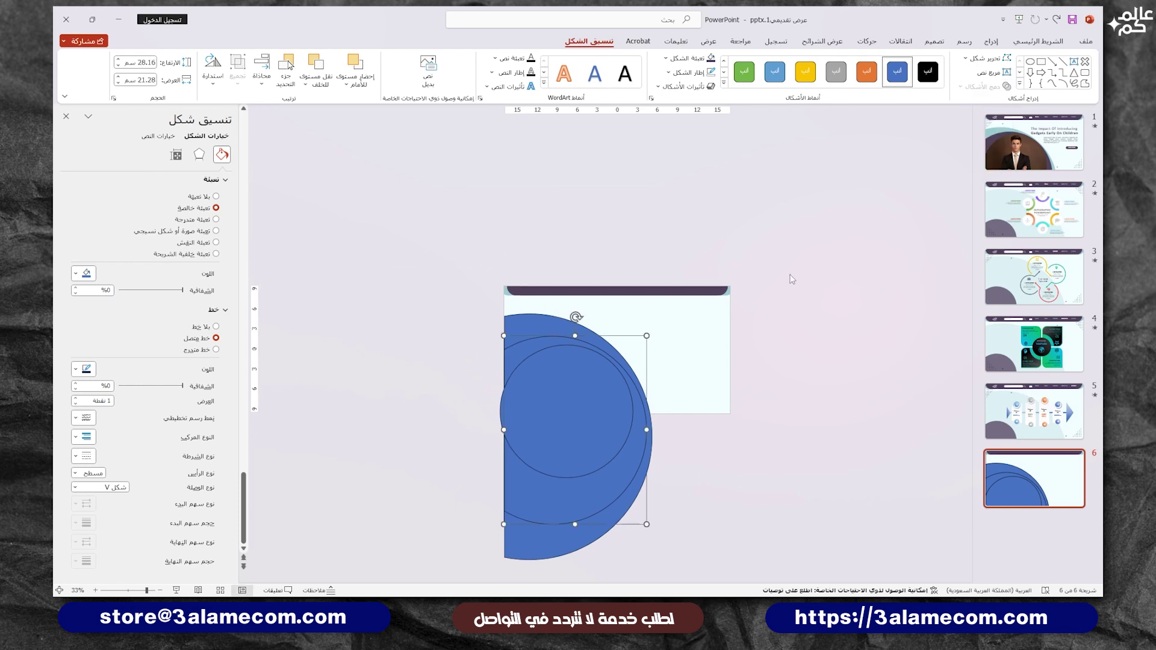
key("ctrl+z")
key("ctrl+z")
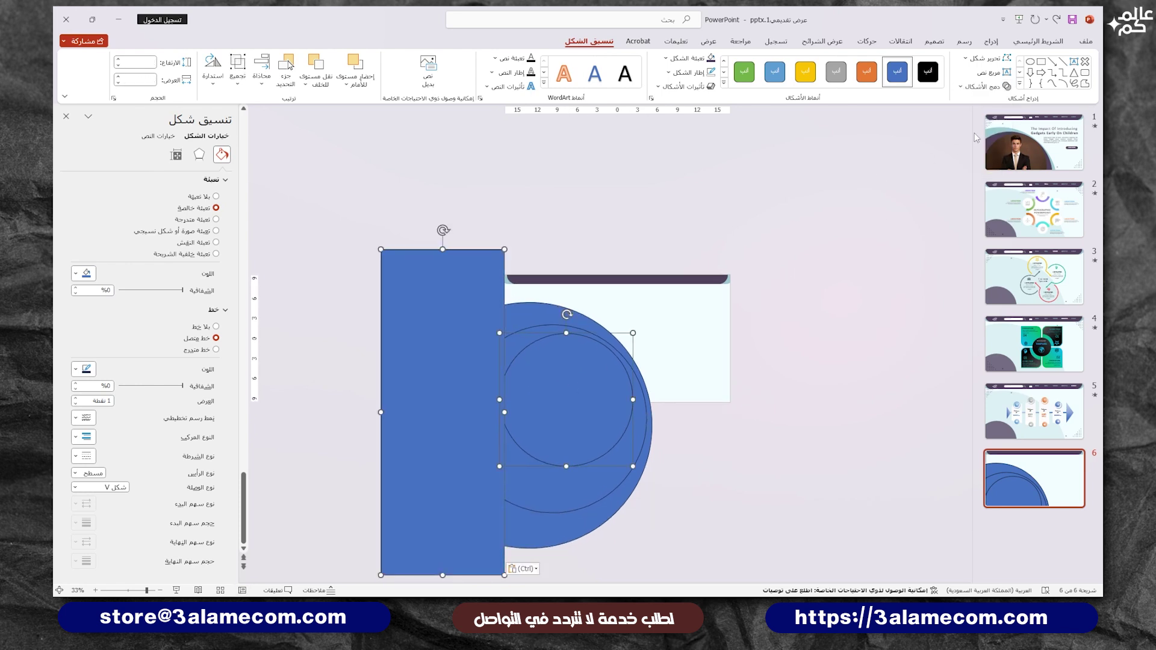
left_click(986, 86)
left_click(987, 156)
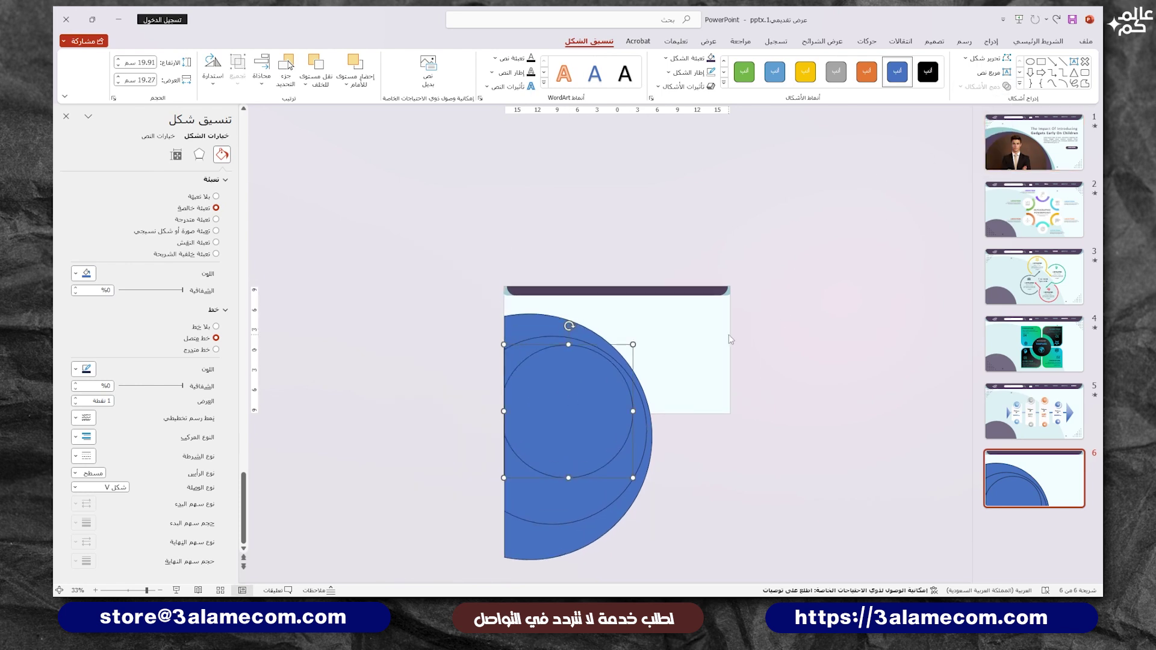
key("ctrl+z")
Reshape the rectangle over the circles' bottom half and subtract it from the first arc.
scroll(728, 334, "down", 1)
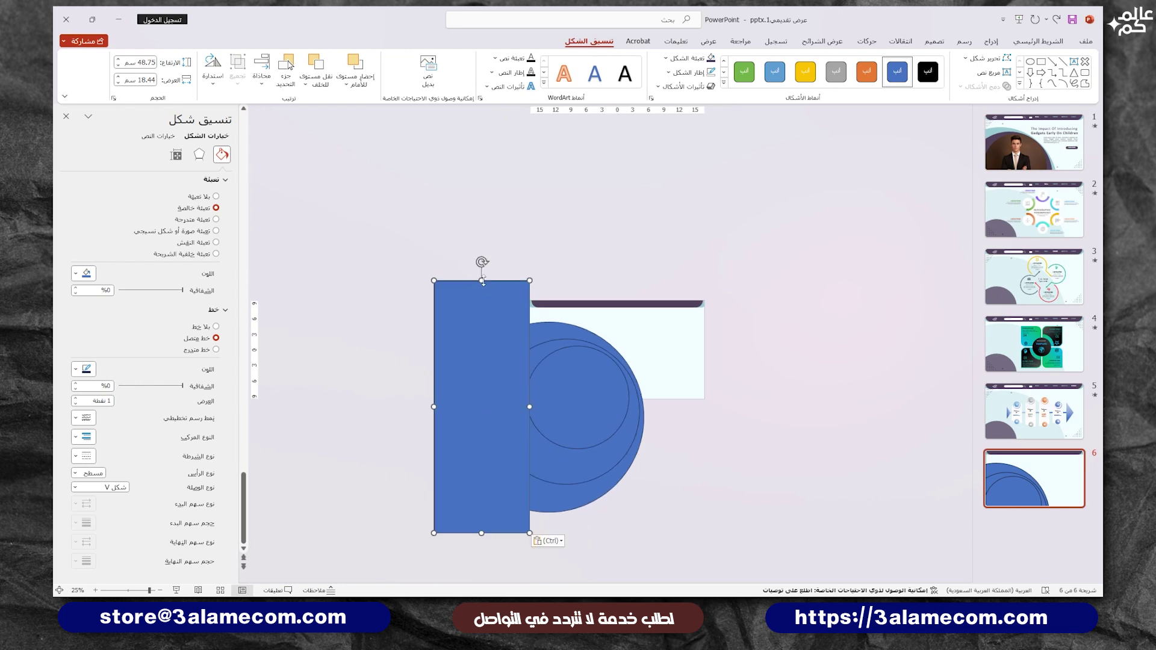
left_click_drag(482, 280, 481, 399)
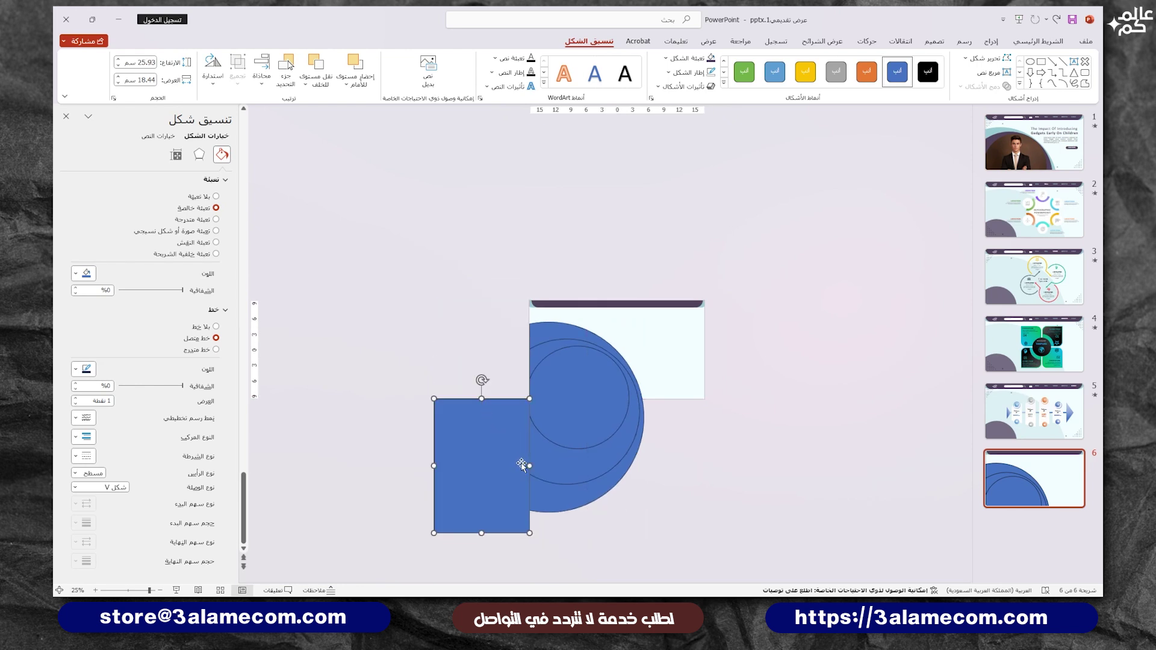
left_click_drag(529, 466, 713, 465)
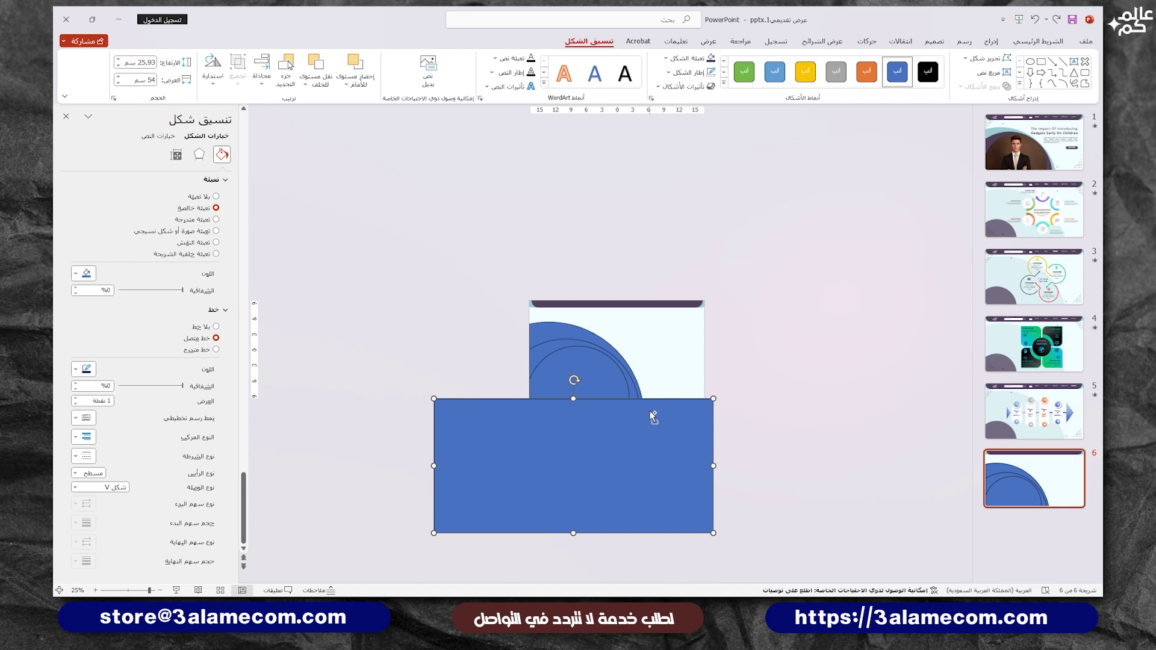
left_click(608, 384)
left_click(652, 446, "shift")
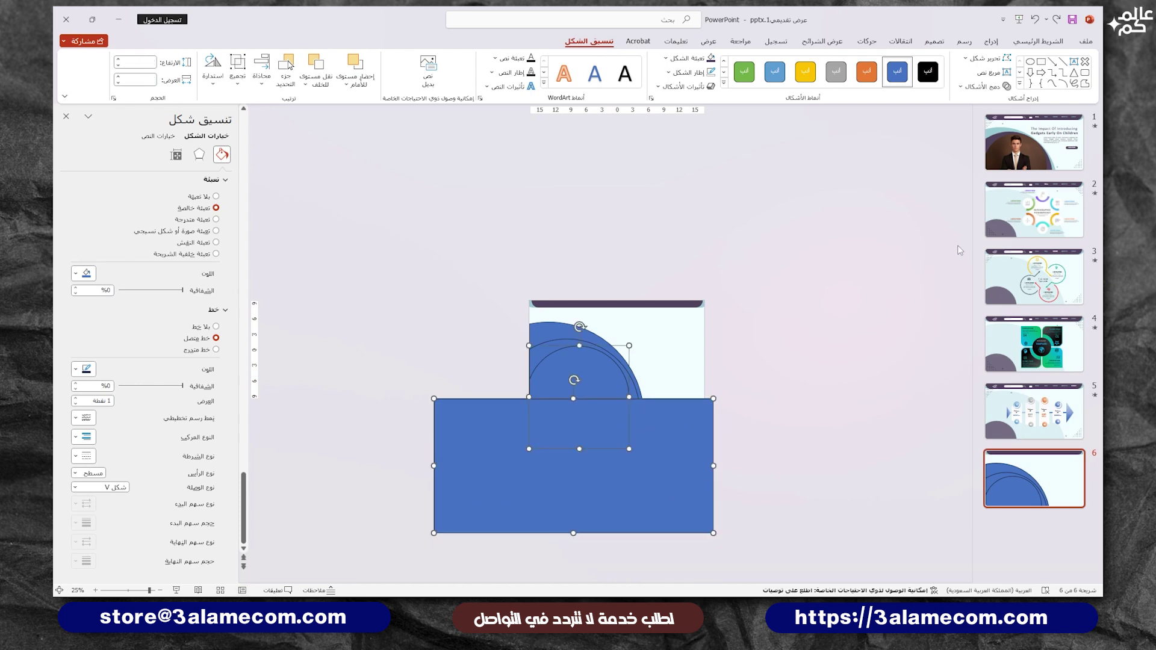
left_click(979, 90)
left_click(987, 165)
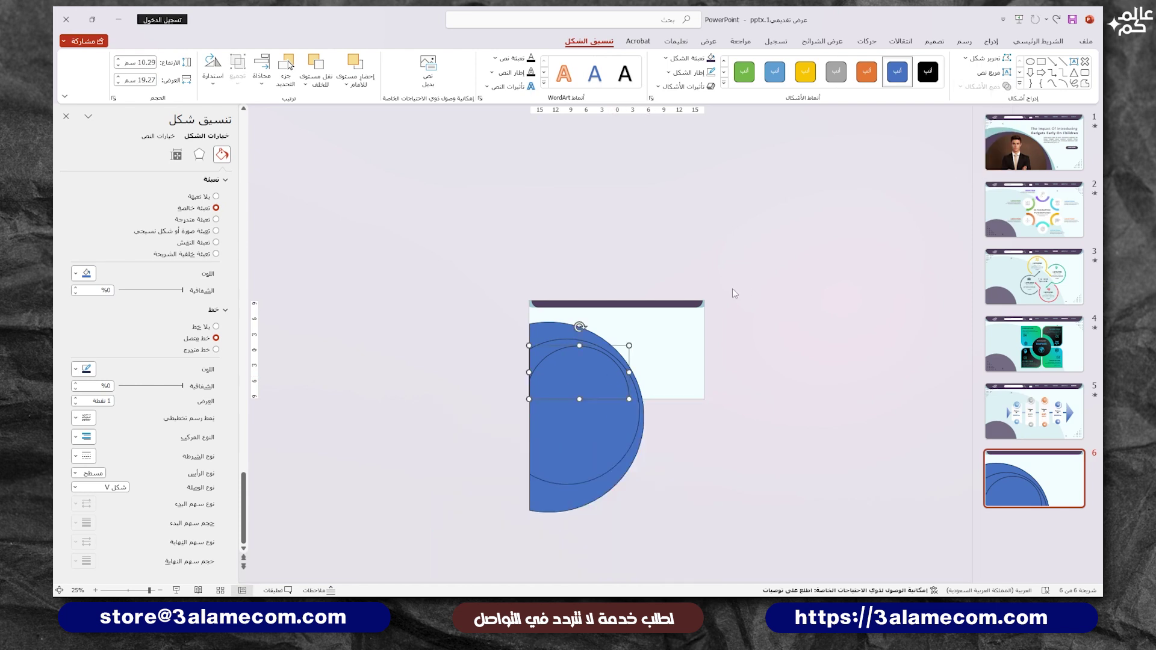
Paste the rectangle back and subtract it from the remaining two arcs.
key("ctrl+v")
left_click(626, 380)
left_click(660, 422, "shift")
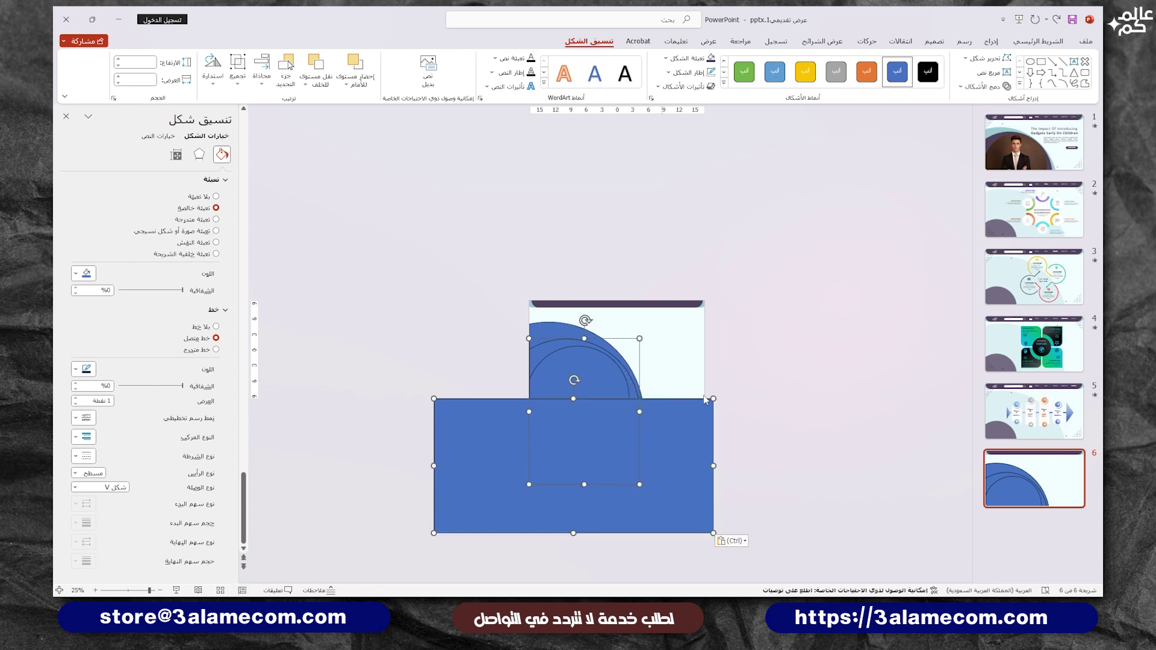
left_click(979, 86)
left_click(987, 166)
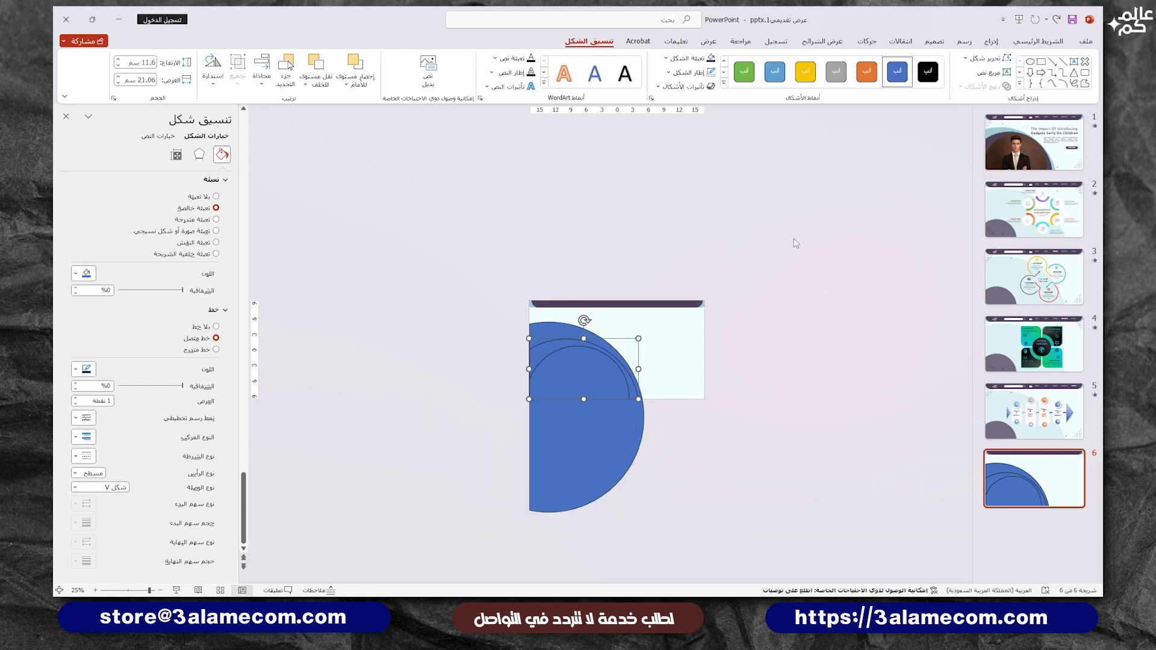
key("ctrl+v")
left_click(589, 330, "shift")
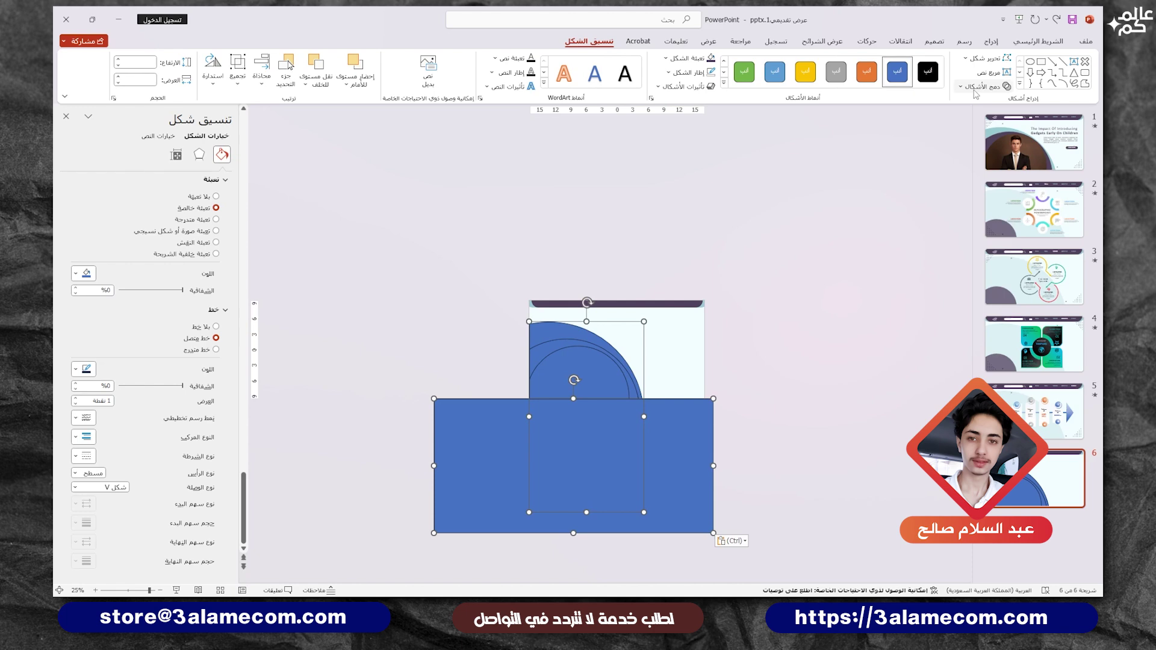
left_click(980, 86)
left_click(987, 163)
left_click(804, 309)
Fill the largest corner arc with teal.
scroll(771, 340, "up", 3)
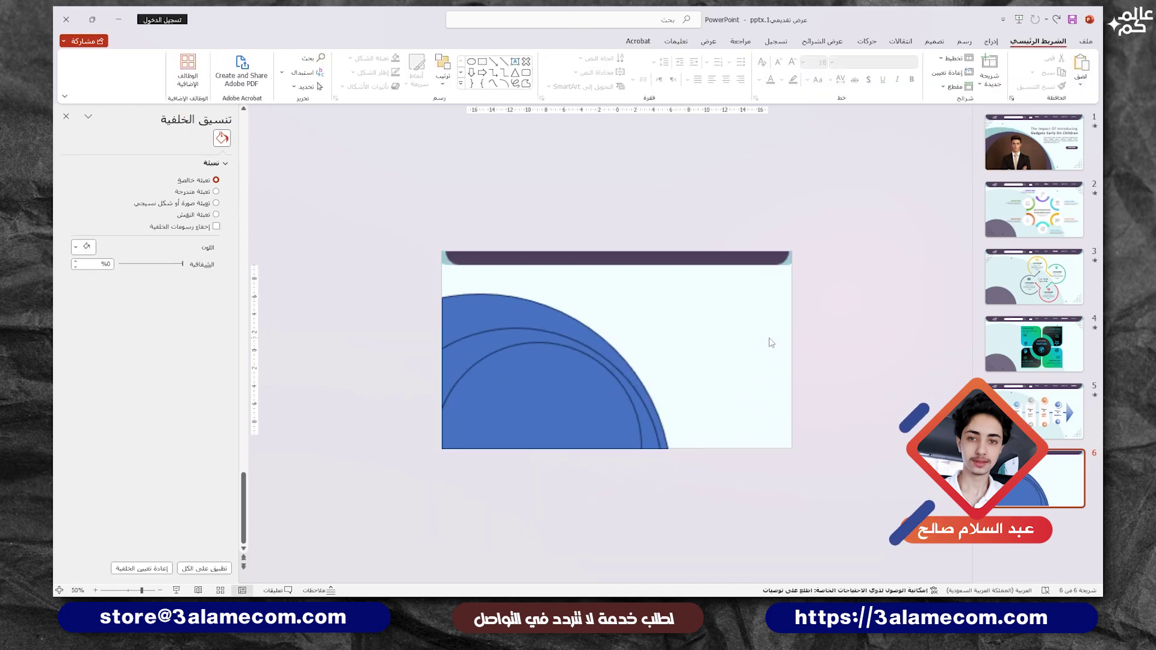
scroll(771, 343, "up", 2)
scroll(772, 343, "up", 1)
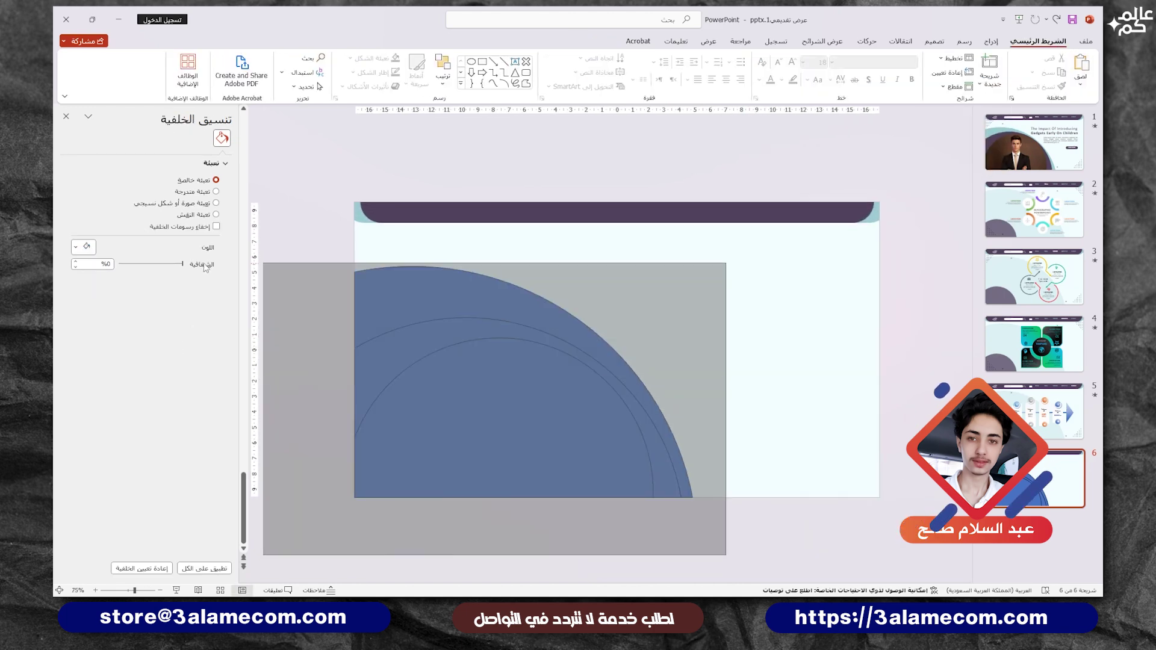
key("ctrl+a")
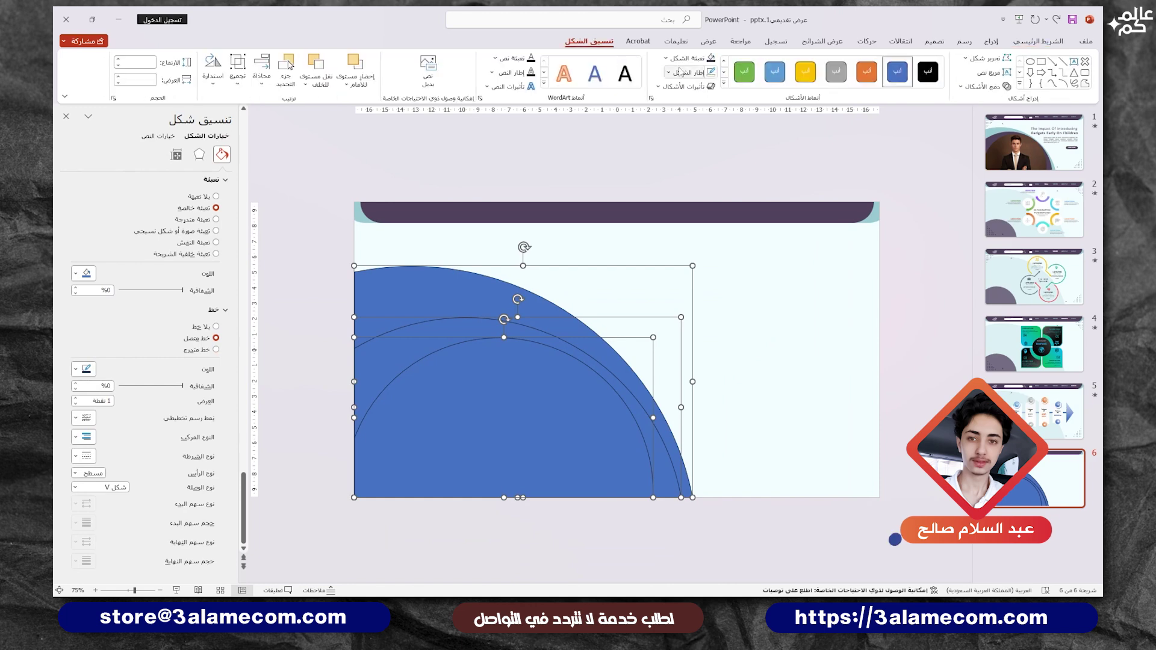
left_click(406, 282)
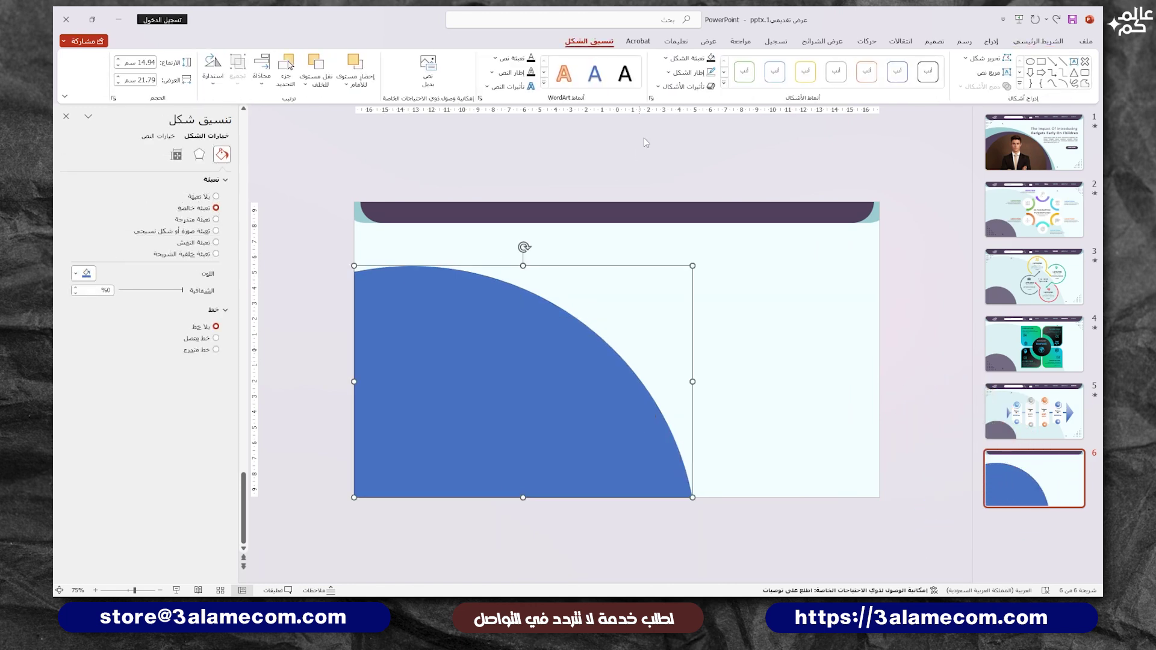
left_click(665, 58)
left_click(698, 181)
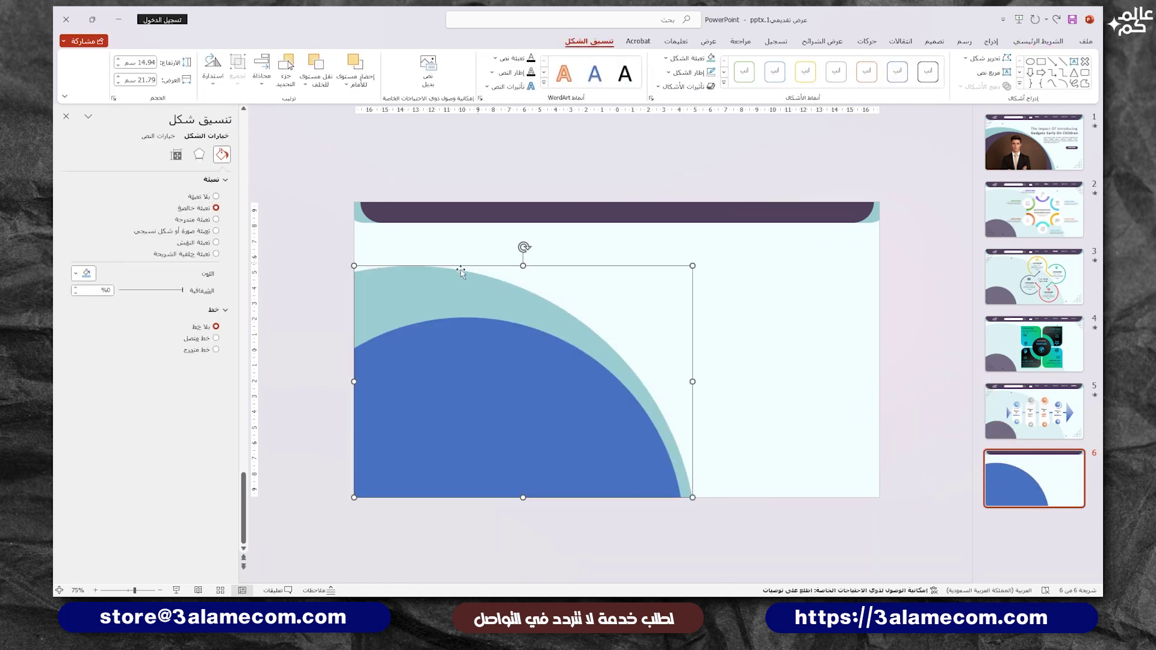
Make the middle arc dark purple and fill the innermost arc with a portrait photo.
left_click(417, 338)
left_click(686, 72)
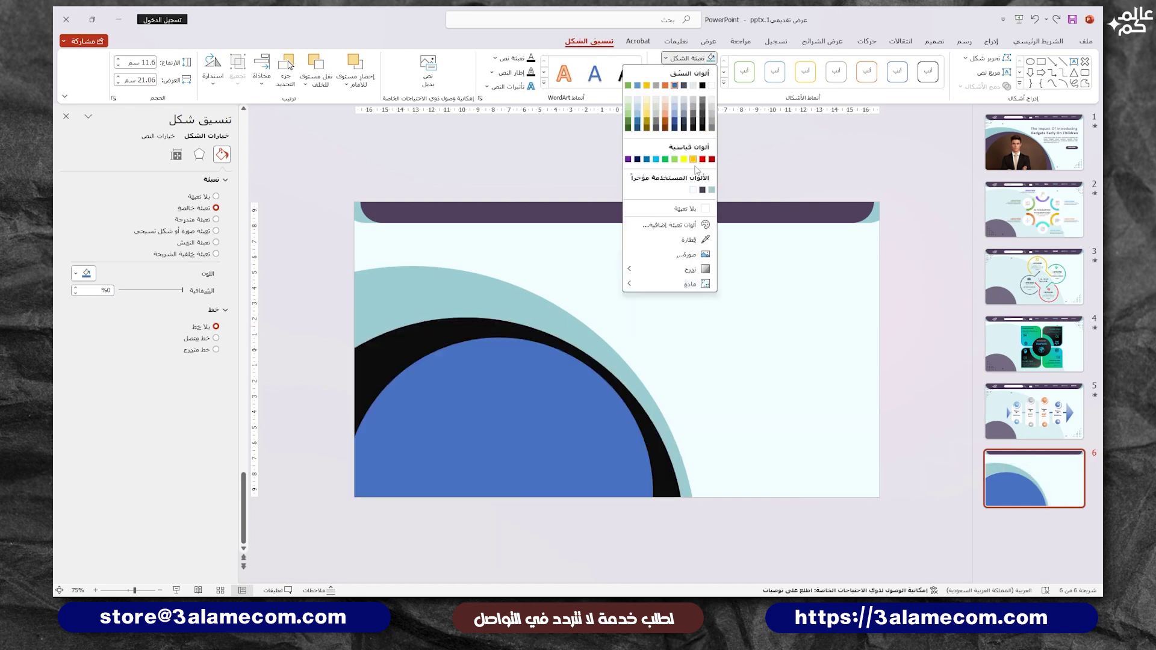
left_click(702, 192)
left_click(530, 405)
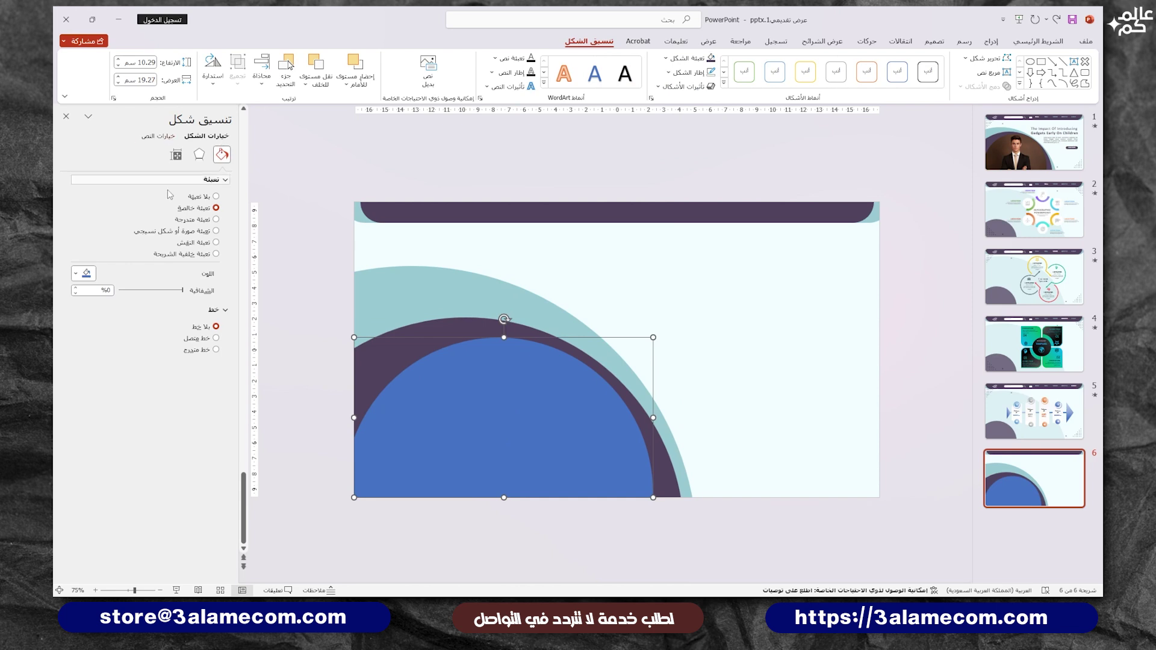
left_click(170, 233)
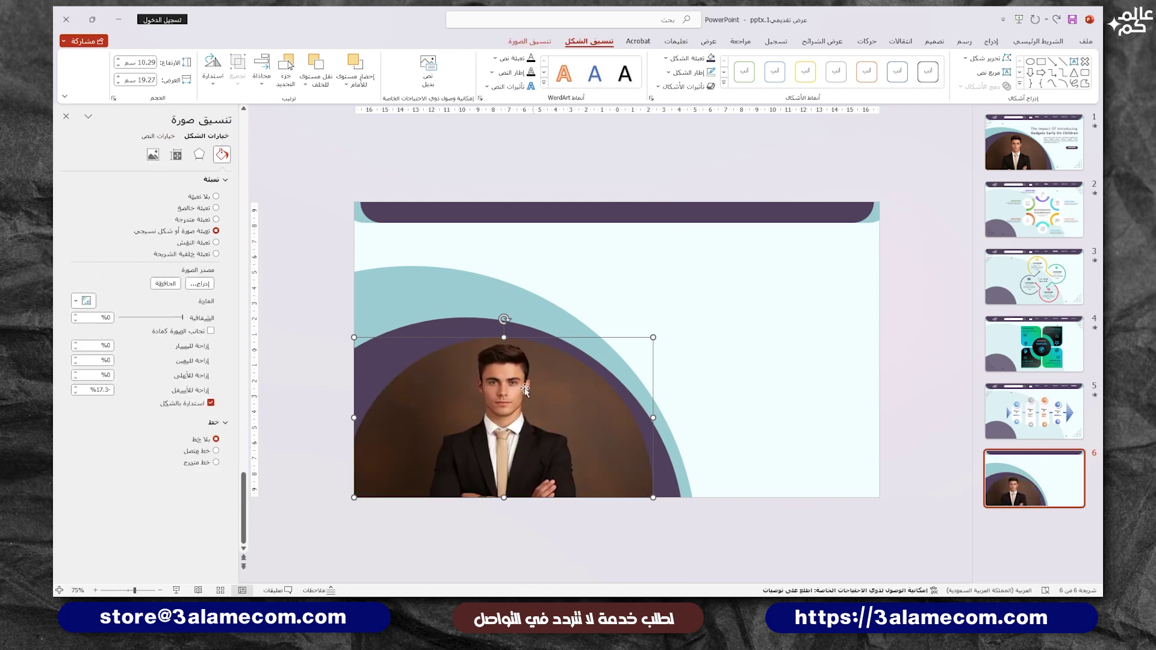
Add an oval on the right of slide 6 and shrink it to a tiny dot.
left_click(792, 336)
scroll(757, 325, "down", 1)
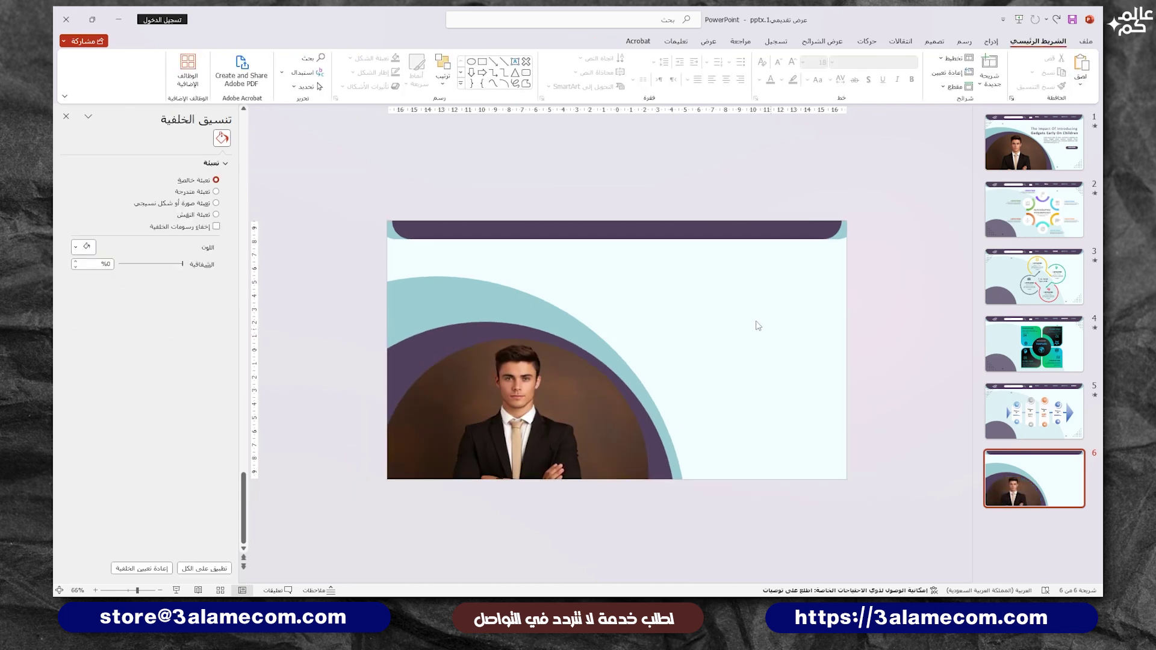
left_click(990, 41)
left_click(915, 66)
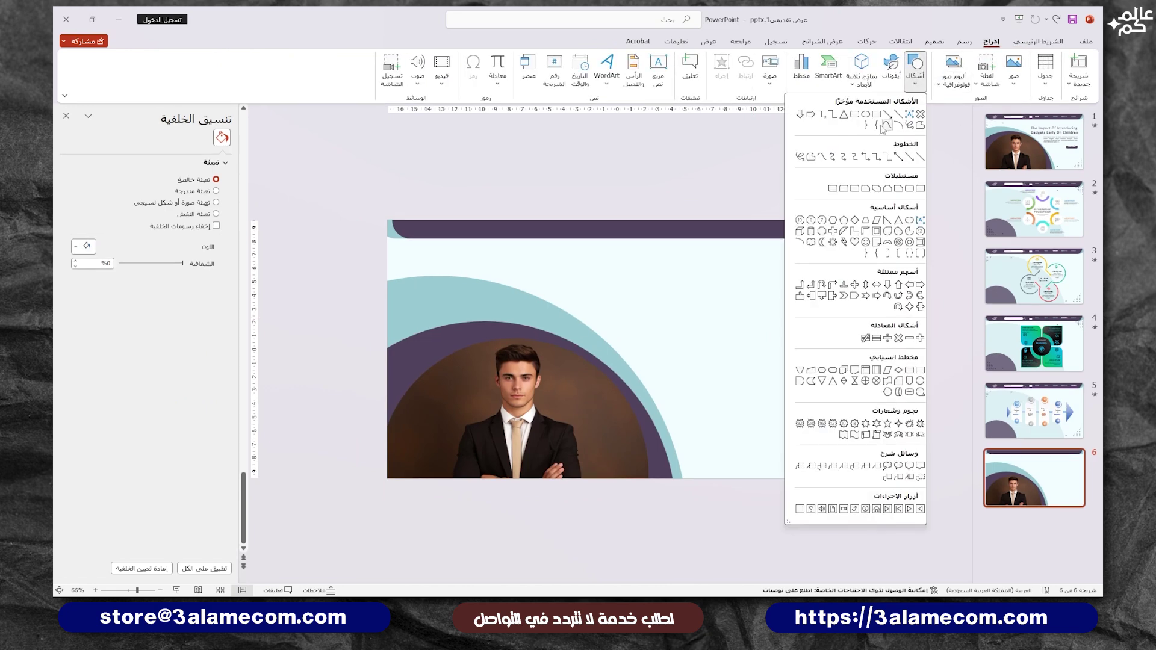
left_click(867, 118)
left_click(760, 319)
scroll(776, 337, "up", 4)
scroll(565, 275, "up", 3)
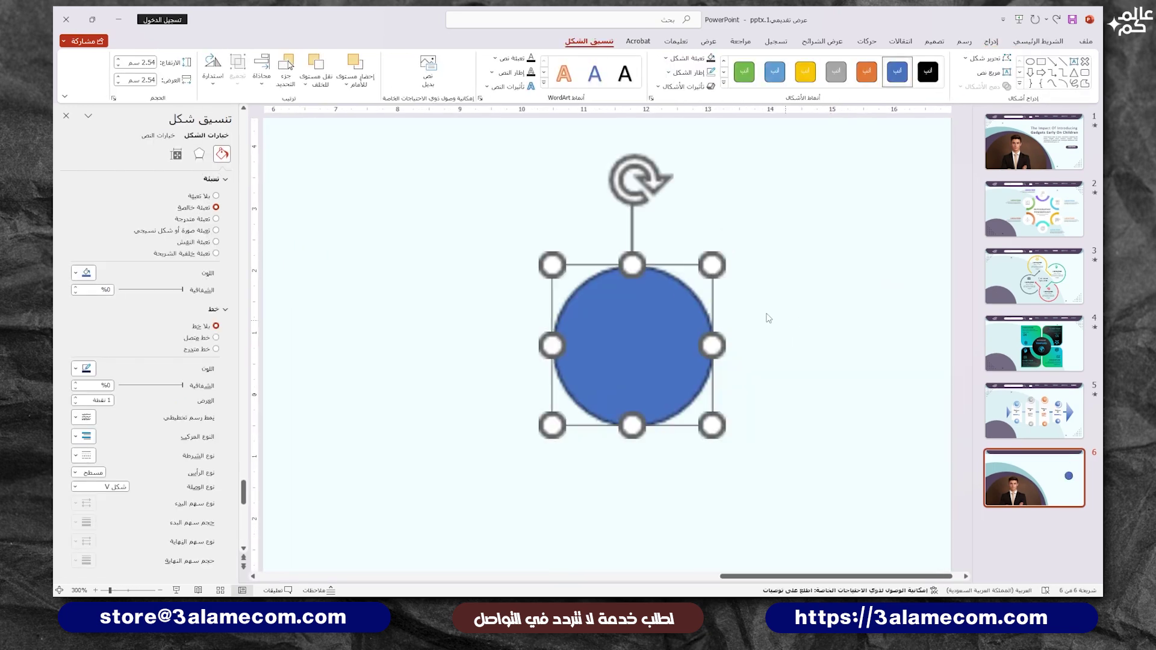
left_click_drag(548, 261, 707, 420)
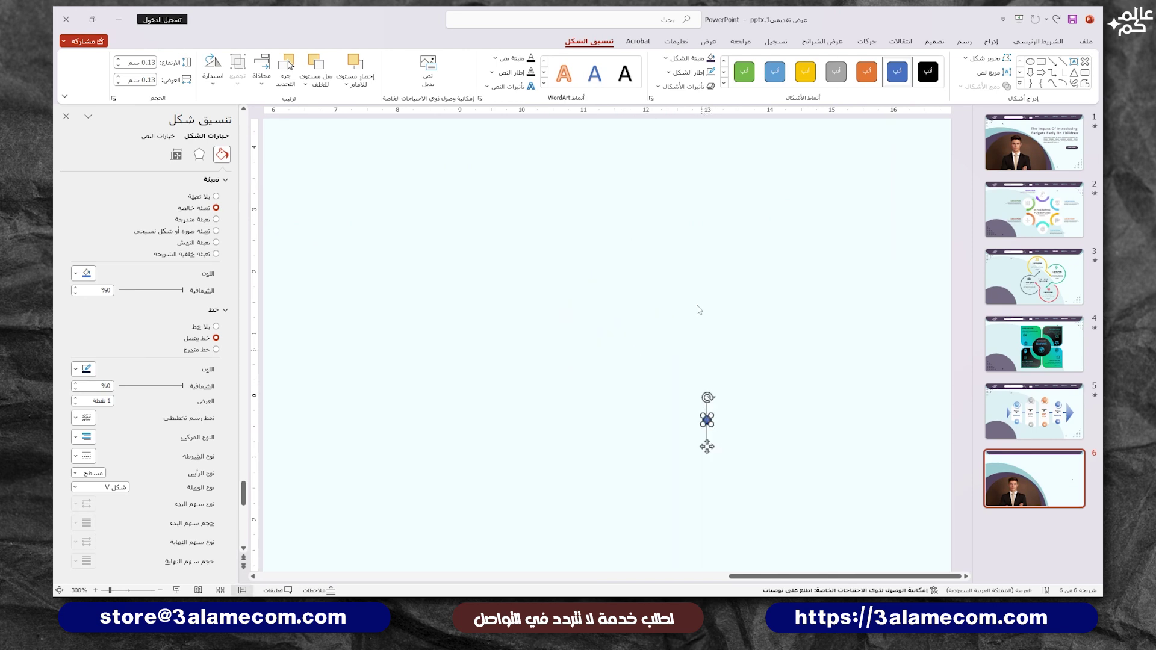
Remove the dot's outline and duplicate it into a row of six dots.
left_click(689, 72)
left_click(674, 183)
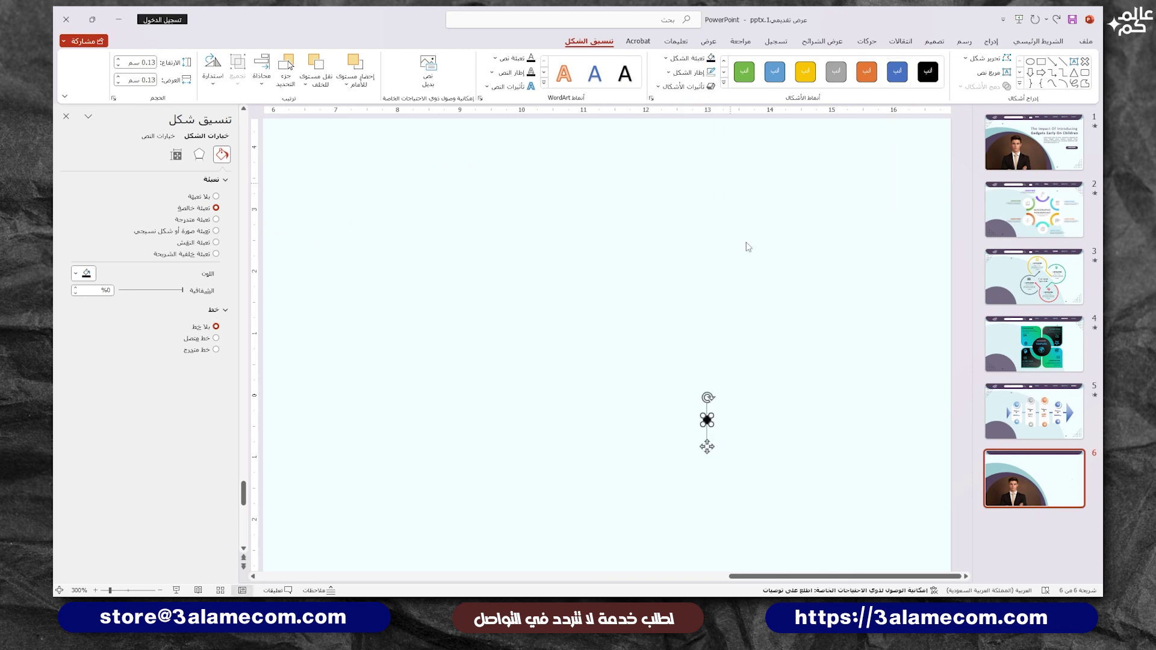
scroll(795, 325, "down", 5)
left_click_drag(839, 370, 764, 375)
Align the six dots along their bottom edges.
left_click(892, 405)
left_click_drag(892, 325, 690, 415)
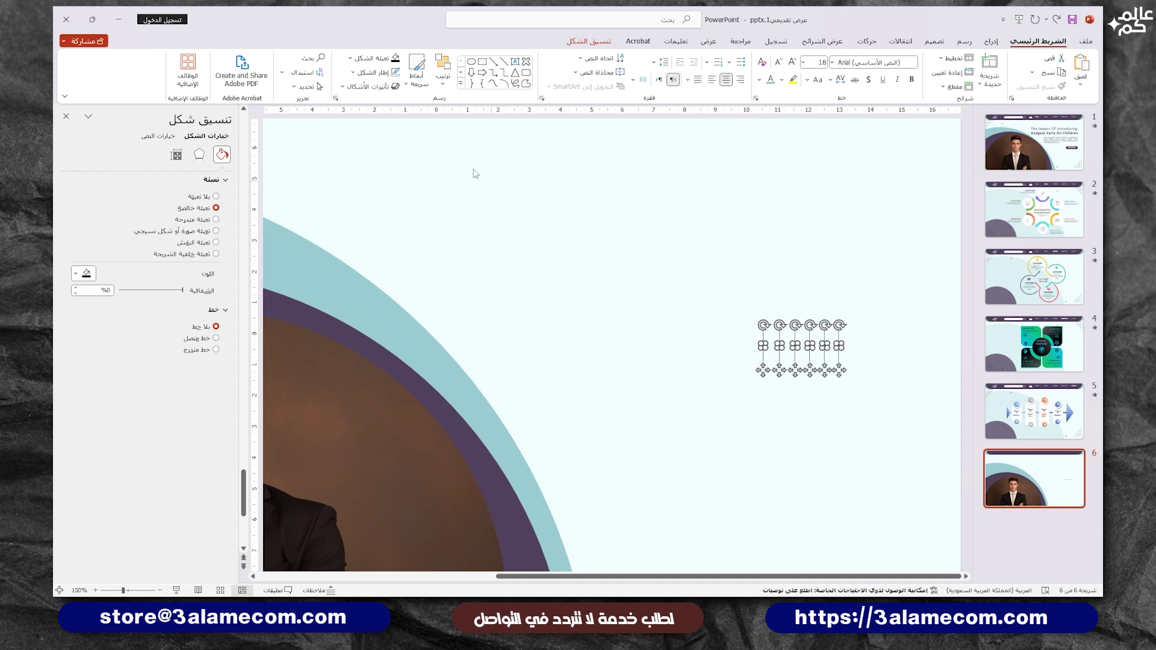
left_click(443, 70)
mouse_move(415, 253)
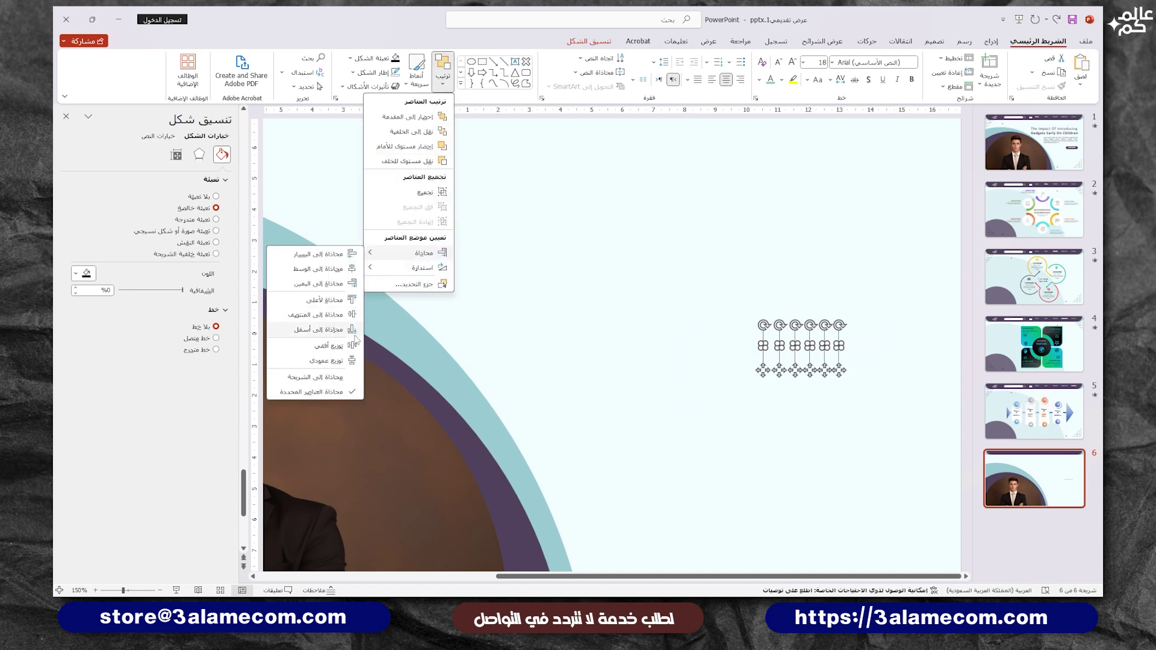
left_click(355, 334)
Copy progressively shorter rows of dots upward to form a stepped triangle.
scroll(833, 361, "up", 5, "ctrl")
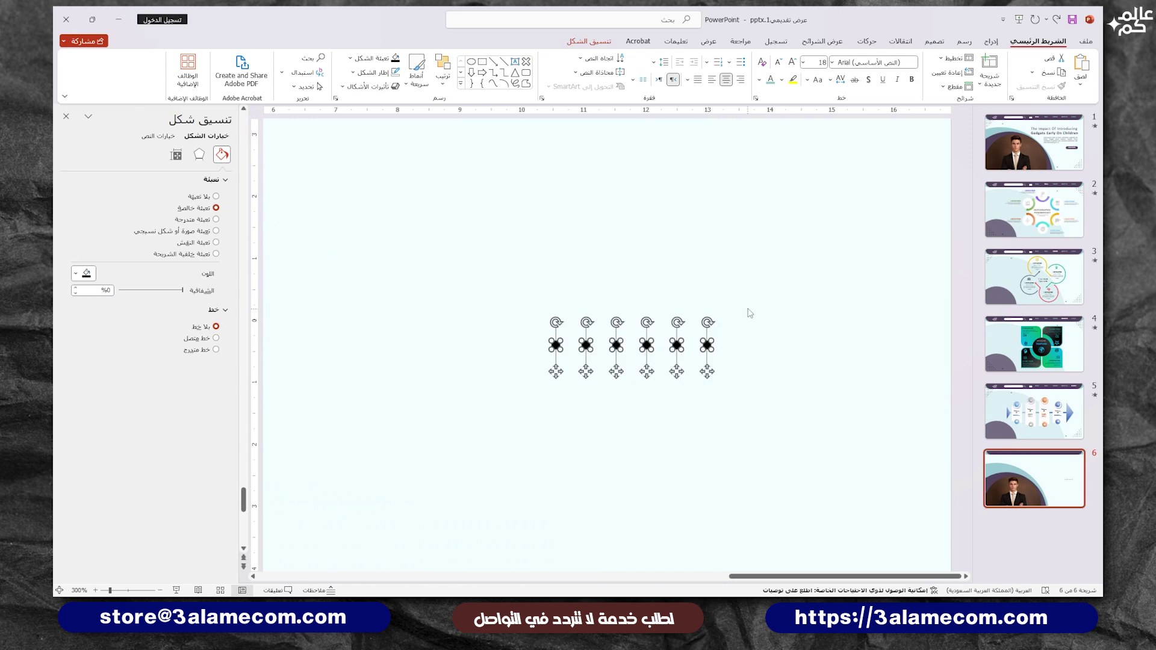
left_click_drag(750, 312, 570, 397)
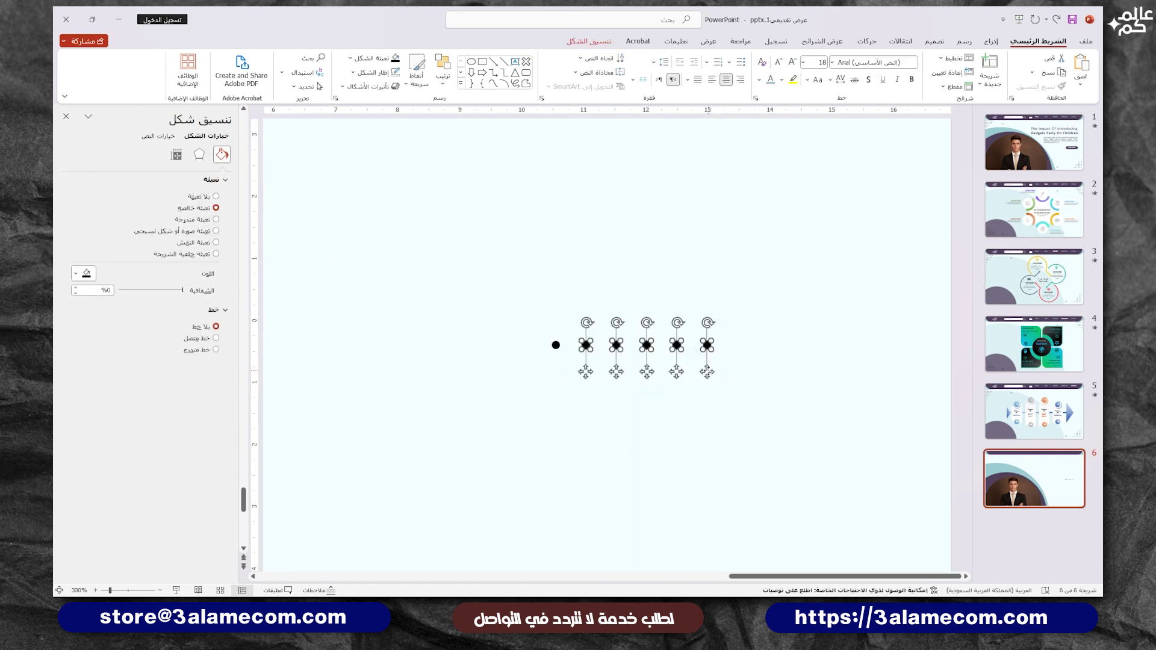
left_click_drag(708, 371, 707, 343)
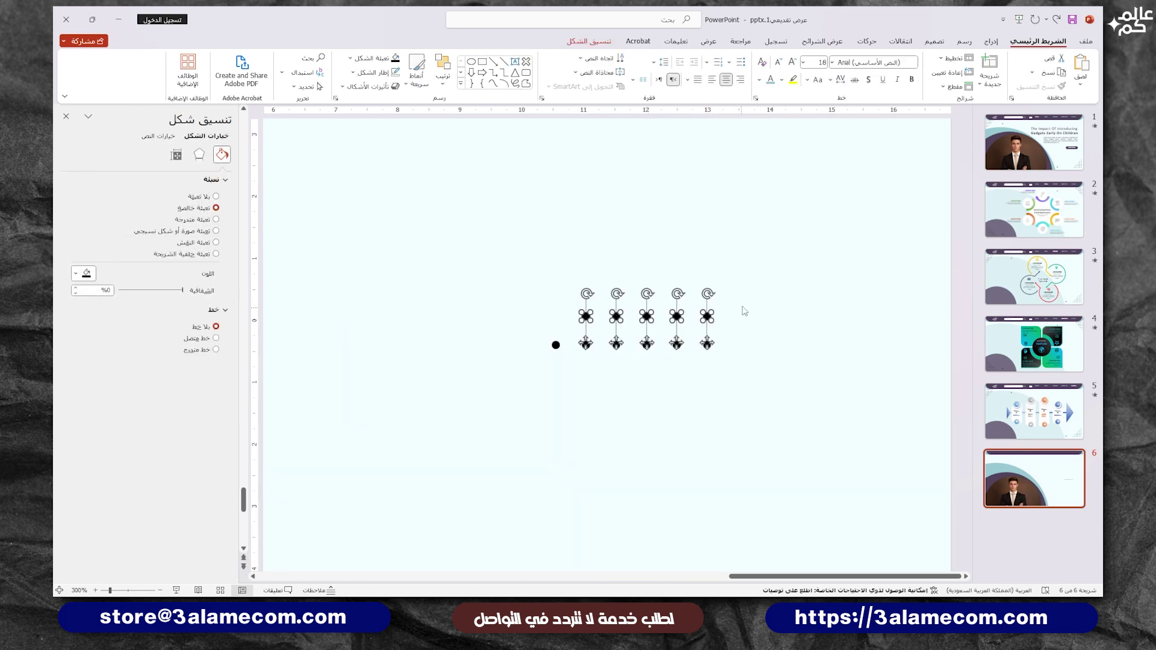
mouse_move(751, 283)
left_mouse_down()
mouse_move(608, 341)
mouse_move(608, 350)
left_mouse_up()
left_click_drag(703, 340, 694, 309)
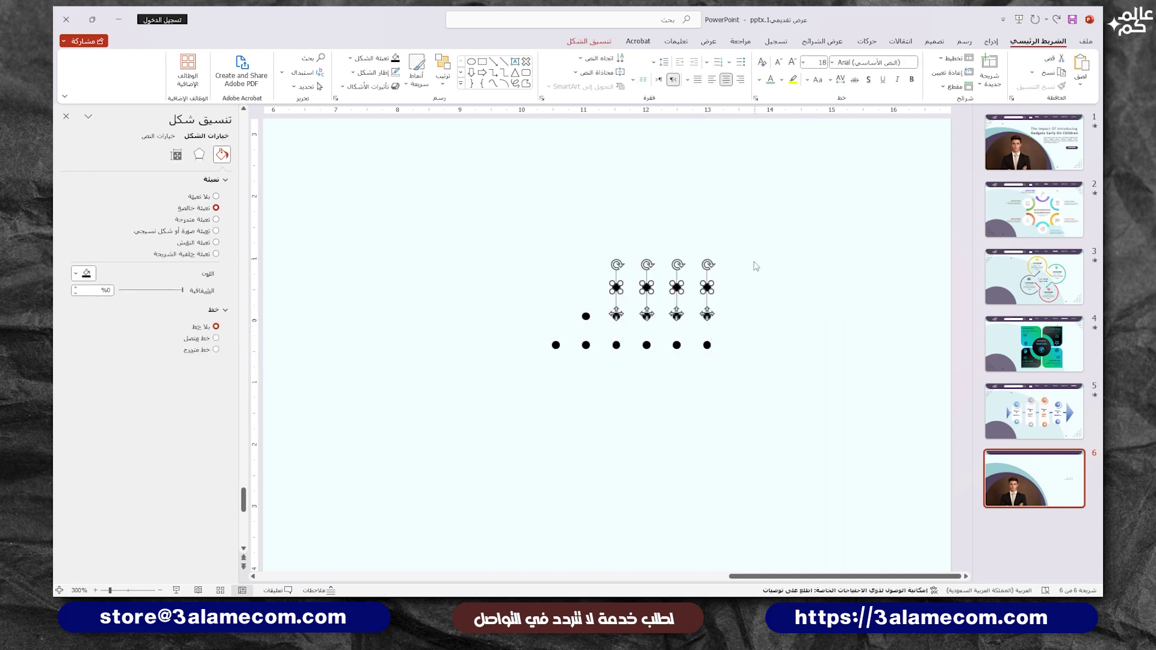
left_click_drag(753, 260, 639, 322)
left_click_drag(706, 312, 706, 285)
mouse_move(754, 240)
left_mouse_down()
mouse_move(664, 274)
mouse_move(698, 258)
mouse_move(707, 228)
left_mouse_up()
left_click_drag(753, 177, 471, 401)
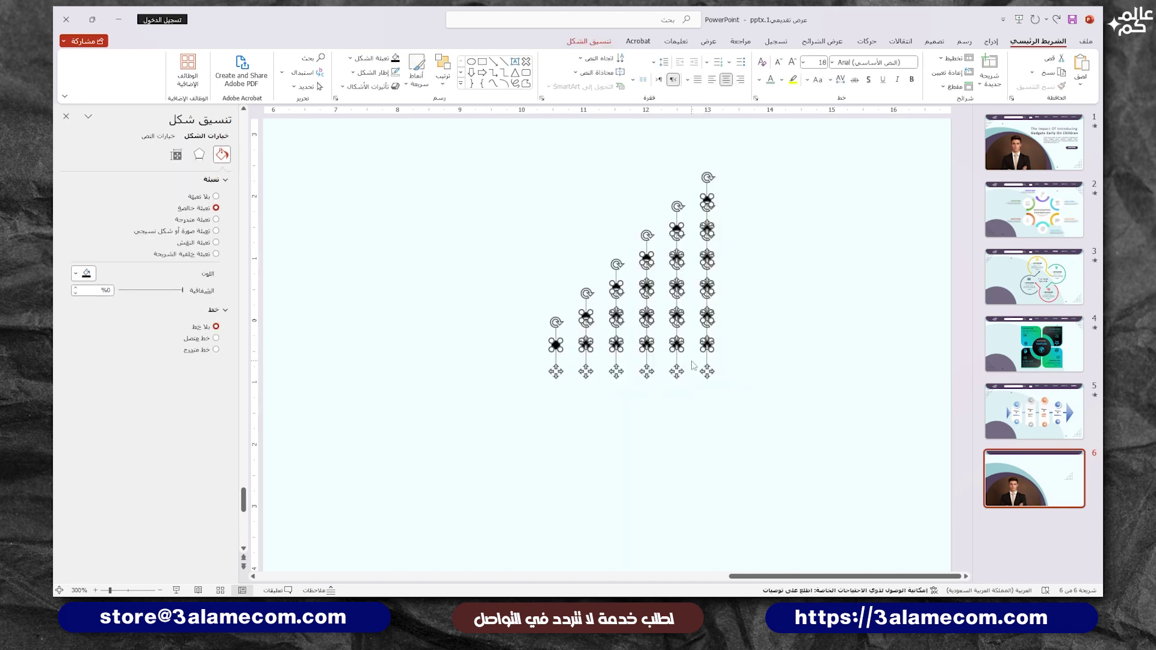
Group the dots and place the group bottom-right with a copy top-left.
right_click(707, 372)
mouse_move(647, 239)
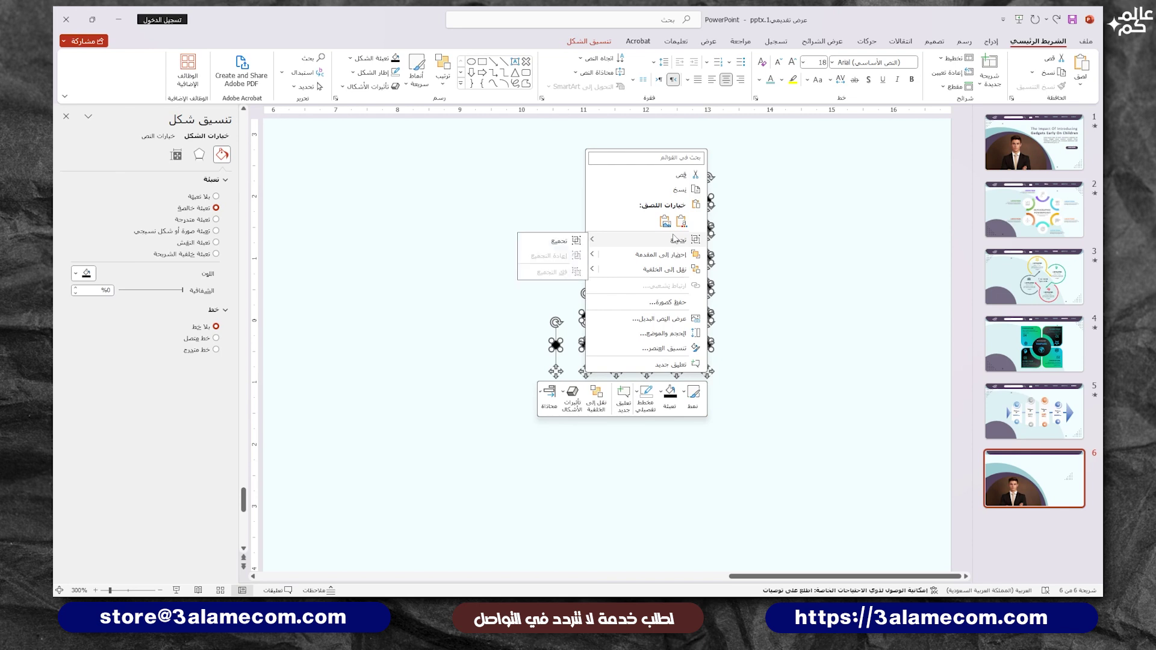
left_click(545, 241)
scroll(654, 361, "down", 5)
scroll(655, 361, "down", 2)
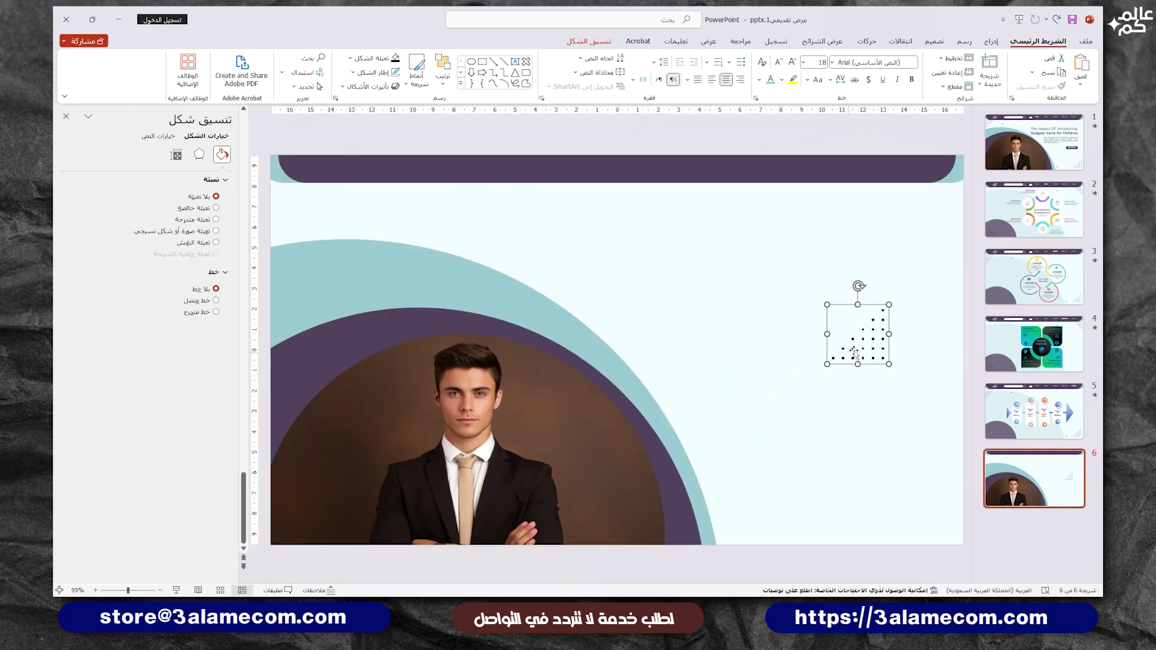
mouse_move(859, 348)
left_mouse_down()
mouse_move(932, 524)
mouse_move(369, 215)
mouse_move(355, 368)
left_mouse_up()
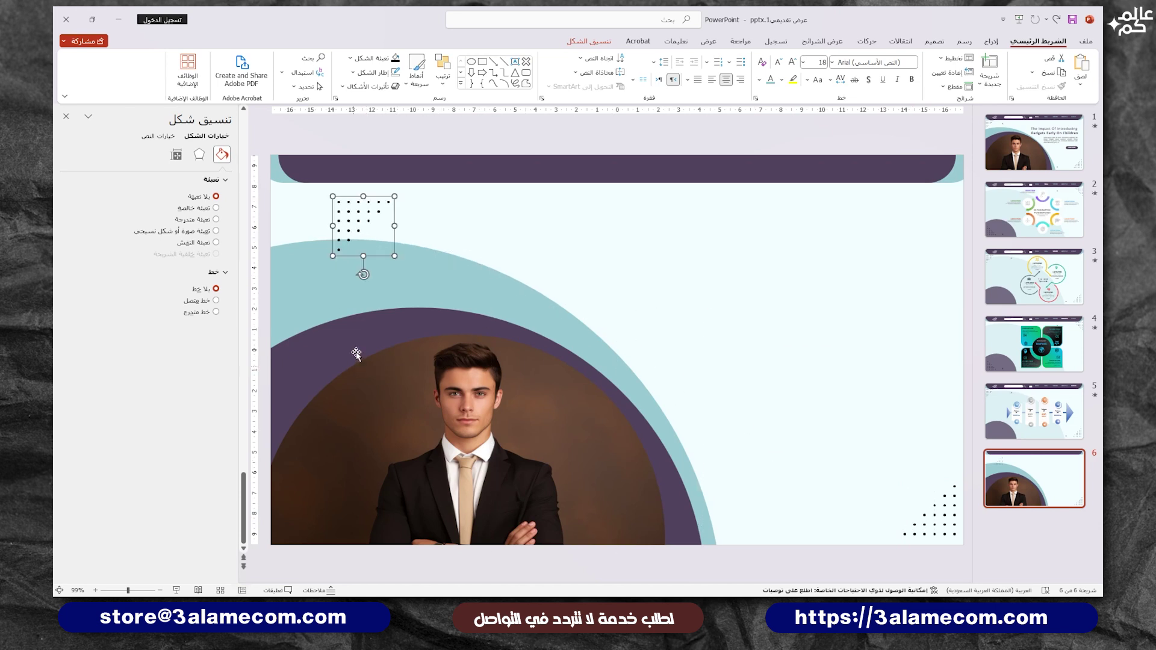
left_click_drag(350, 218, 290, 206)
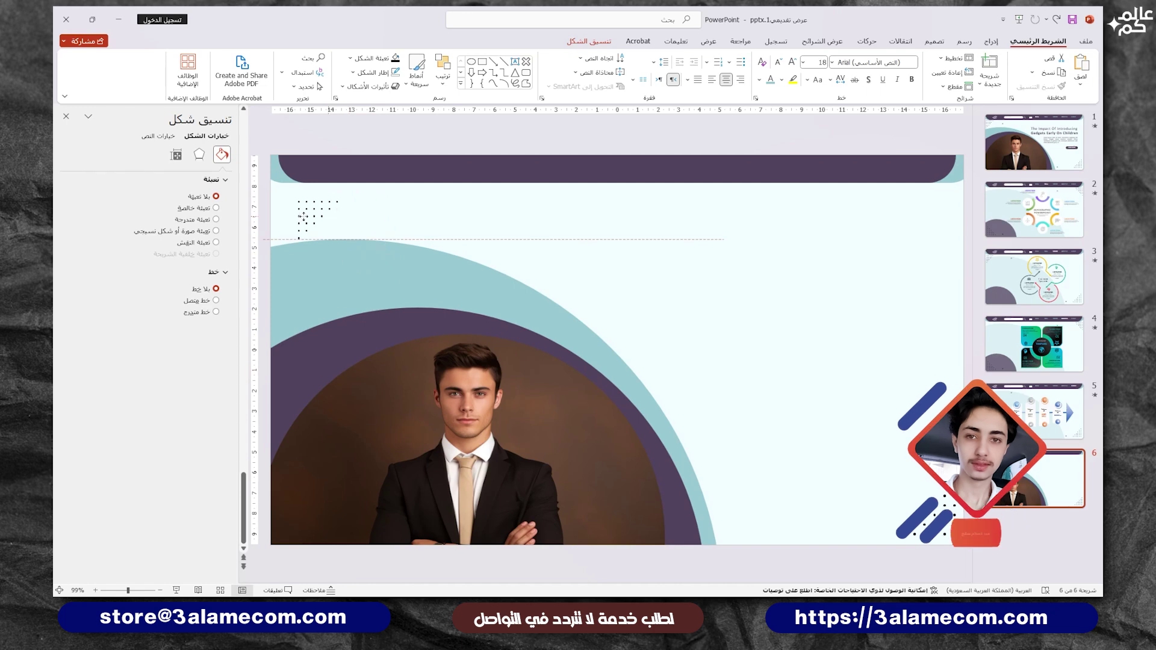
left_click(421, 204)
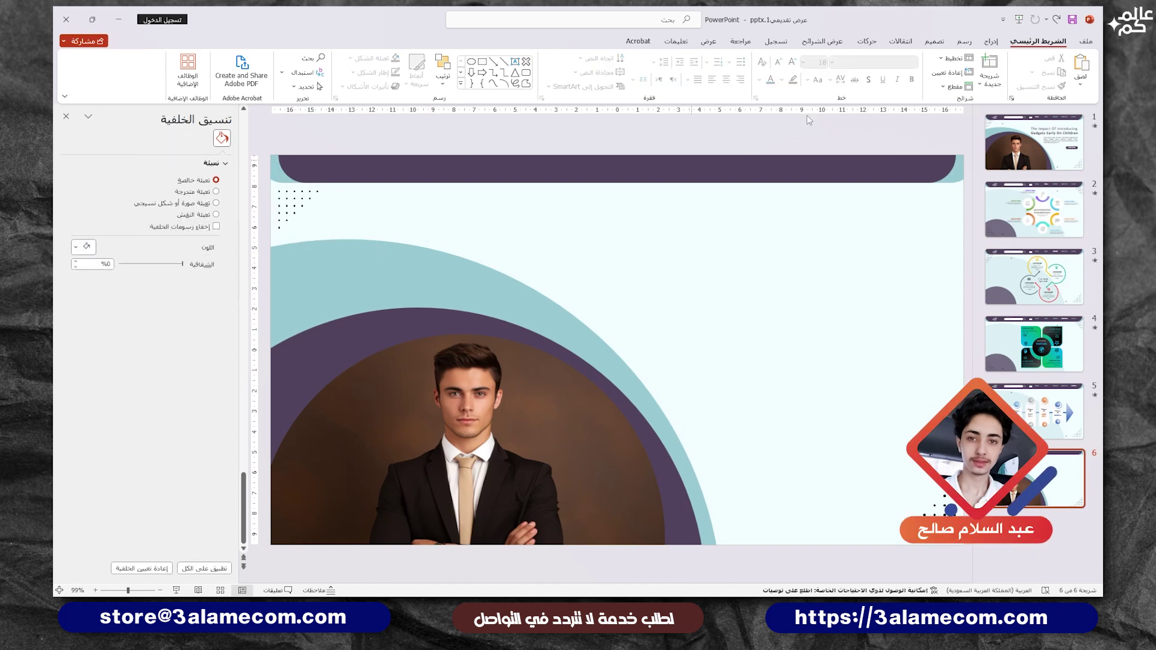
Add a small outline-free multiplication-sign × near the top-left dots.
left_click(990, 41)
left_click(915, 66)
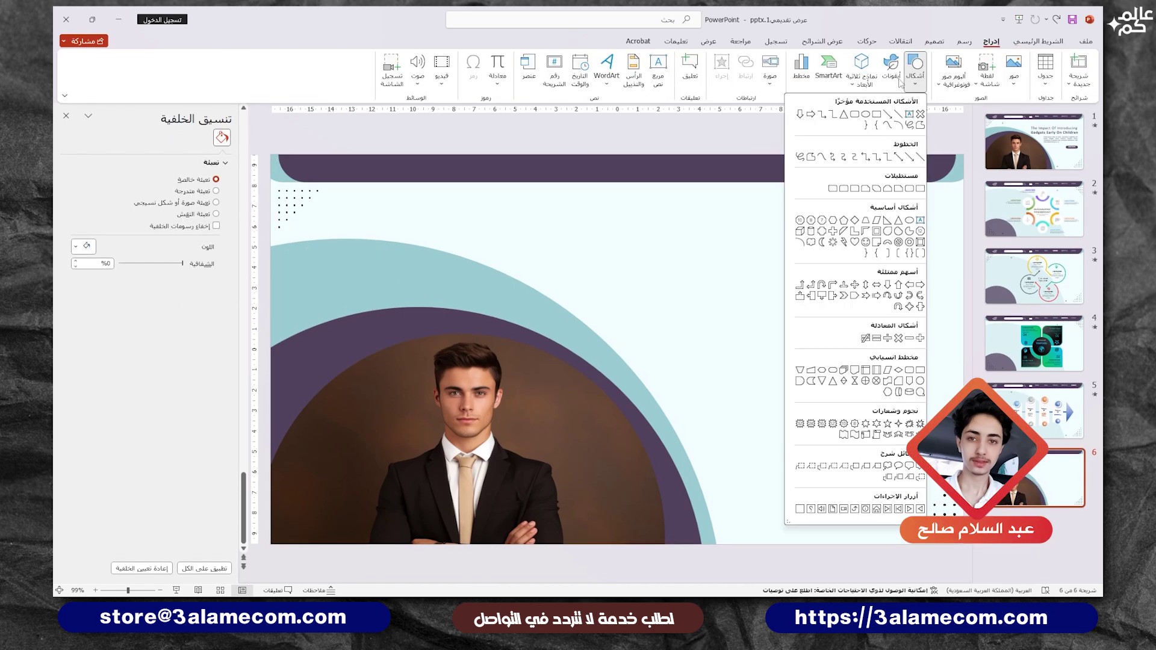
left_click(898, 338)
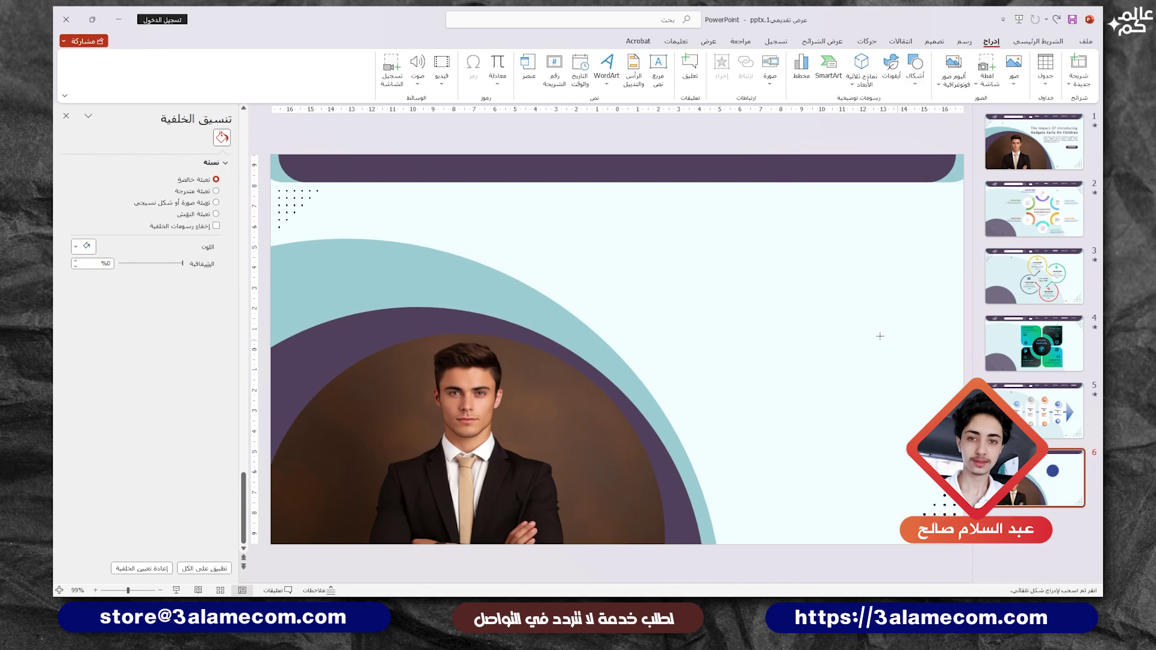
left_click(680, 298)
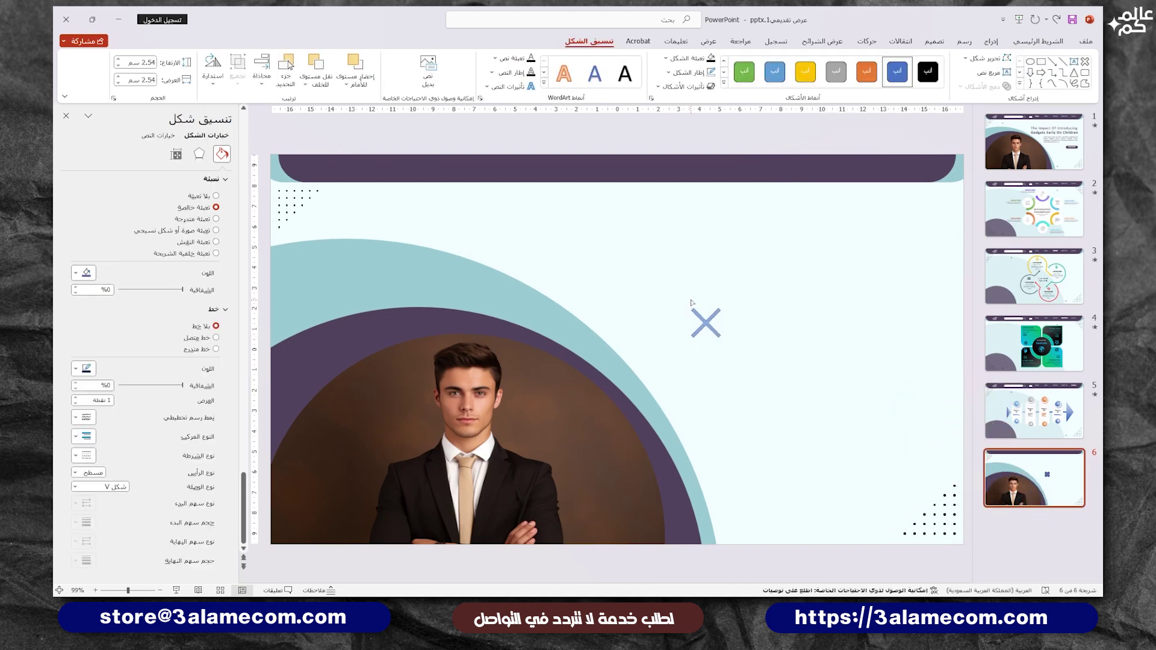
mouse_move(731, 349)
left_mouse_down()
mouse_move(692, 307)
mouse_move(374, 209)
left_mouse_up()
left_click(792, 73)
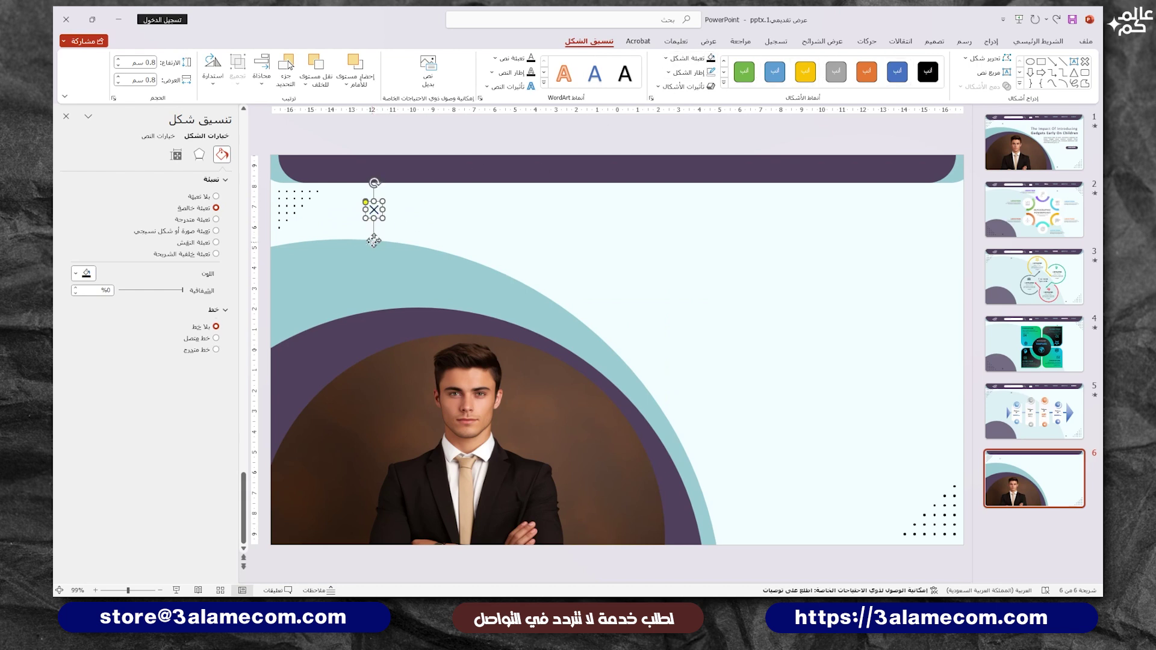
Copy the × to the bottom-right corner and return to slide 1.
left_click_drag(373, 241, 787, 552)
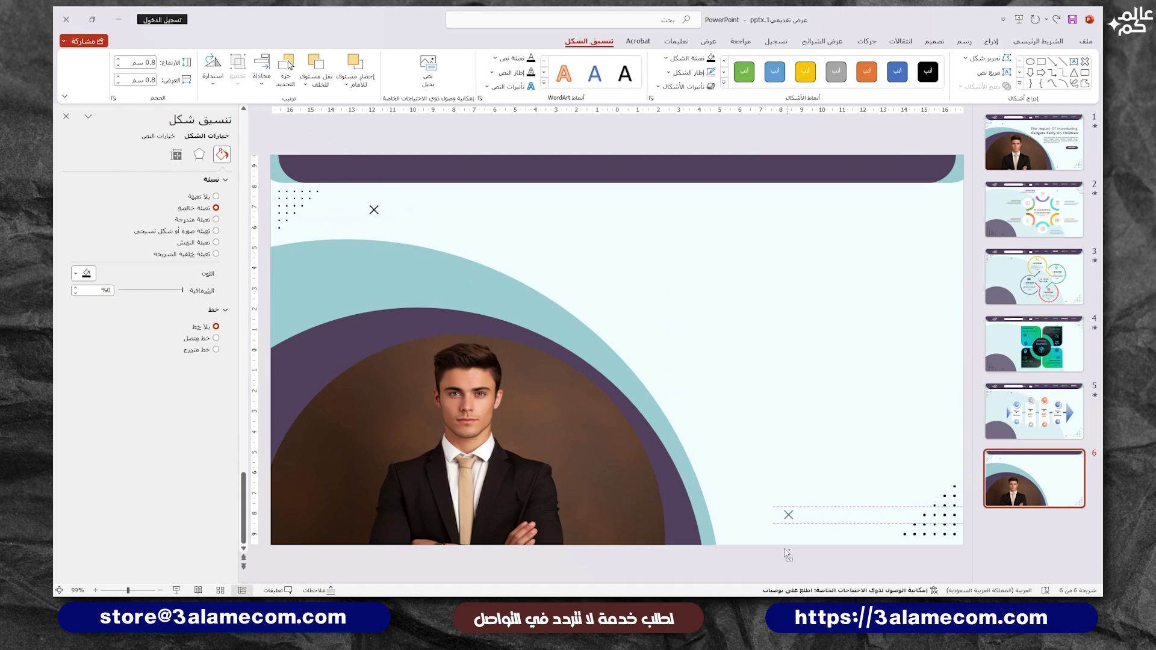
left_click(849, 434)
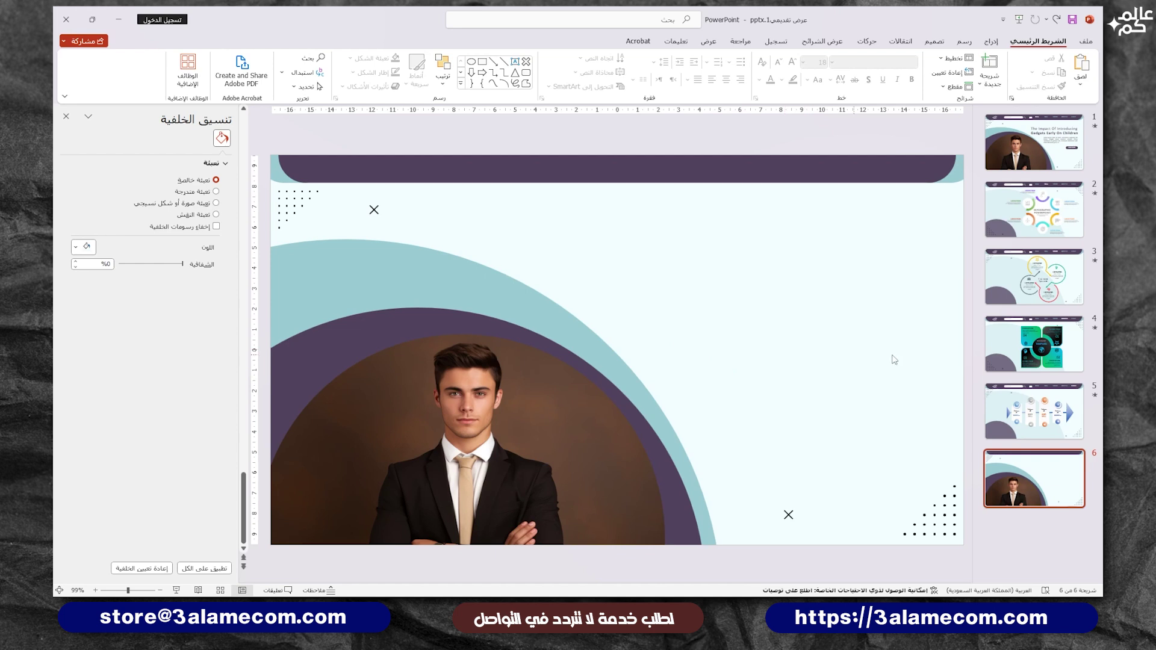
key("Home")
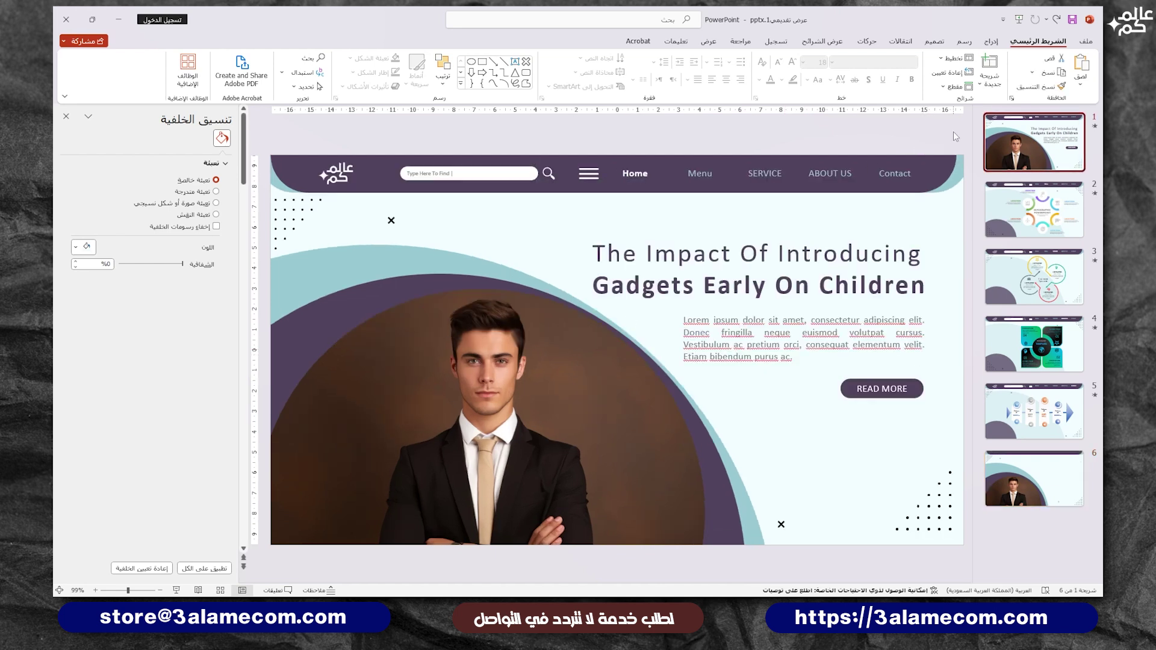
Copy slide 1's logo, search box and Home/Menu/SERVICE/ABOUT US/Contact links to slide 6's top.
left_click_drag(956, 137, 311, 196)
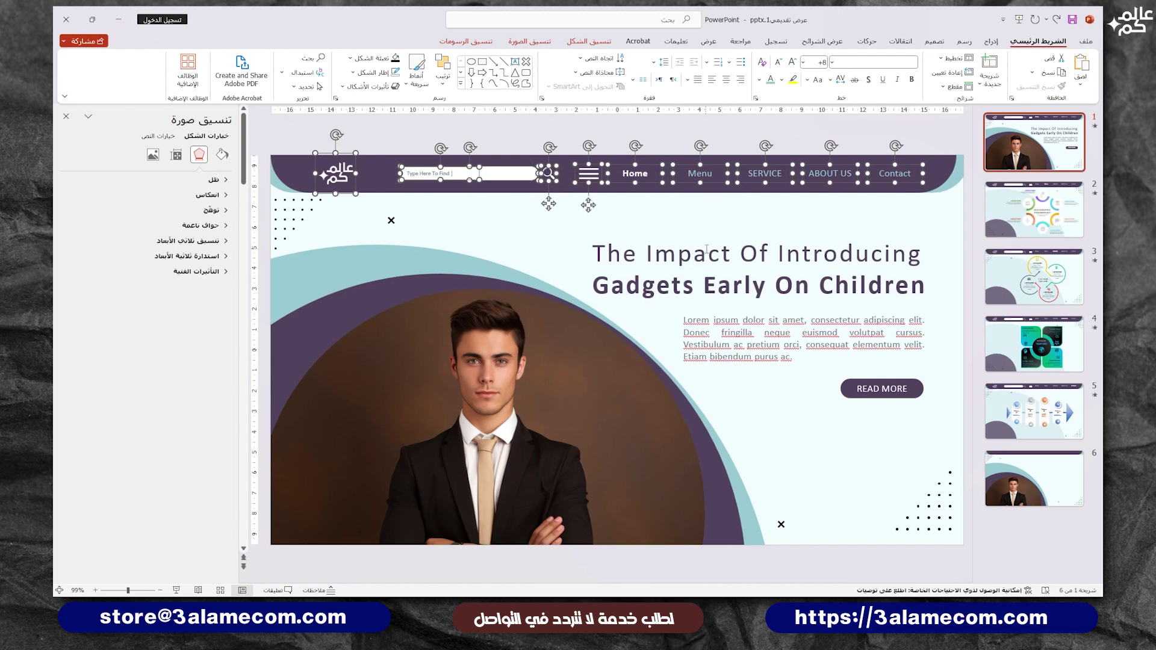
left_click(1033, 478)
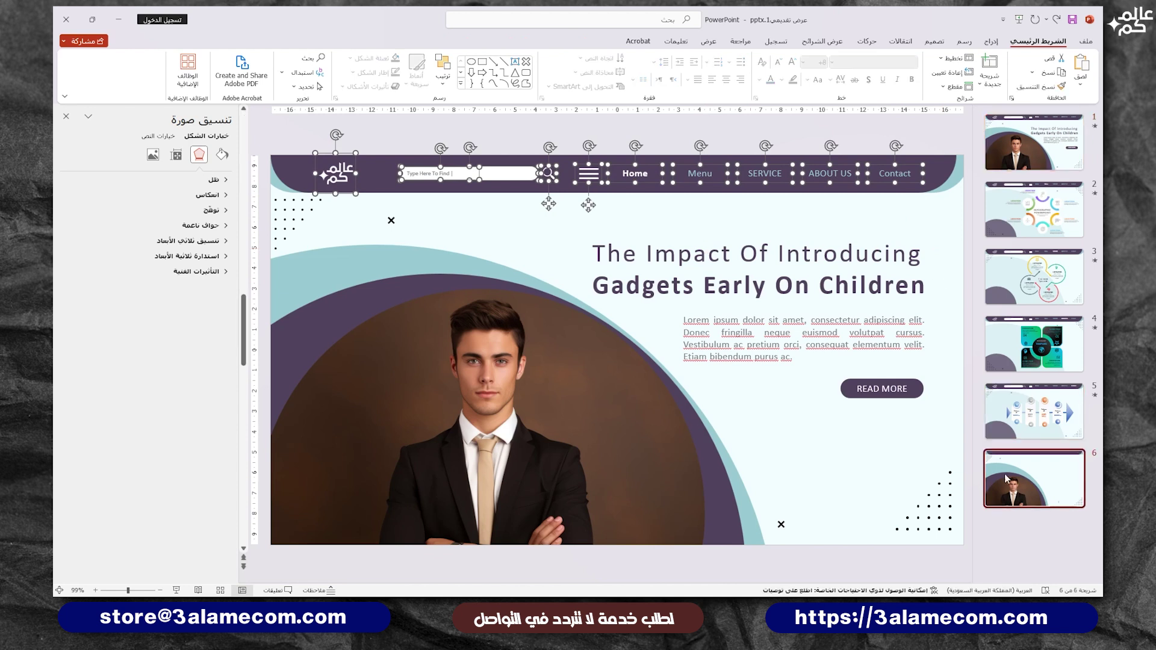
key("ctrl+v")
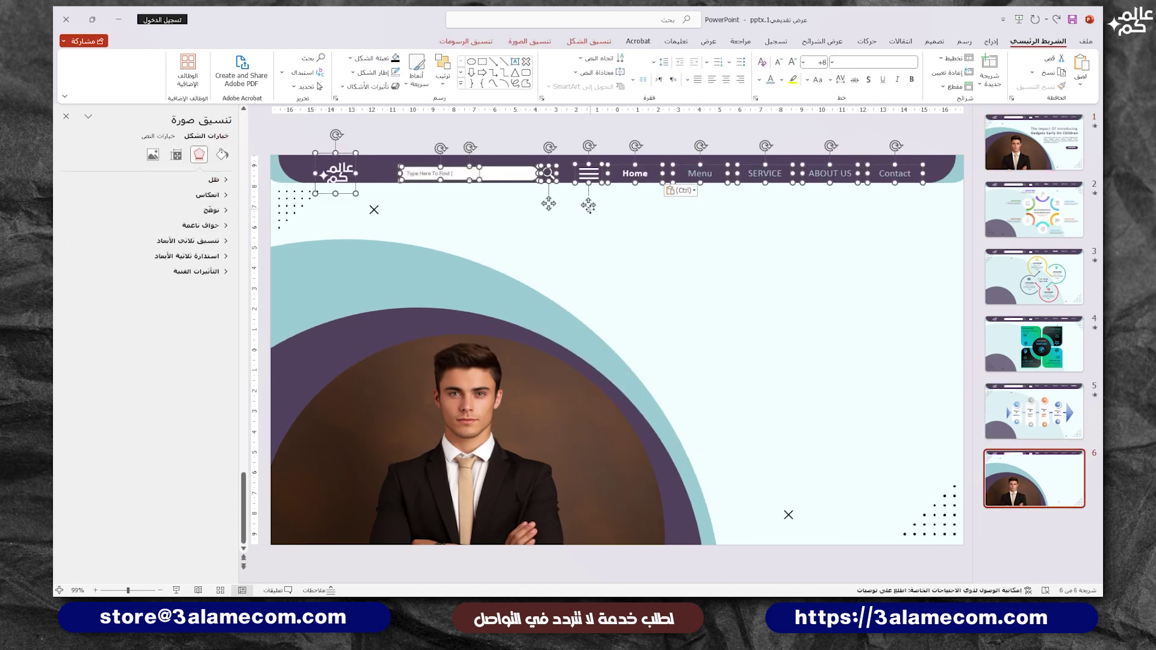
left_click_drag(588, 206, 588, 204)
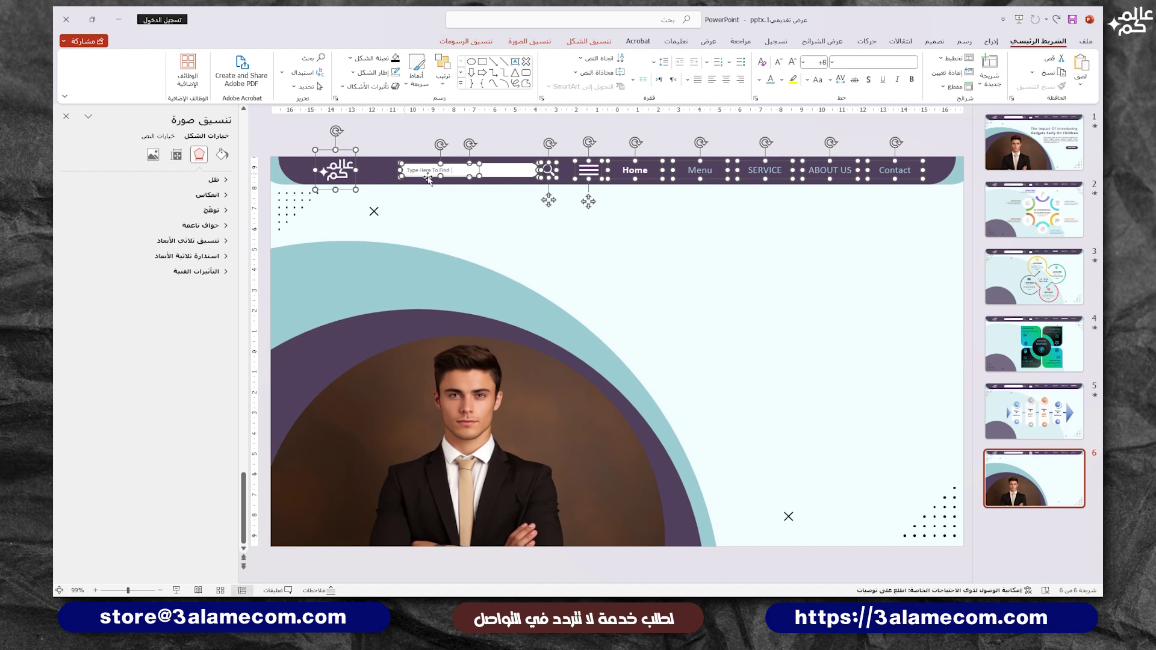
left_click(692, 334)
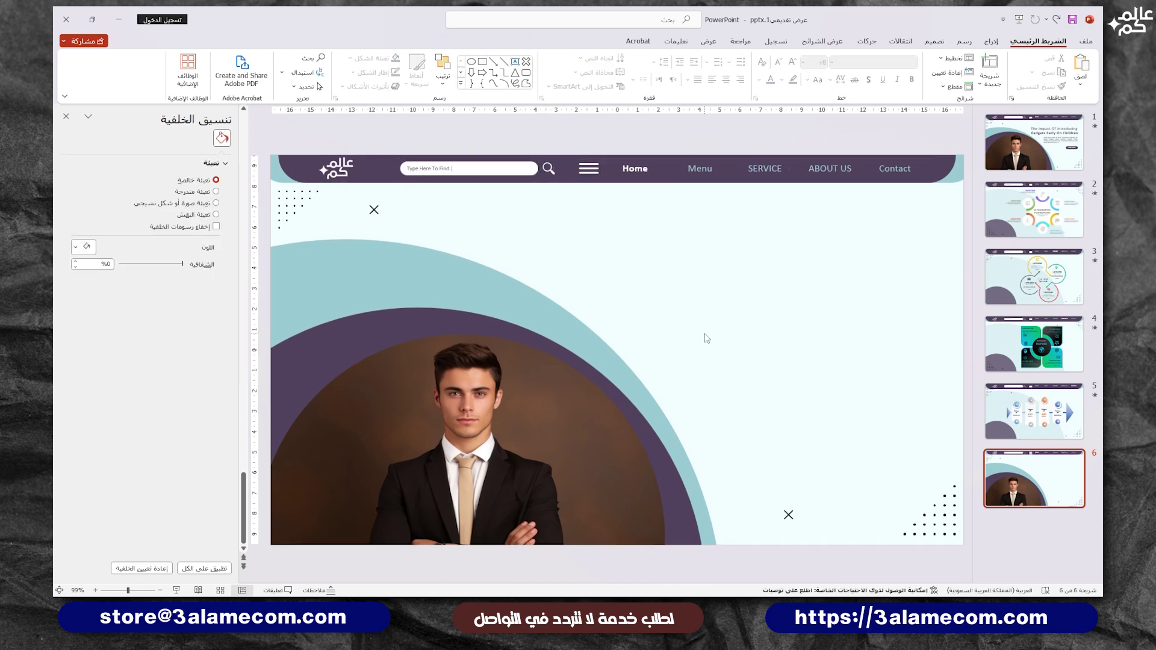
Copy slide 1's title, Lorem ipsum paragraph and READ MORE button onto slide 6.
left_click(1033, 142)
left_click(843, 236)
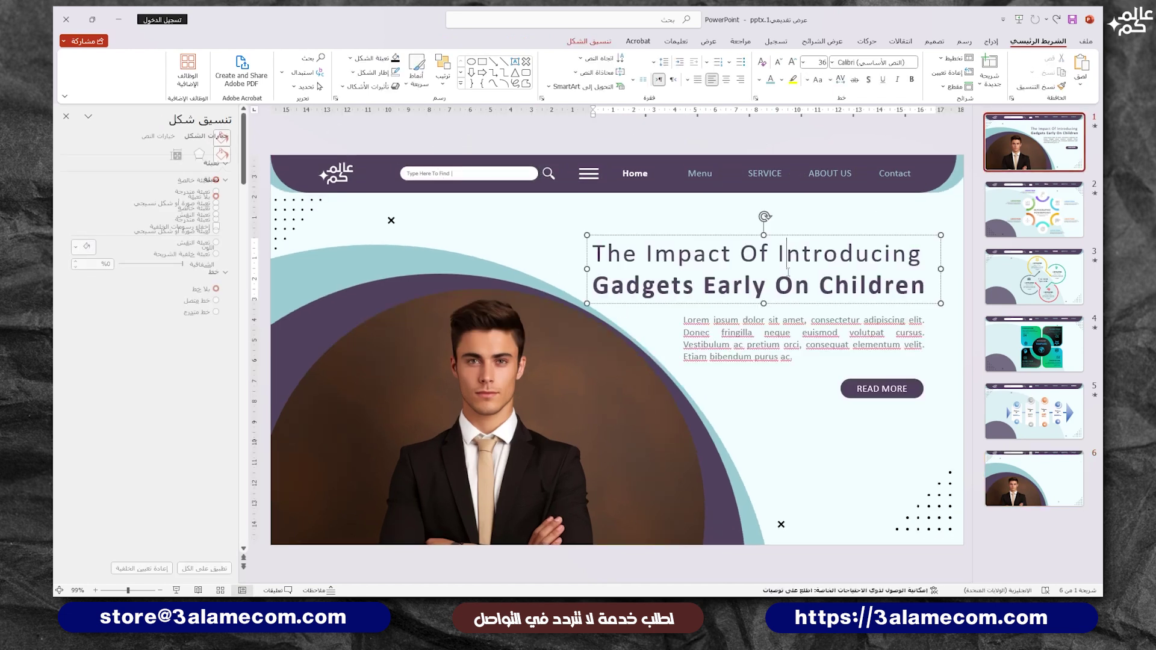
left_click(826, 358, "shift")
left_click(864, 383, "shift")
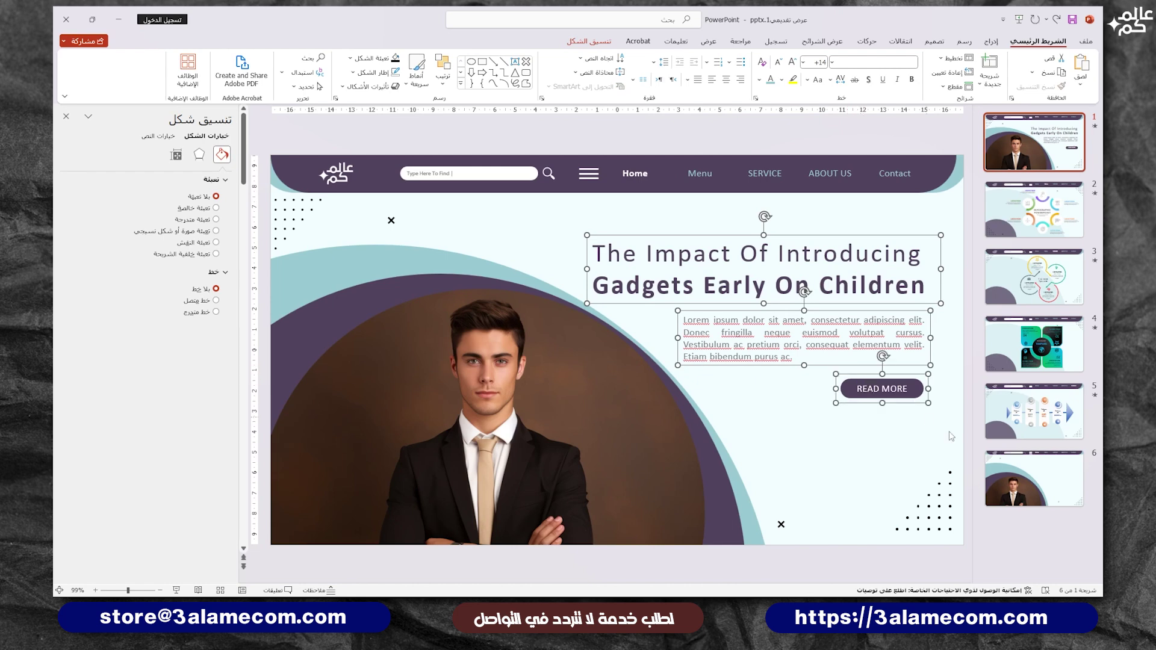
key("ctrl+c")
left_click(1033, 479)
key("ctrl+v")
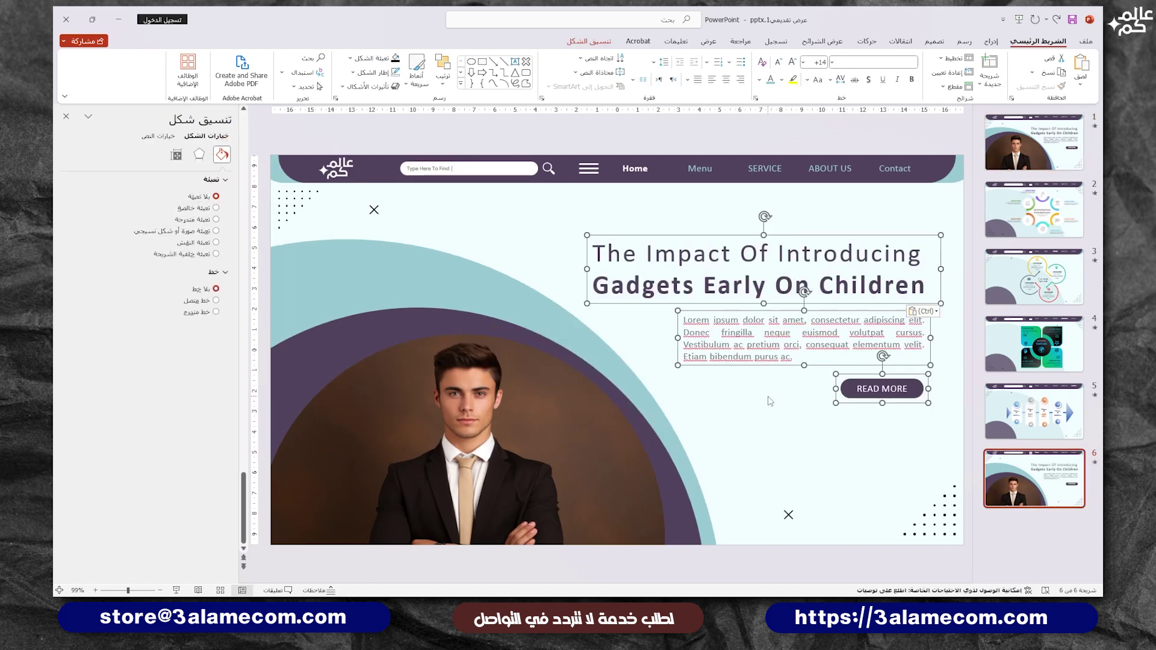
left_click(769, 401)
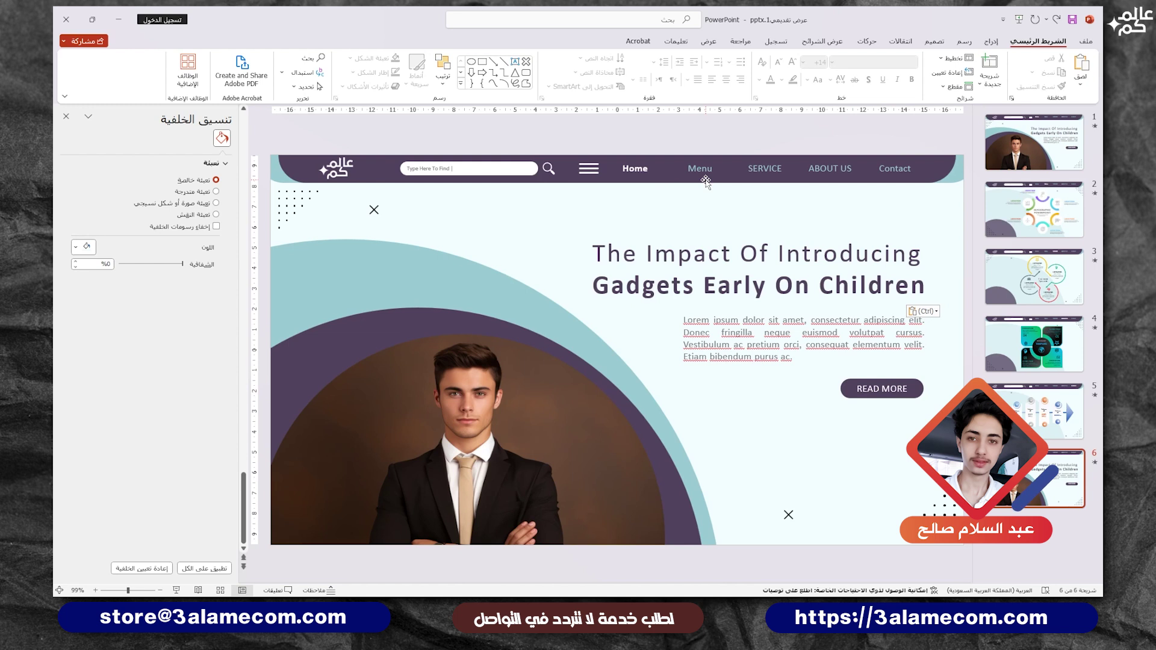
Duplicate slide 6 as slide 7 and delete its photo, title, paragraph and READ MORE button.
left_click(897, 389)
left_click(818, 455)
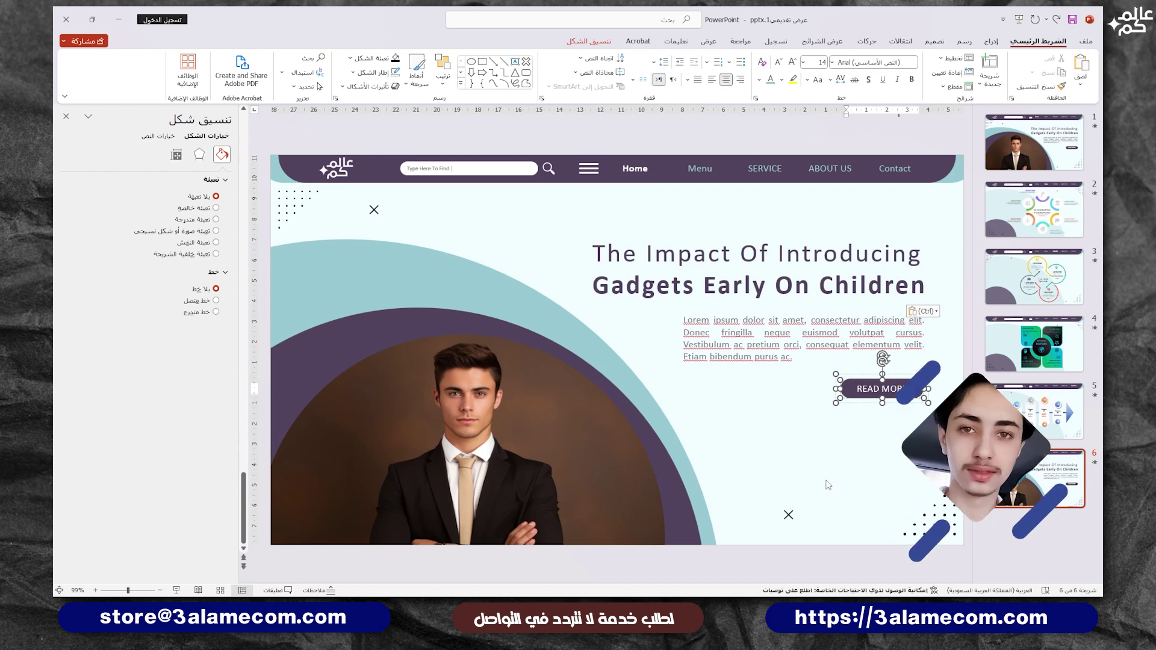
left_click(986, 502)
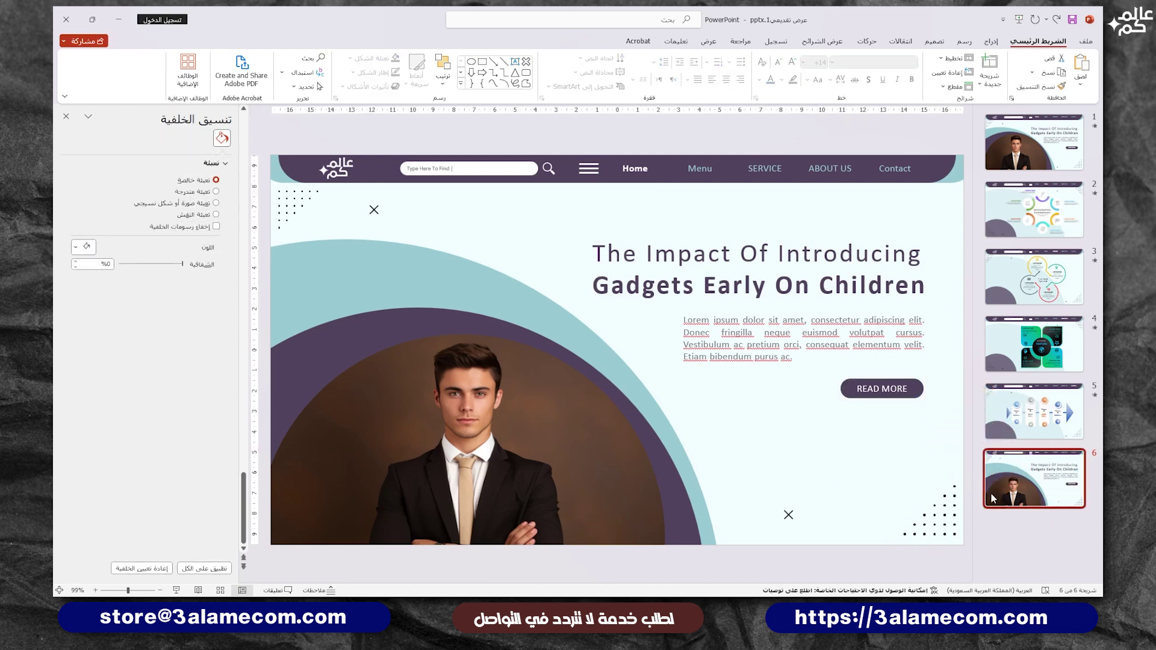
key("ctrl+d")
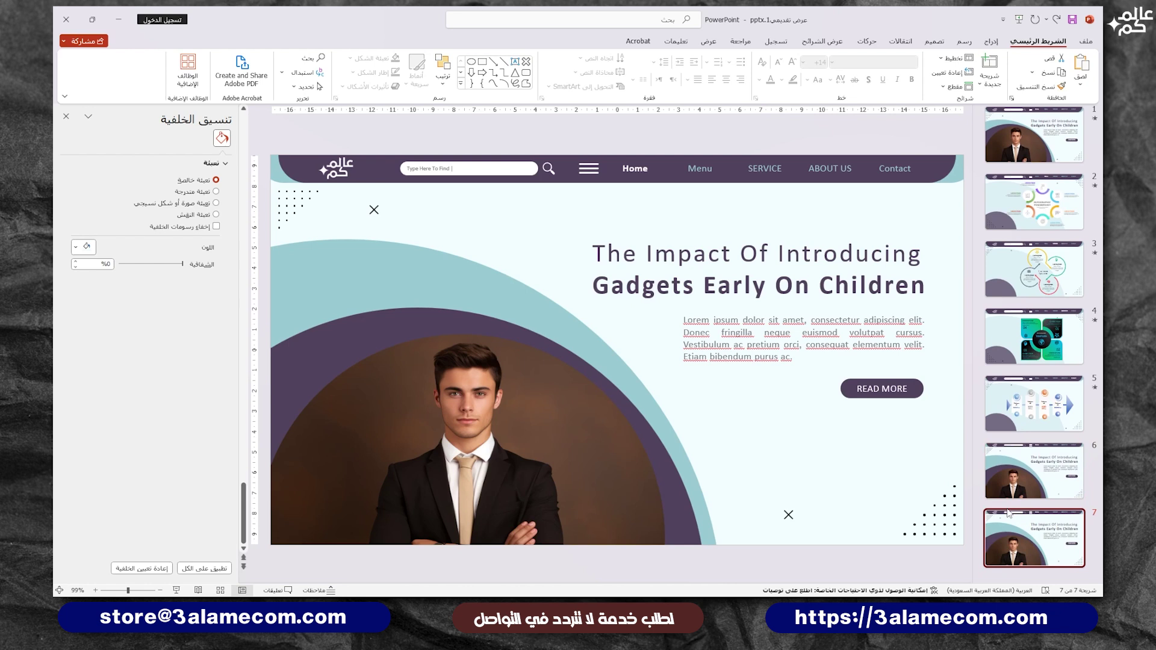
left_click(495, 405)
key("Delete")
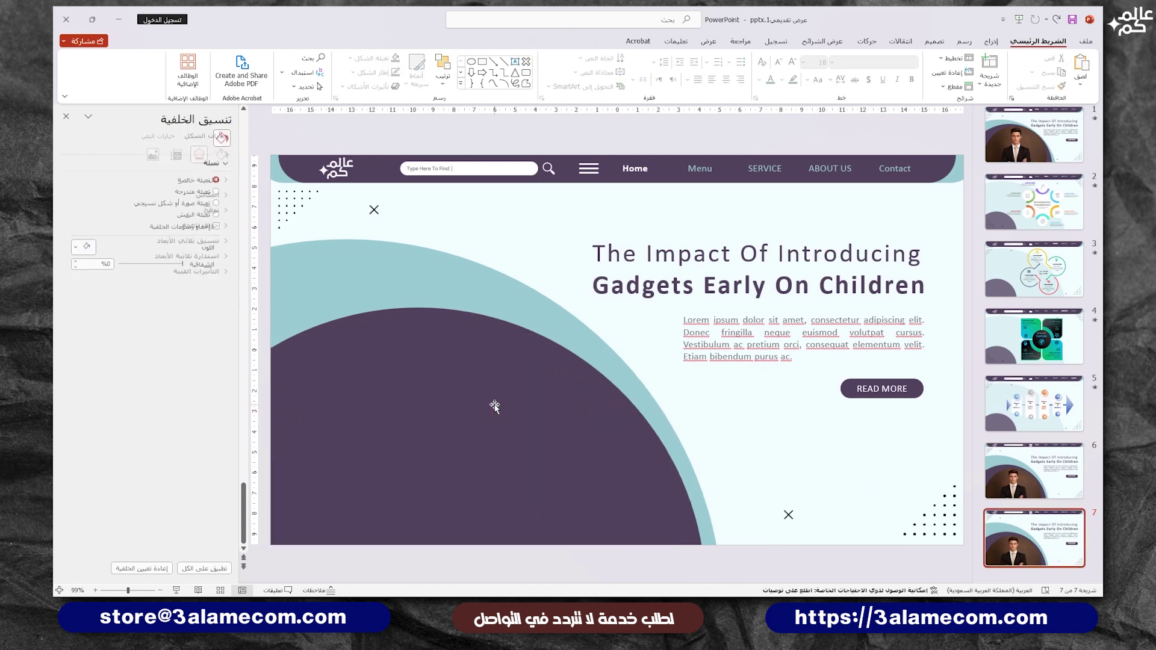
left_click(882, 388)
left_click(800, 338, "shift")
left_click(752, 265, "shift")
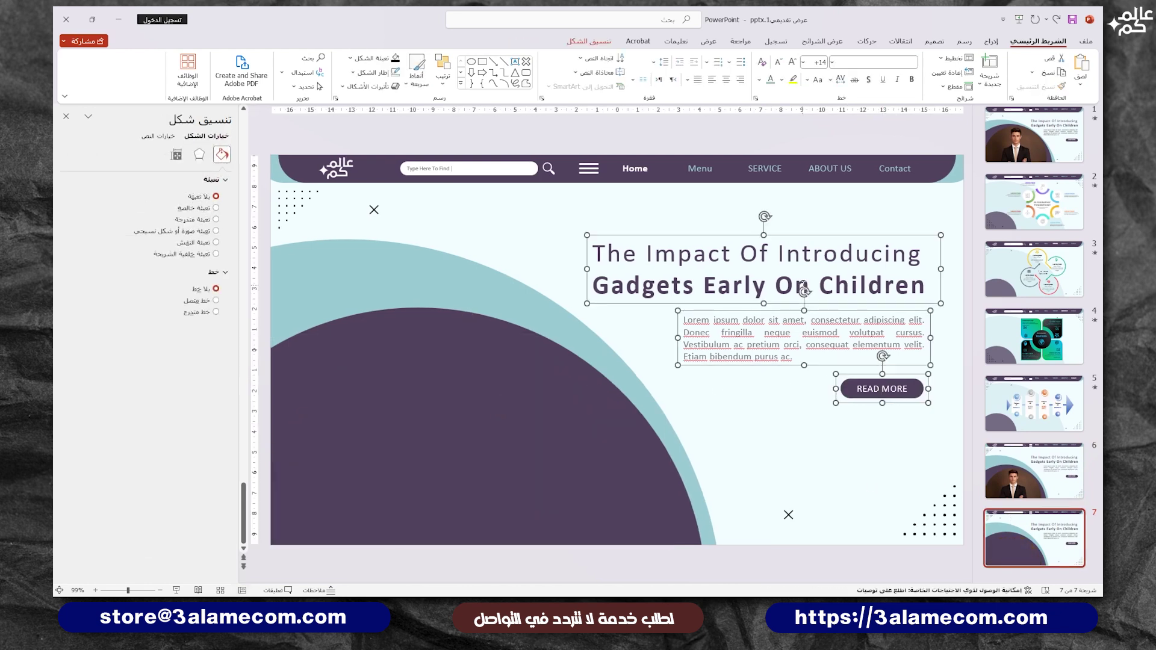
key("Delete")
Enlarge and fade the teal arc, then shrink the purple arc and change its transparency.
left_click(494, 292)
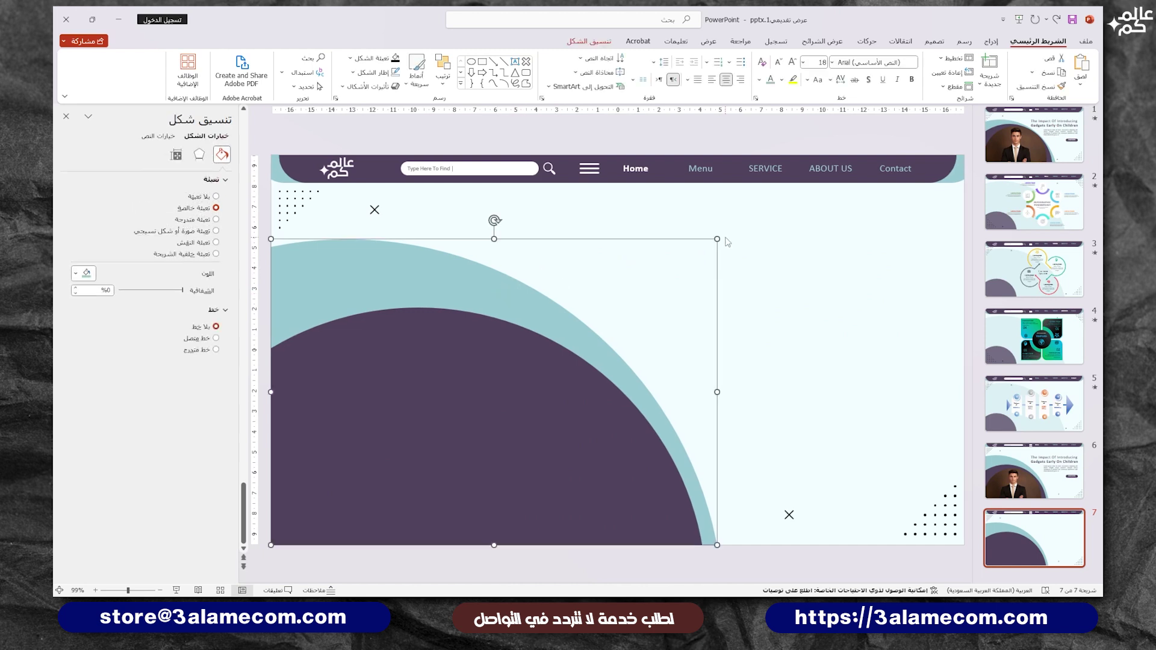
left_click_drag(717, 239, 780, 195)
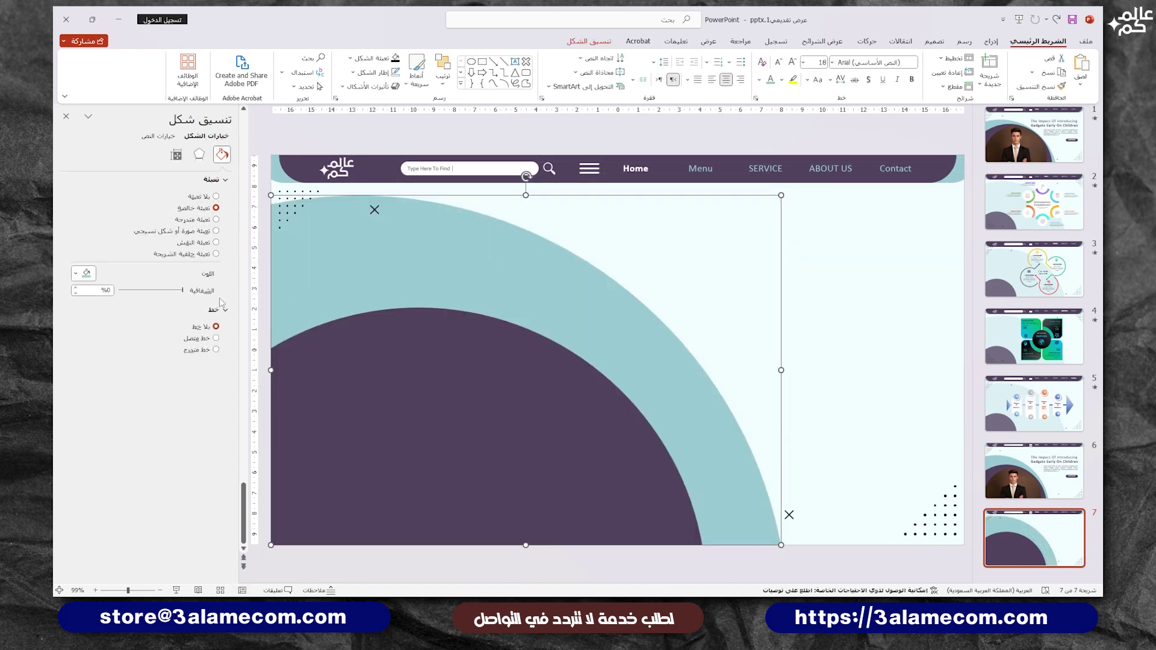
left_click_drag(184, 290, 130, 290)
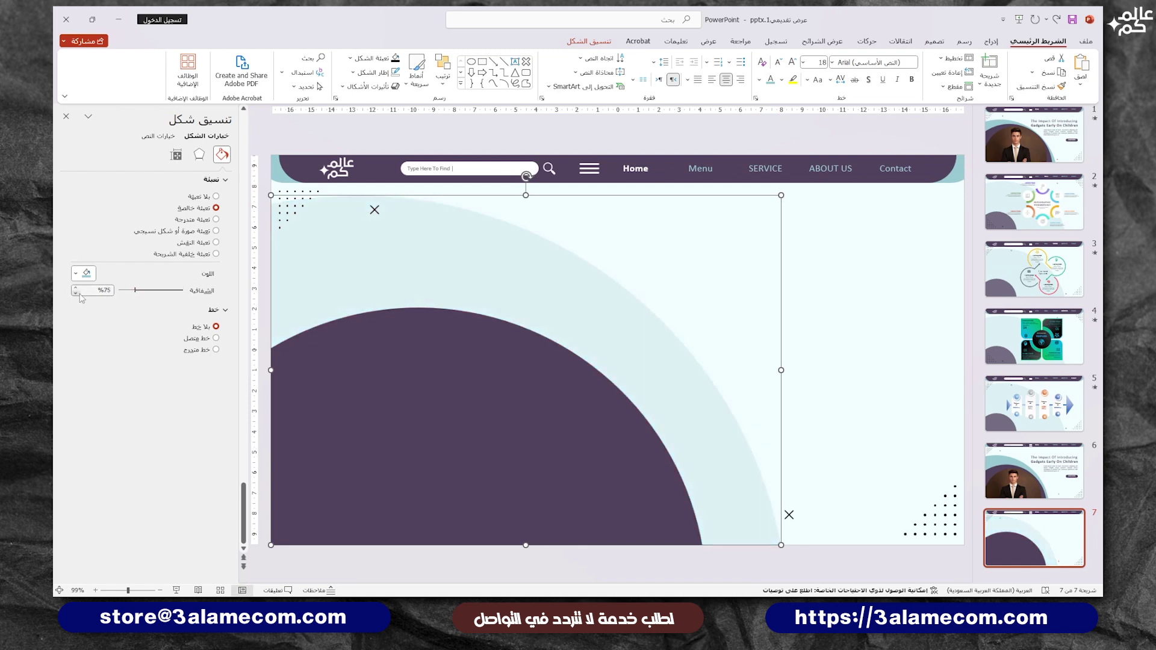
left_click(338, 348)
mouse_move(702, 307)
left_mouse_down()
mouse_move(517, 392)
mouse_move(529, 383)
left_mouse_up()
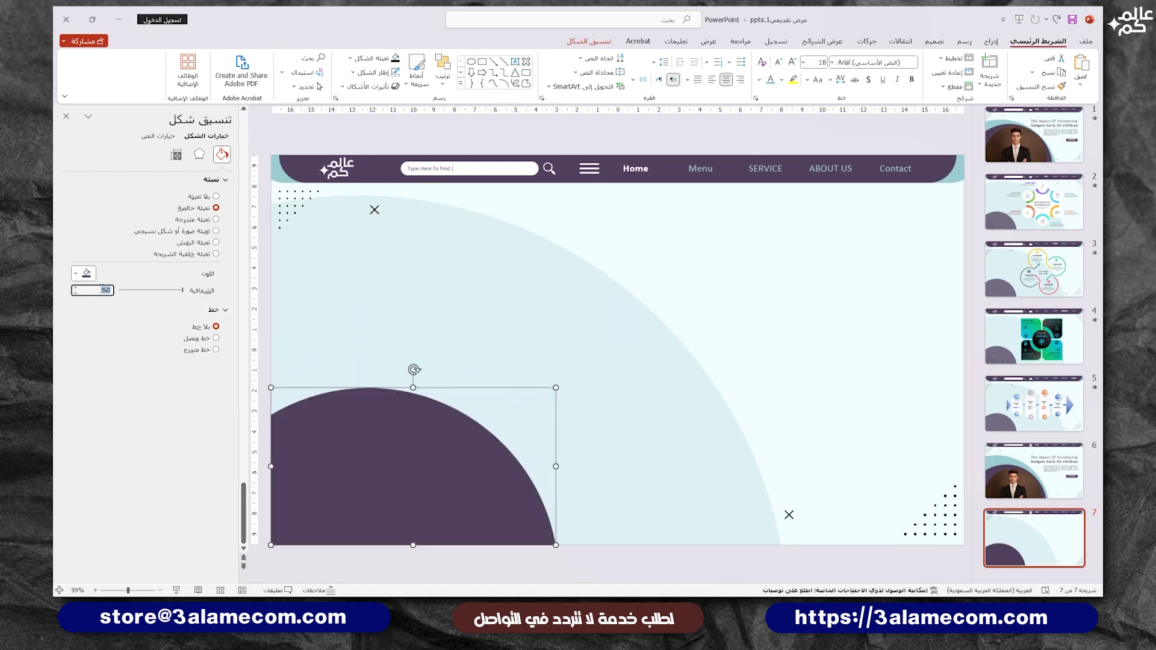
type("0")
key("Return")
left_click(779, 292)
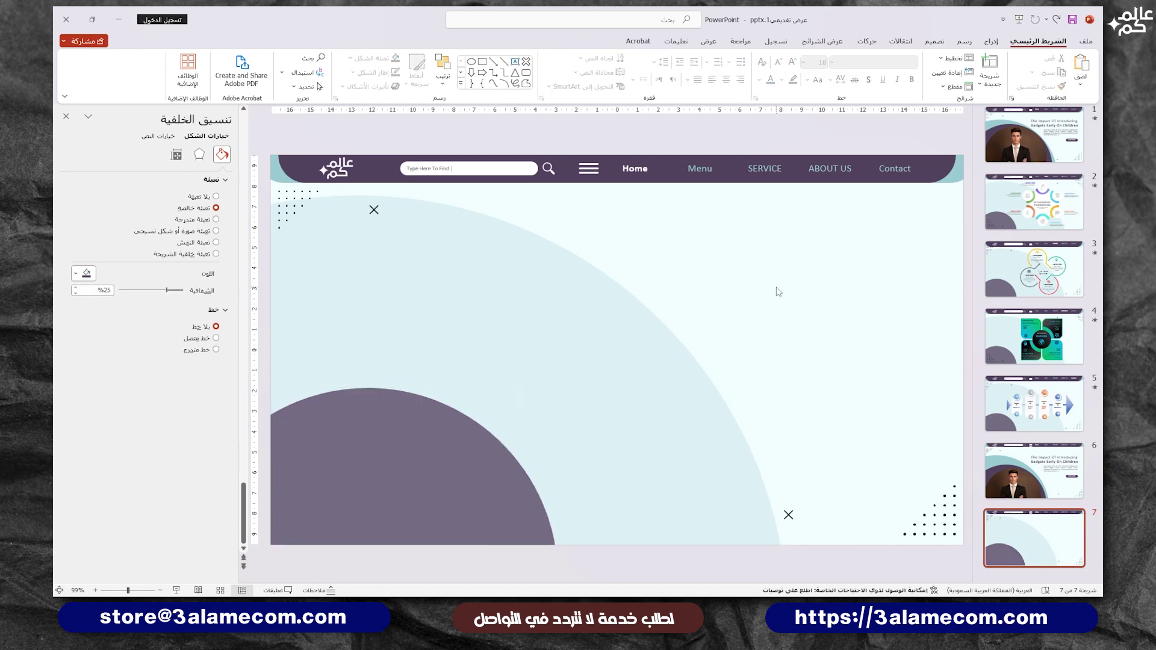
Select both arcs together, then dismiss their context menu without changes.
scroll(779, 292, "down", 2, "ctrl")
left_click(493, 292)
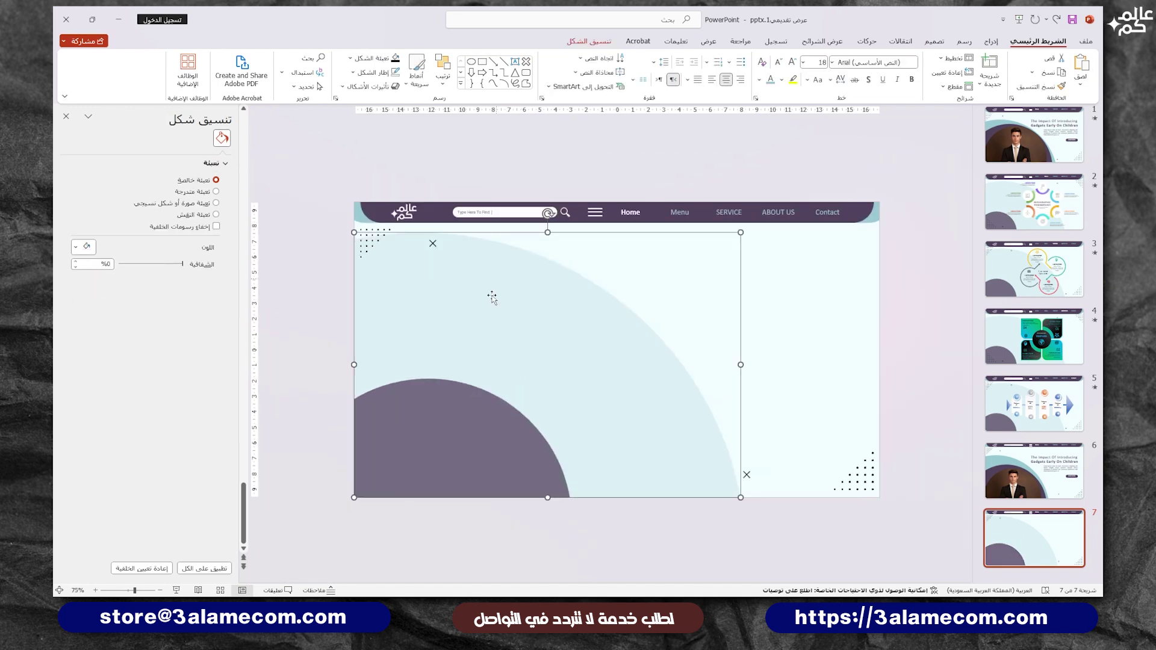
left_click(464, 392, "shift")
right_click(466, 394)
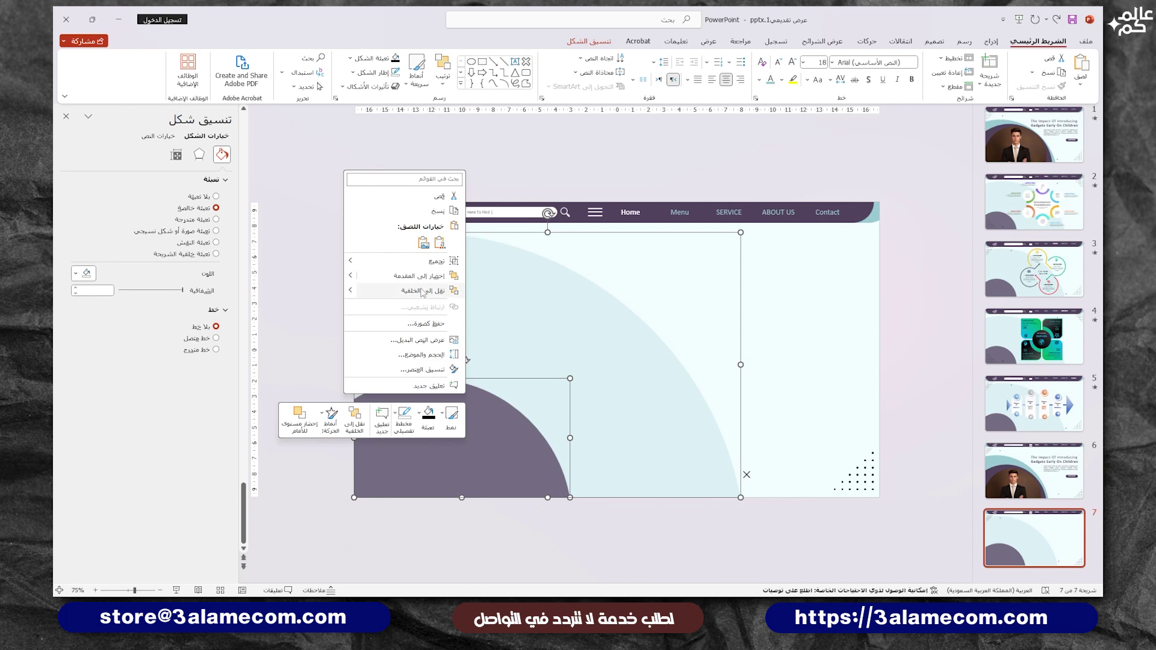
key("Escape")
left_click(819, 389)
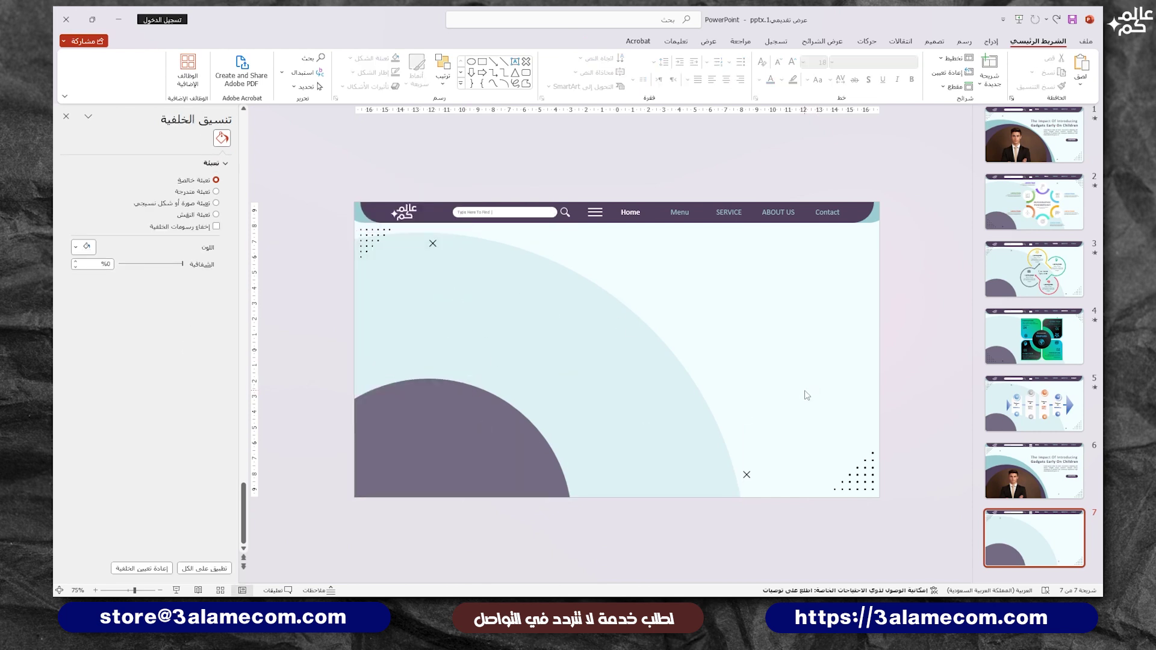
Copy slide 2's circular 'INFOGRAPHIC POWERPOINT' cycle onto slide 7.
left_click(1034, 202)
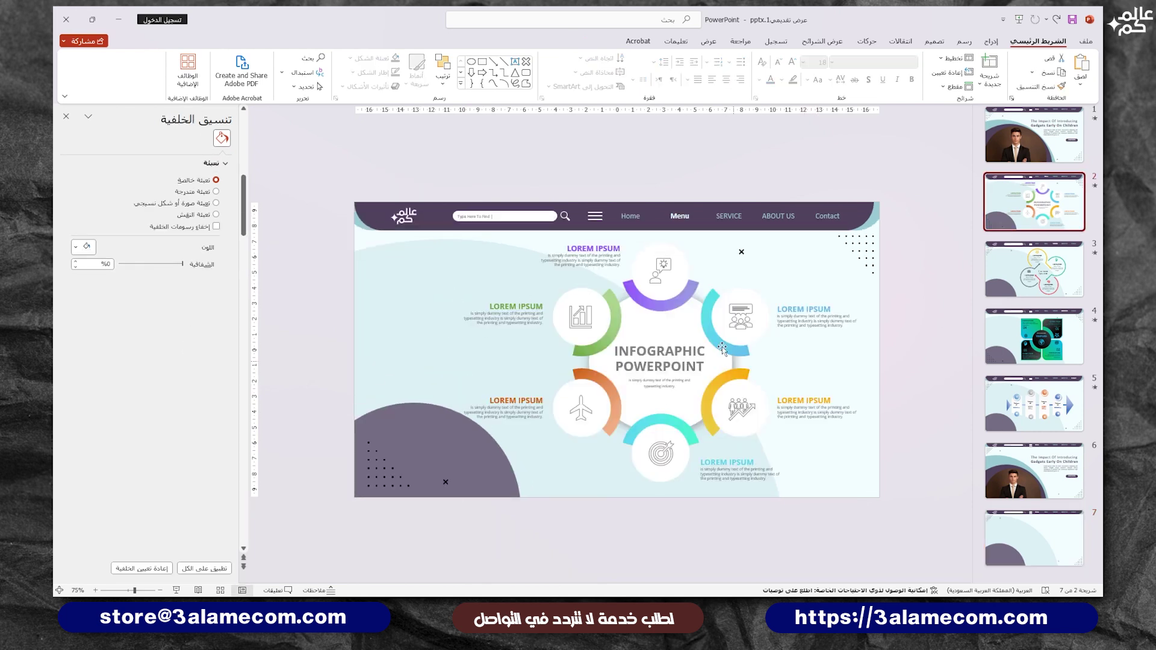
left_click_drag(915, 528, 385, 237)
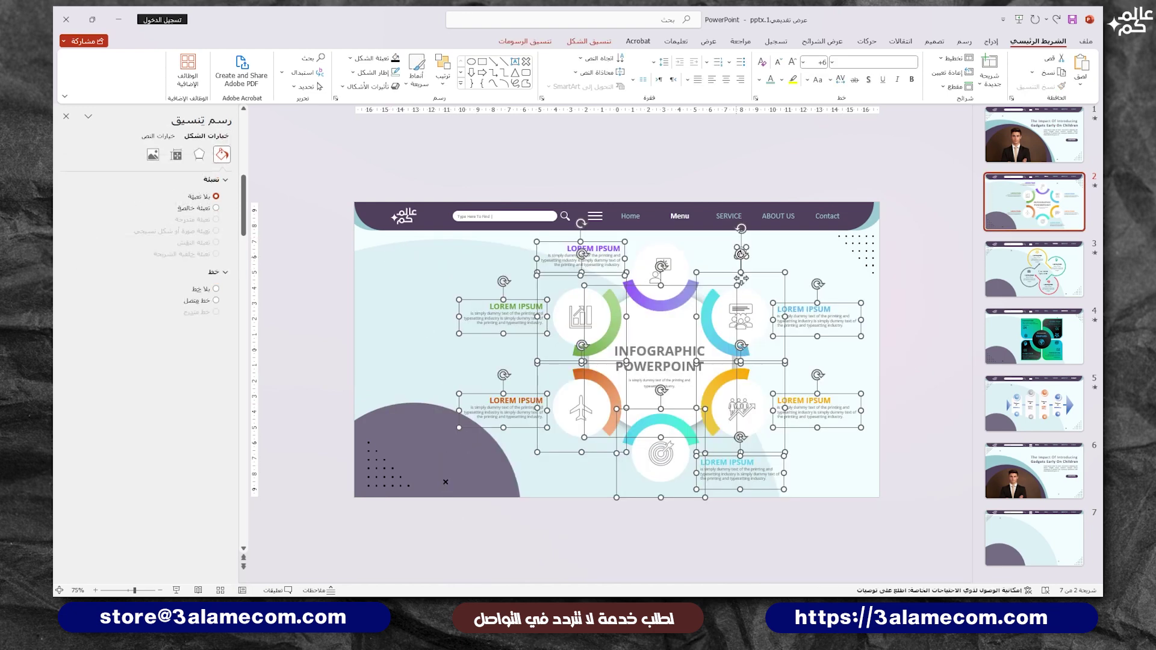
left_click(680, 266, "shift")
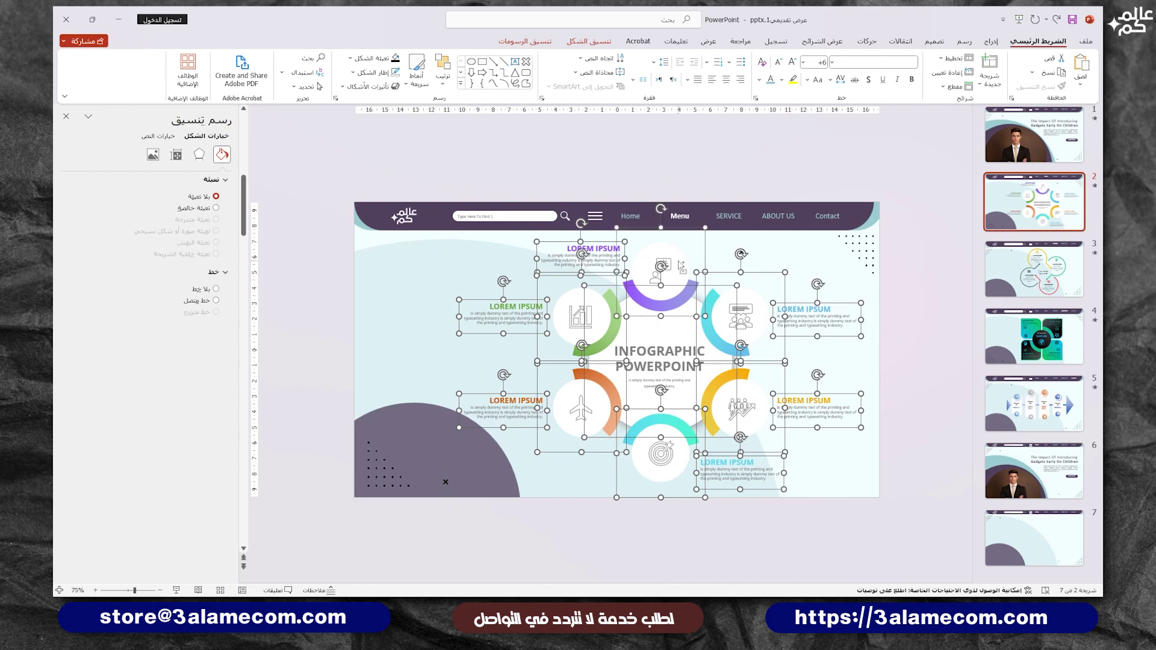
left_click(1035, 538)
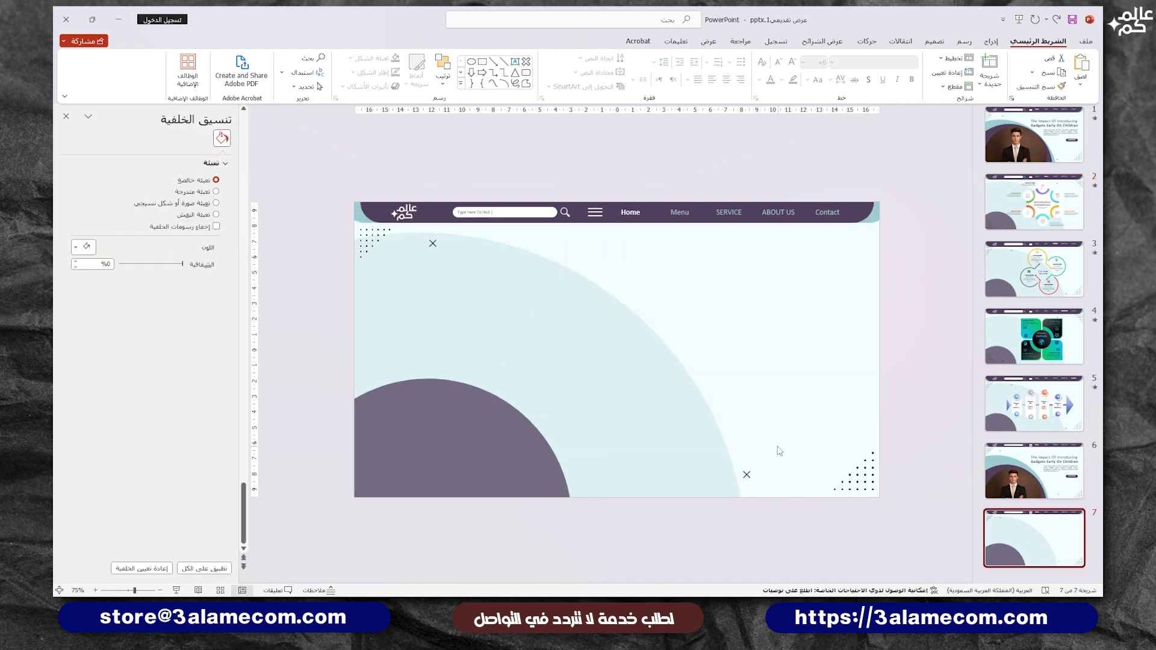
key("ctrl+v")
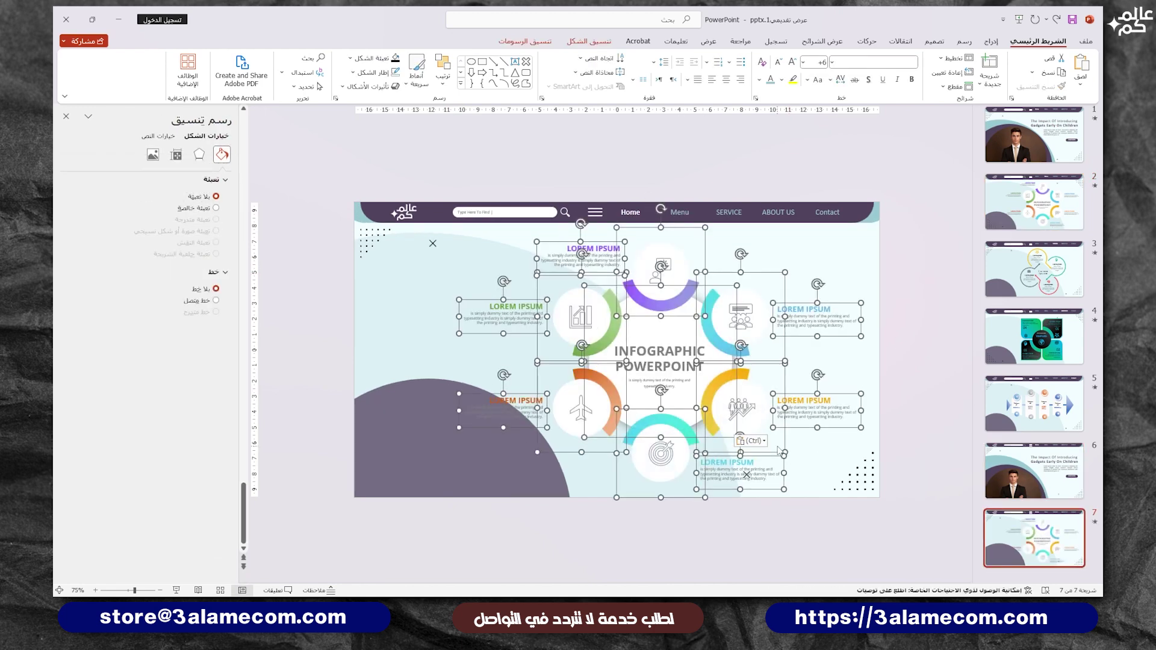
left_click(777, 531)
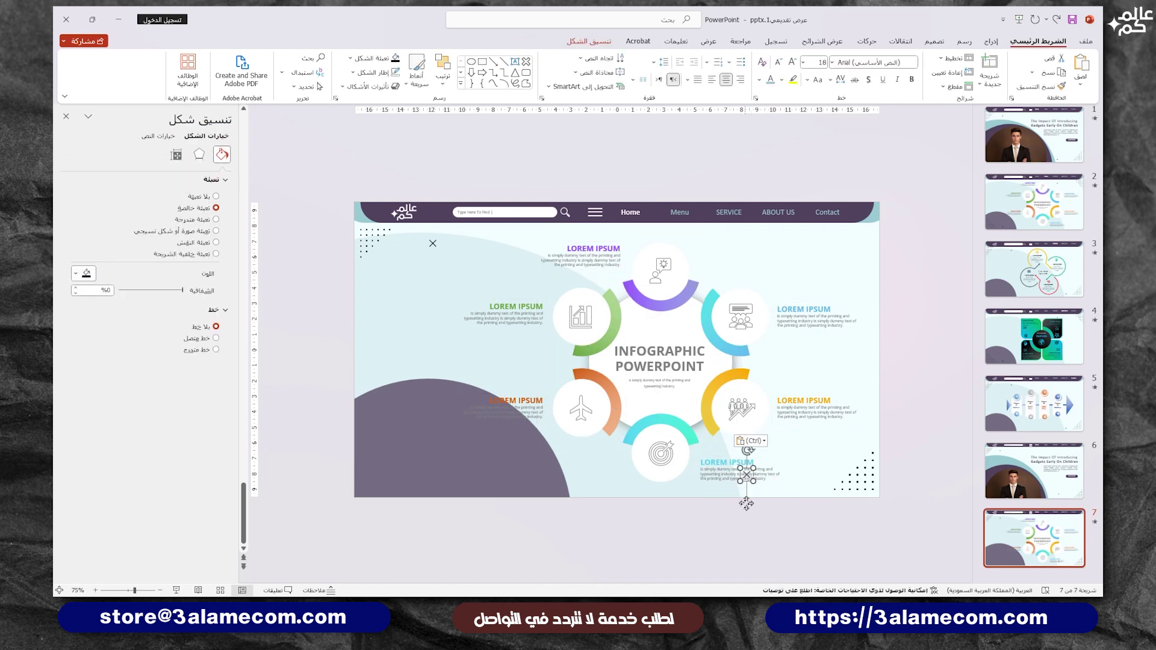
Reposition the small X mark and shift the dot pattern slightly left.
left_click_drag(735, 494, 465, 485)
left_click_drag(805, 547, 920, 449)
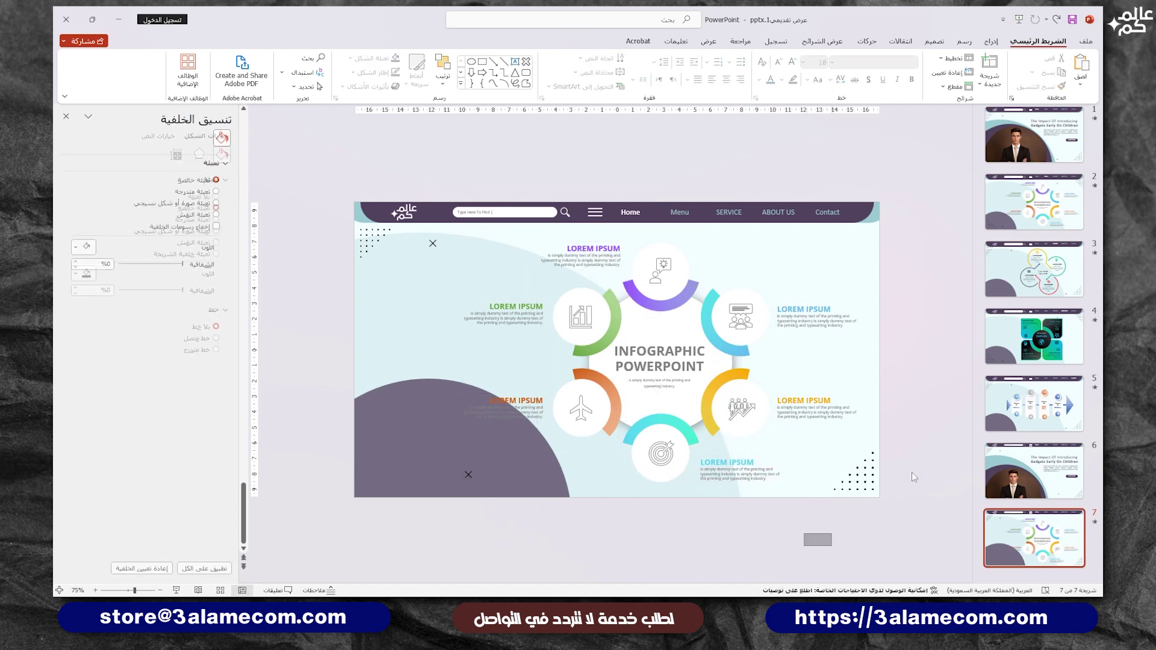
left_click_drag(855, 479, 779, 489)
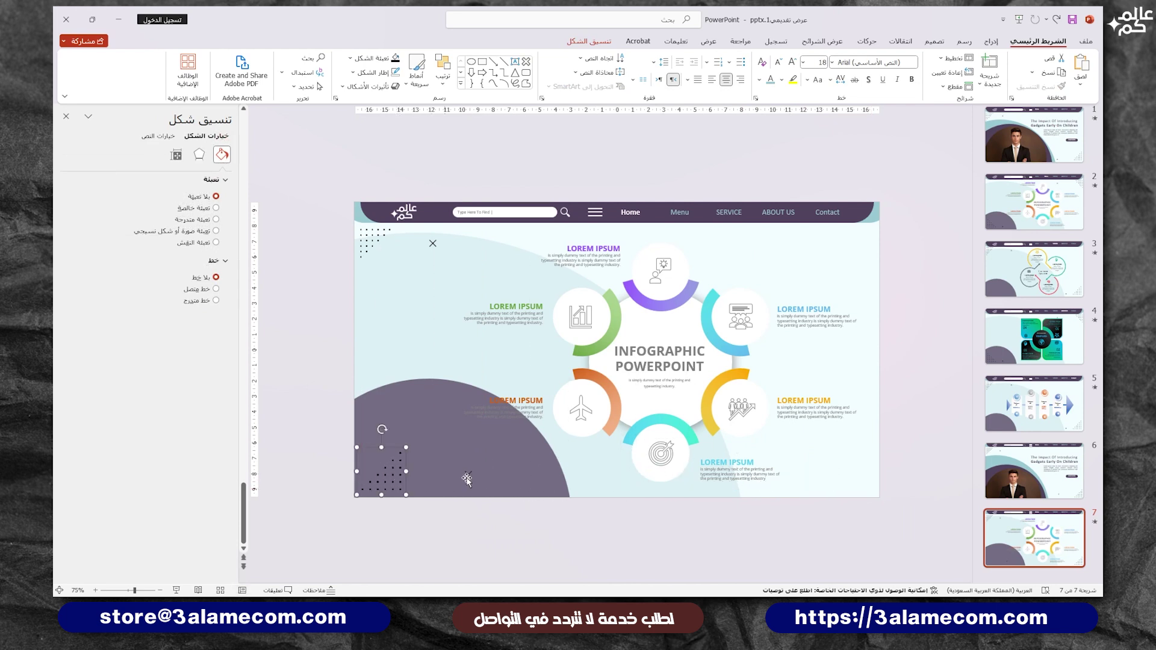
Flip the bottom and top dot patterns horizontally.
left_click(442, 71)
mouse_move(411, 267)
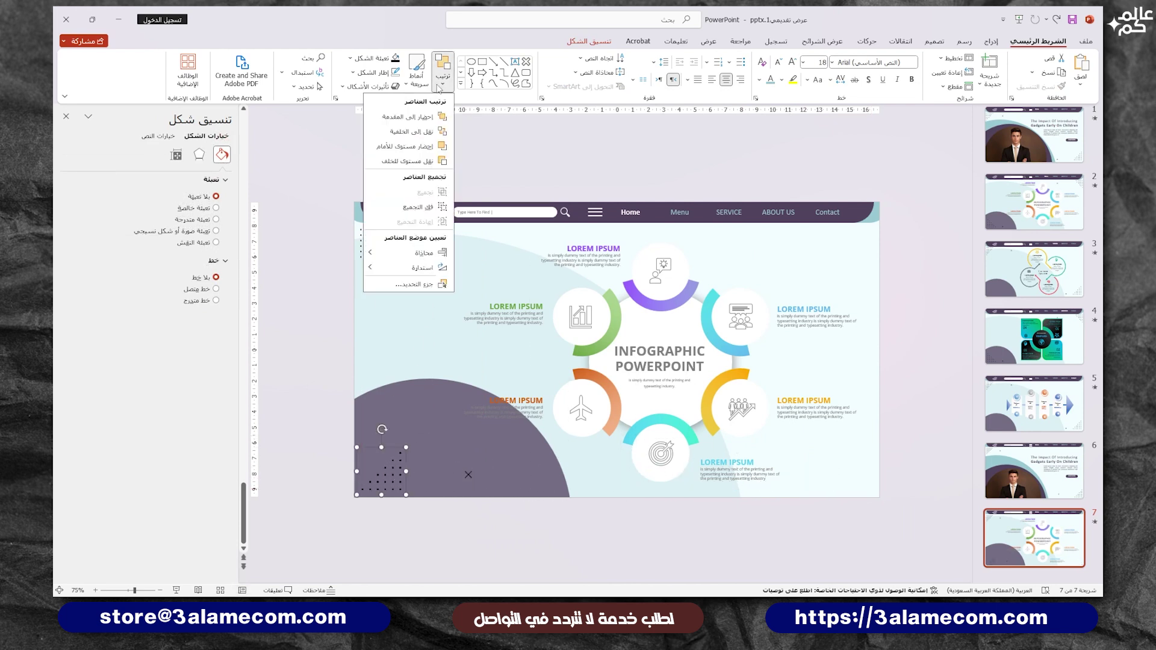
left_click(339, 315)
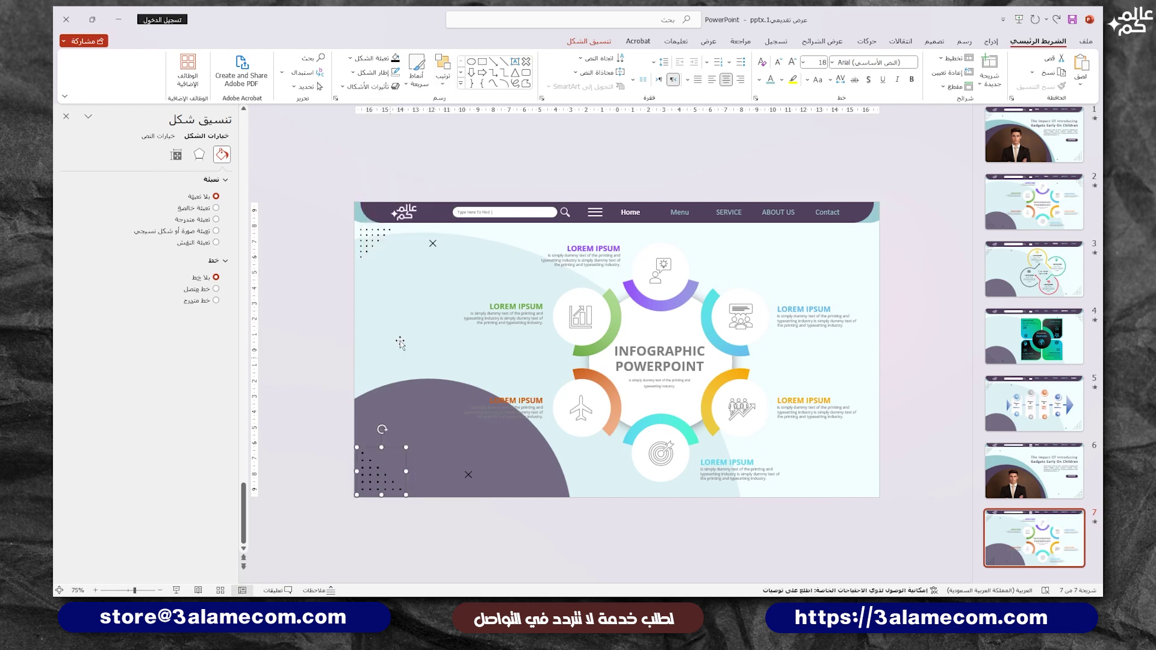
left_click(366, 247)
left_click(371, 227)
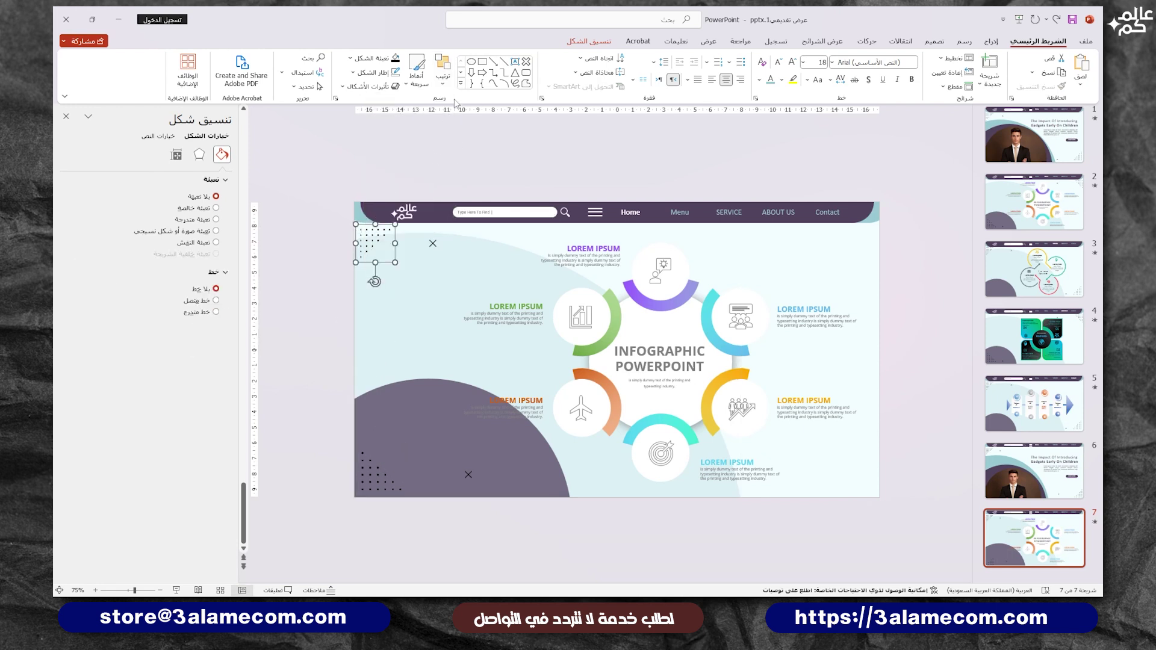
left_click(443, 71)
left_click(347, 302)
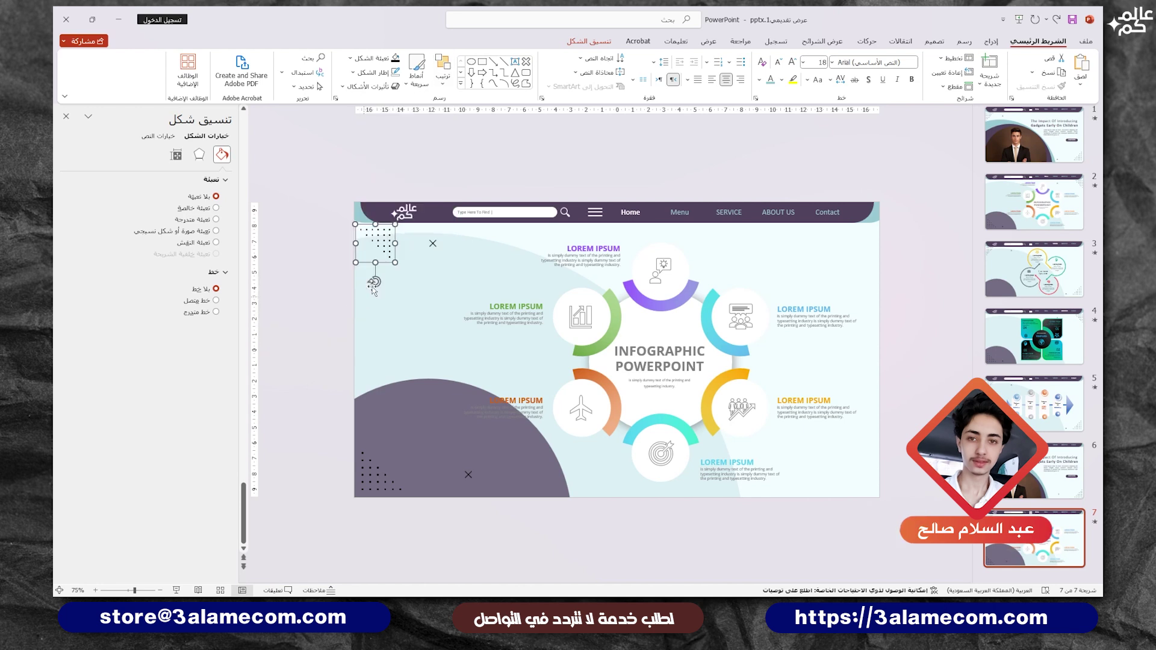
Move the top dot pattern to slide 7's top-right corner beside the small X.
left_click_drag(383, 265, 864, 259)
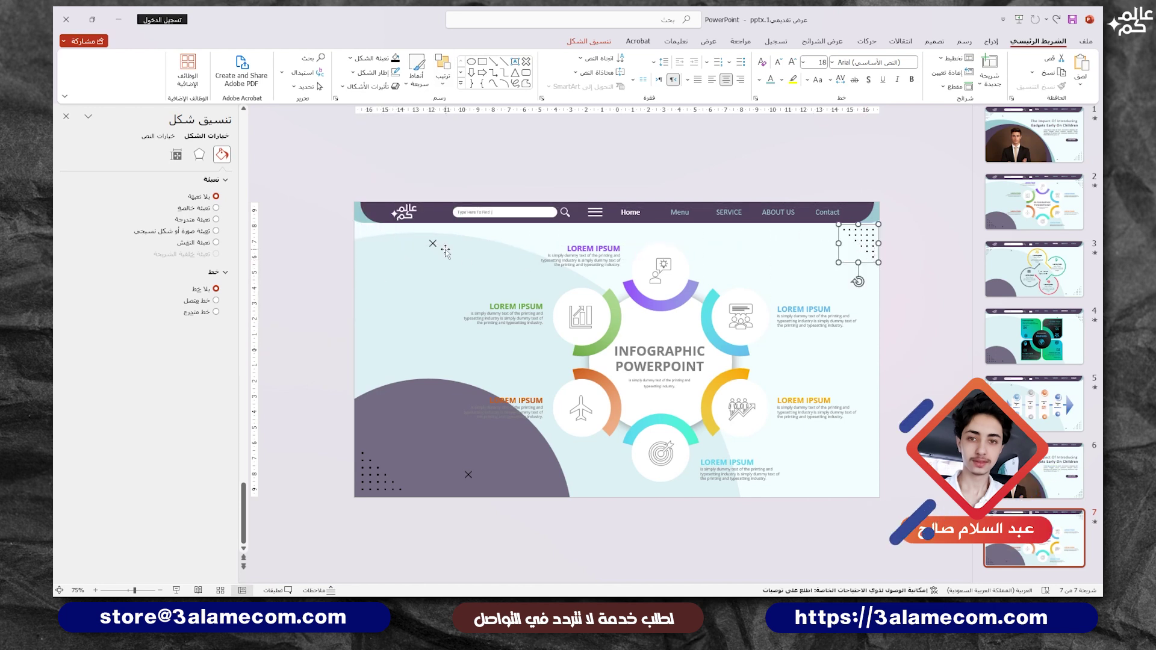
left_click(438, 270)
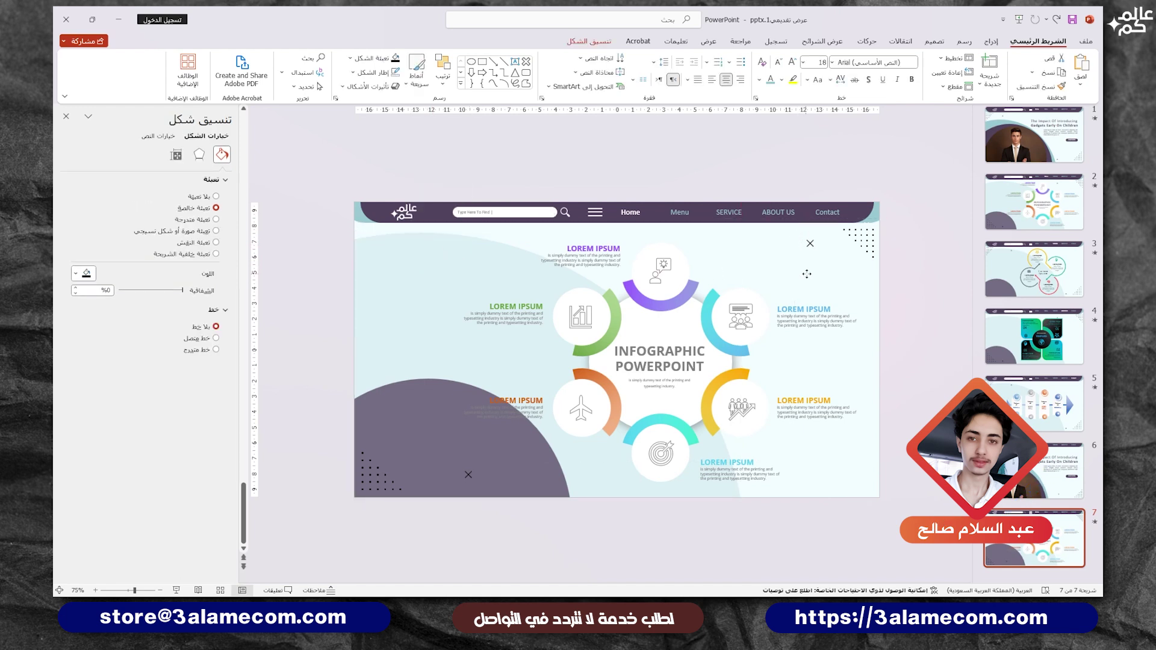
key("Escape")
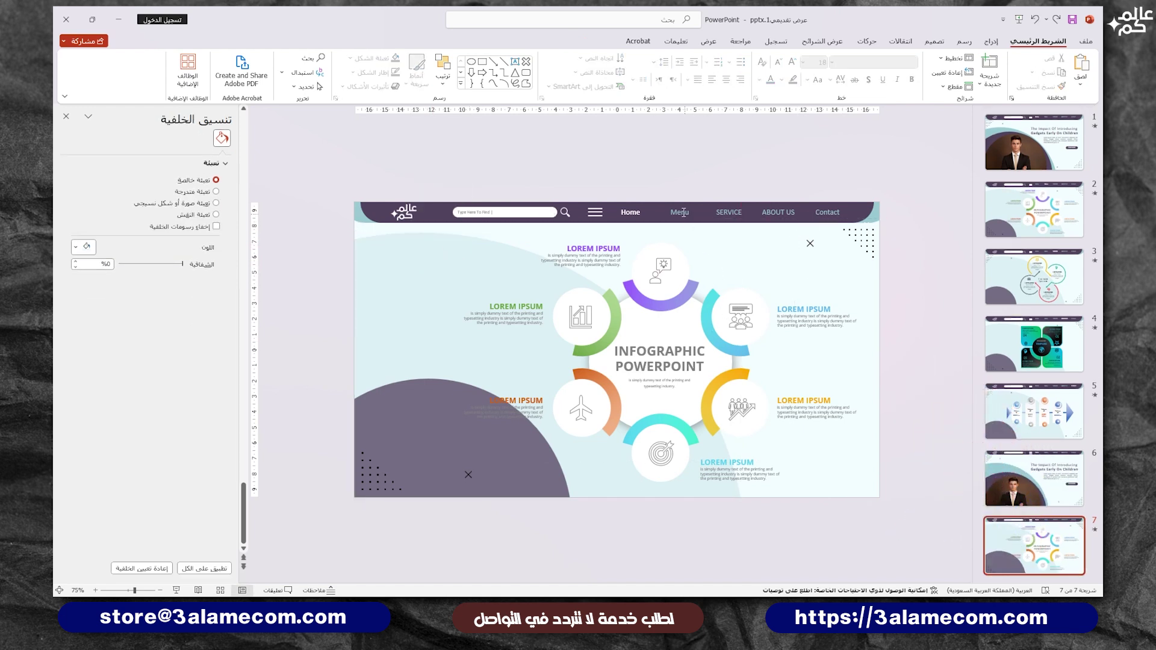
Color the Menu nav label white and dim the Home label to grey.
left_click(684, 212)
left_click(759, 80)
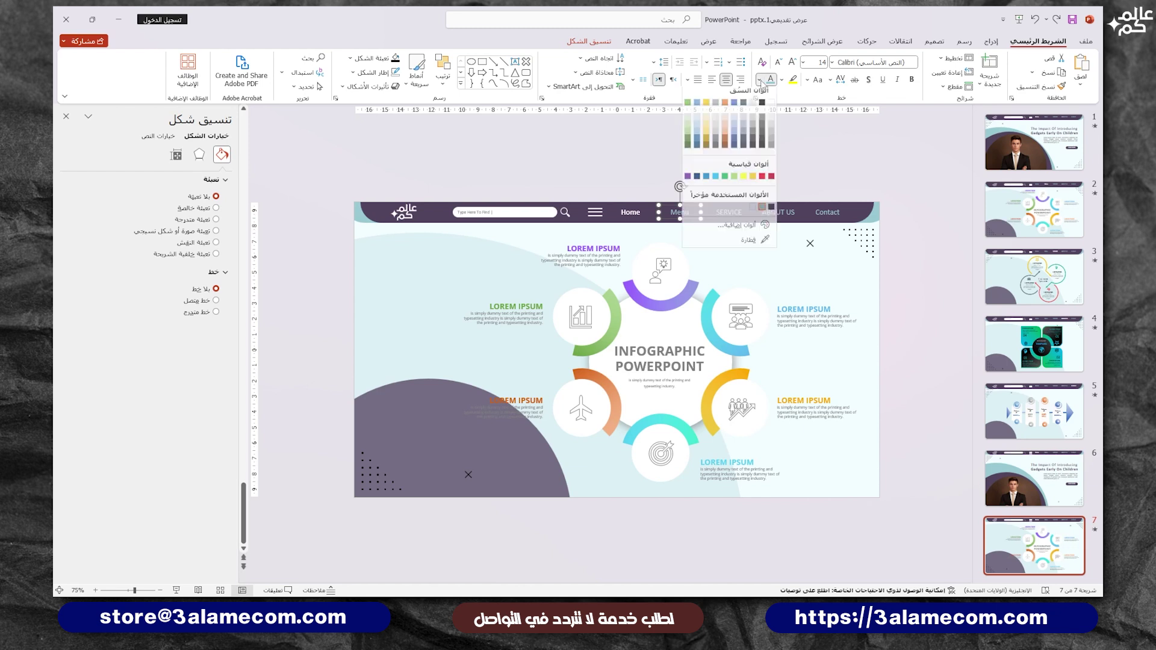
left_click(772, 108)
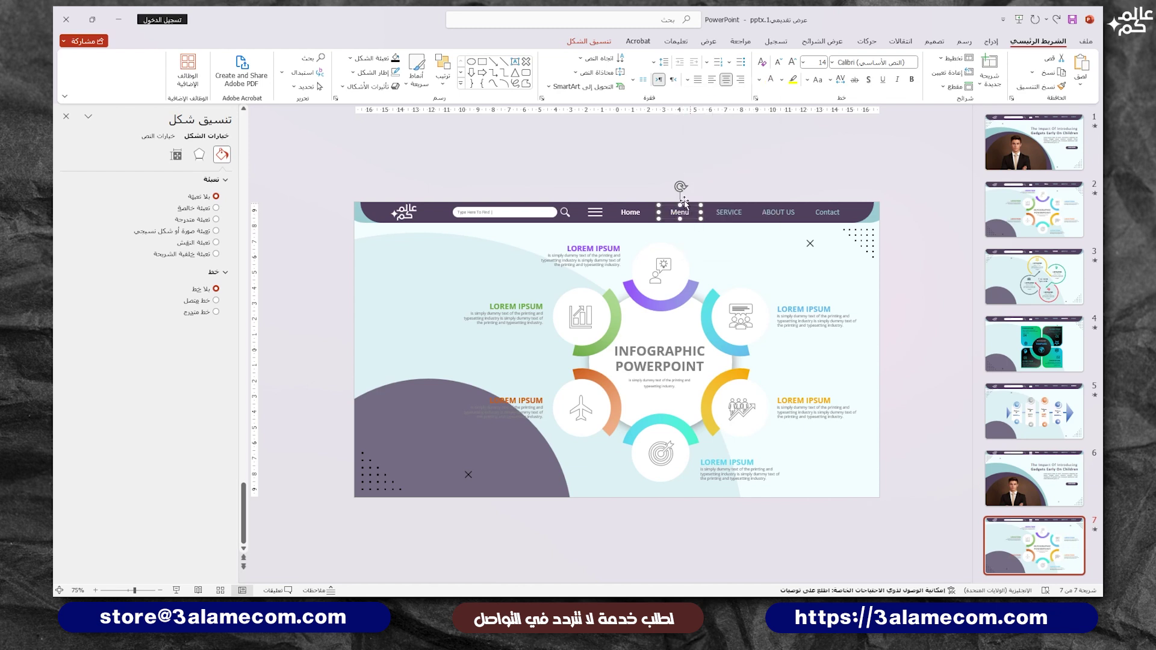
left_click_drag(661, 173, 589, 259)
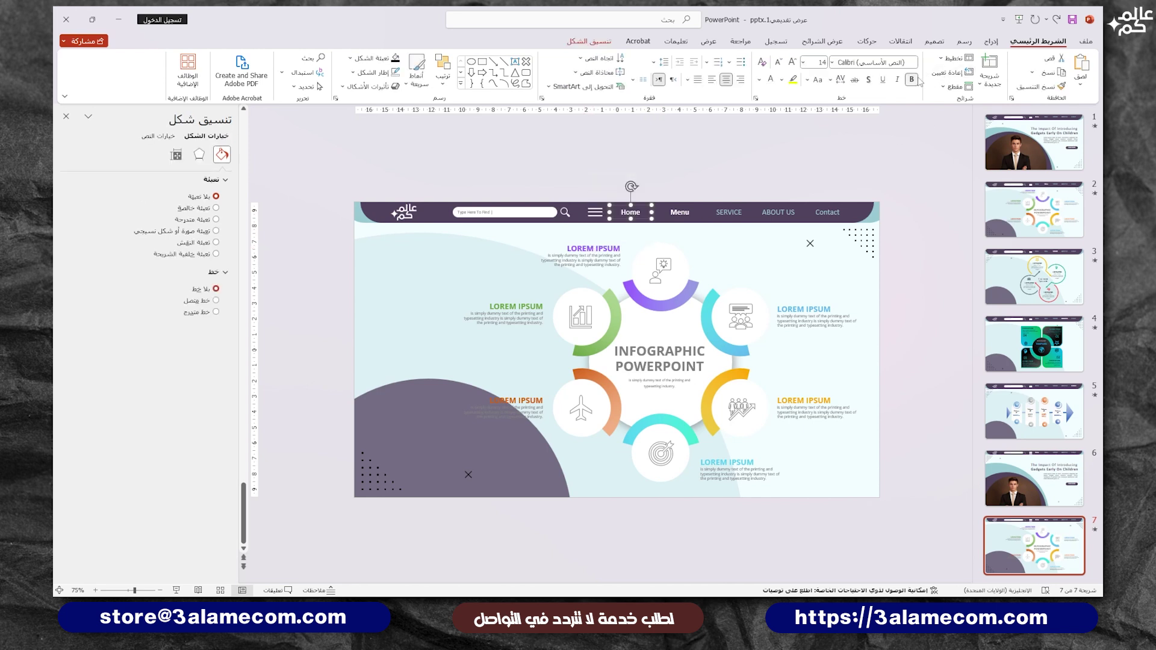
left_click(761, 82)
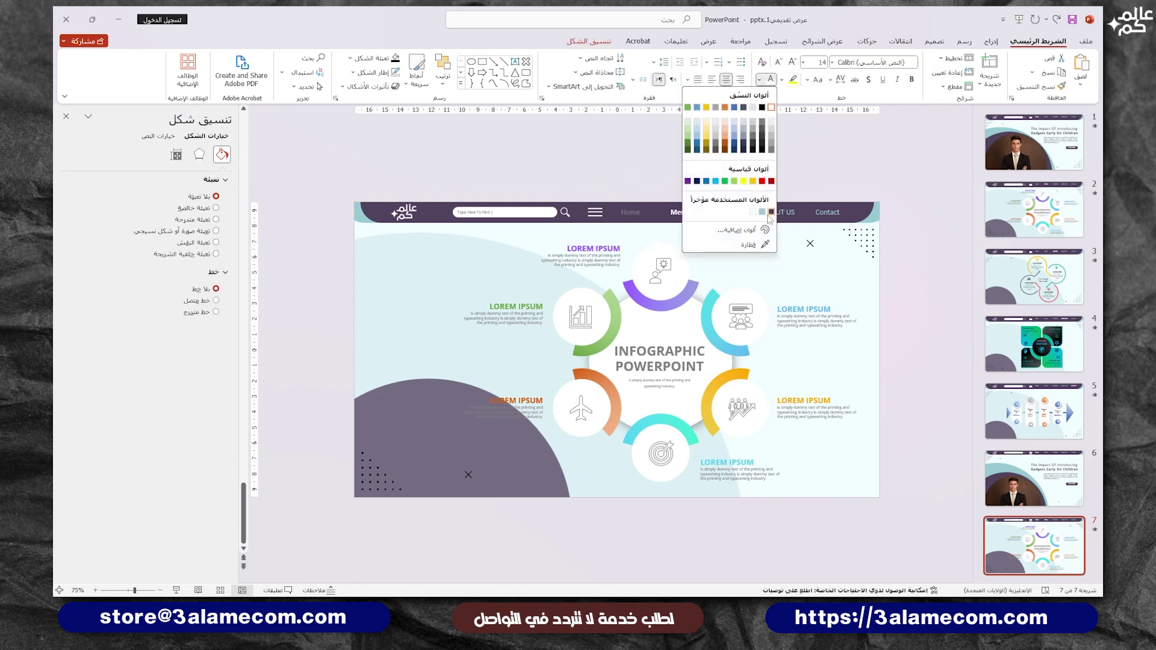
left_click(761, 212)
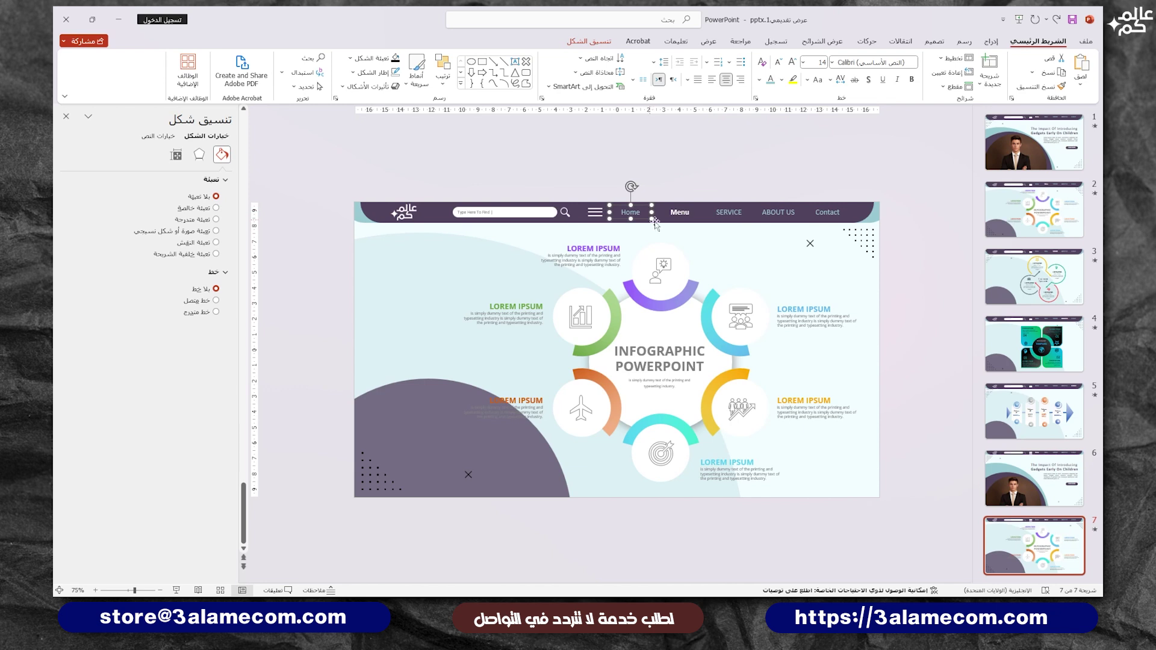
left_click(676, 204)
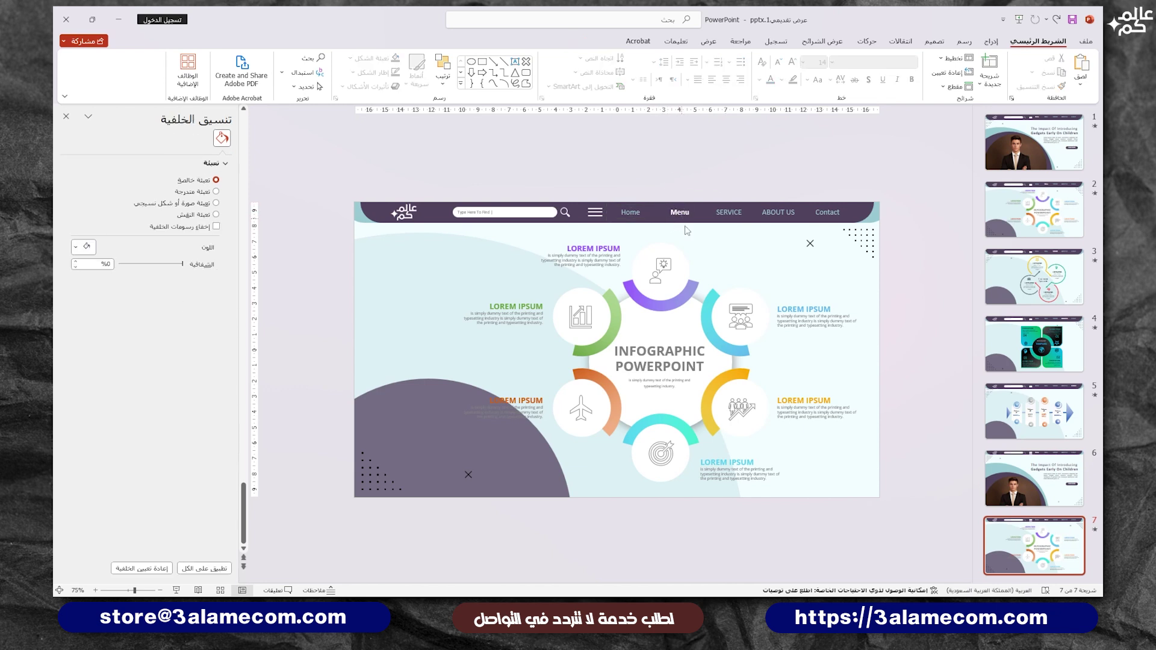
left_click(1033, 481)
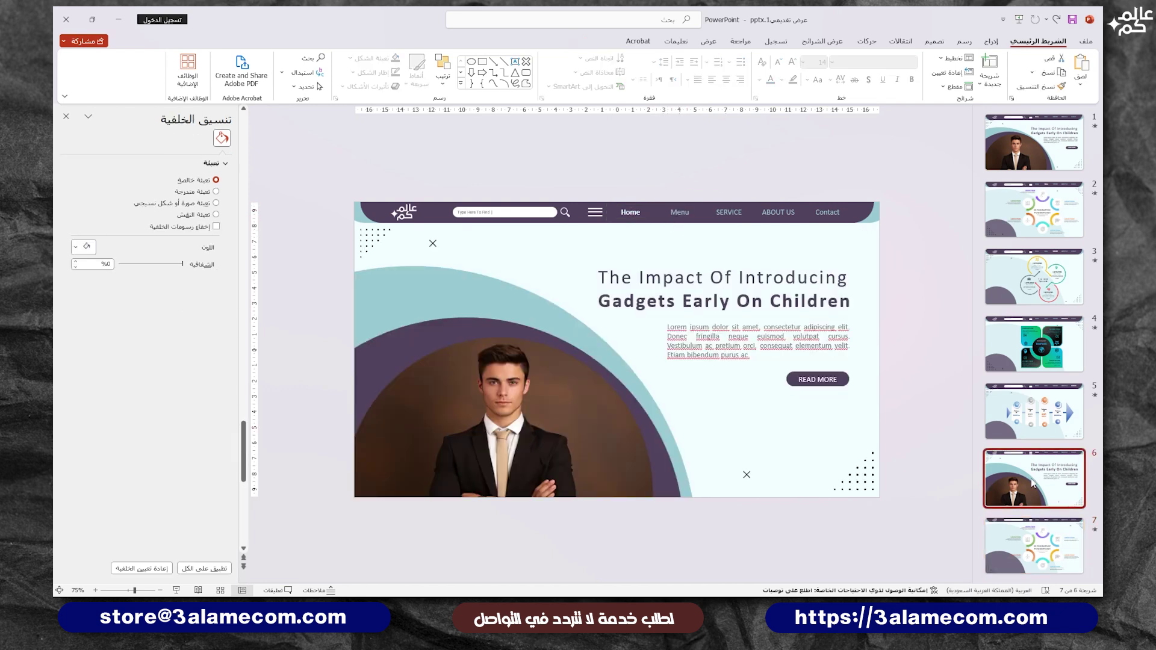
Duplicate slide 6 and delete its photo, purple circle, teal arc, title, body text and READ MORE button.
left_click(1048, 539)
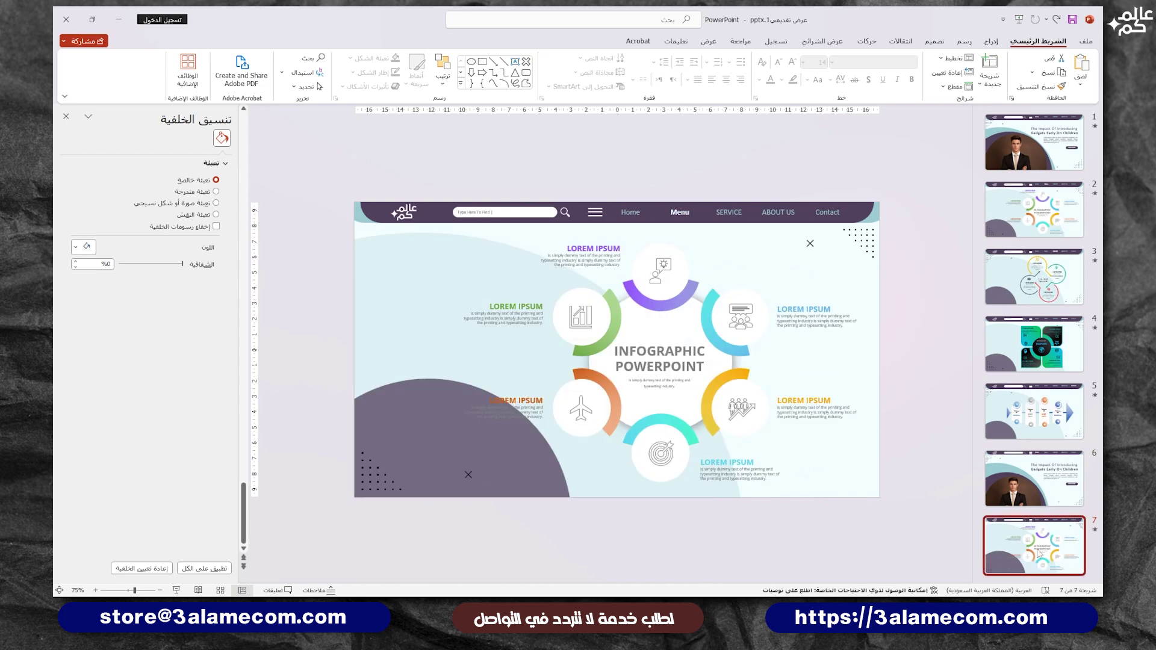
left_click(1022, 488)
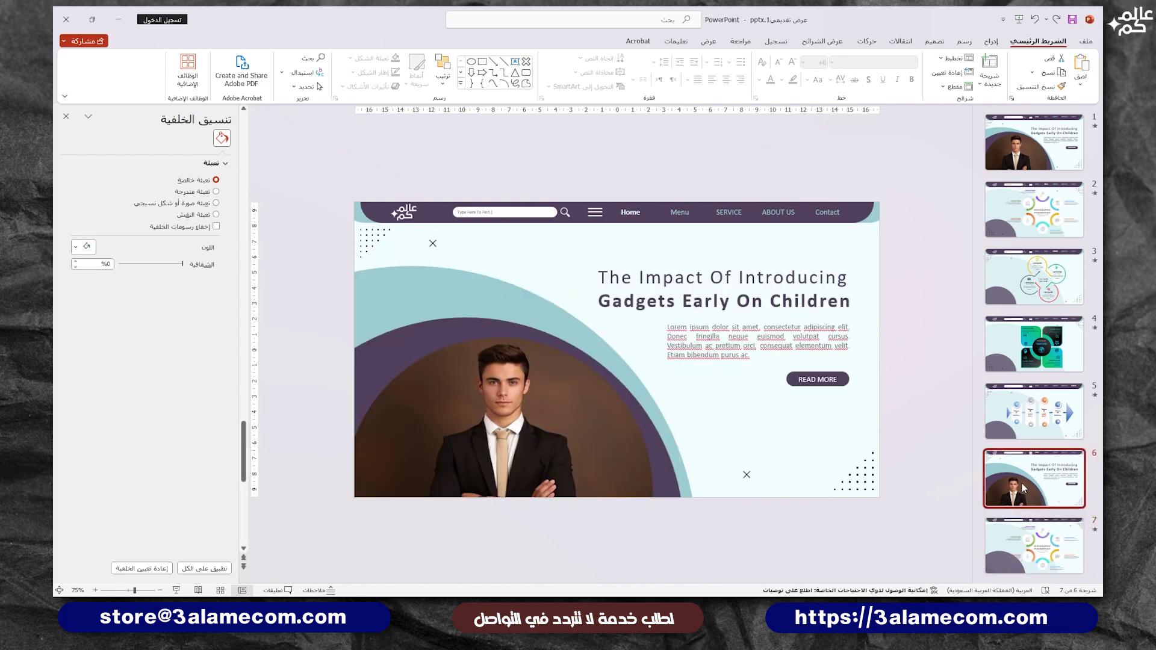
key("ctrl+d")
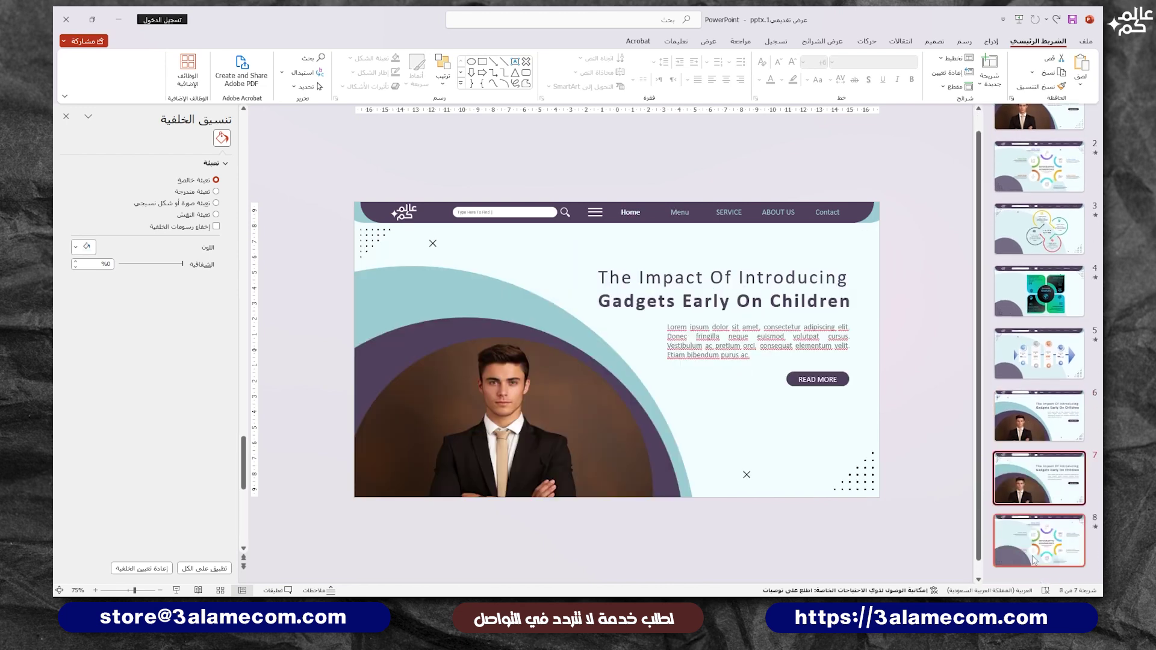
left_click(479, 423)
key("Delete")
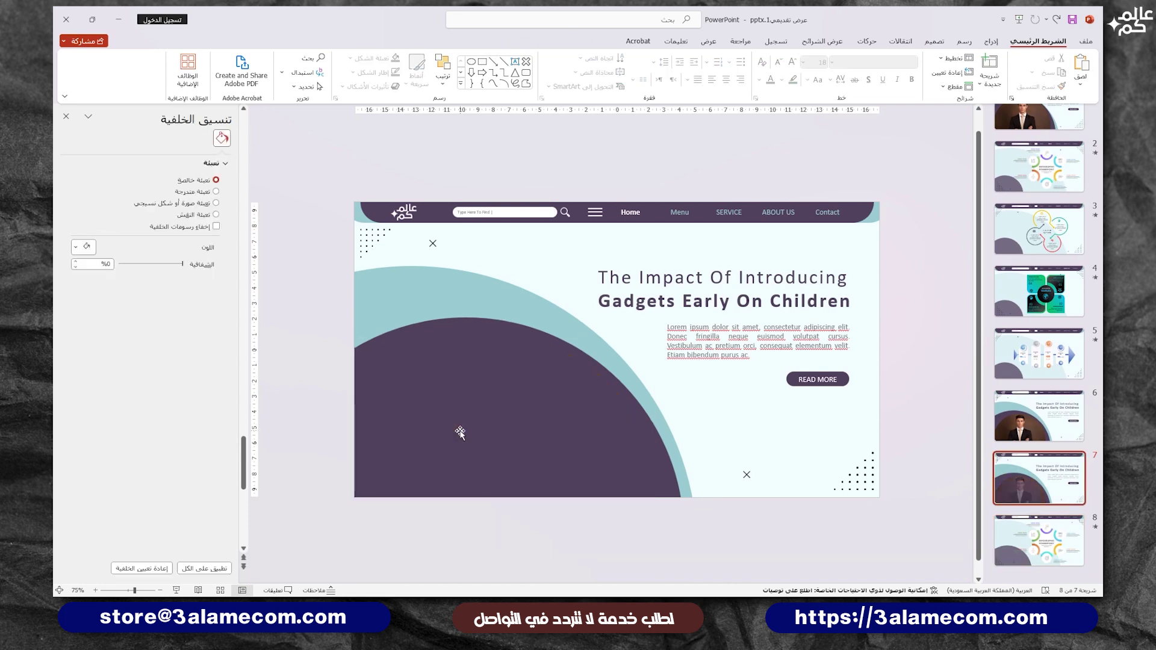
left_click(464, 342)
left_click(470, 305, "shift")
key("Delete")
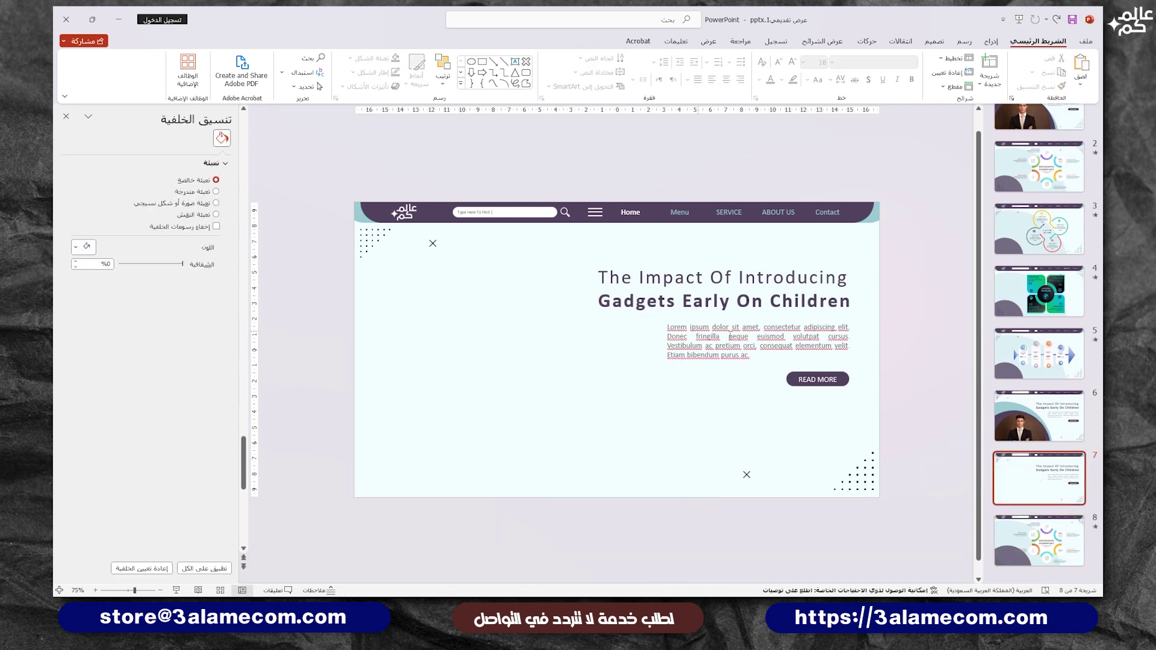
left_click(730, 336)
left_click(753, 301, "shift")
left_click(791, 374, "shift")
key("Delete")
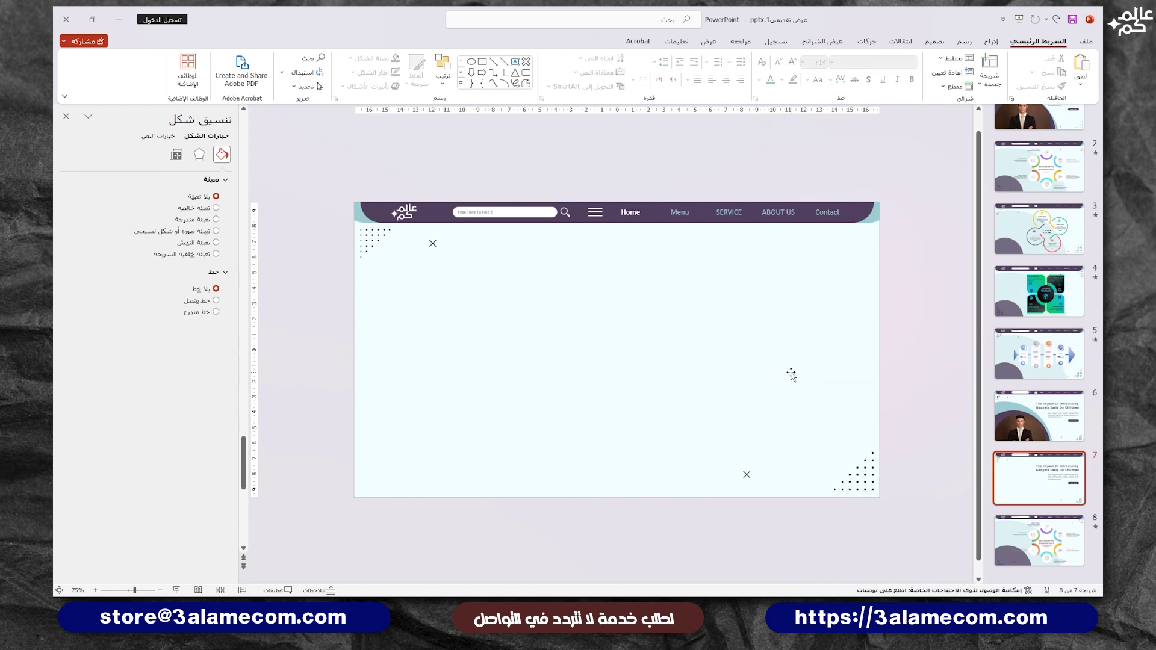
Copy the purple circle and pale backdrop shape from slide 8 onto the new slide 7.
key("Page_Down")
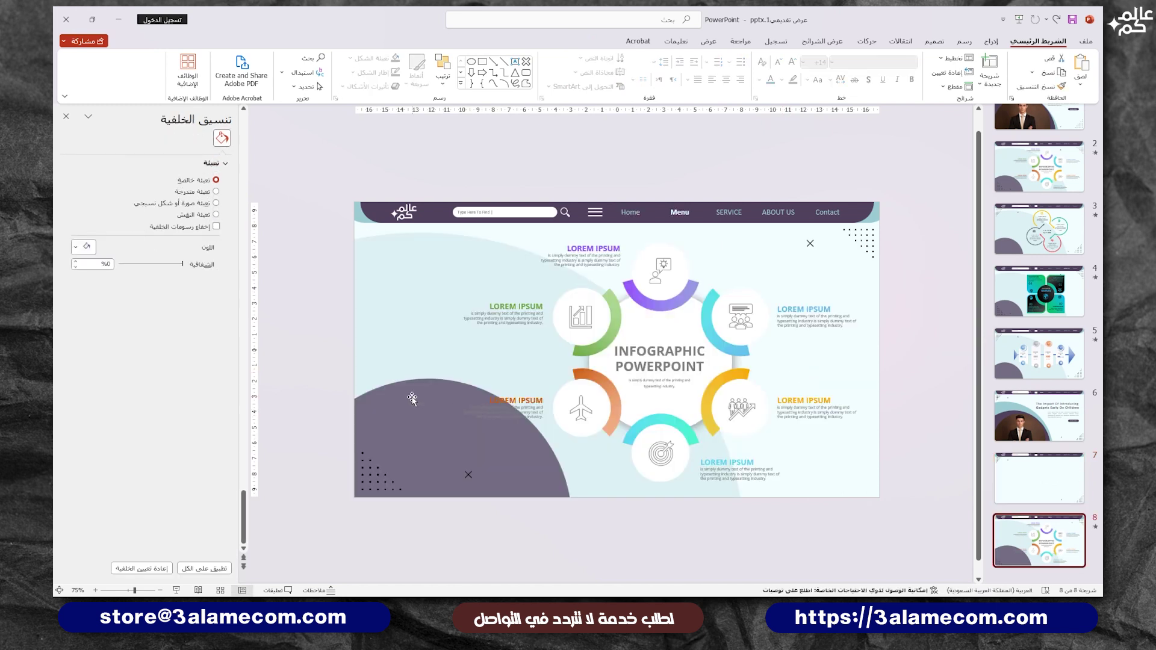
left_click(412, 398)
left_click(414, 339, "shift")
key("ctrl+c")
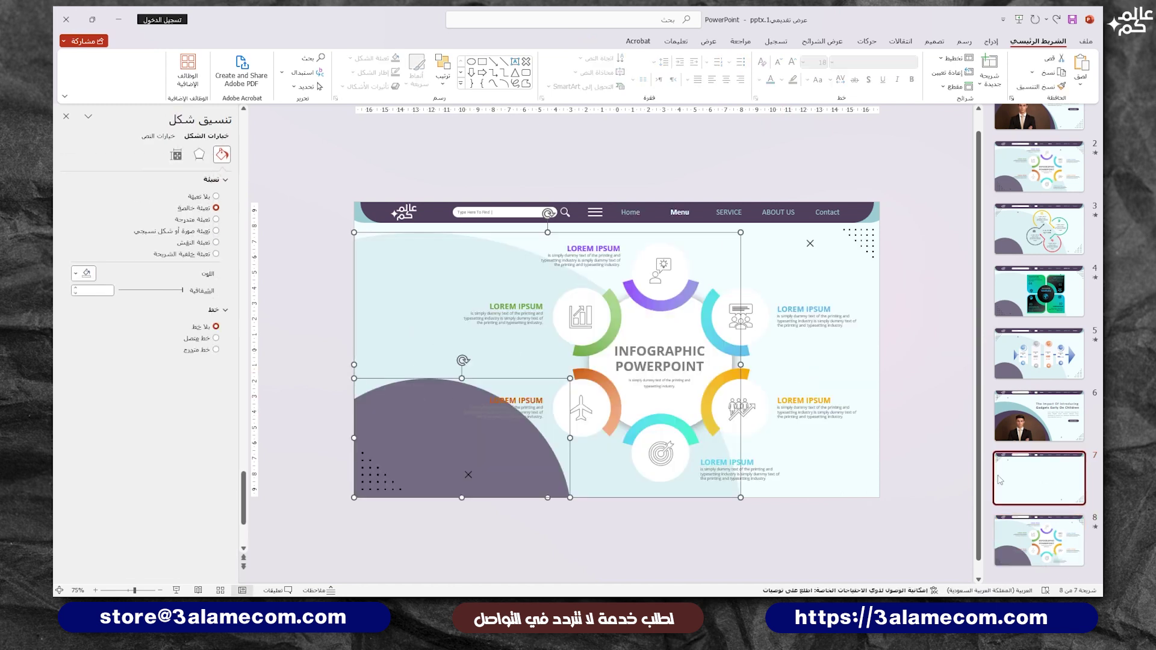
left_click(1036, 475)
key("ctrl+v")
right_click(510, 331)
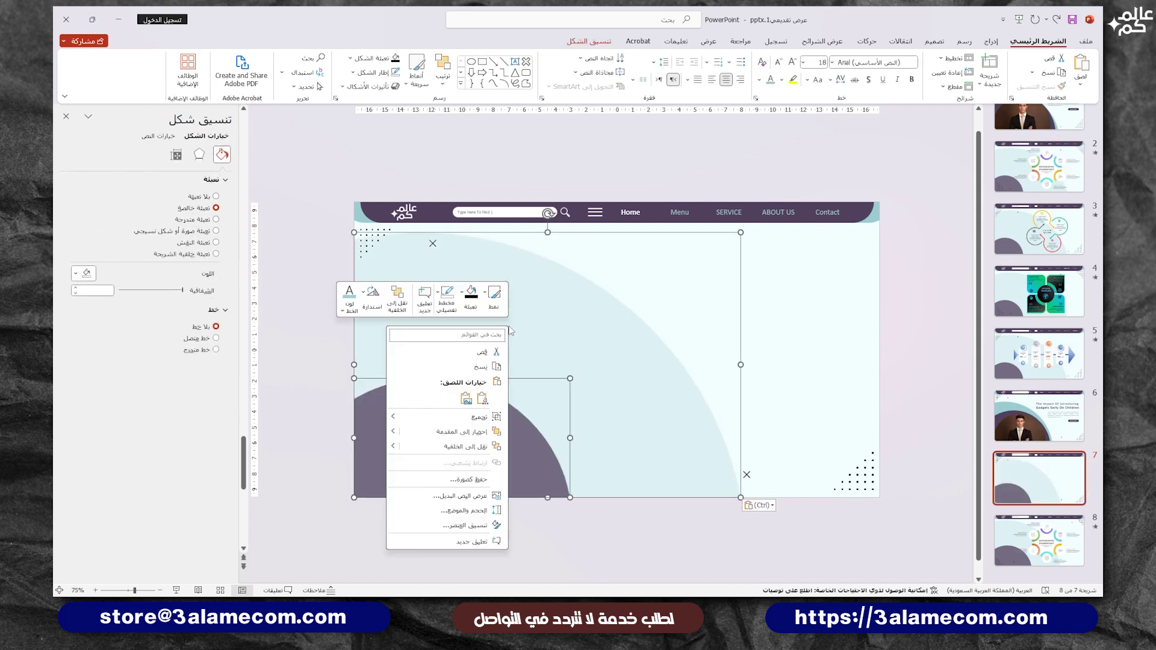
left_click(473, 449)
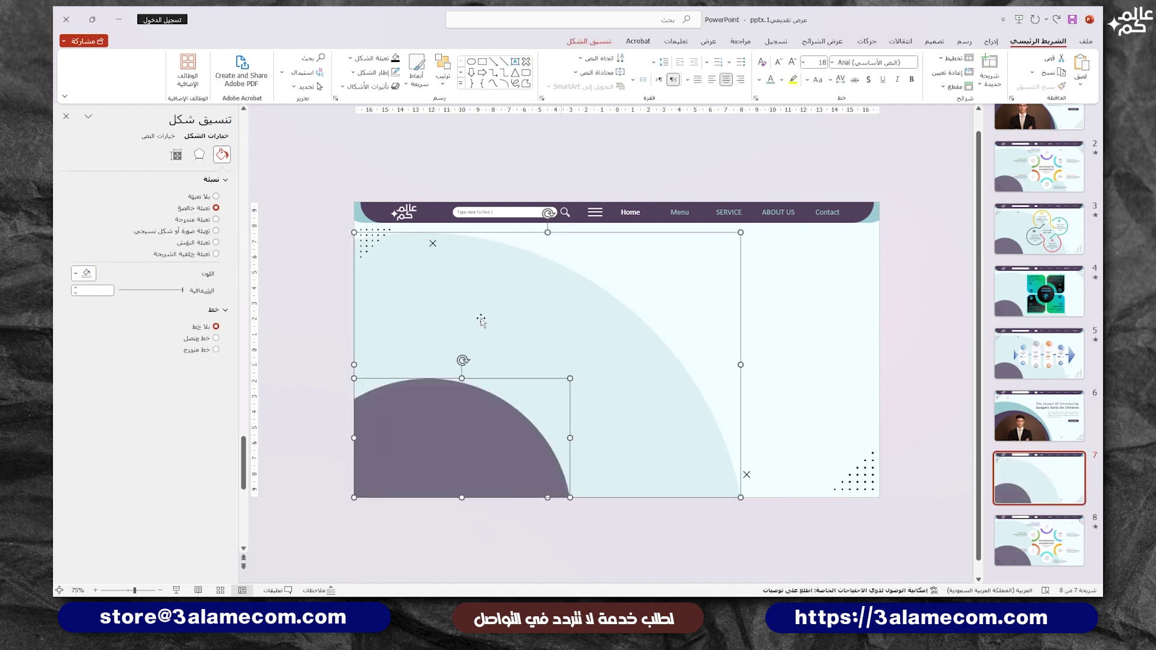
left_click(811, 391)
Review slides 6, 7 and 8, then open slide 3 with the circular infographic.
left_click(1030, 427)
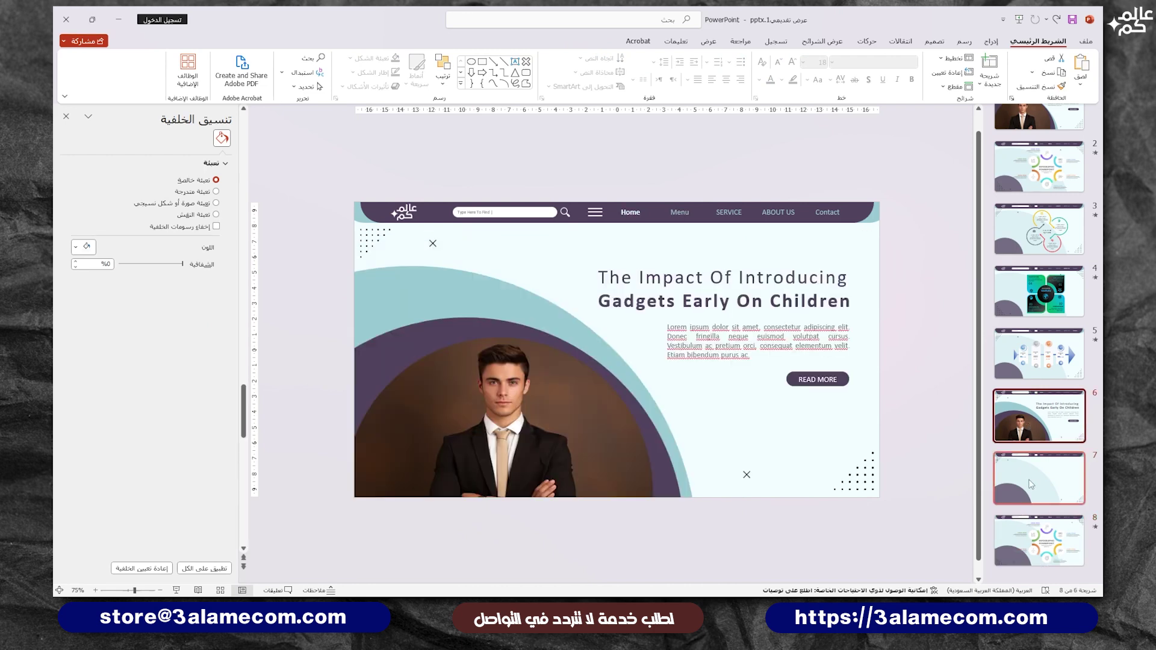
left_click(1031, 485)
left_click(1036, 539)
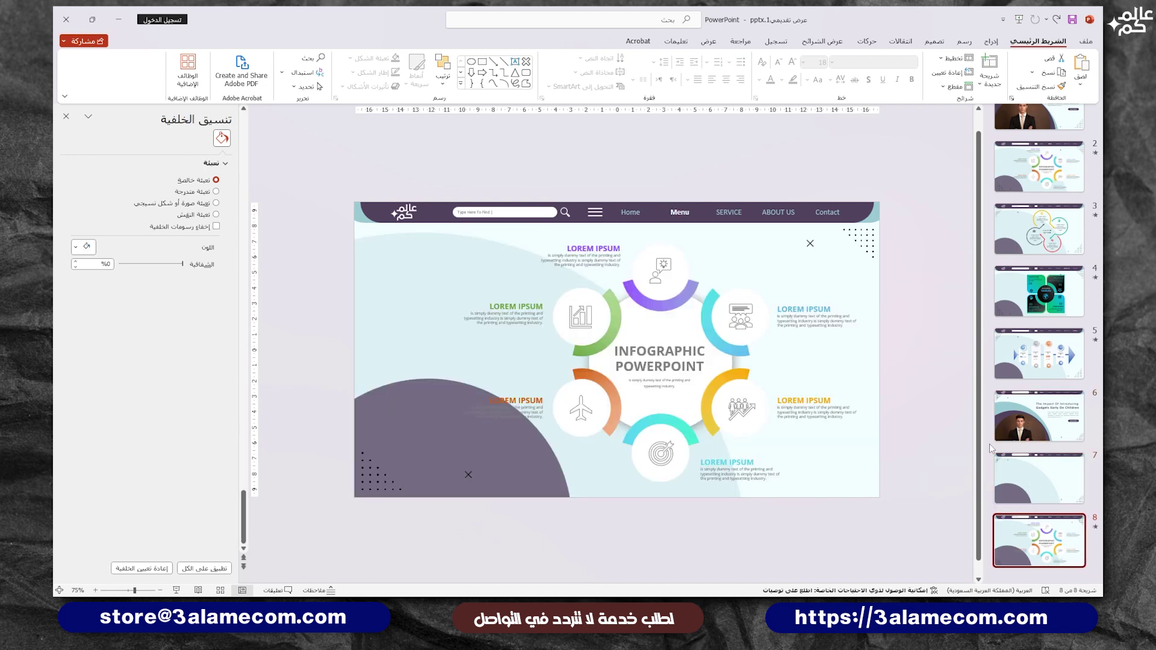
left_click(1038, 228)
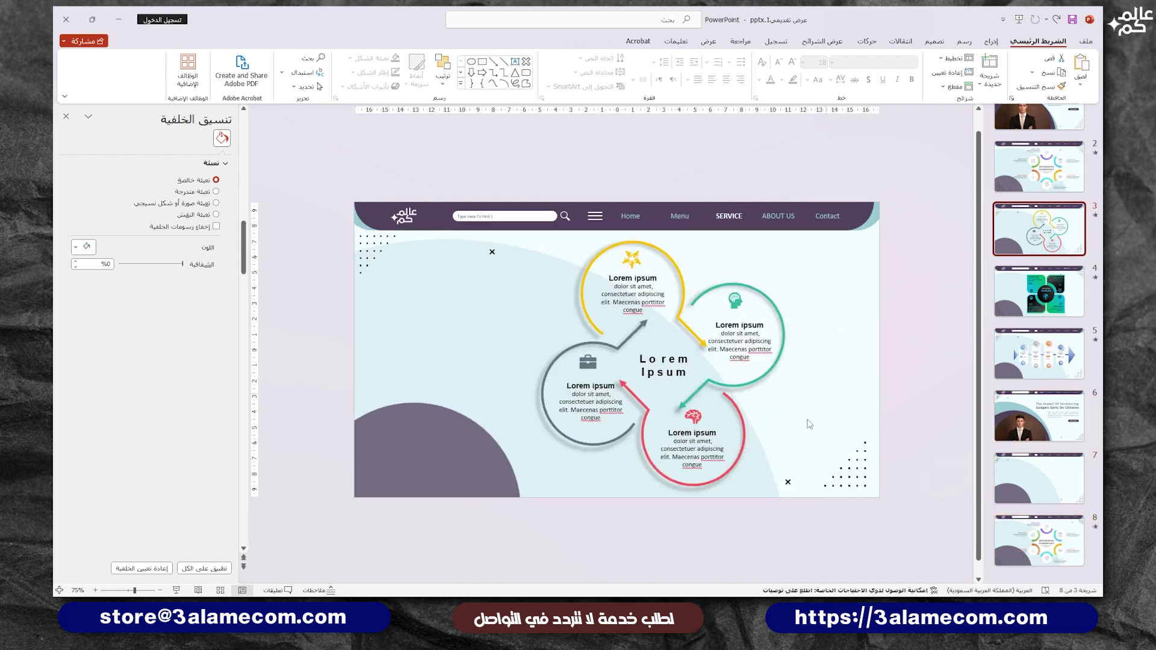
Move the blank backdrop slide to position 8 and paste slide 3's circular infographic onto it.
left_click_drag(815, 542, 491, 233)
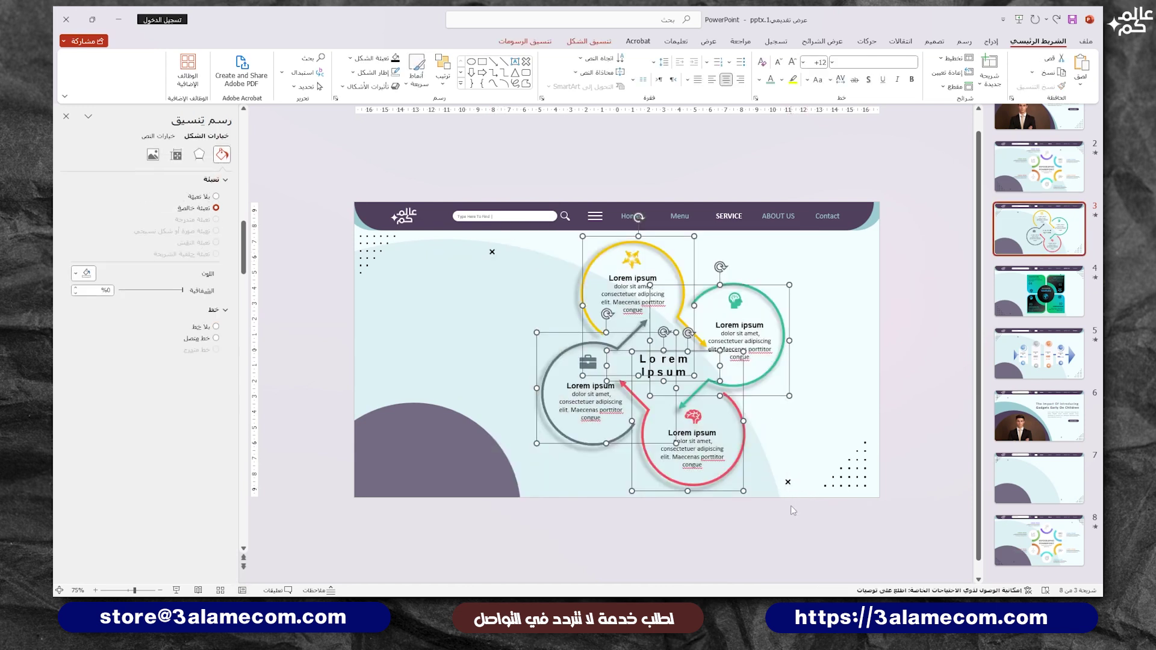
left_click(1031, 472)
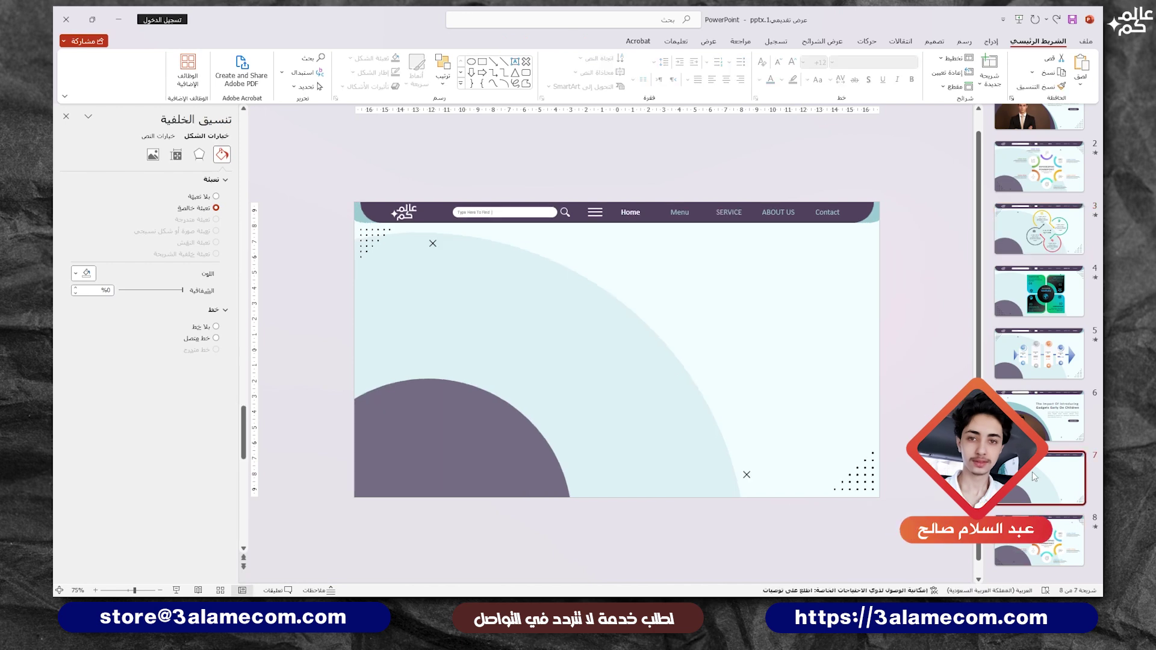
left_click_drag(1041, 479, 1039, 569)
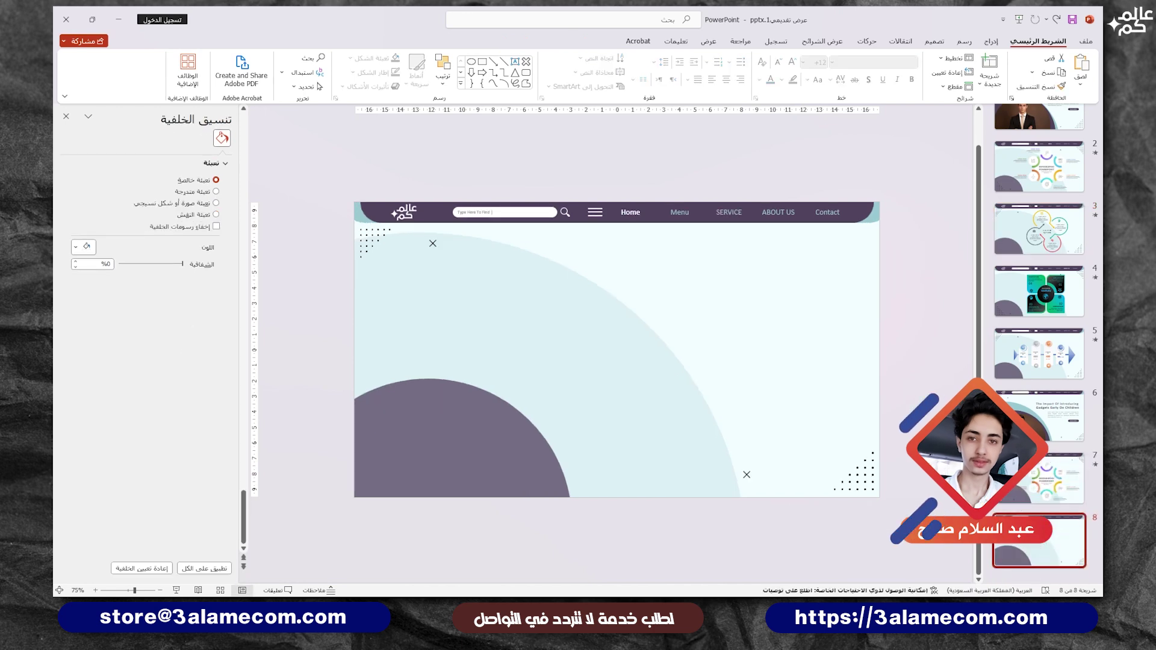
key("ctrl+v")
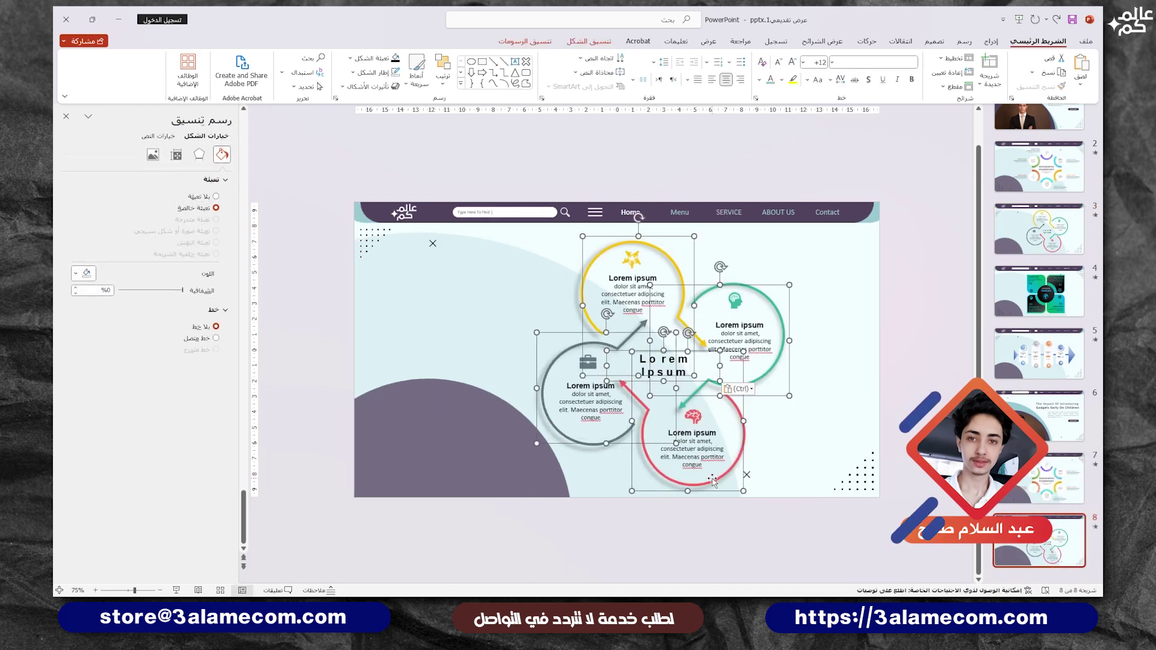
left_click(777, 456)
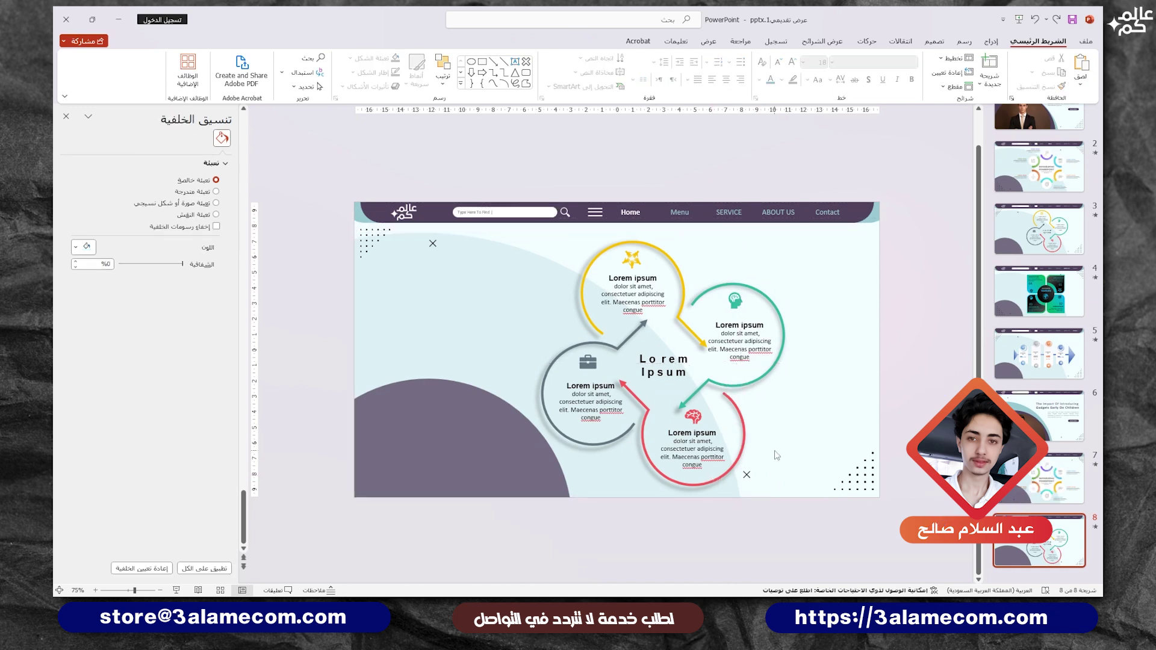
Highlight SERVICE in white, dim Home to grey, and duplicate the Menu infographic slide 7.
left_click(721, 209)
left_click(721, 209)
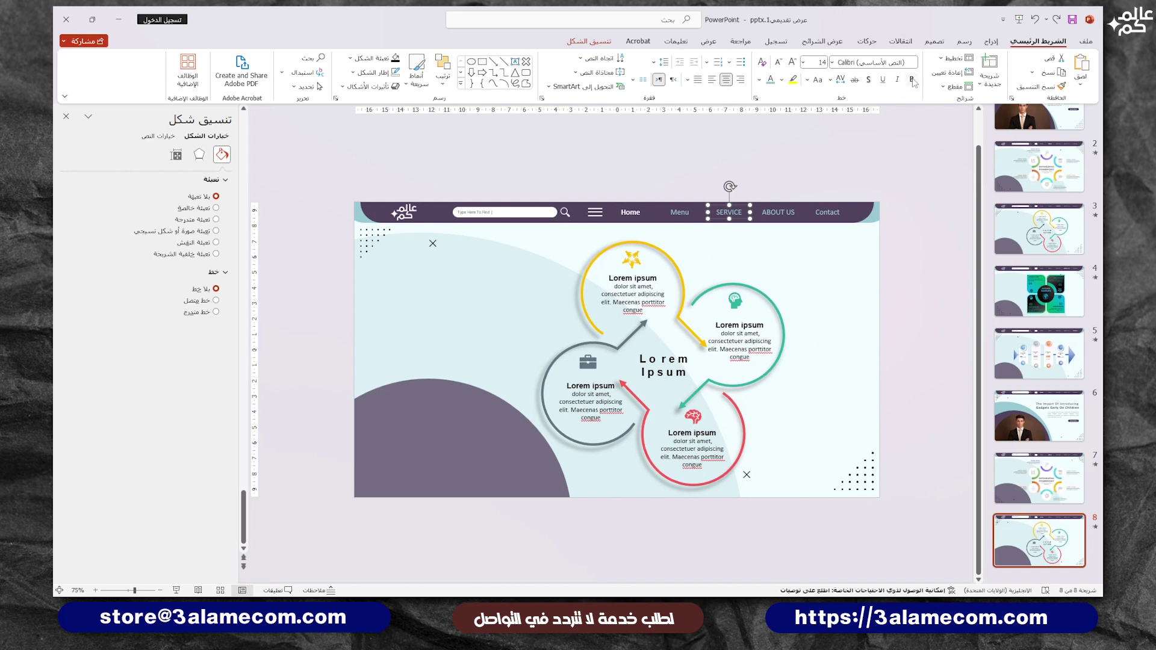
left_click(760, 79)
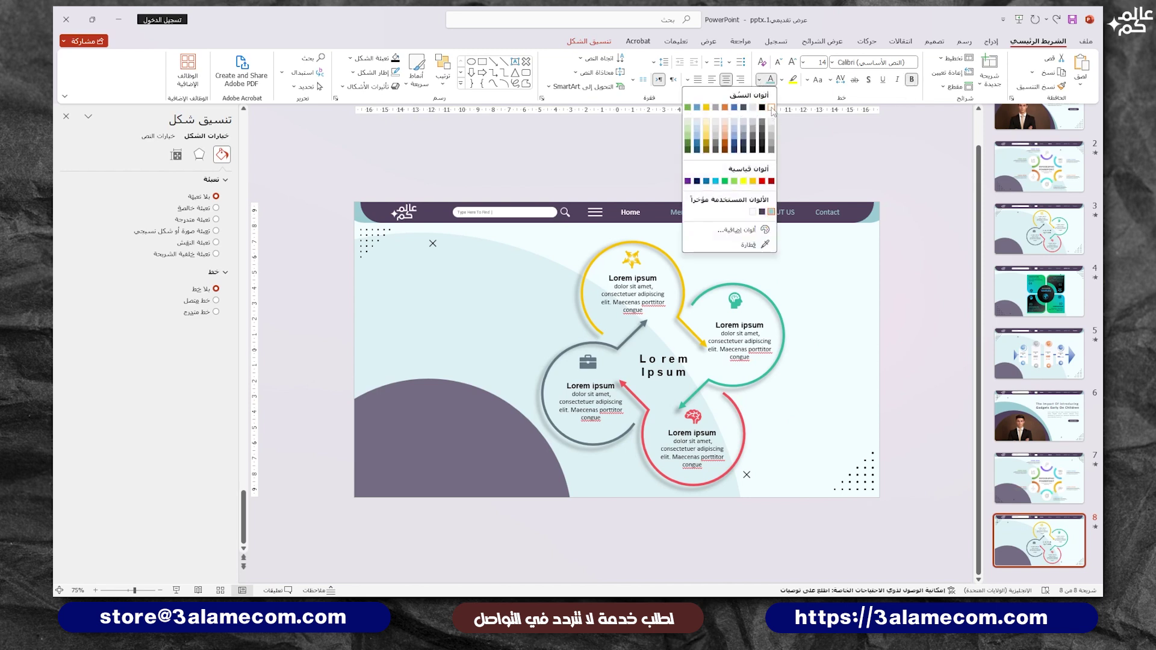
left_click(772, 108)
left_click(630, 212)
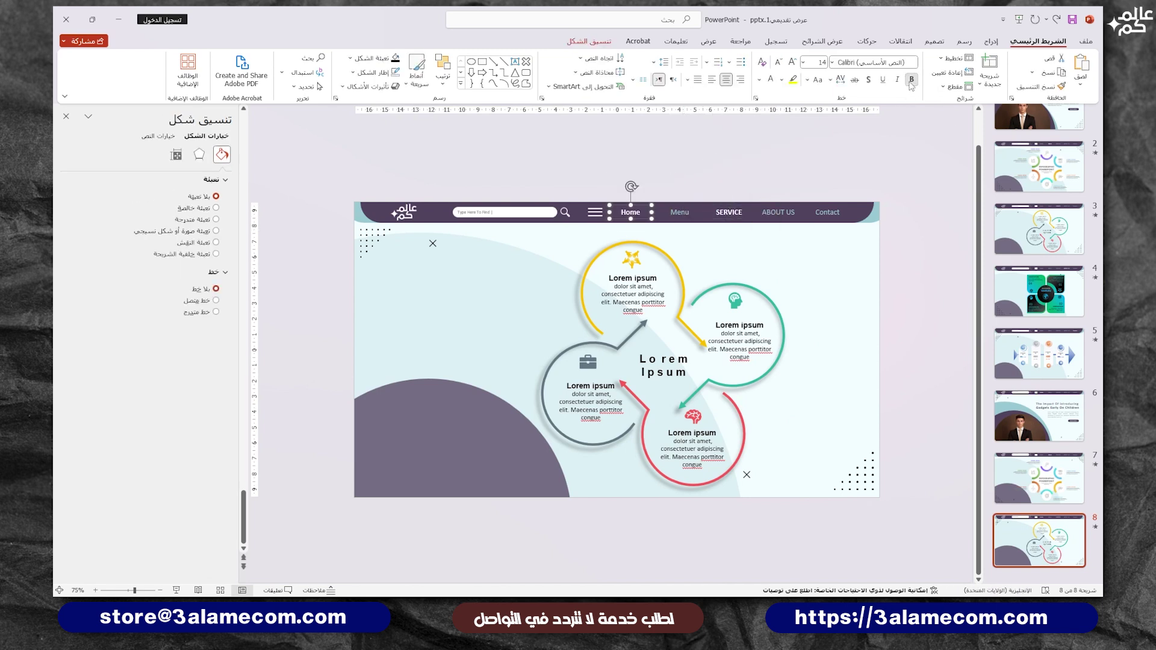
left_click(760, 80)
left_click(771, 211)
left_click(723, 221)
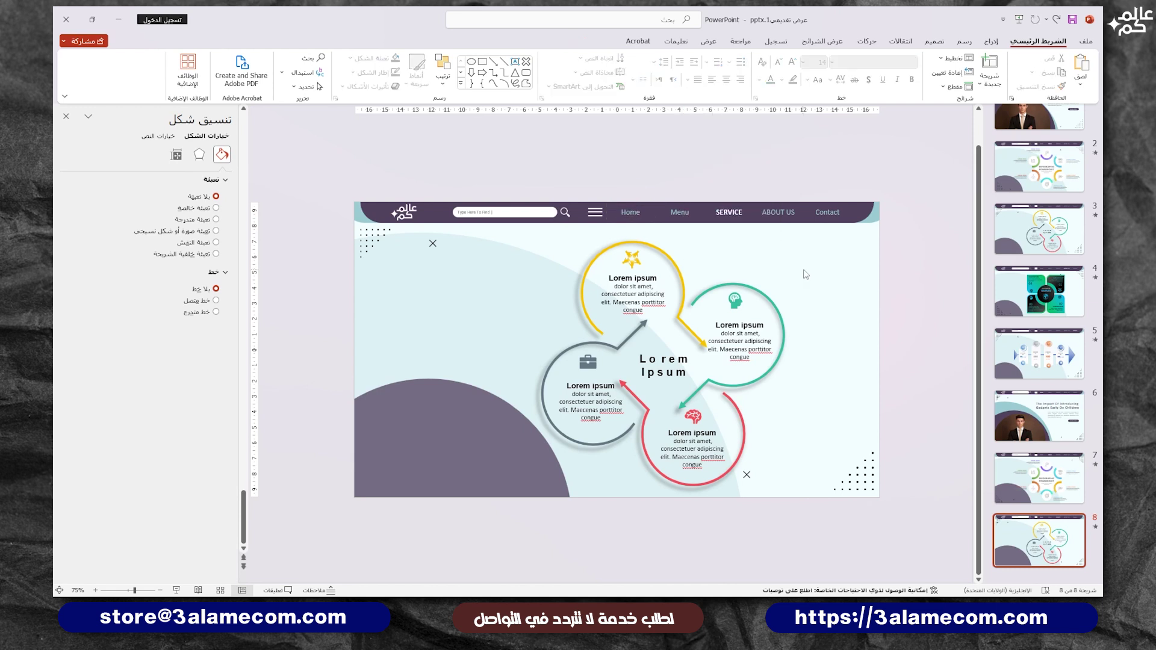
left_click(1034, 486)
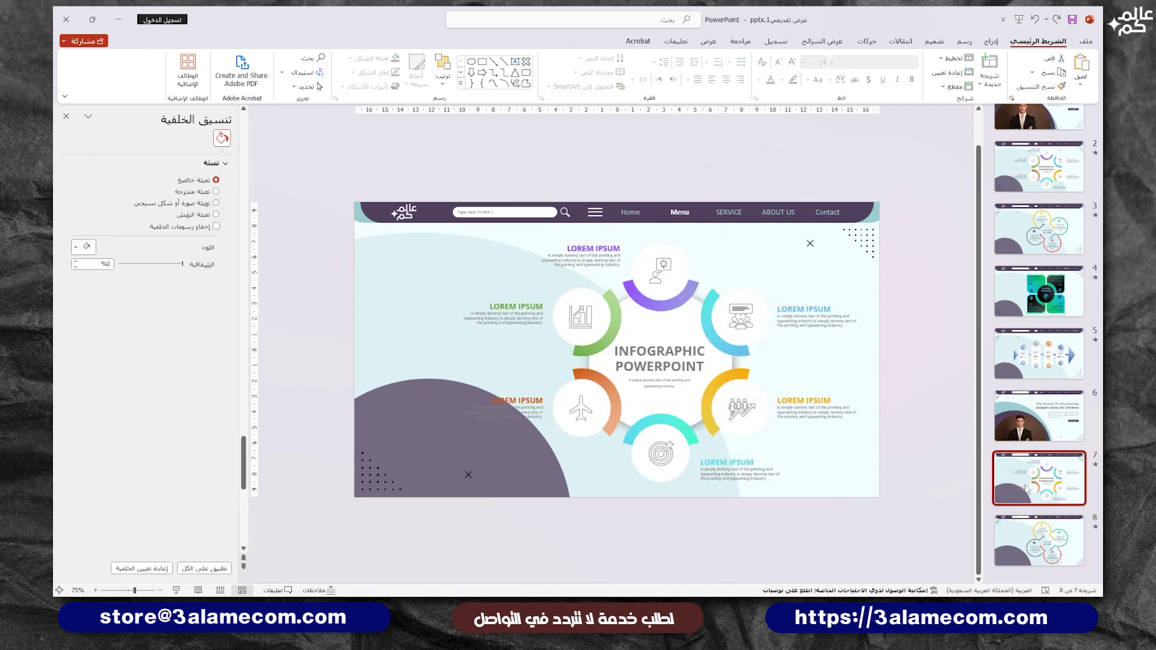
key("ctrl+d")
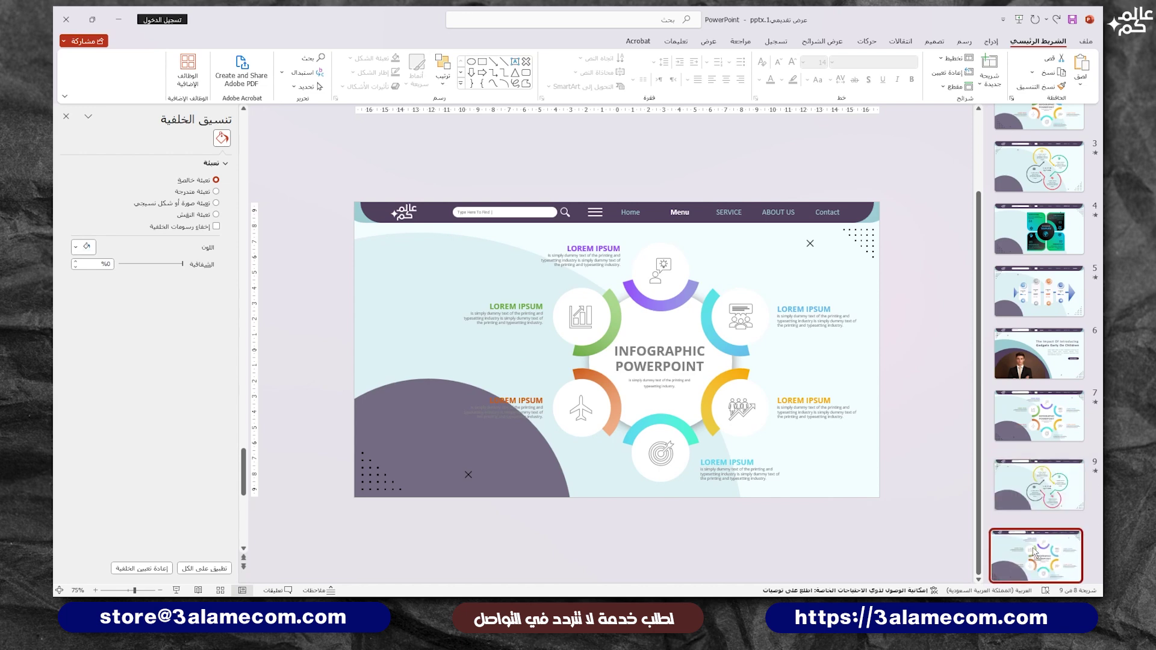
Delete slide 9's old infographic and select the ABOUT US nav text for recolouring.
left_click_drag(903, 538, 401, 229)
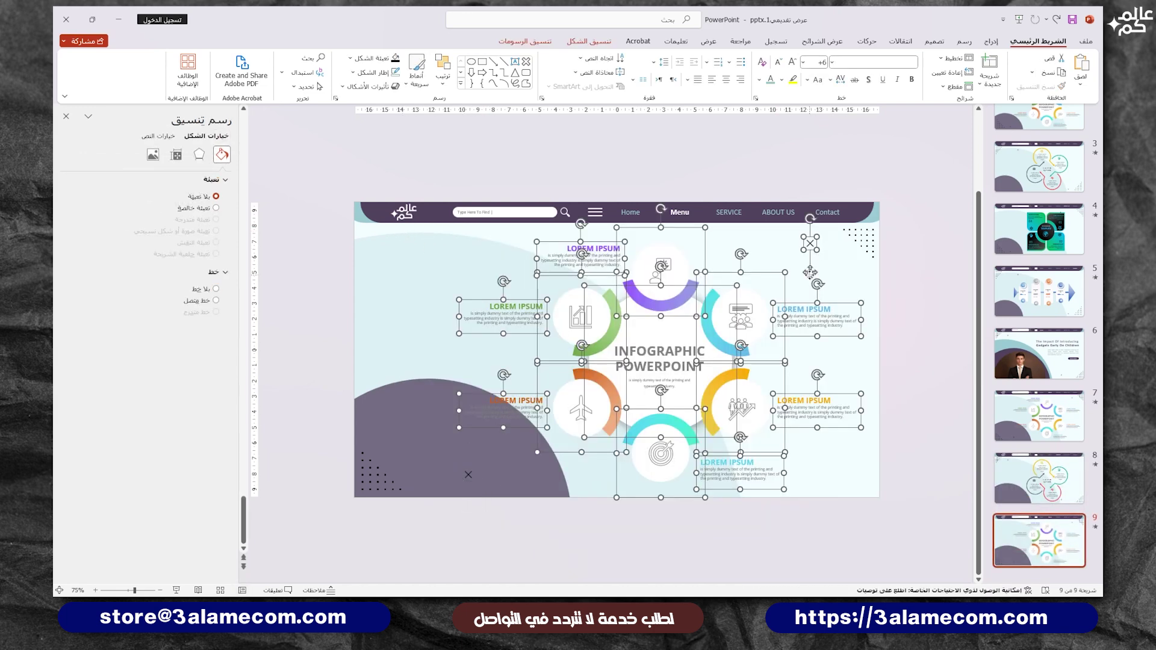
key("Delete")
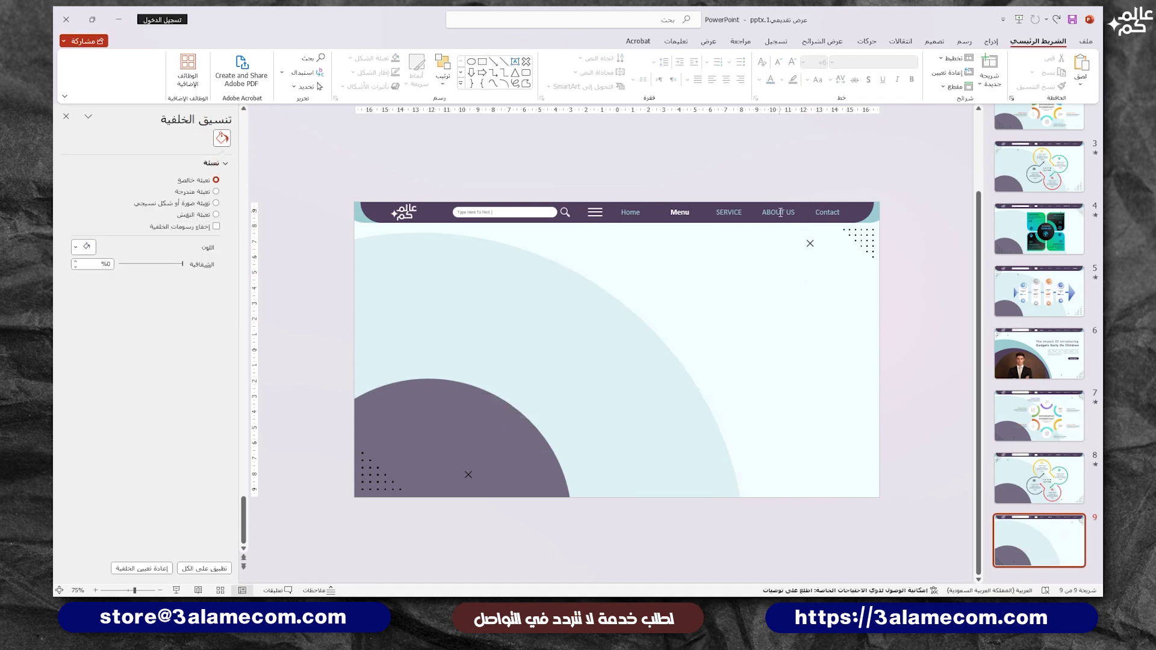
left_click(780, 212)
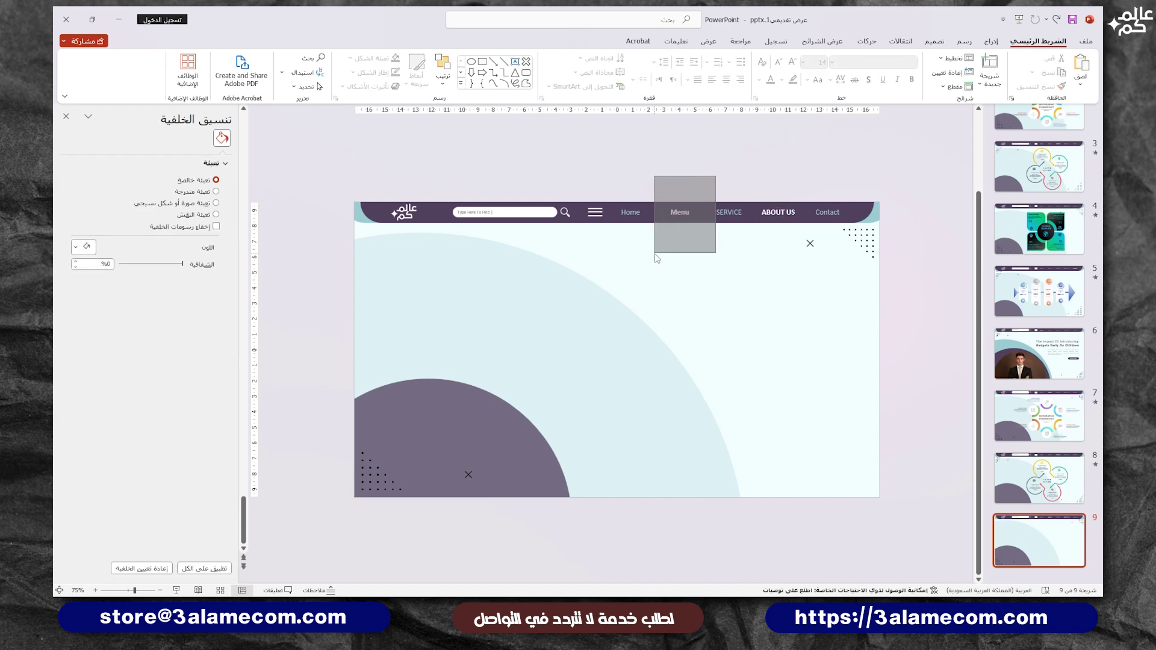
left_click(759, 80)
key("Escape")
key("Escape")
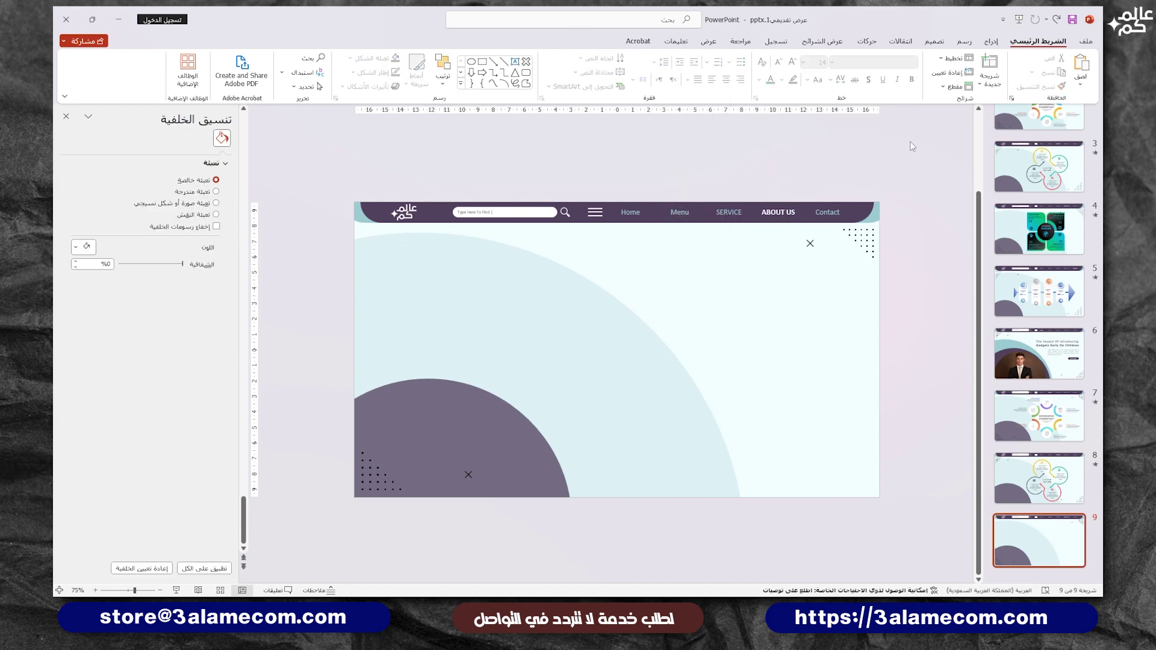
Copy slide 4's green four-part infographic, minus the small x, onto slide 9.
left_click(1052, 252)
left_click_drag(805, 531, 507, 228)
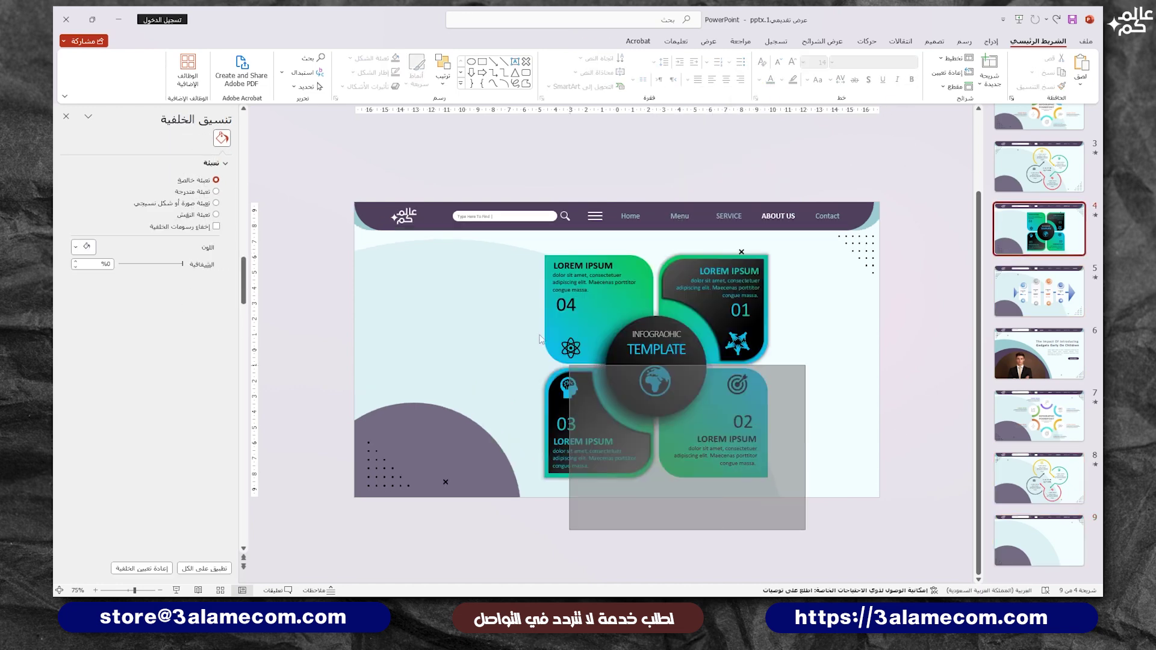
left_click(755, 260, "shift")
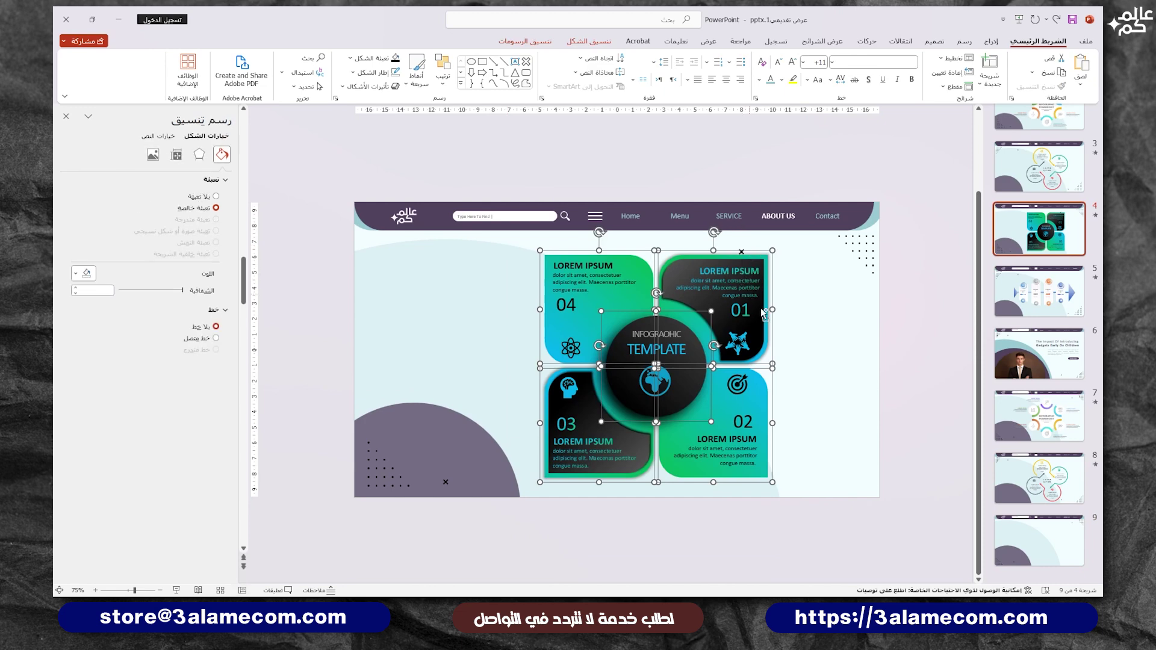
key("ctrl+c")
left_click(1051, 542)
key("ctrl+v")
left_click(1050, 552)
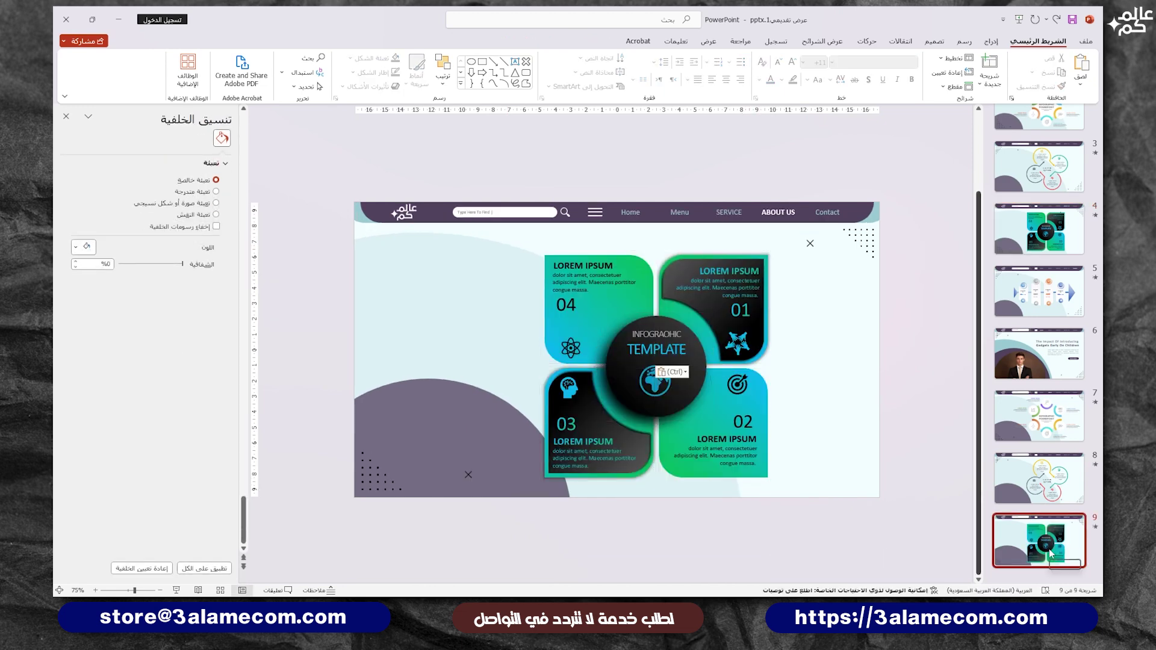
Duplicate slide 8.
key("Up")
key("Down")
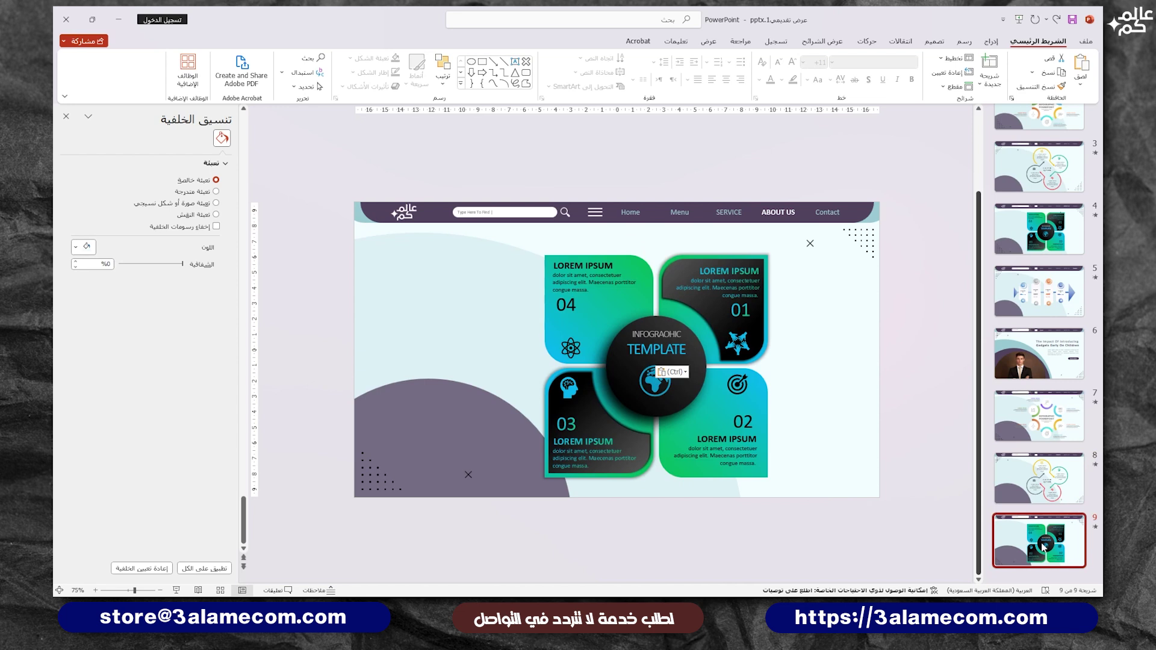
left_click(1027, 481)
key("ctrl+d")
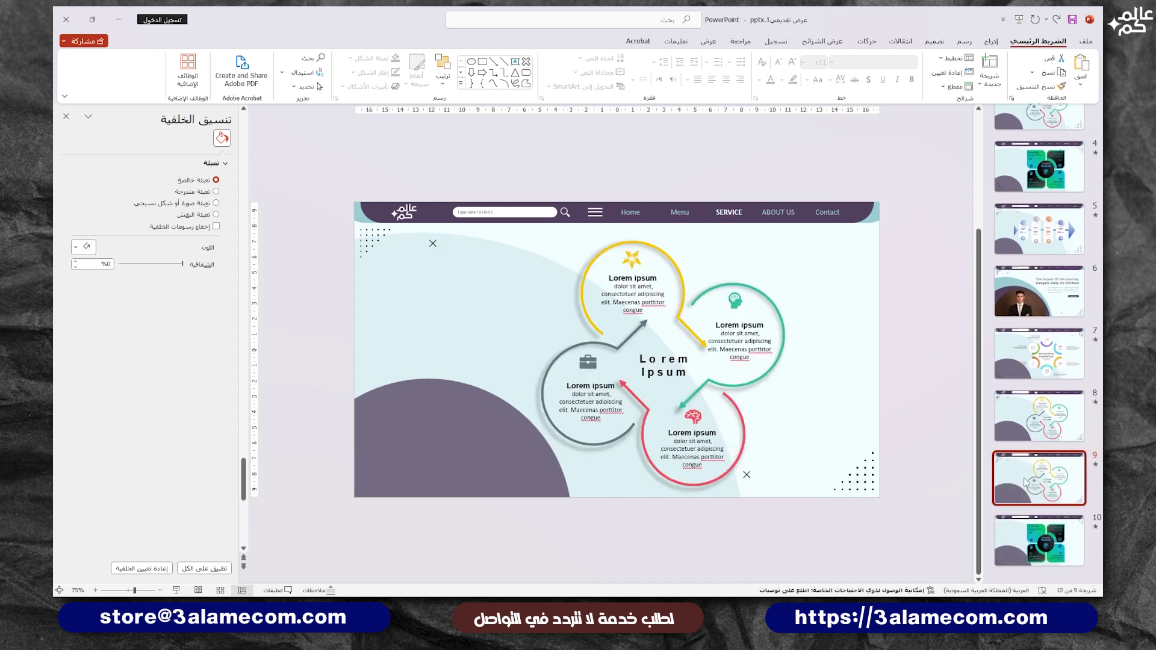
Move the duplicated slide to the end, delete its circular infographic, and select the Contact nav text.
left_click_drag(1026, 482, 1022, 587)
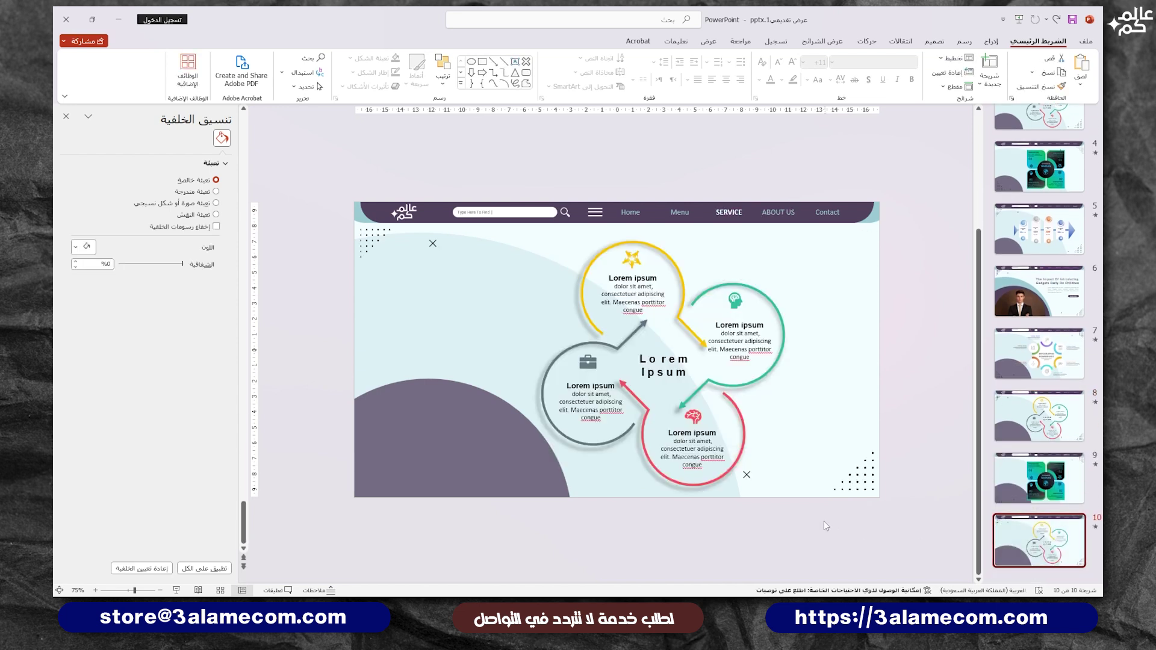
left_click_drag(827, 543, 476, 211)
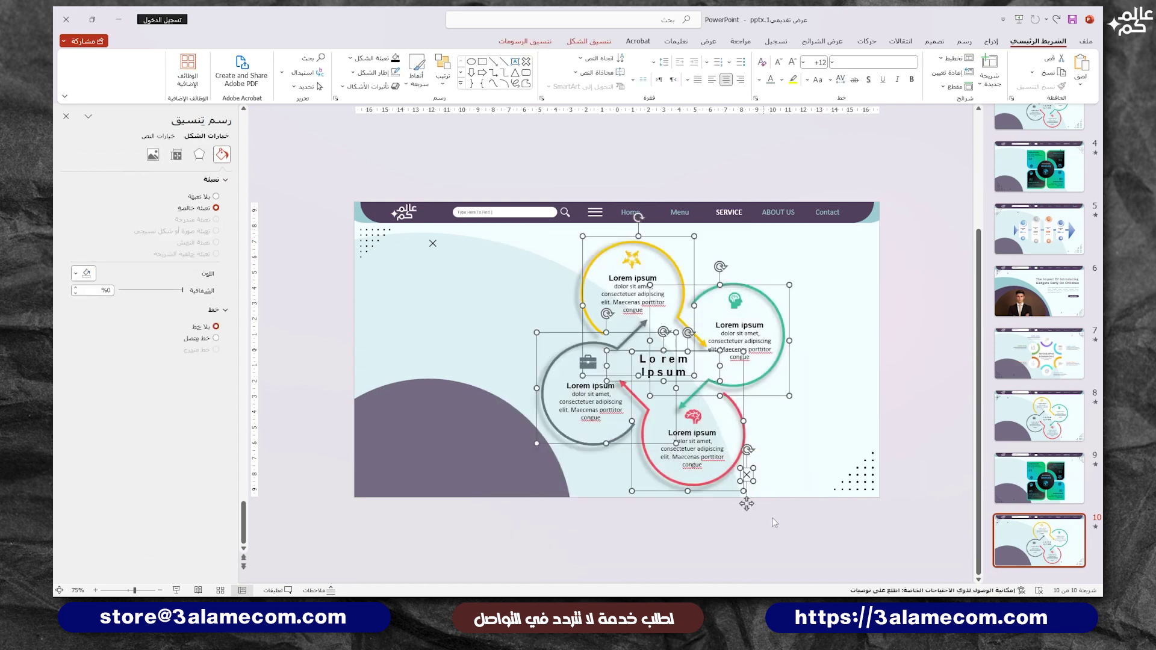
key("Delete")
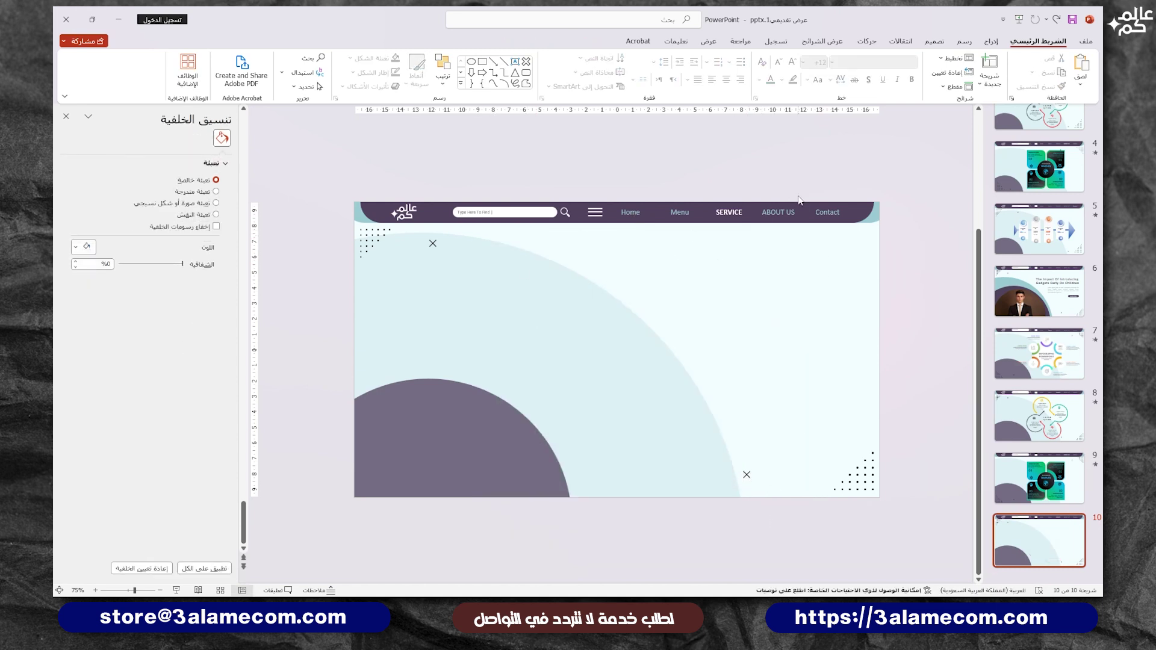
left_click(821, 215)
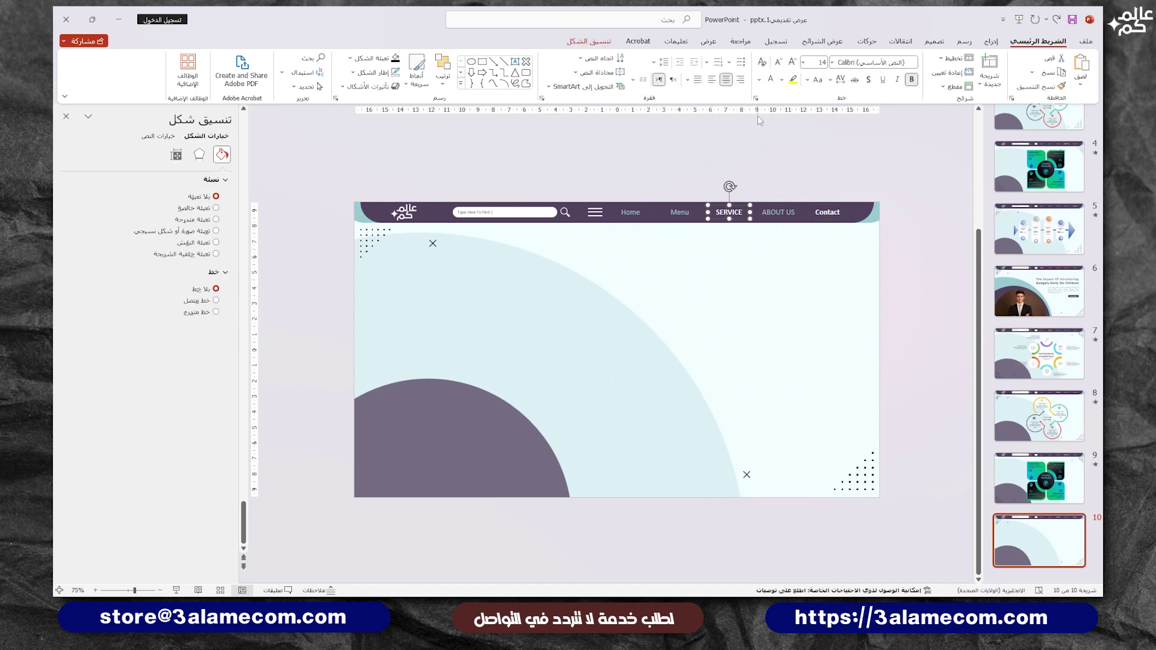
Copy slide 5's fishbone infographic onto slide 10, then return to slide 6.
left_click(1038, 229)
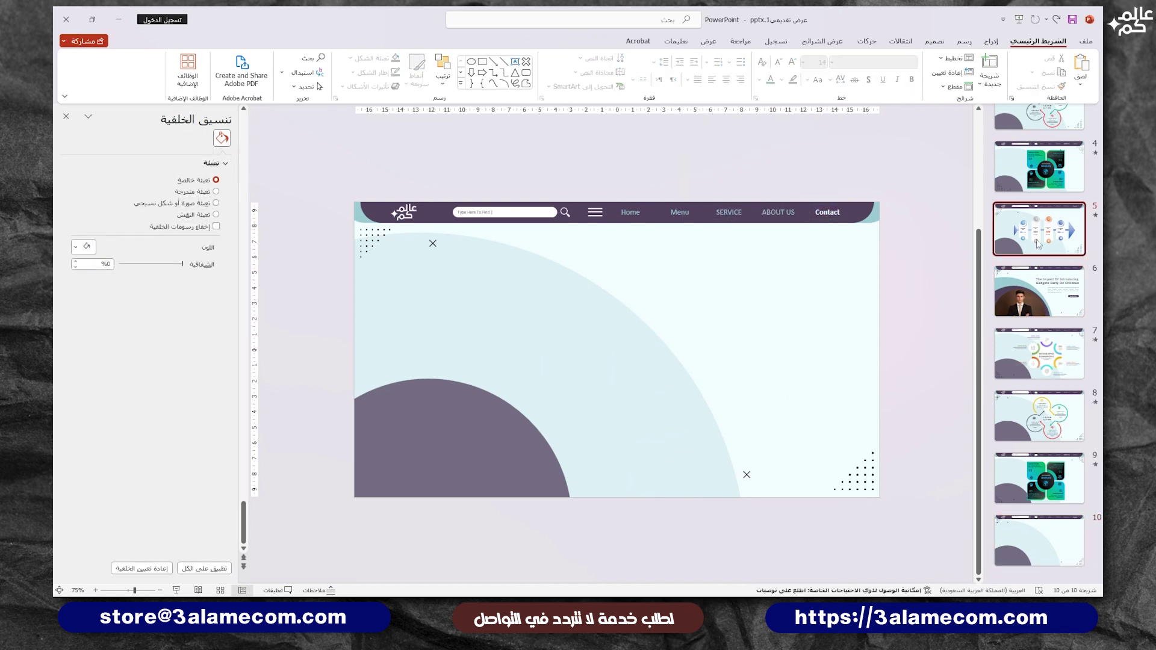
left_click_drag(494, 389, 372, 451)
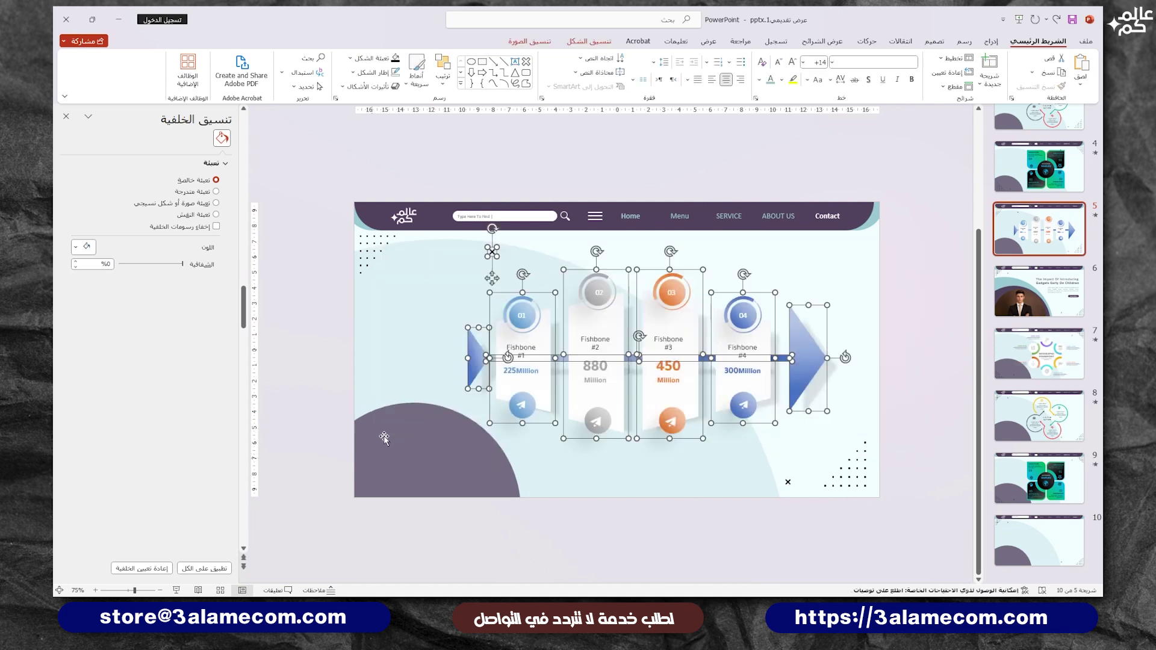
key("ctrl+c")
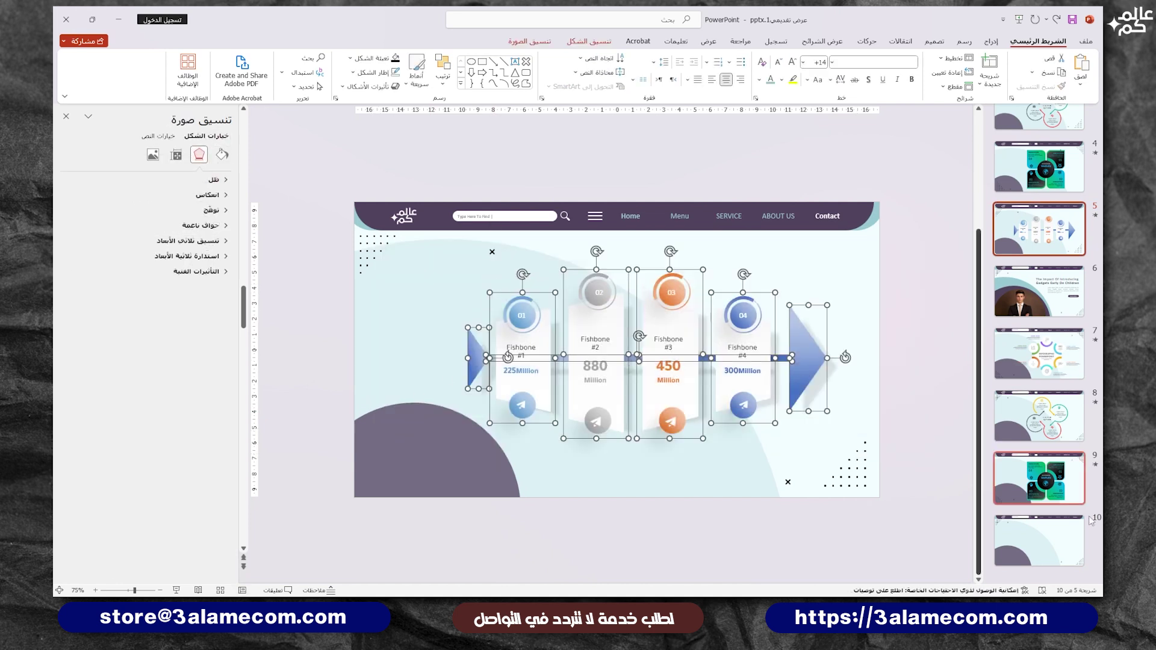
left_click(1038, 540)
key("ctrl+v")
left_click(679, 537)
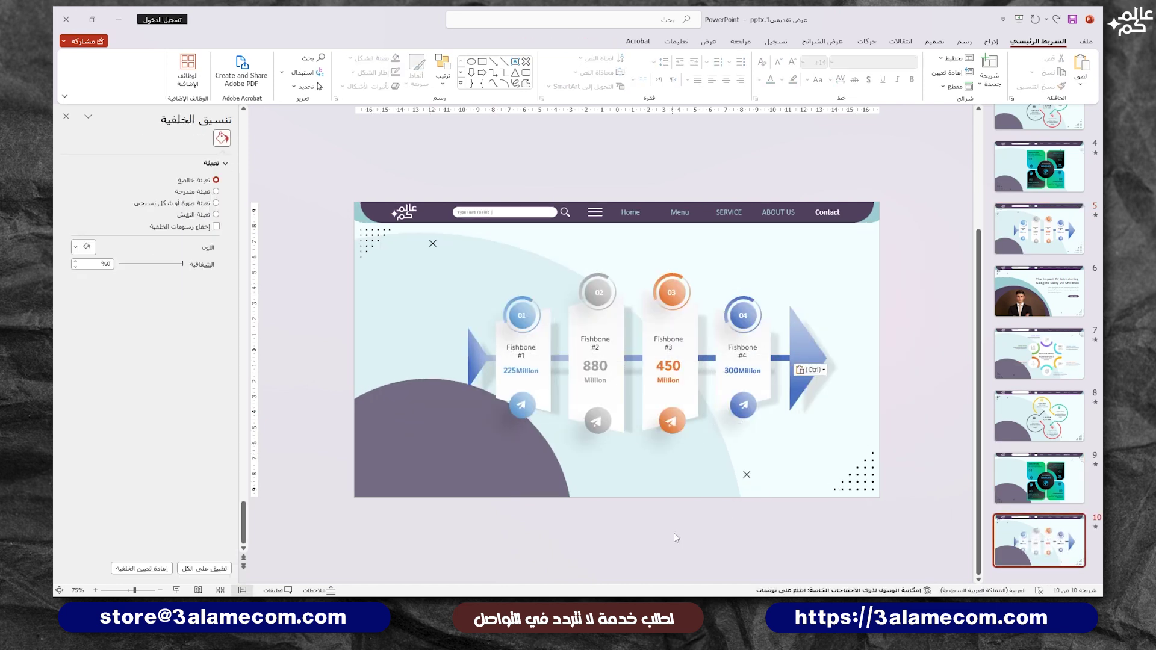
scroll(1038, 391, "up", 3)
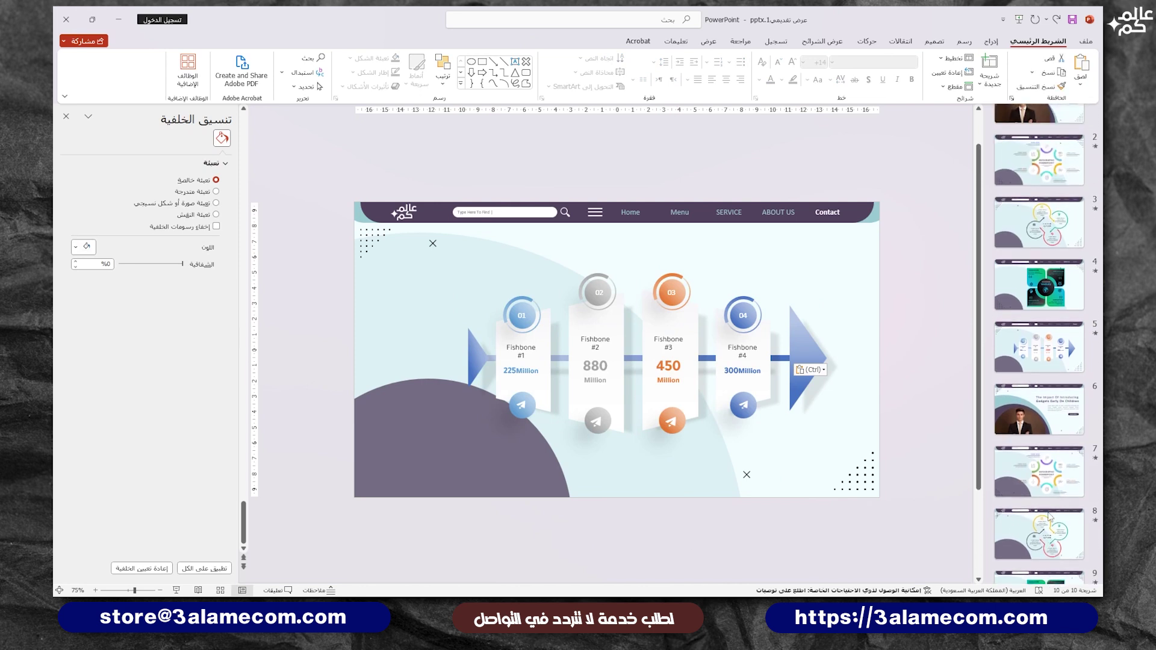
left_click(1048, 374)
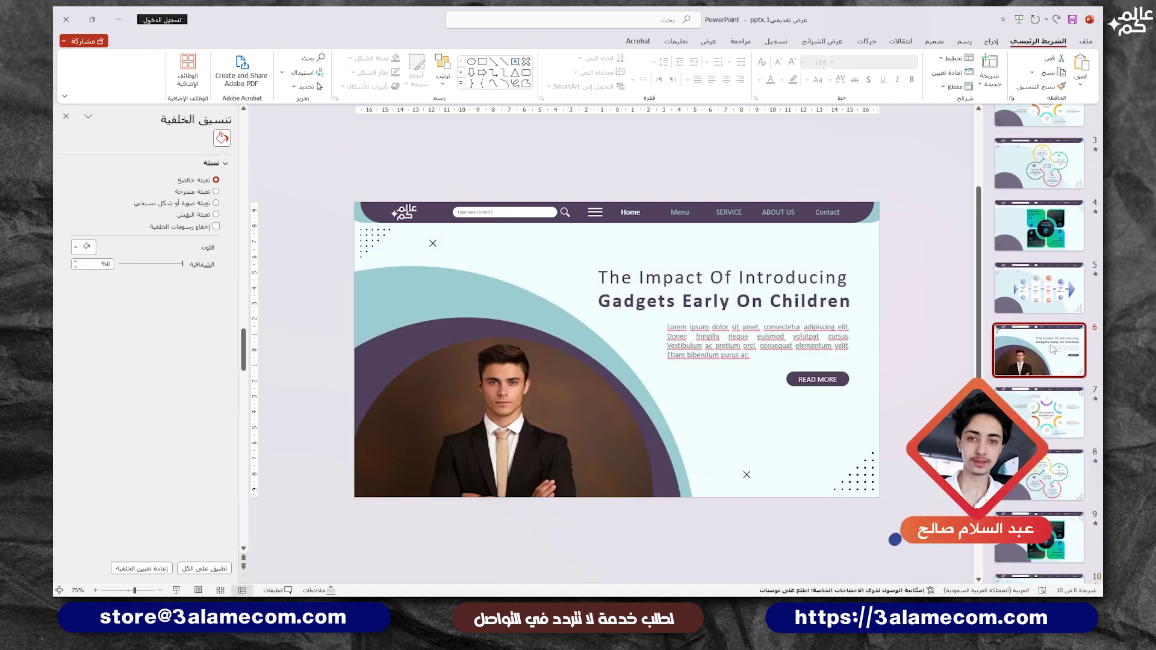
Apply a Morph transition with 01.00 duration to slide 6, then select its title and body text.
left_click(900, 41)
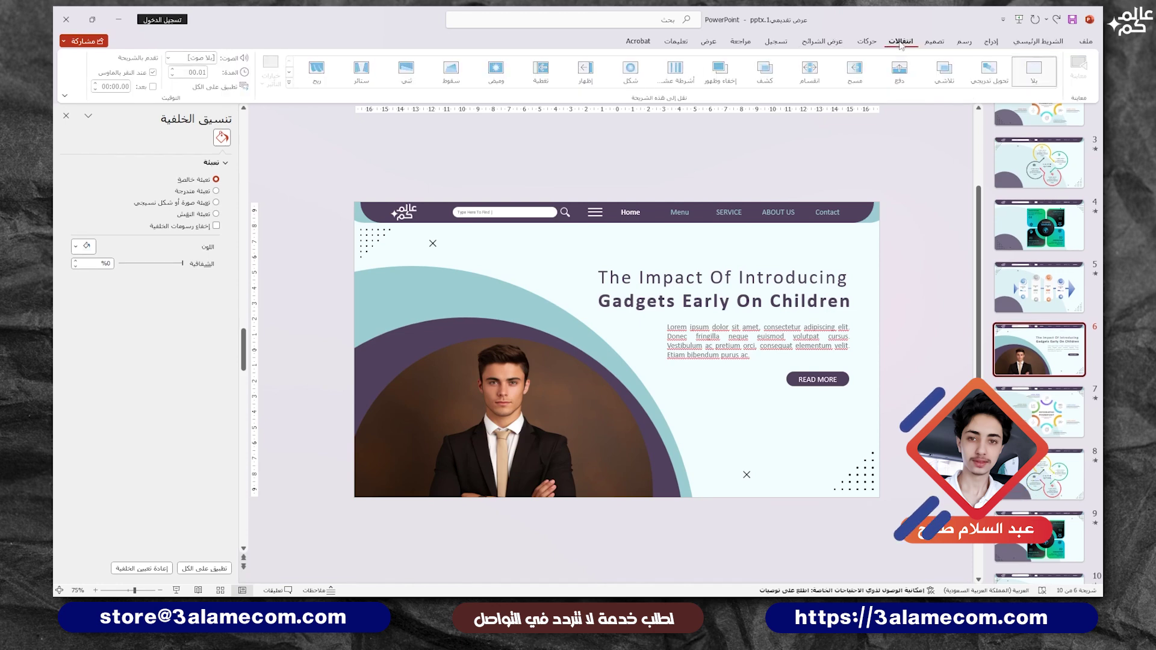
left_click(984, 77)
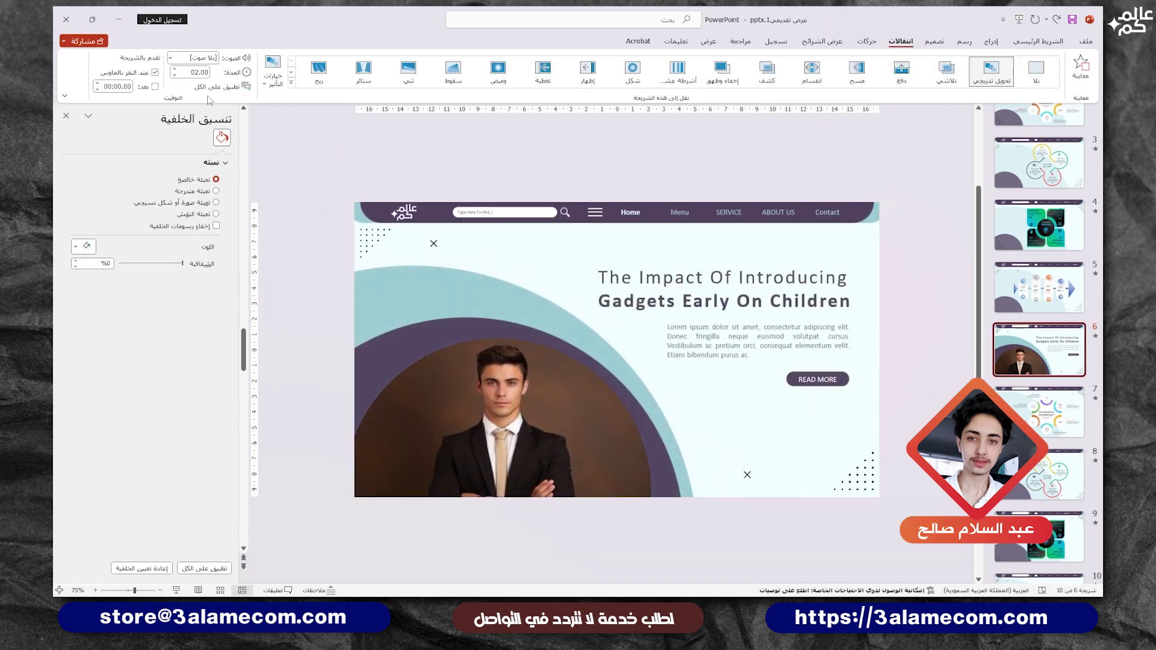
left_click(174, 74)
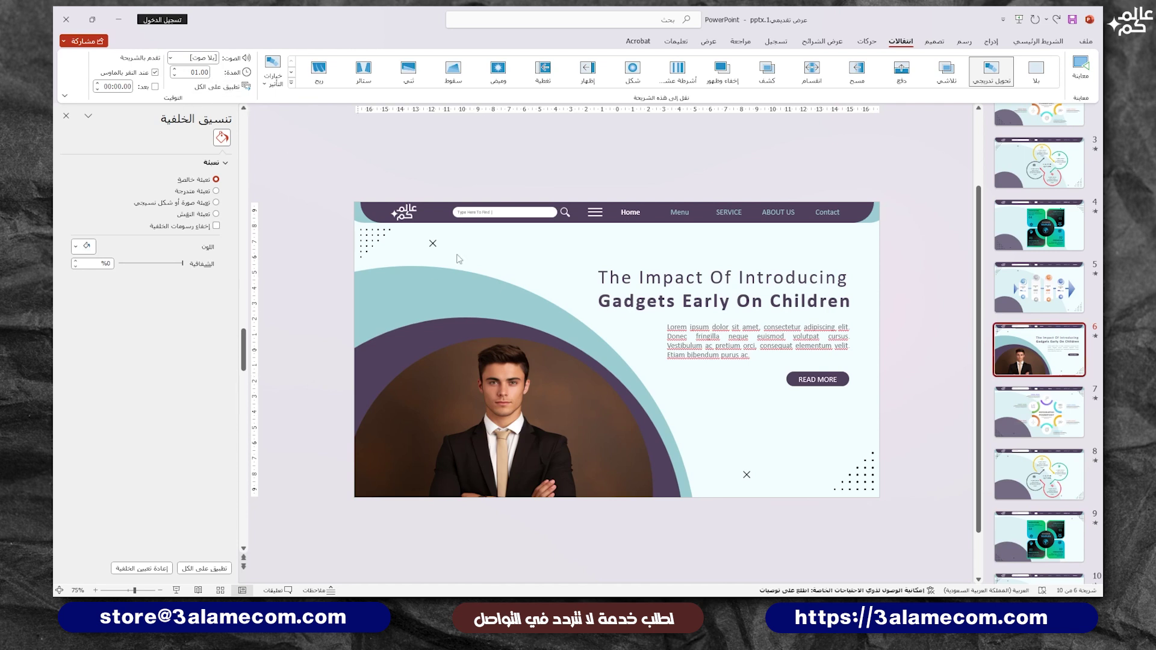
left_click(723, 289)
left_click(759, 340, "shift")
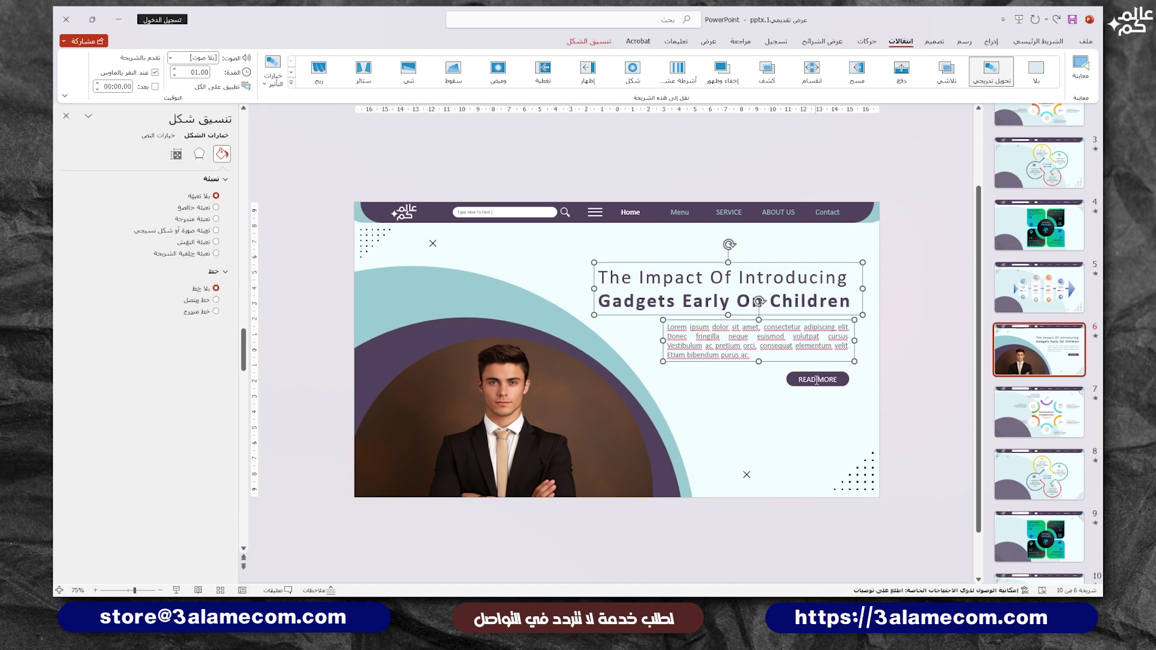
left_click(867, 41)
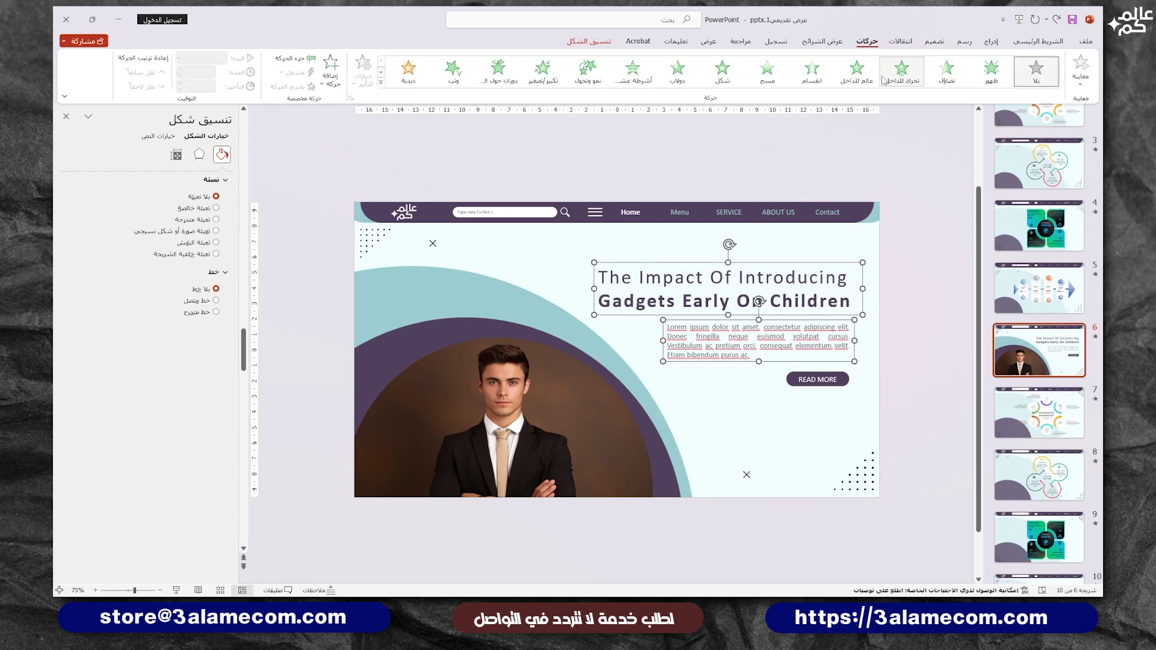
left_click(857, 69)
left_click(179, 58)
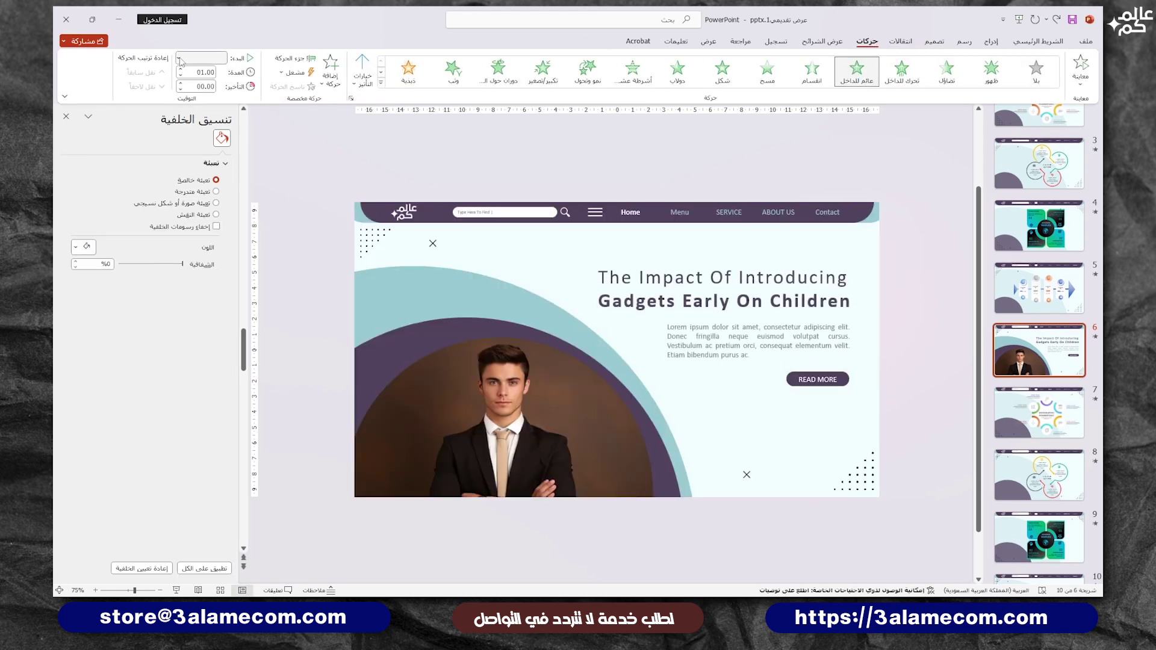
left_click(201, 97)
left_click(66, 118)
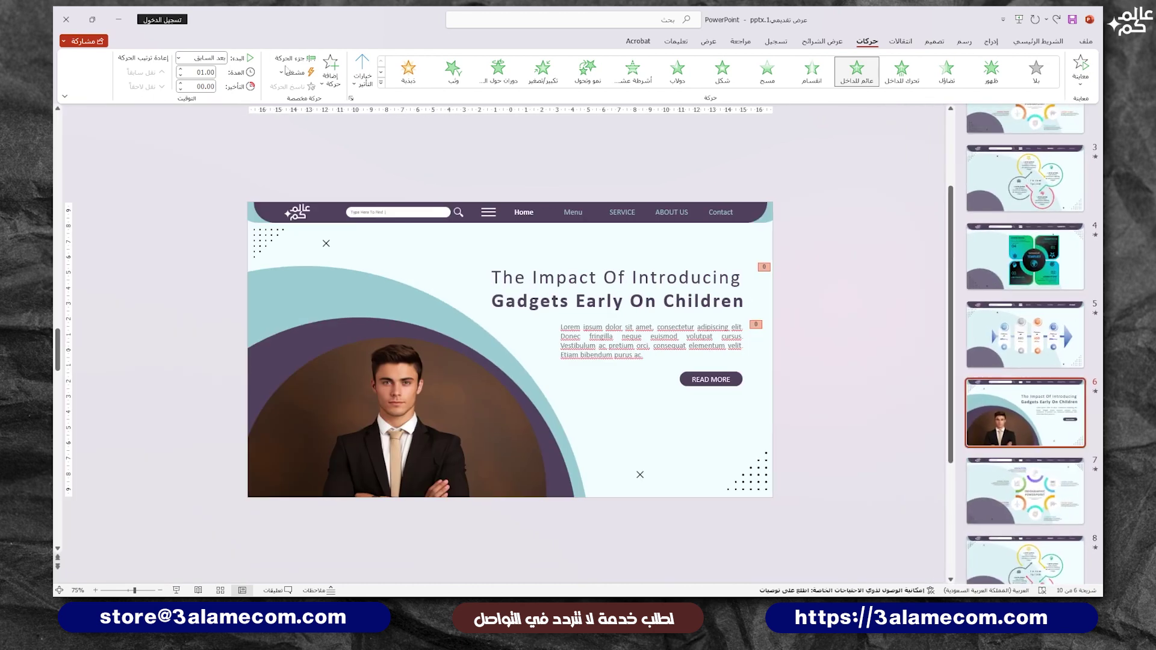
left_click(294, 58)
left_click(448, 158)
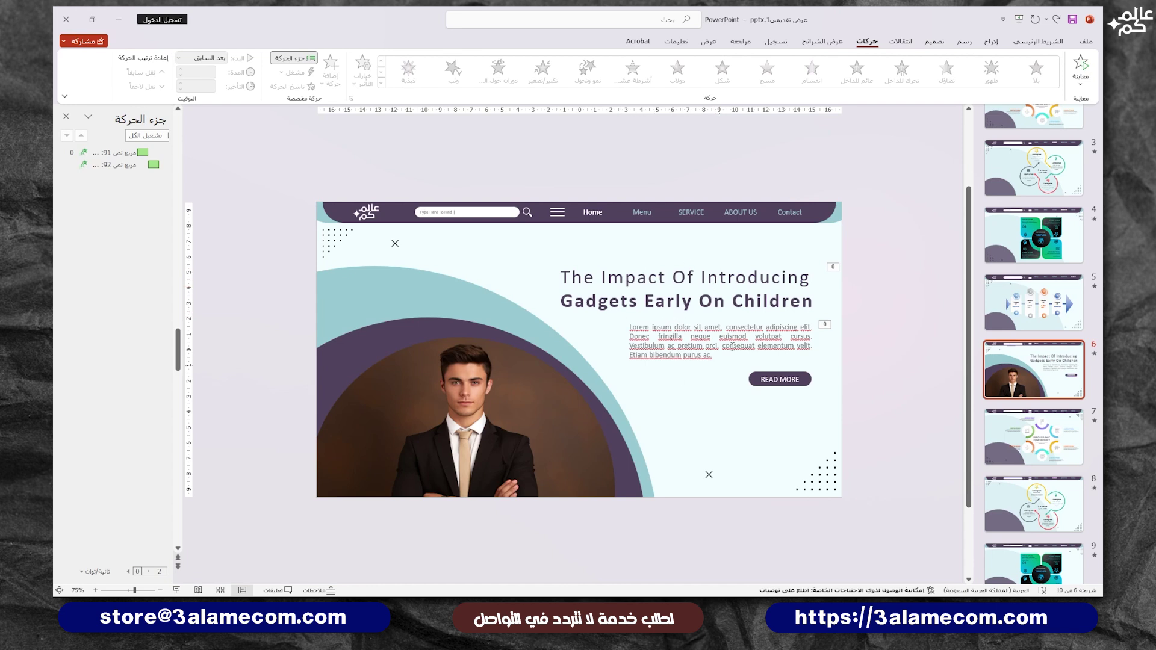
left_click(718, 330)
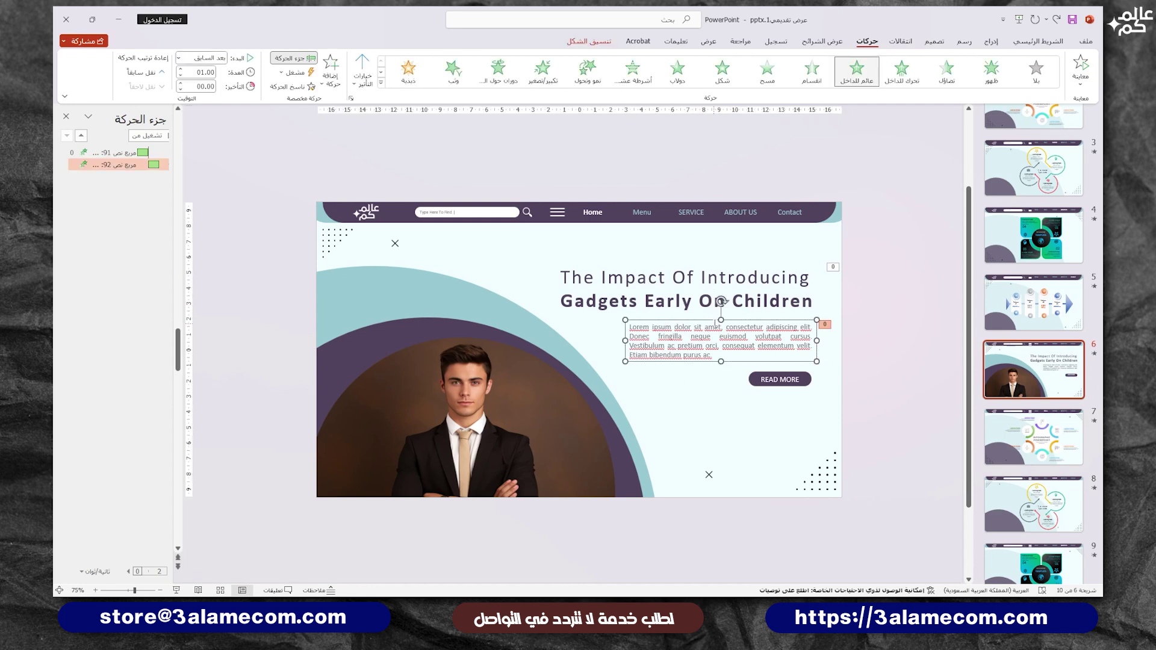
left_click(211, 60)
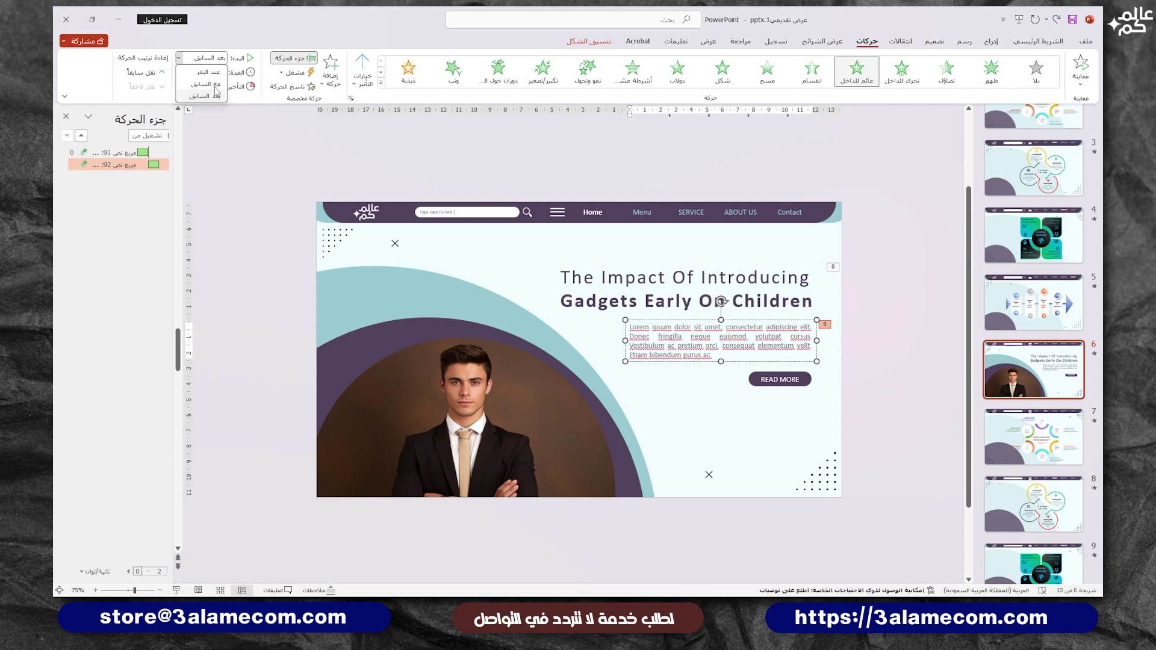
left_click(215, 85)
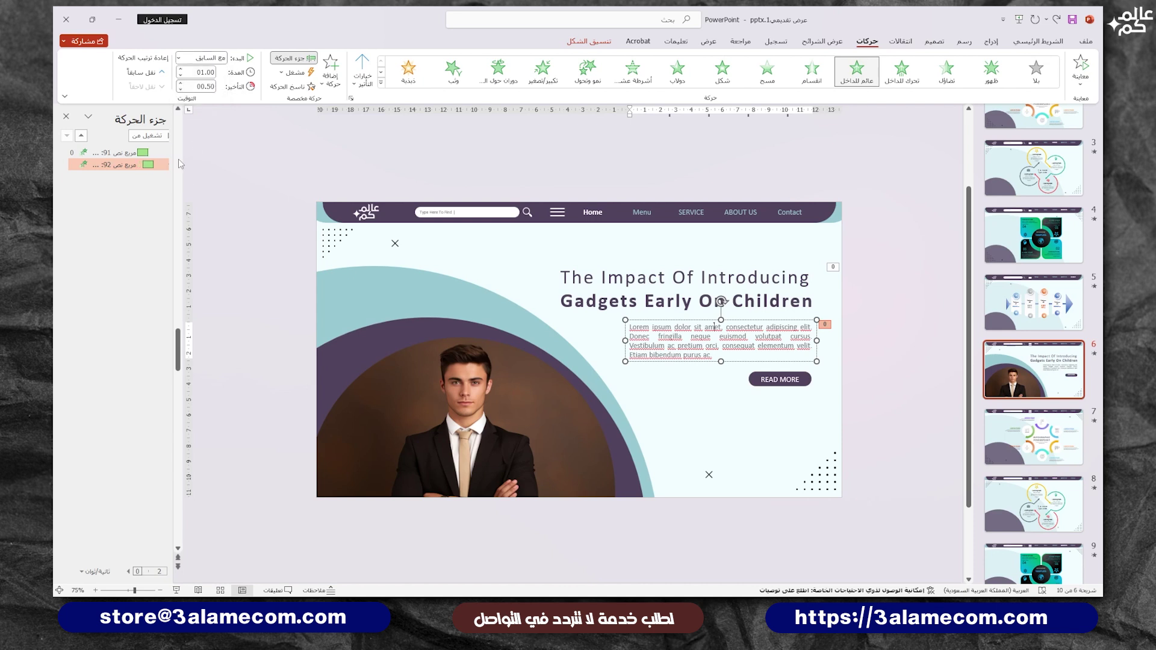
left_click(778, 378)
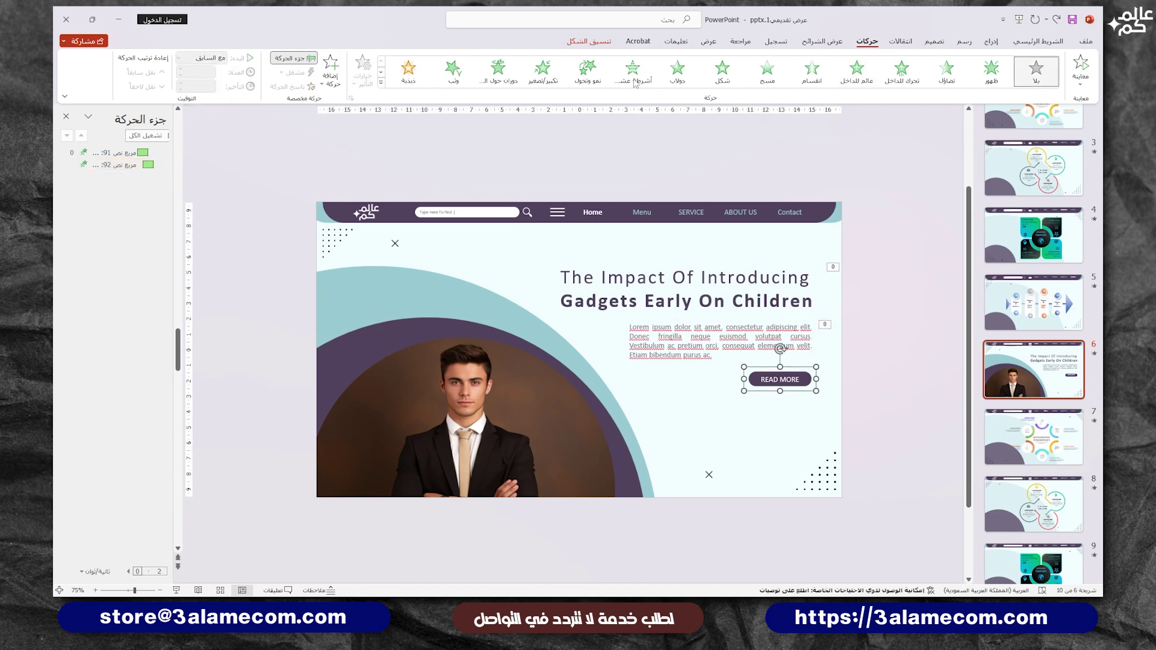
left_click(588, 71)
left_click(205, 58)
left_click(205, 85)
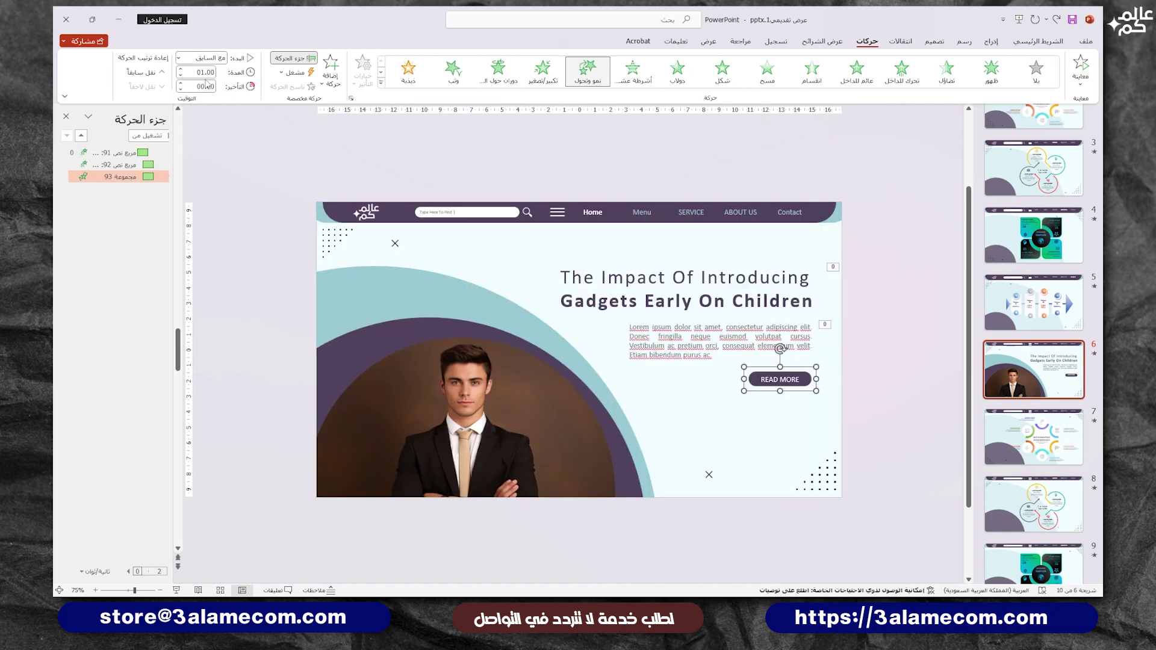
left_click(180, 84)
left_click(180, 83)
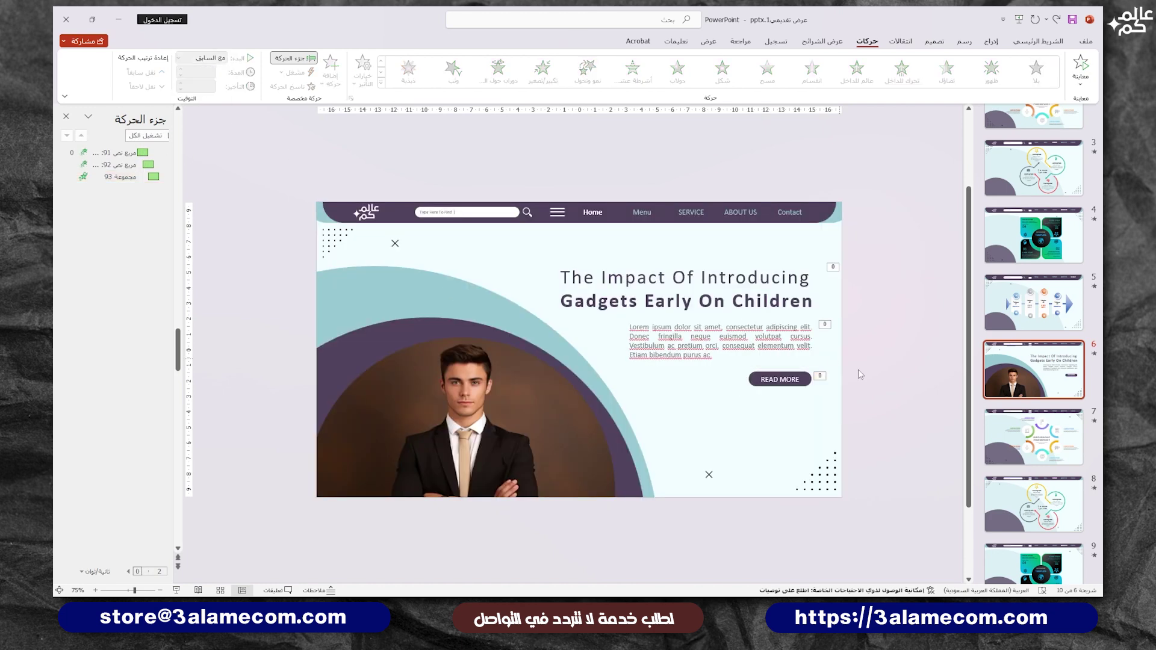
left_click(1035, 446)
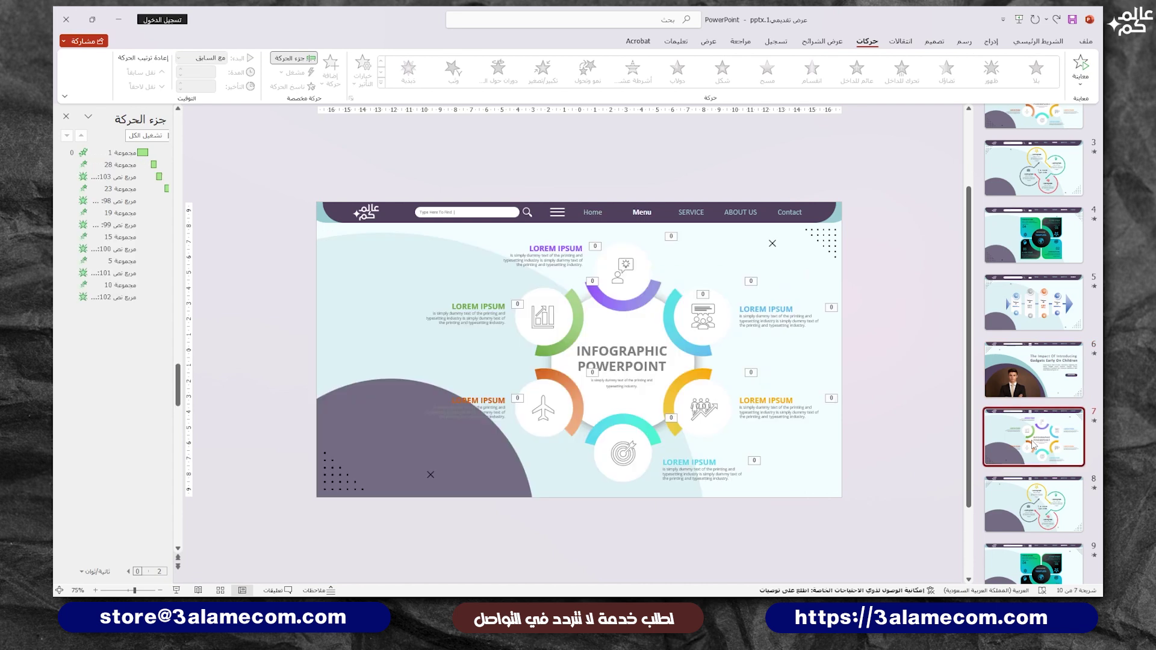
scroll(1033, 434, "down", 1)
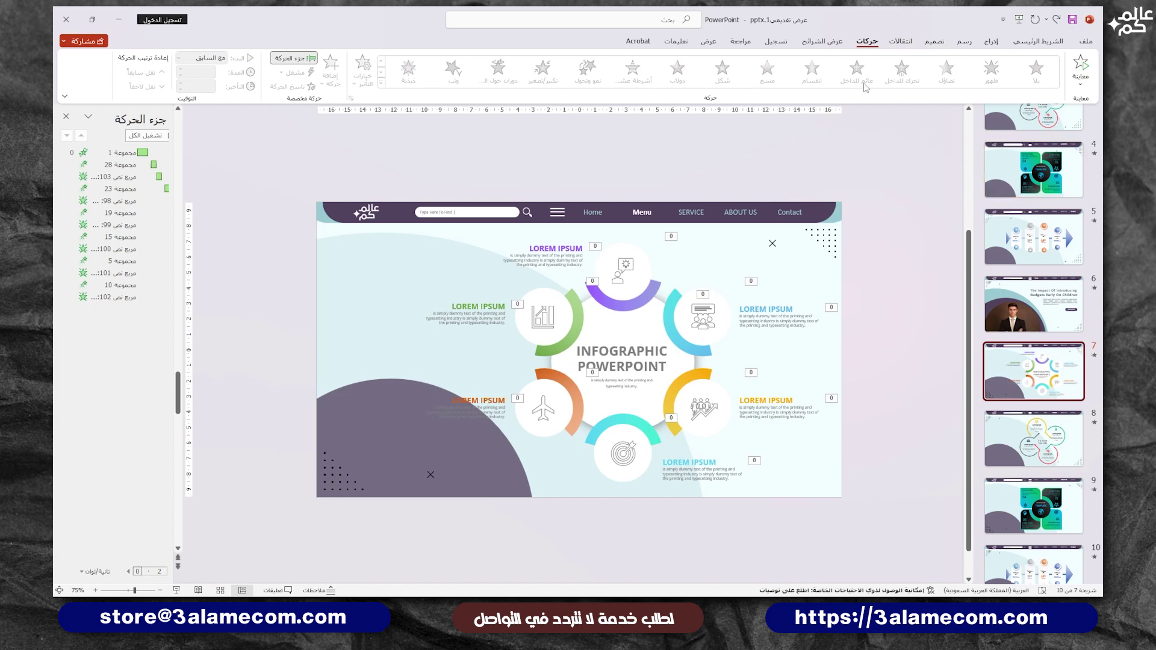
left_click(1032, 440)
scroll(1031, 458, "down", 1)
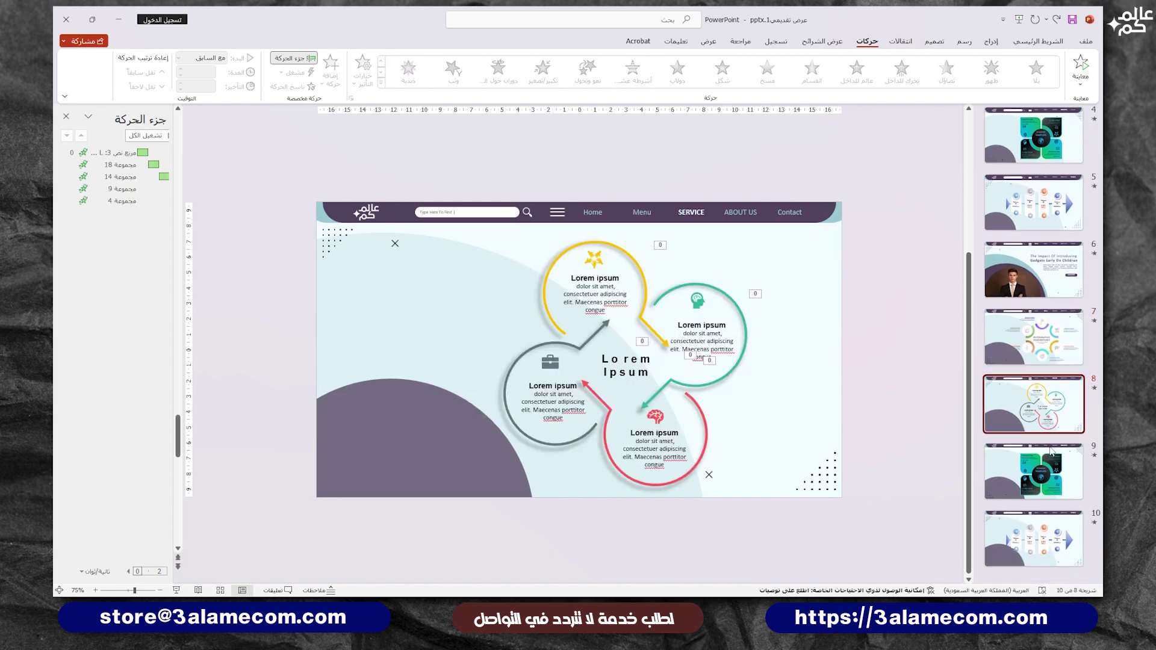
scroll(1030, 467, "up", 2)
left_click(1034, 401)
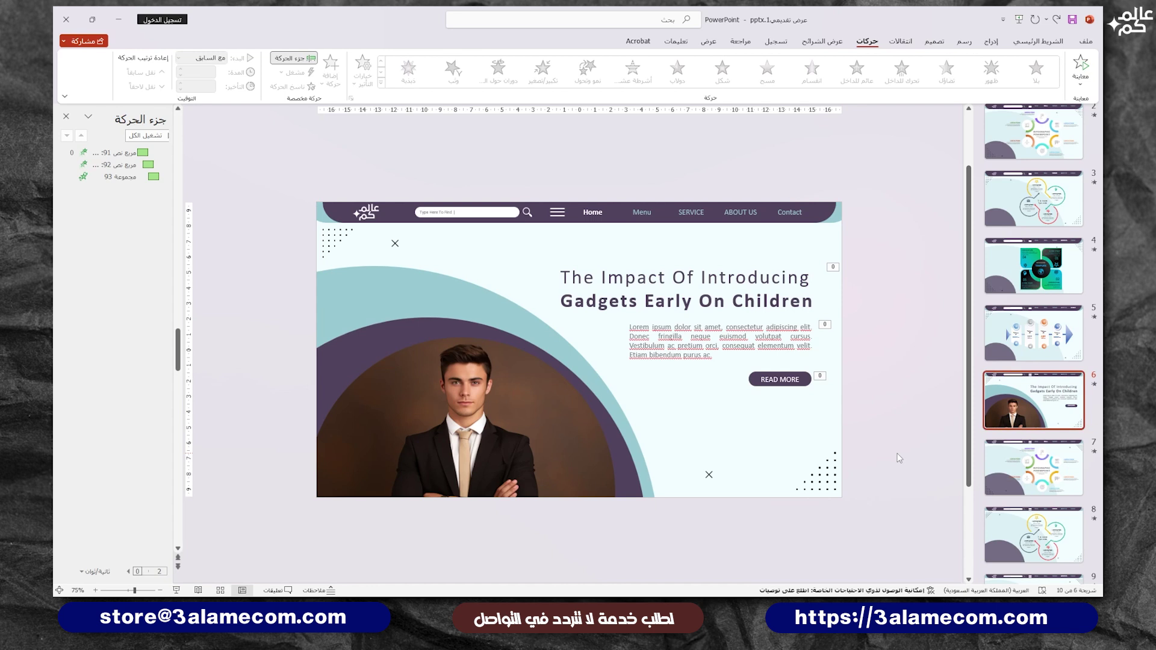
Hyperlink the Home nav item to slide 6.
left_click(597, 214)
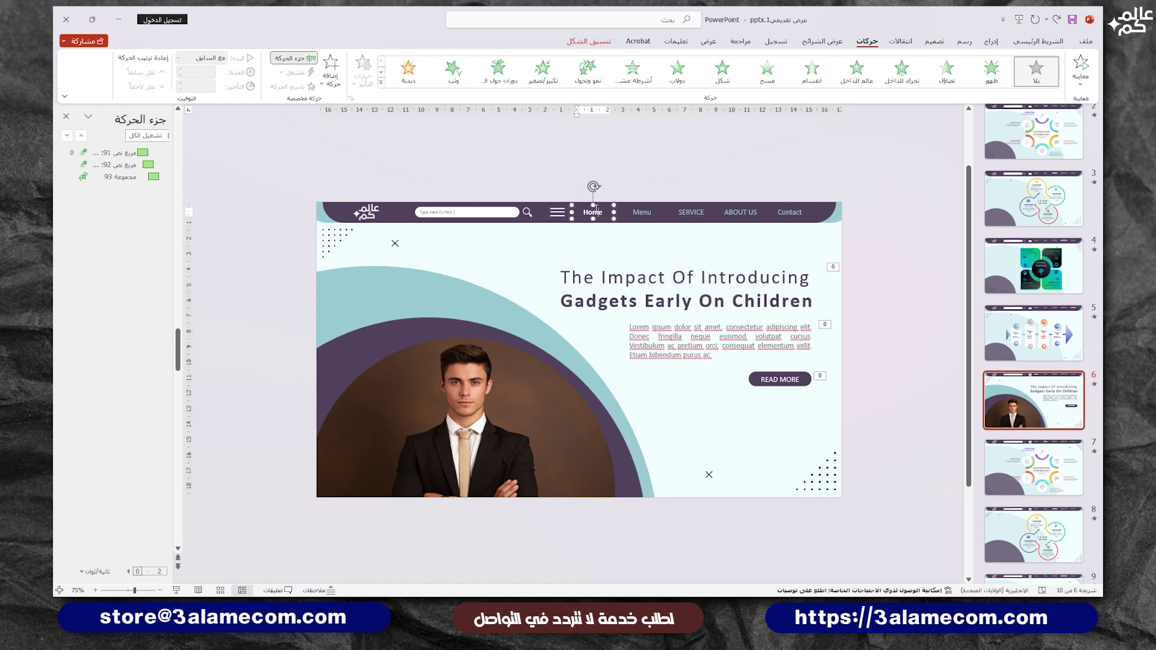
right_click(594, 209)
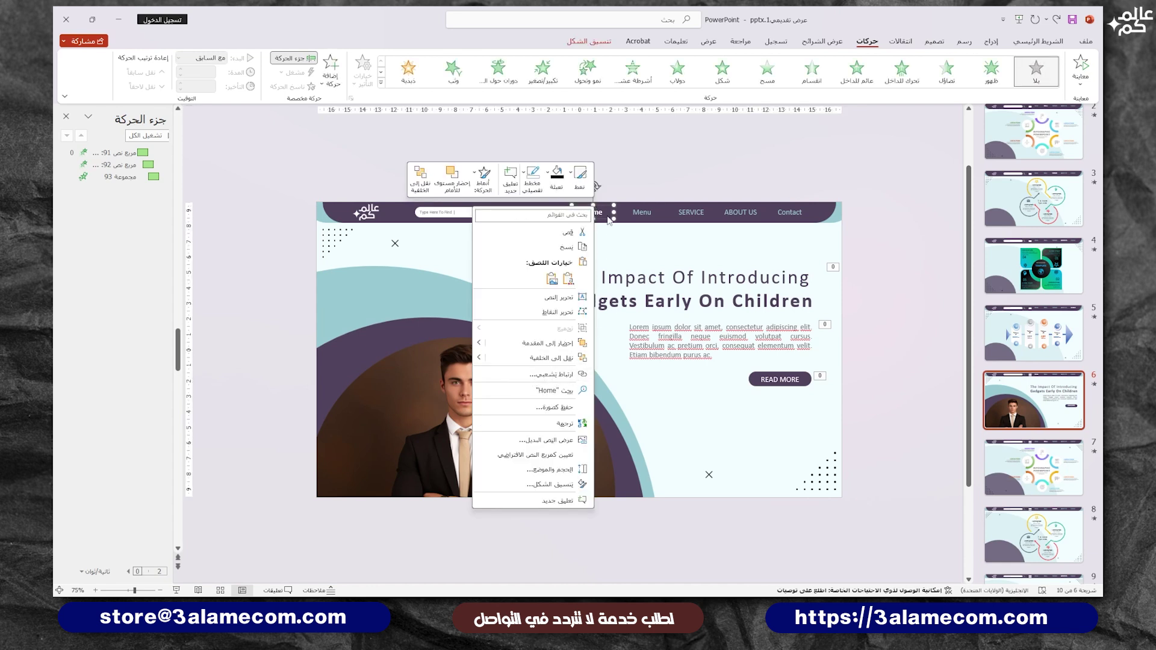
left_click(608, 209)
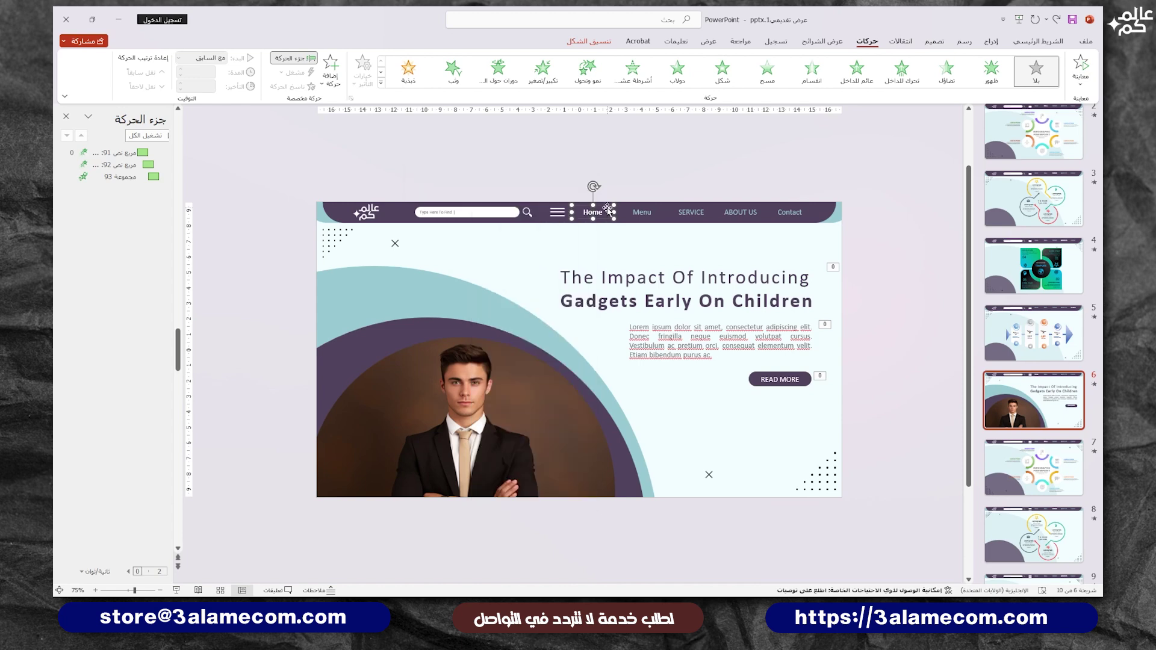
left_click(993, 43)
left_click(747, 78)
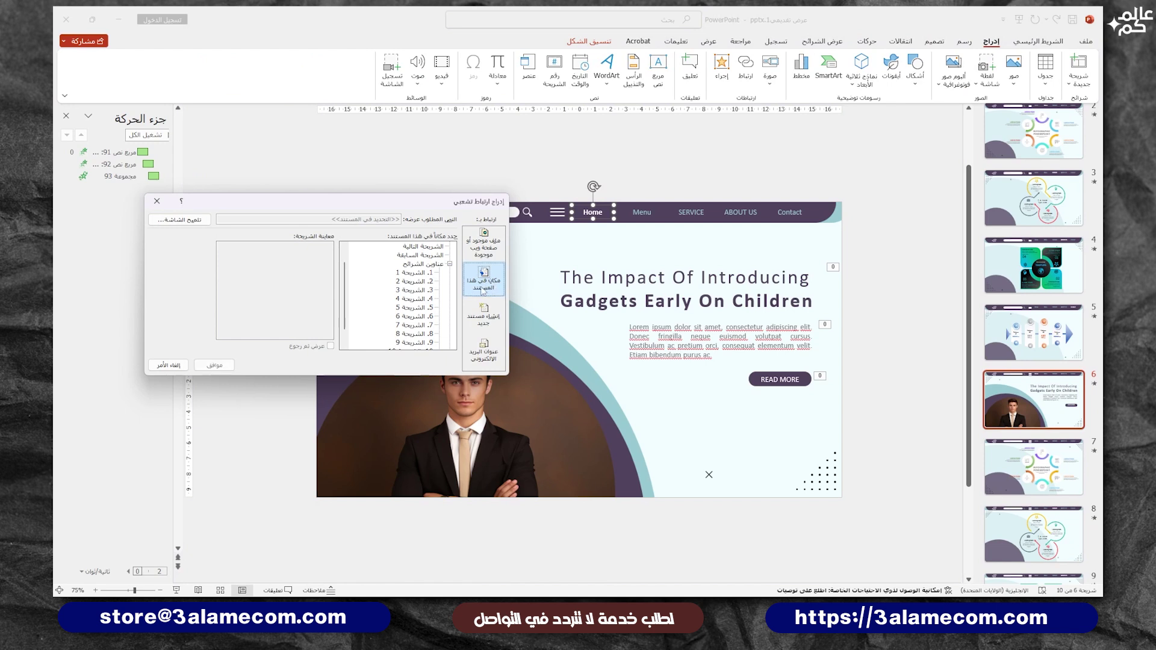
scroll(424, 296, "down", 1)
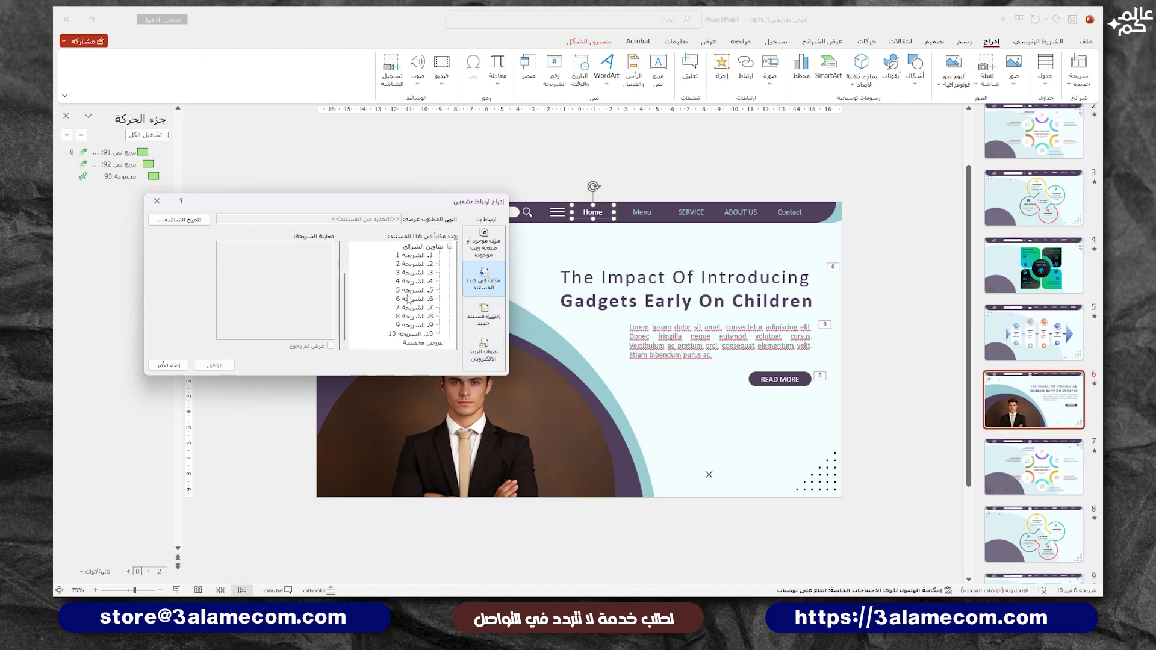
left_click(408, 299)
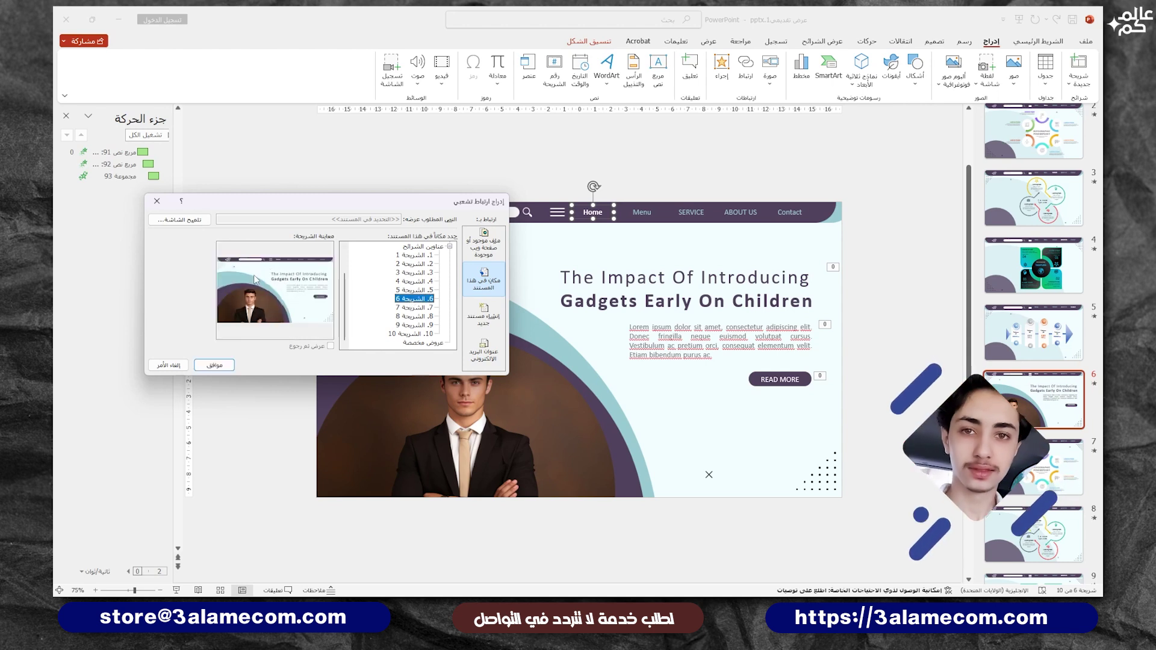
left_click(214, 365)
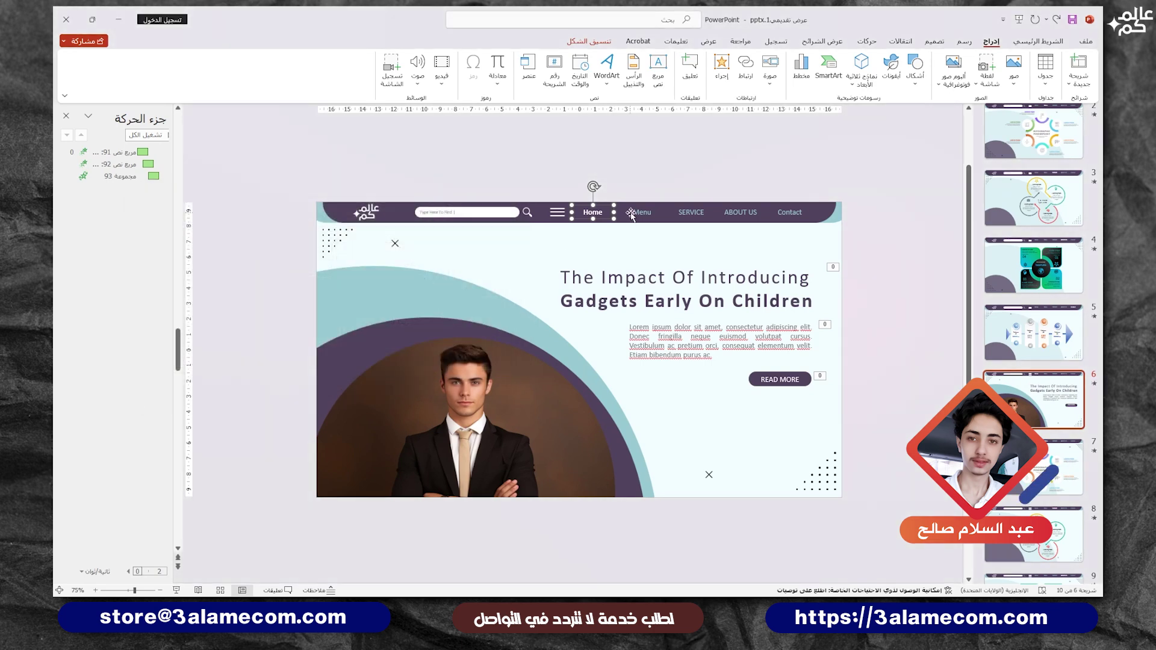
Hyperlink the Menu nav item to slide 7 and SERVICE to slide 8.
left_click(643, 210)
right_click(643, 207)
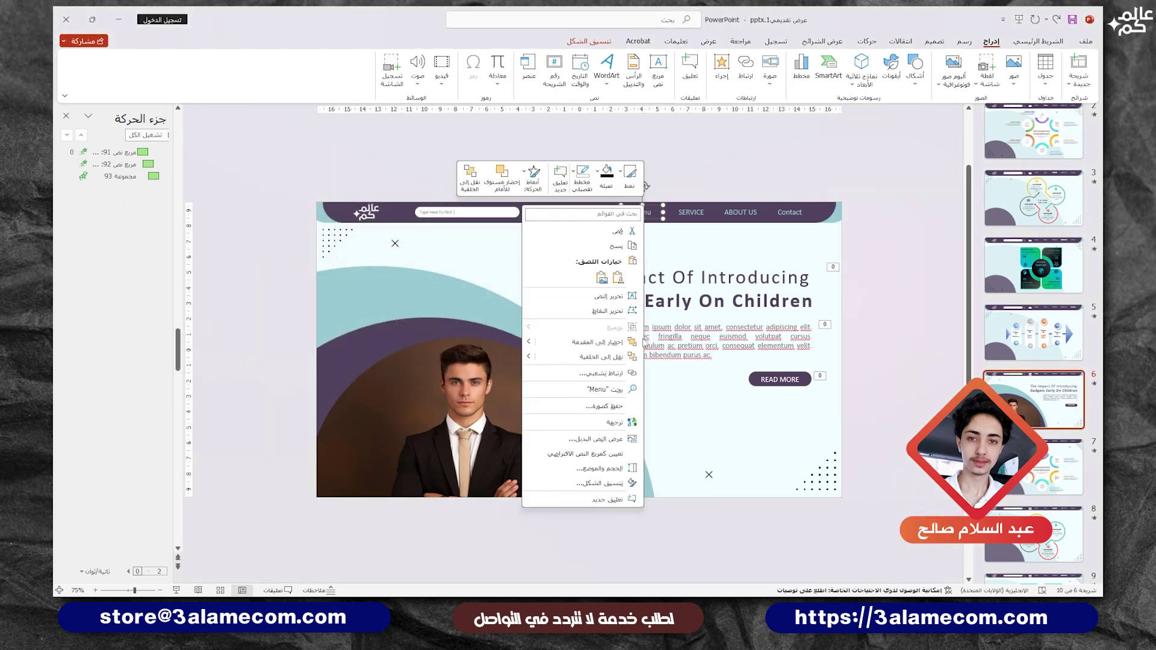
left_click(602, 373)
left_click(413, 324)
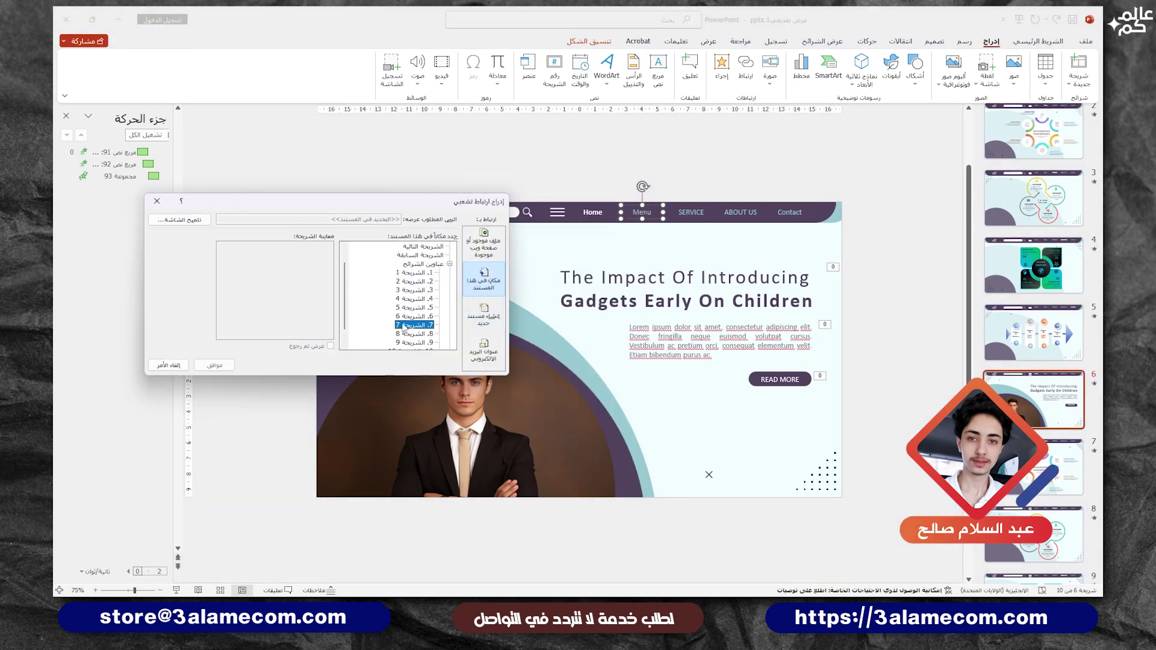
left_click(229, 364)
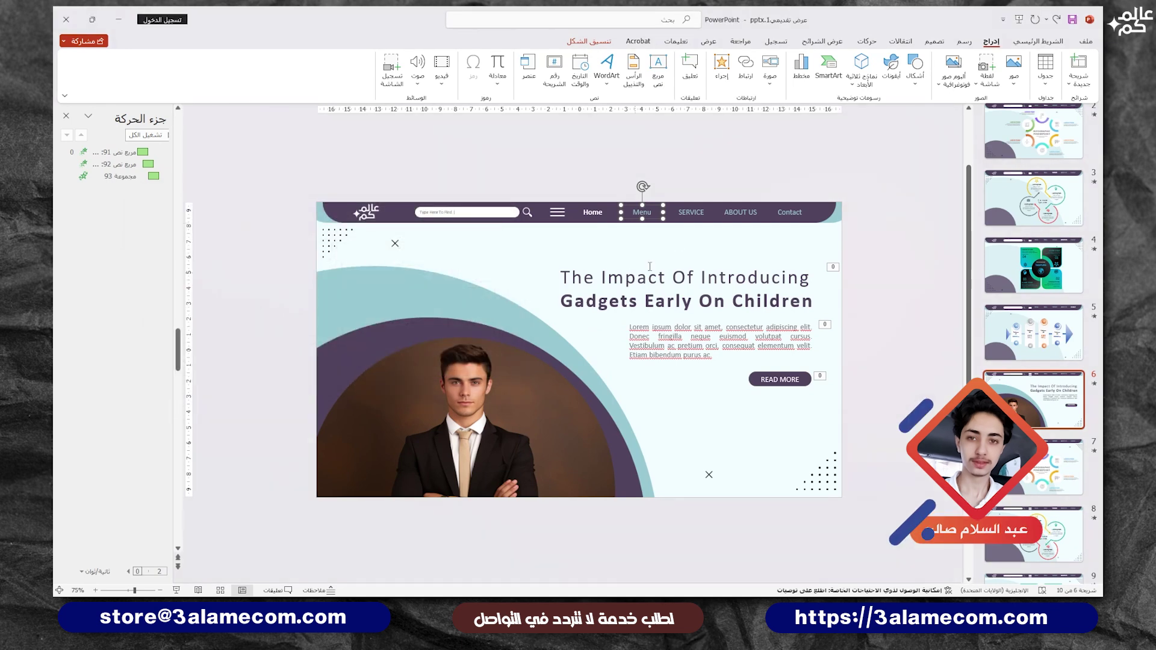
right_click(691, 212)
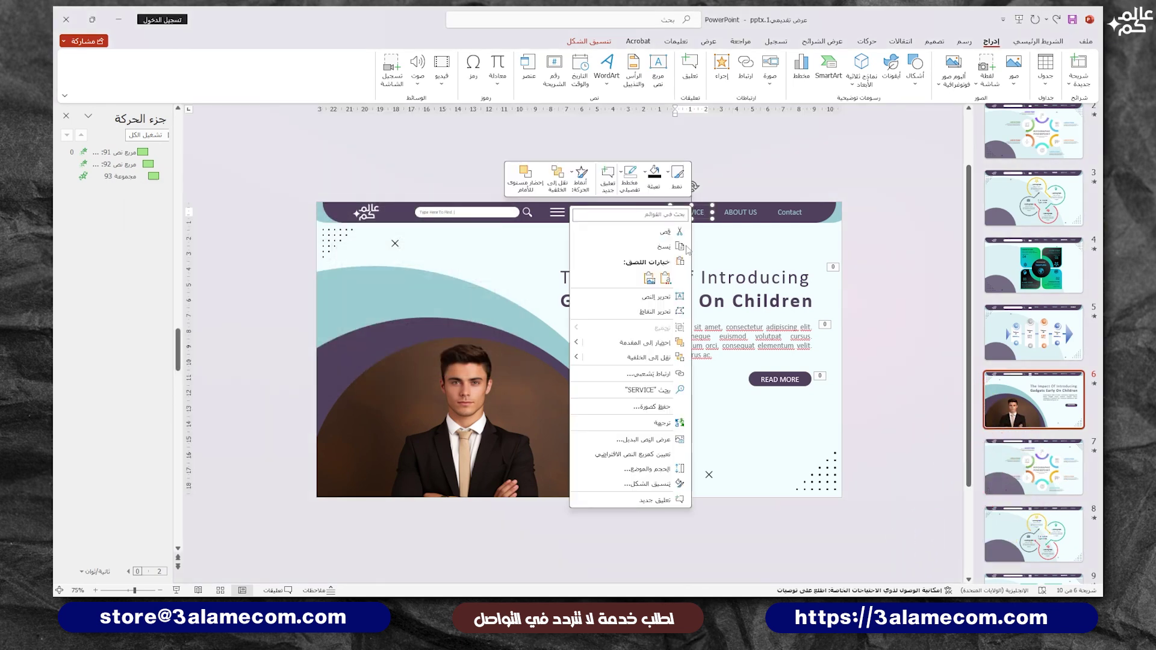
left_click(654, 374)
left_click(414, 334)
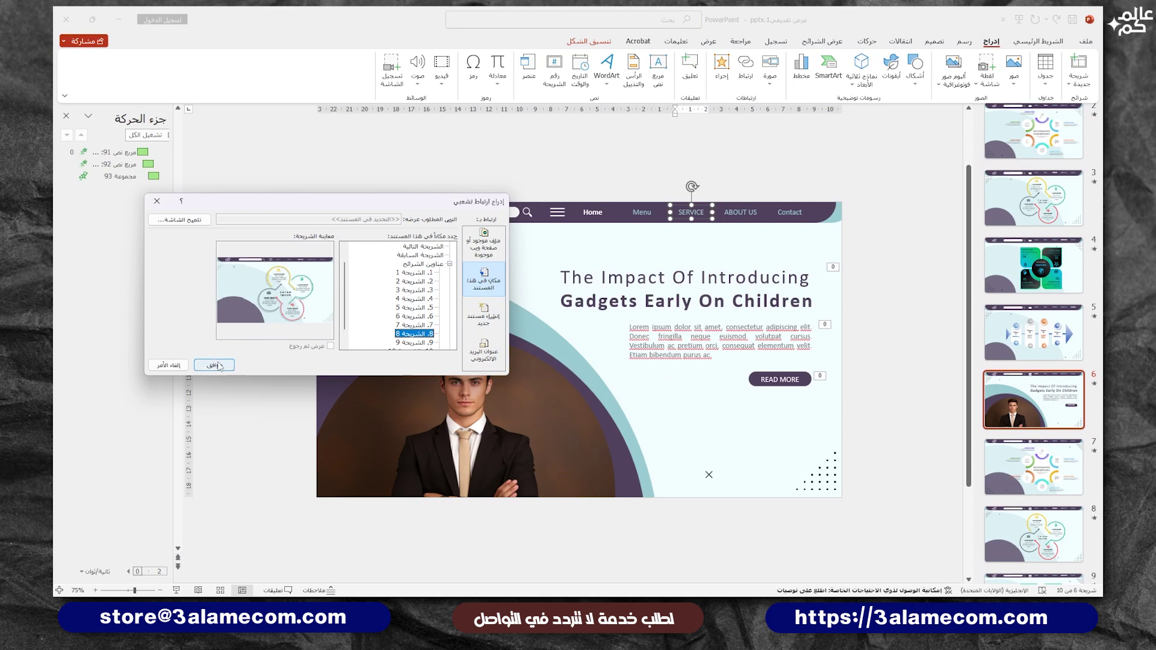
left_click(218, 366)
Hyperlink ABOUT US to slide 9 and Contact to slide 10, then select all five nav items.
right_click(743, 209)
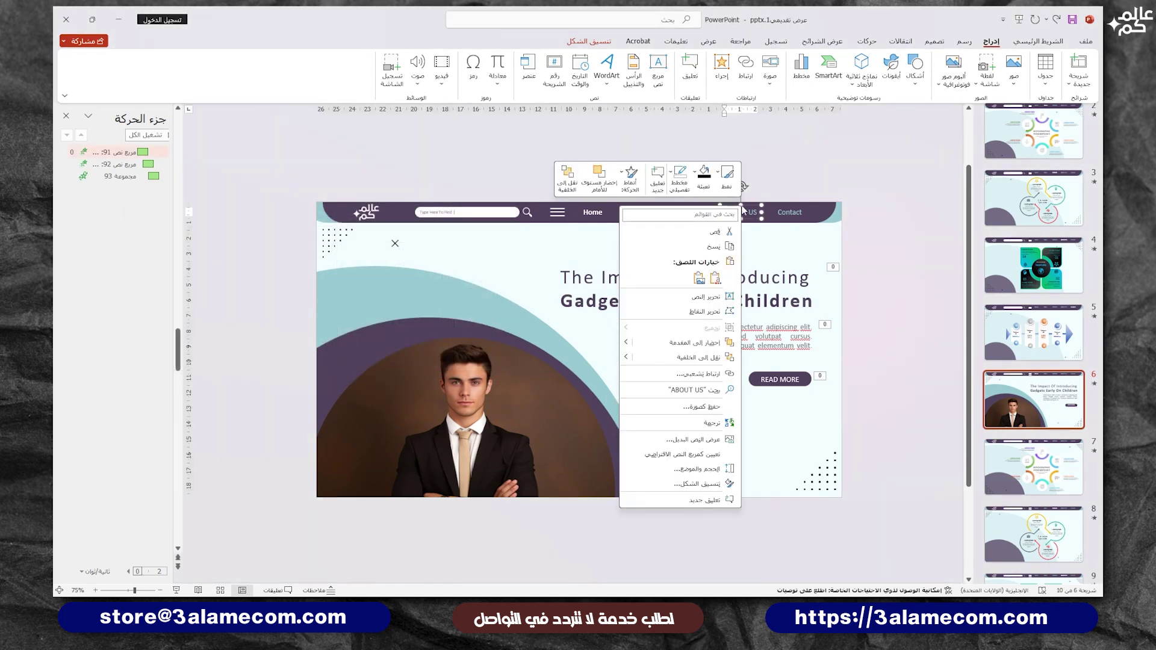
left_click(704, 374)
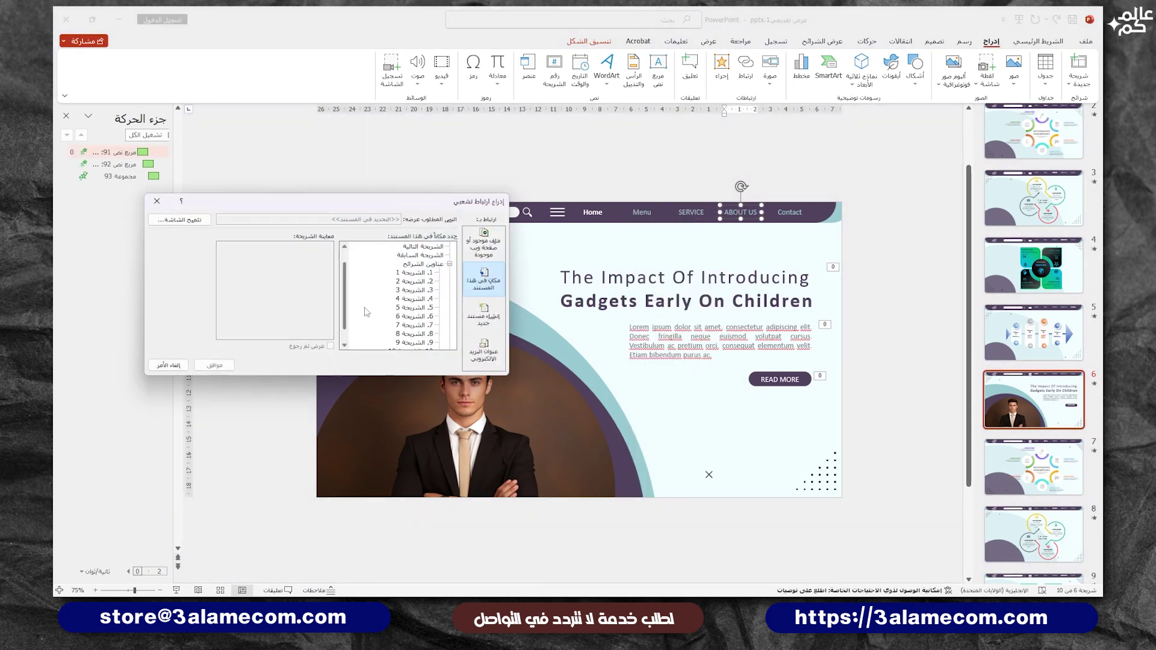
scroll(367, 312, "down", 1)
left_click(414, 325)
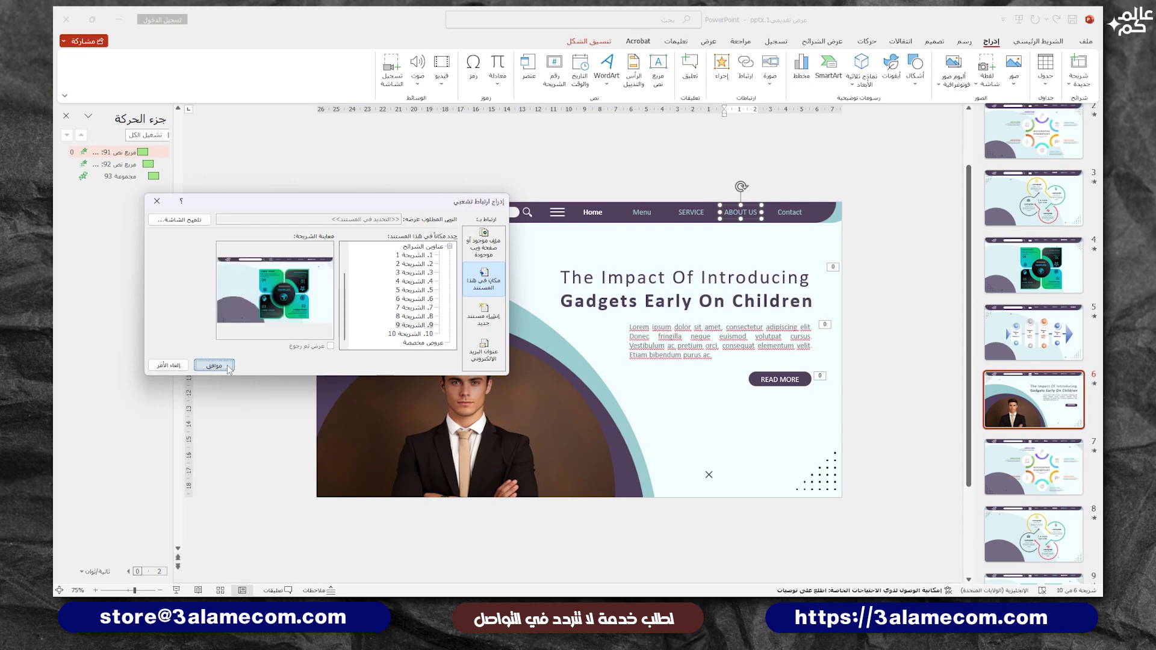
left_click(214, 365)
right_click(791, 208)
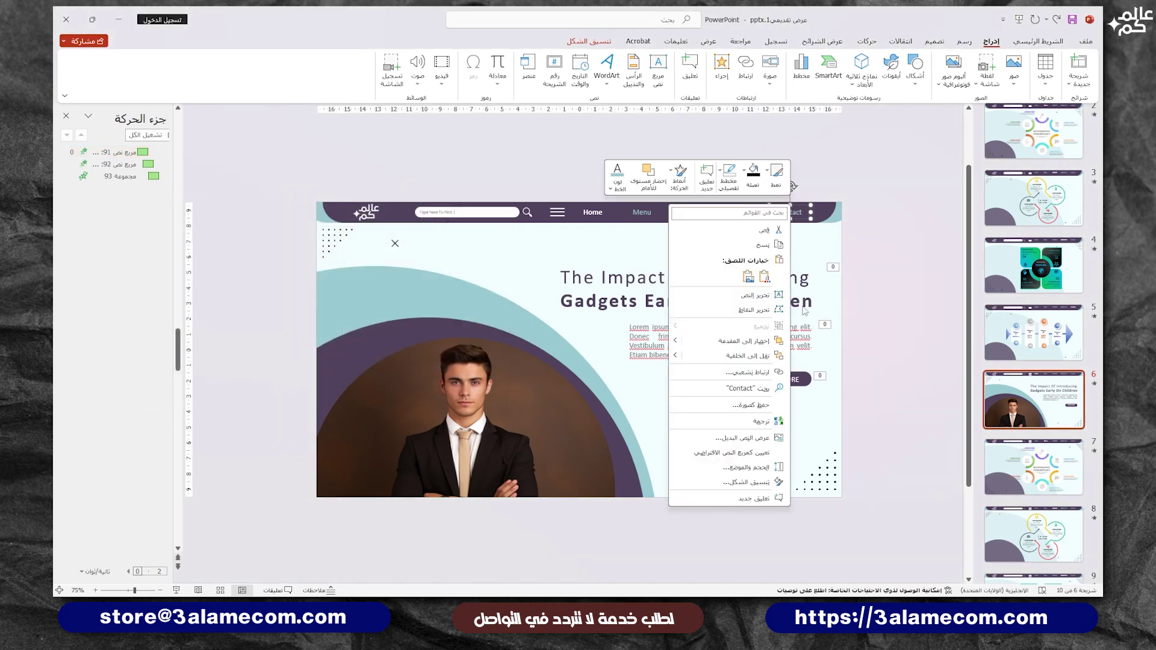
left_click(754, 373)
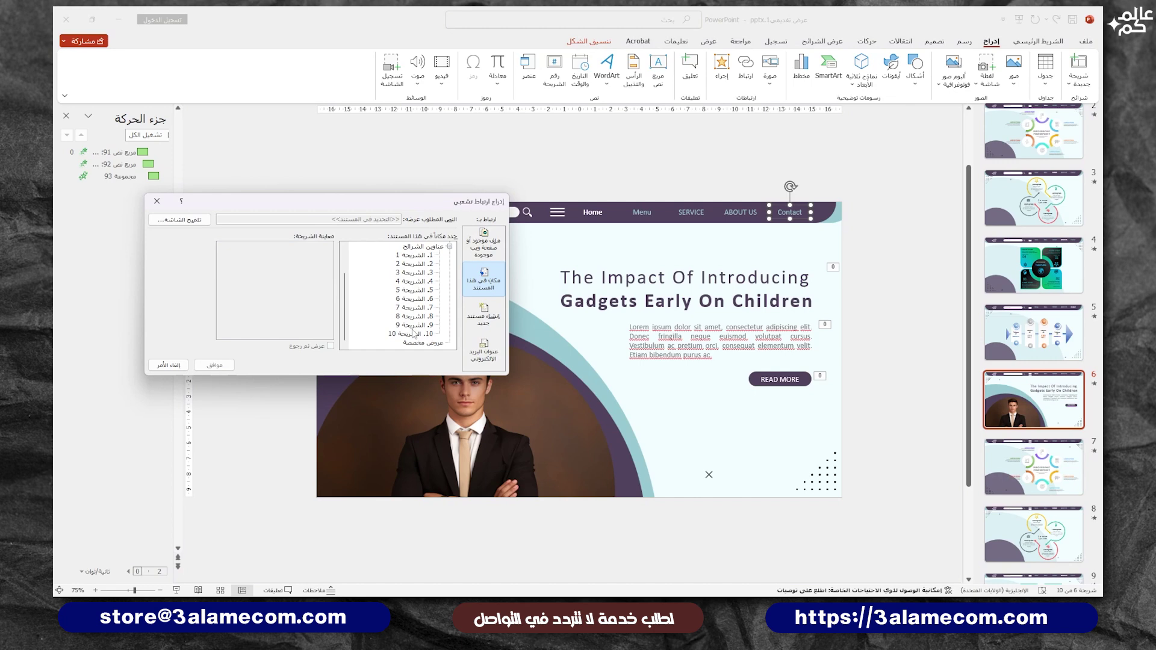
left_click(414, 333)
left_click(214, 365)
left_click(875, 245)
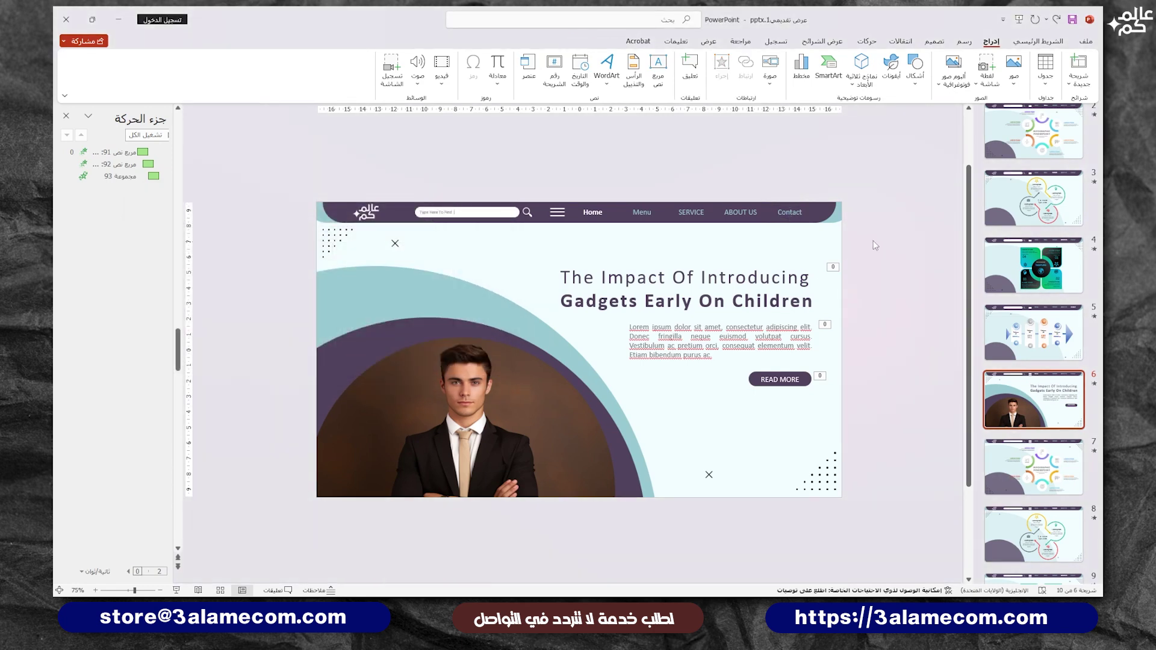
left_click_drag(889, 170, 559, 243)
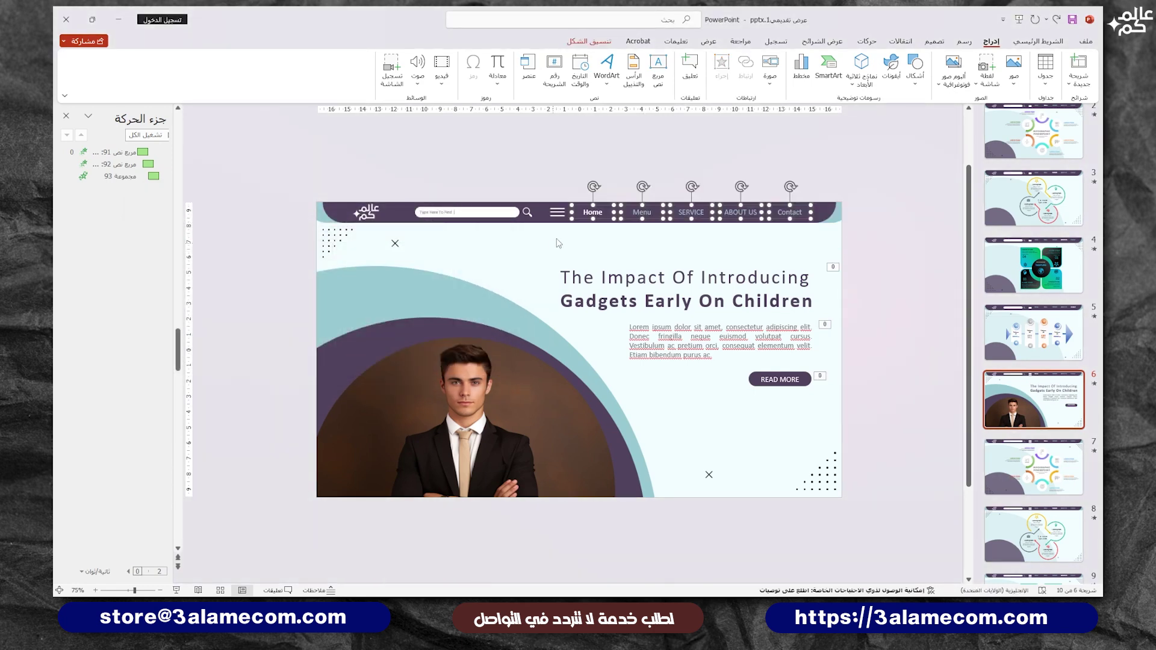
On slide 7, replace the old nav items with the linked ones and colour the Menu label white.
left_click(1033, 467)
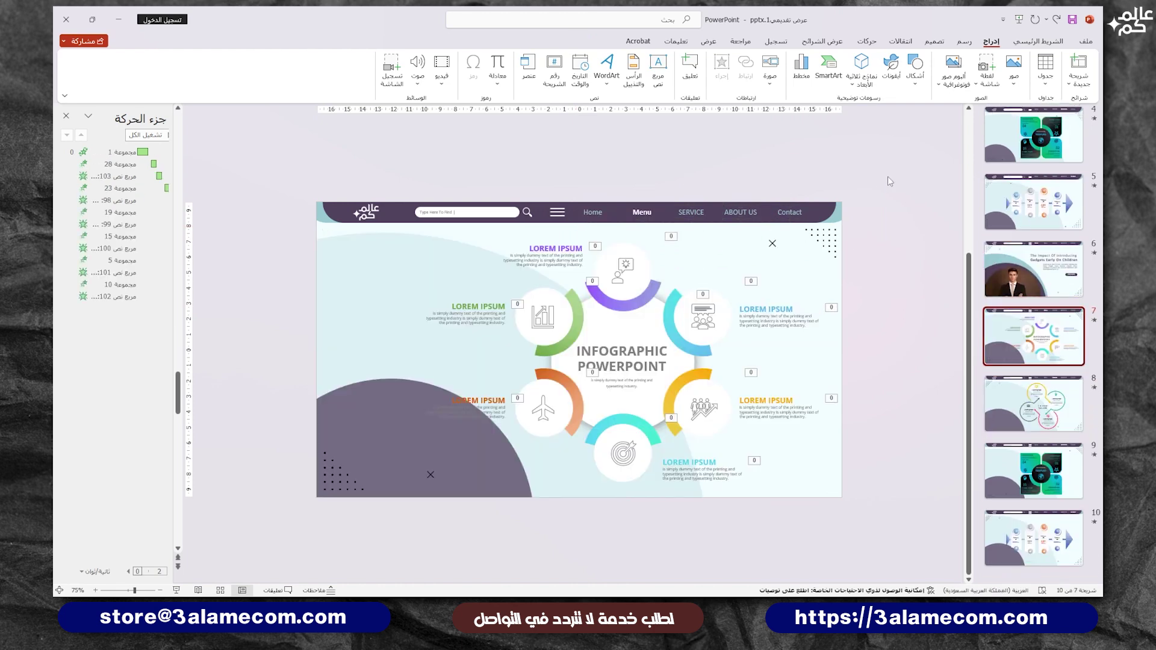
left_click_drag(888, 176, 566, 239)
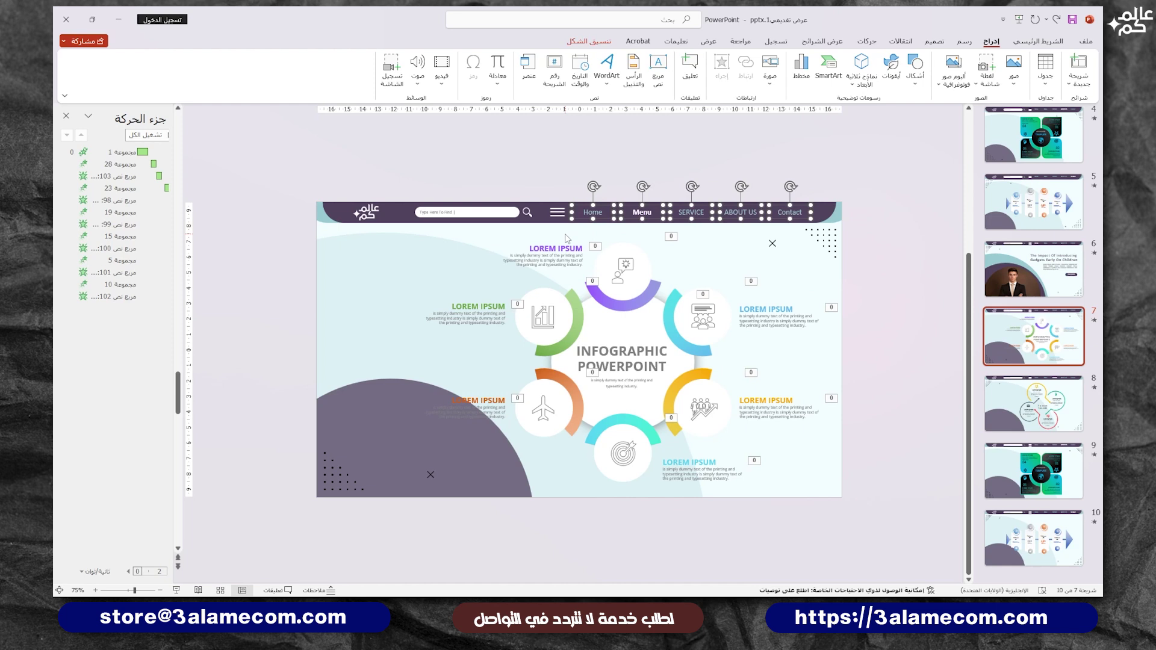
key("Delete")
key("ctrl+v")
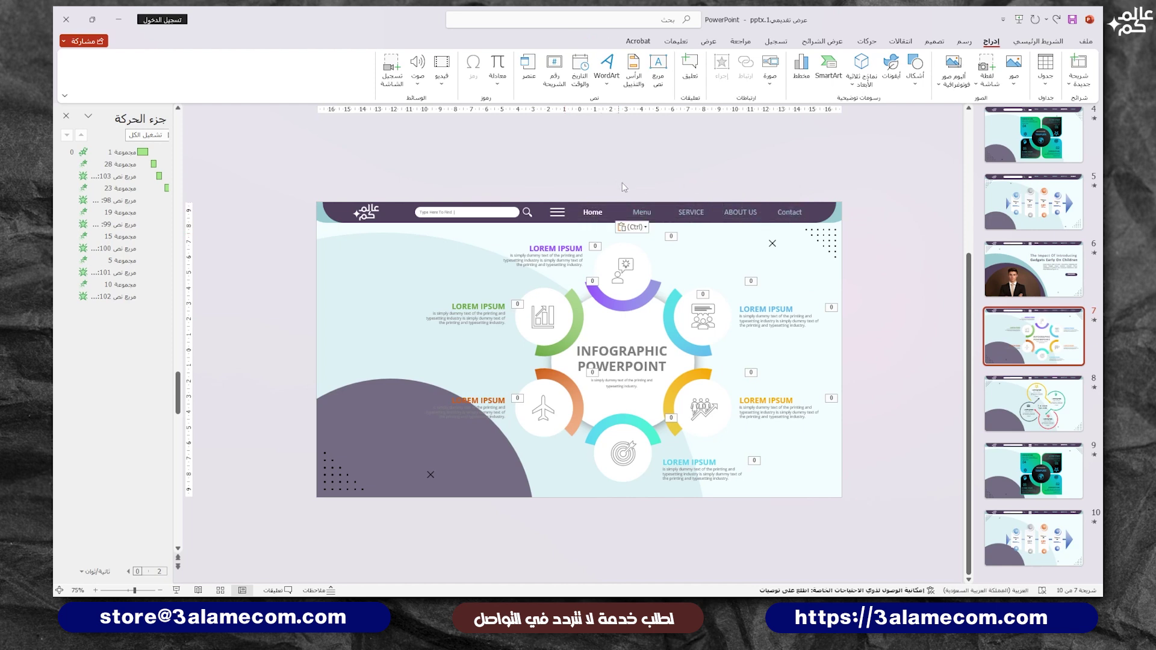
left_click(641, 211)
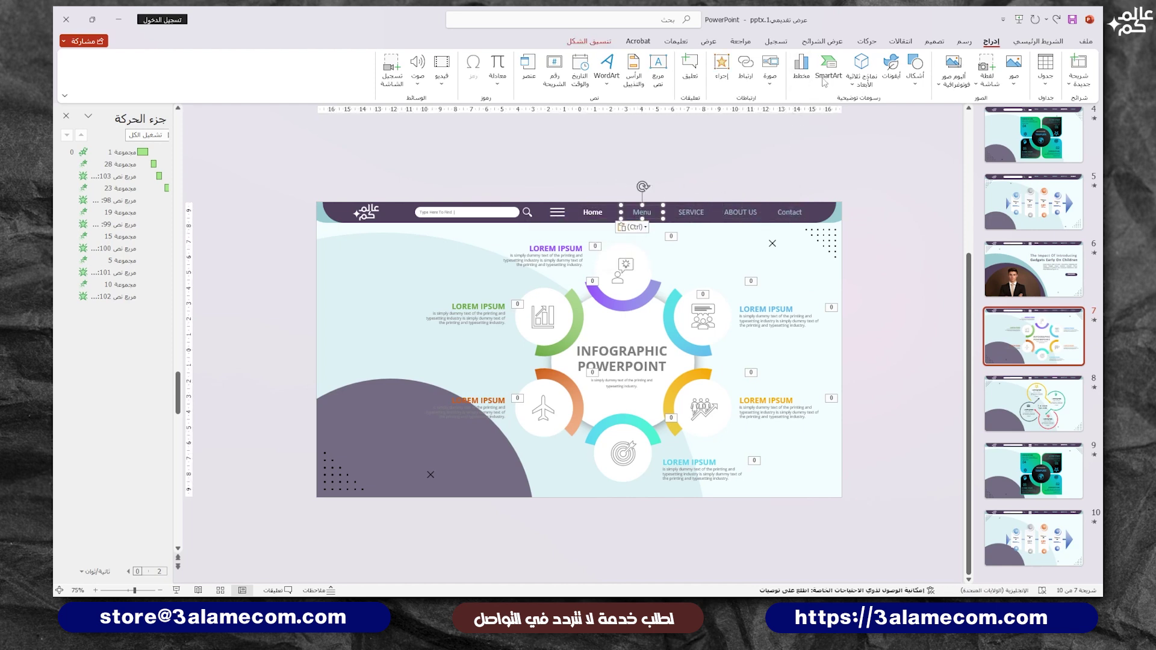
left_click(1023, 41)
left_click(760, 80)
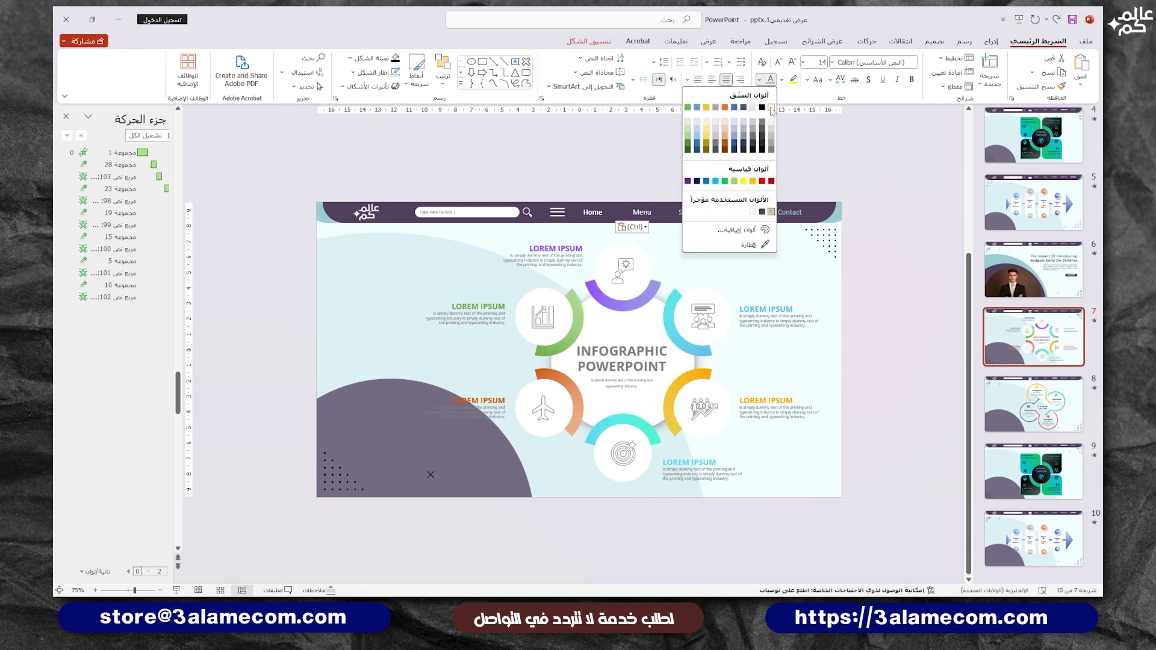
left_click(770, 90)
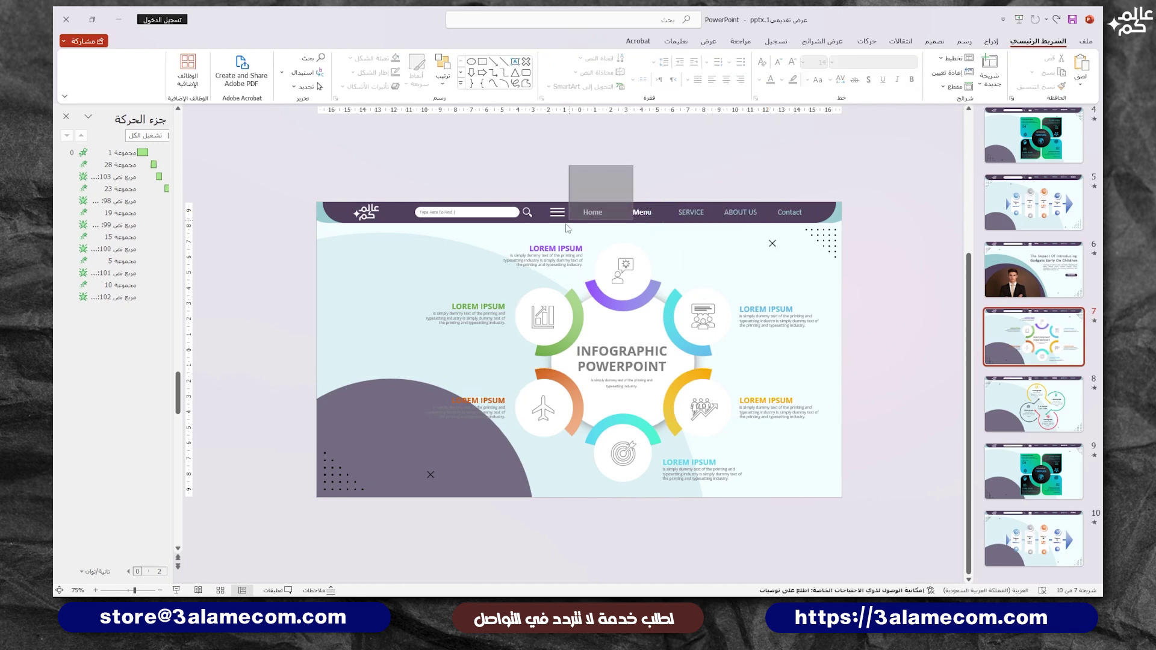
left_click(592, 212)
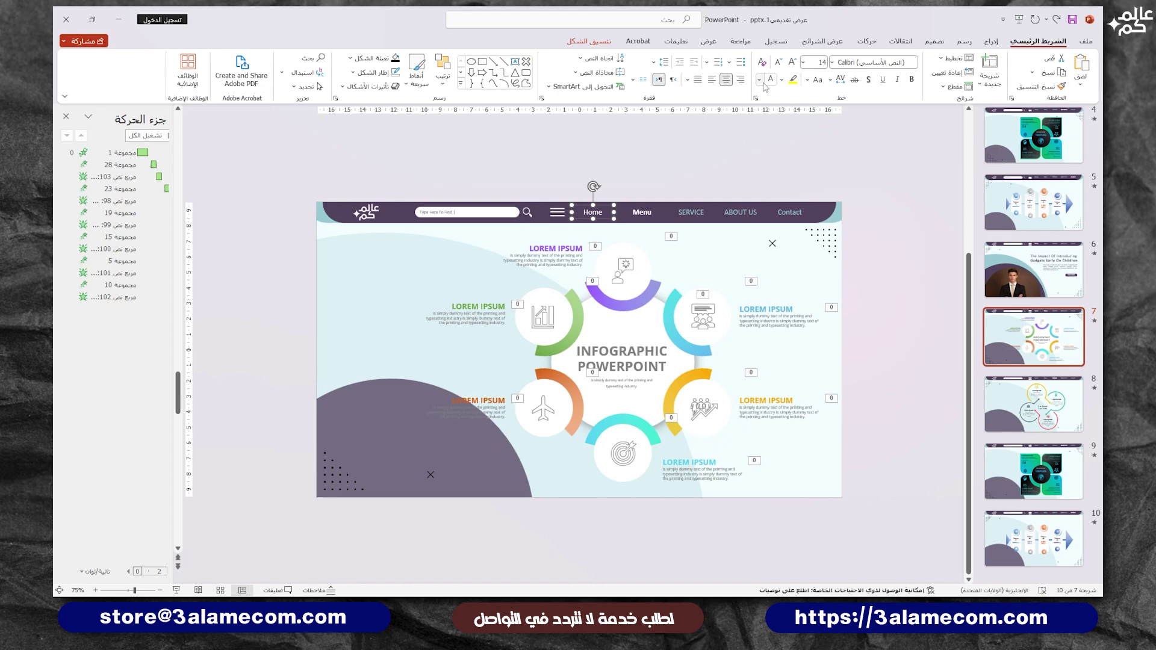
left_click(760, 81)
Paste the linked nav labels onto slide 8 and select its SERVICE label.
left_click(771, 212)
left_click(1033, 421)
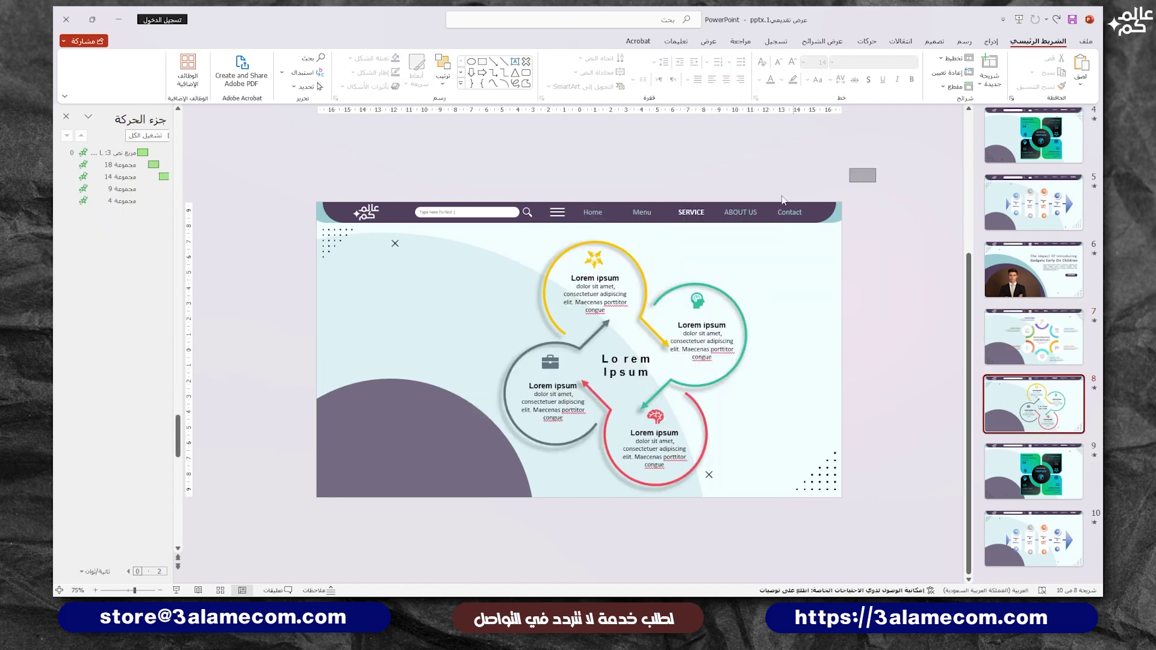
key("ctrl+v")
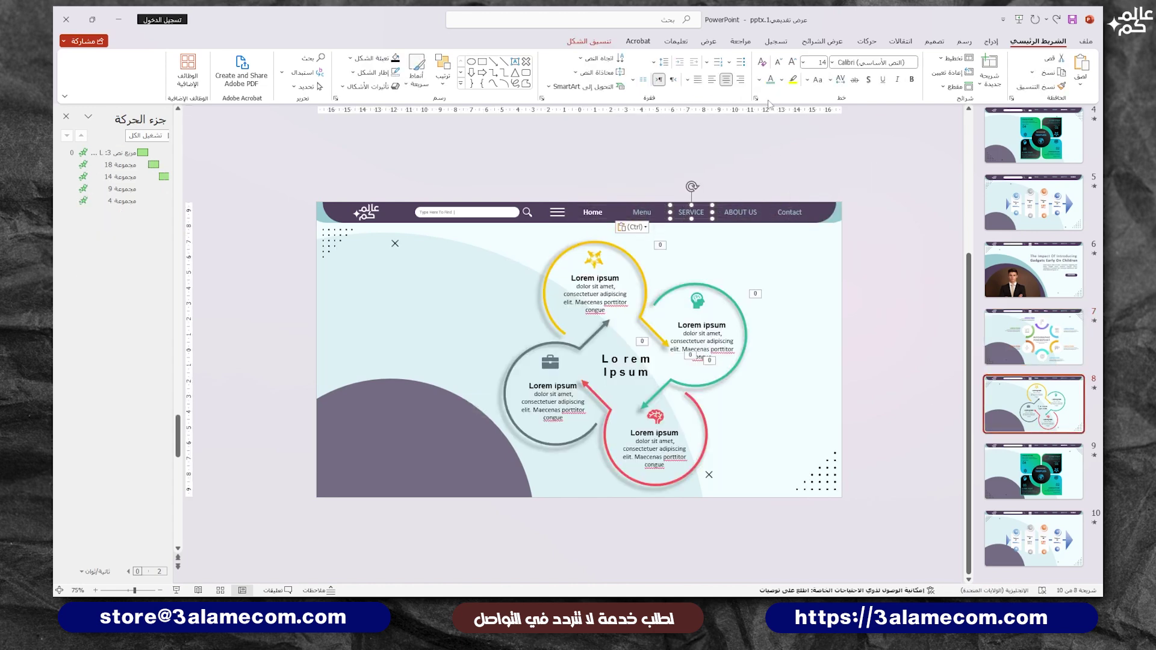
left_click(691, 212)
left_click(593, 212)
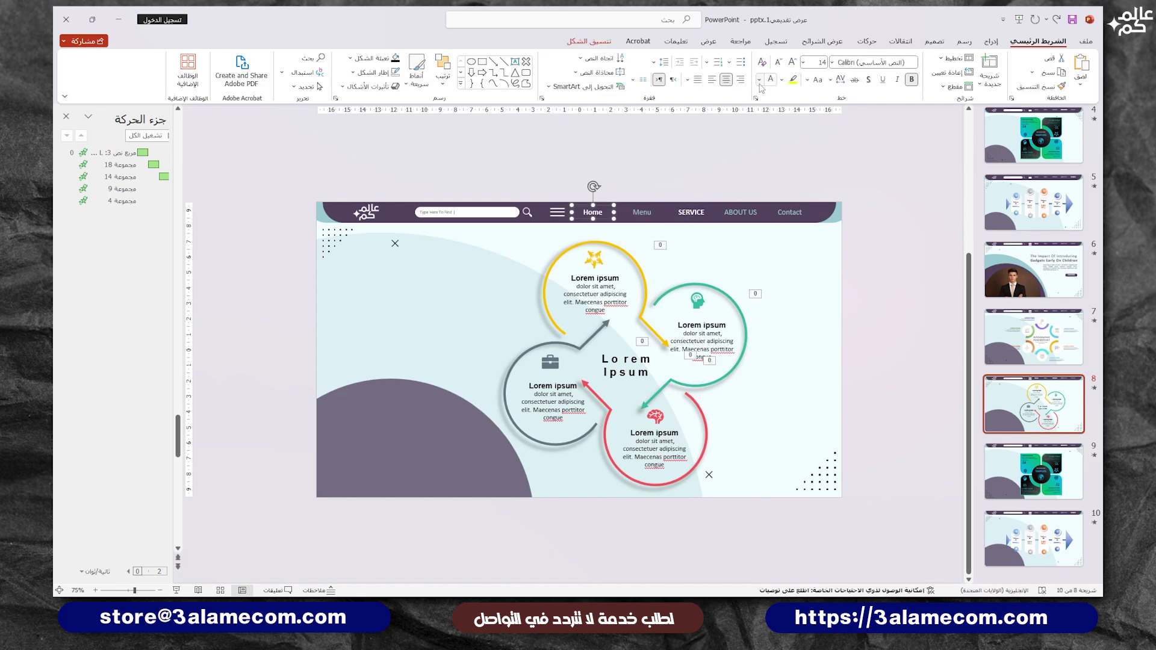
Paste the linked nav labels onto slide 9 and make ABOUT US white.
key("Page_Down")
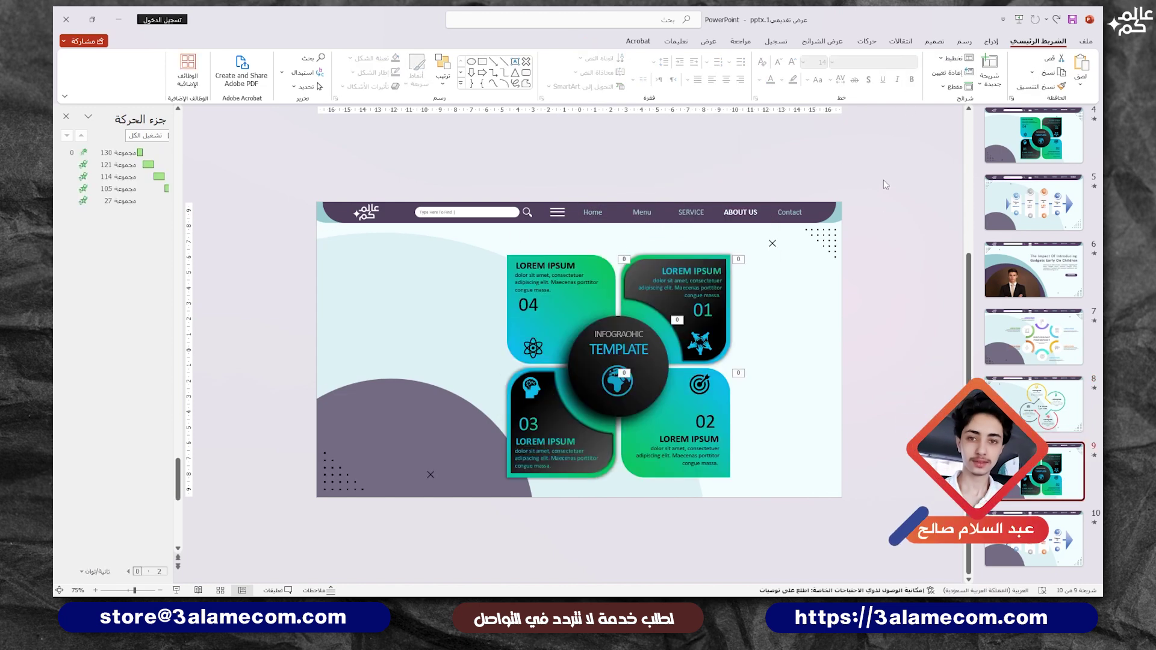
key("ctrl+v")
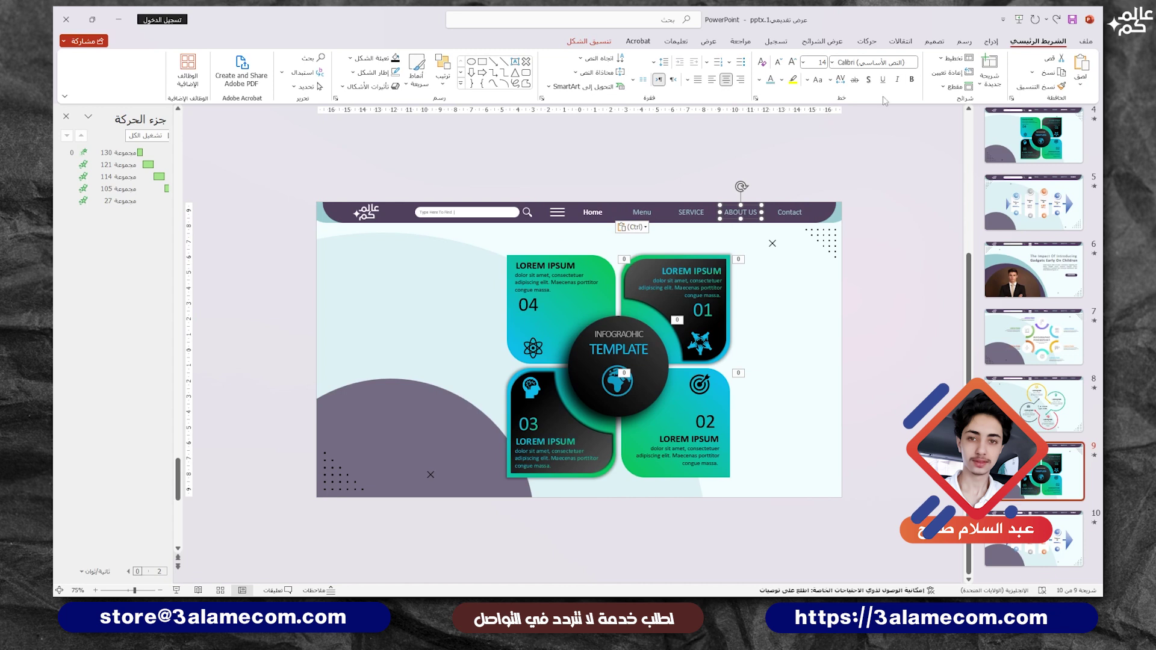
left_click(781, 79)
left_click(754, 211)
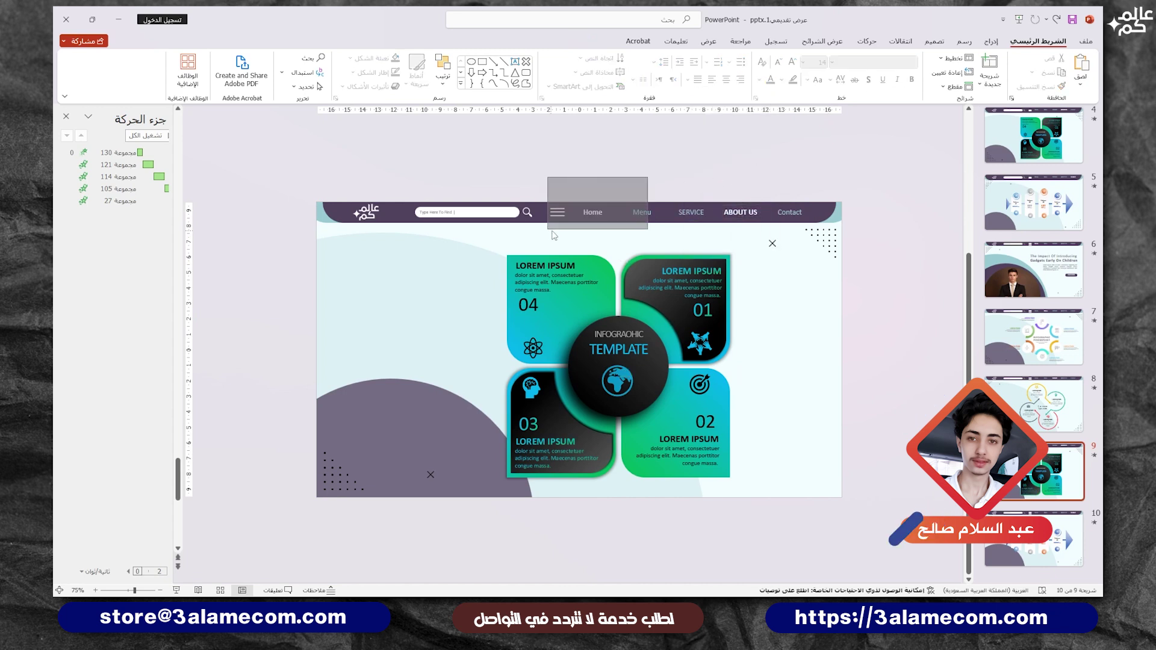
left_click(781, 80)
Paste the nav labels onto slide 10, make Contact white and restore Home's normal colour.
left_click(771, 212)
key("Page_Down")
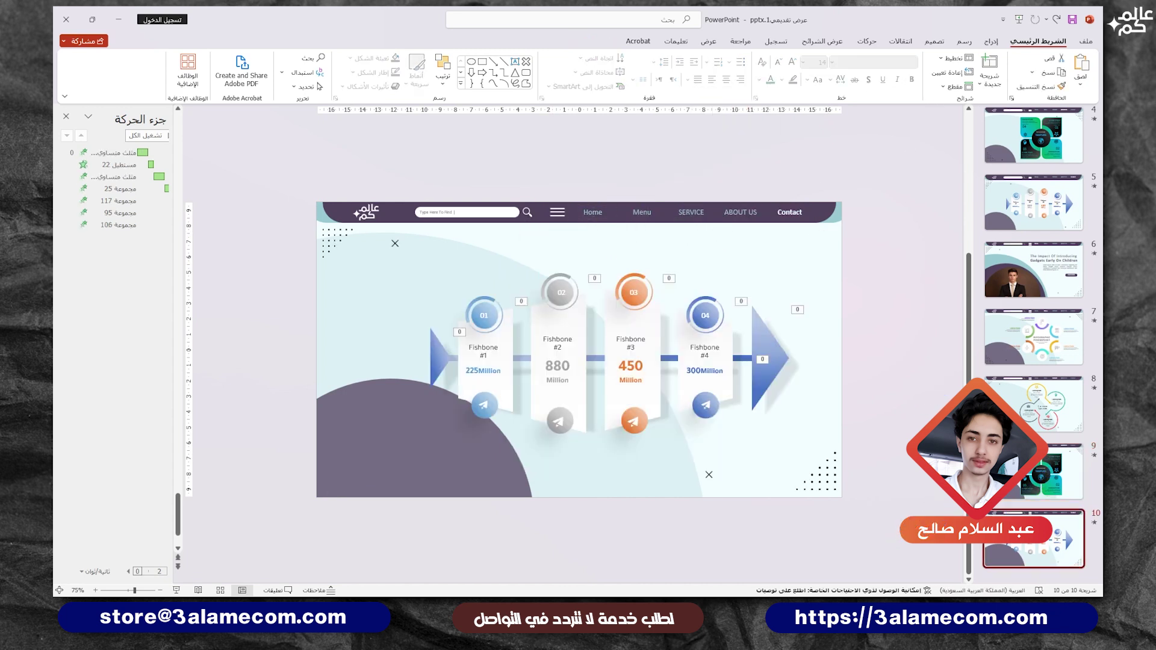
key("ctrl+v")
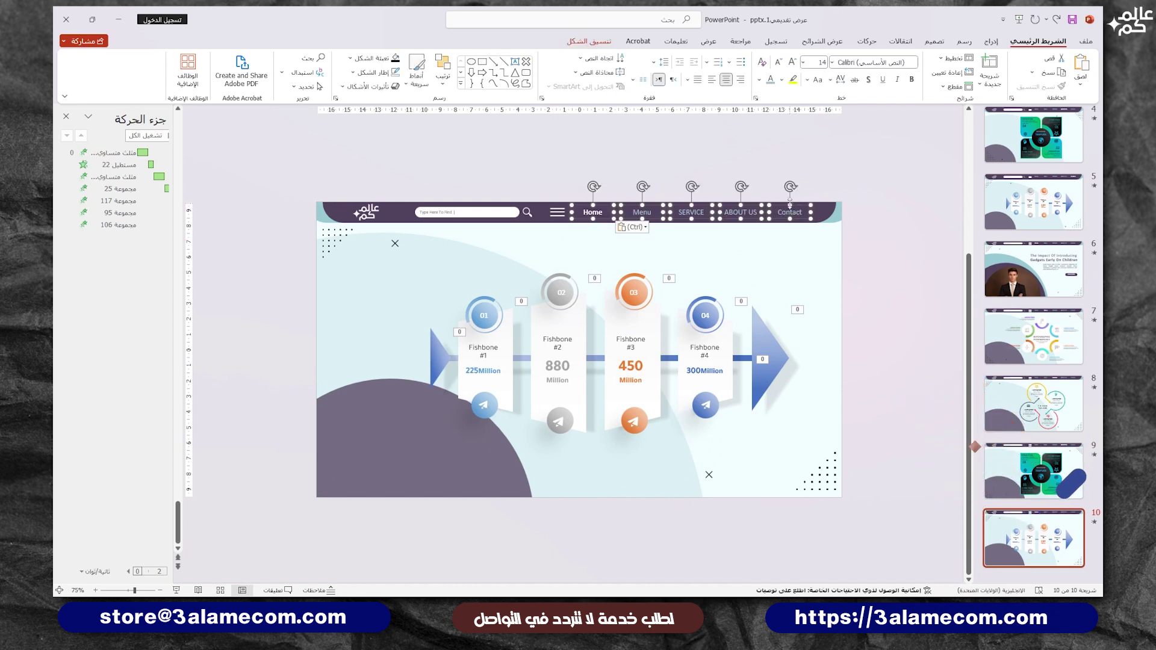
left_click(793, 201)
left_click(759, 79)
left_click(771, 109)
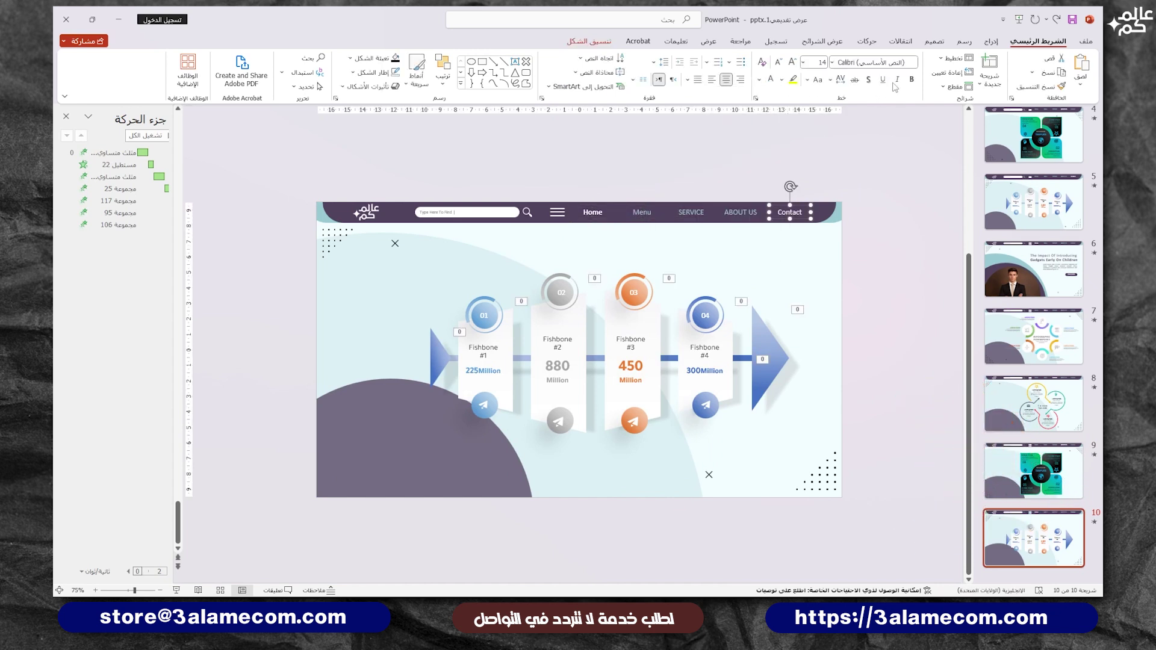
left_click_drag(648, 174, 552, 254)
left_click(759, 79)
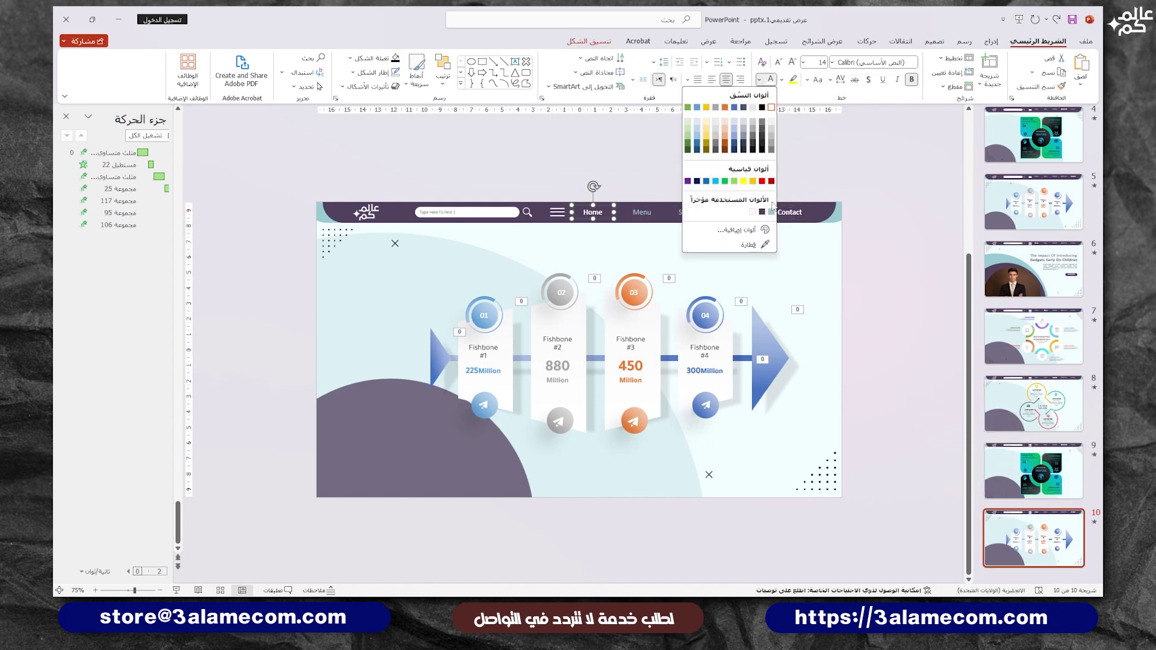
left_click(772, 109)
left_click(999, 265)
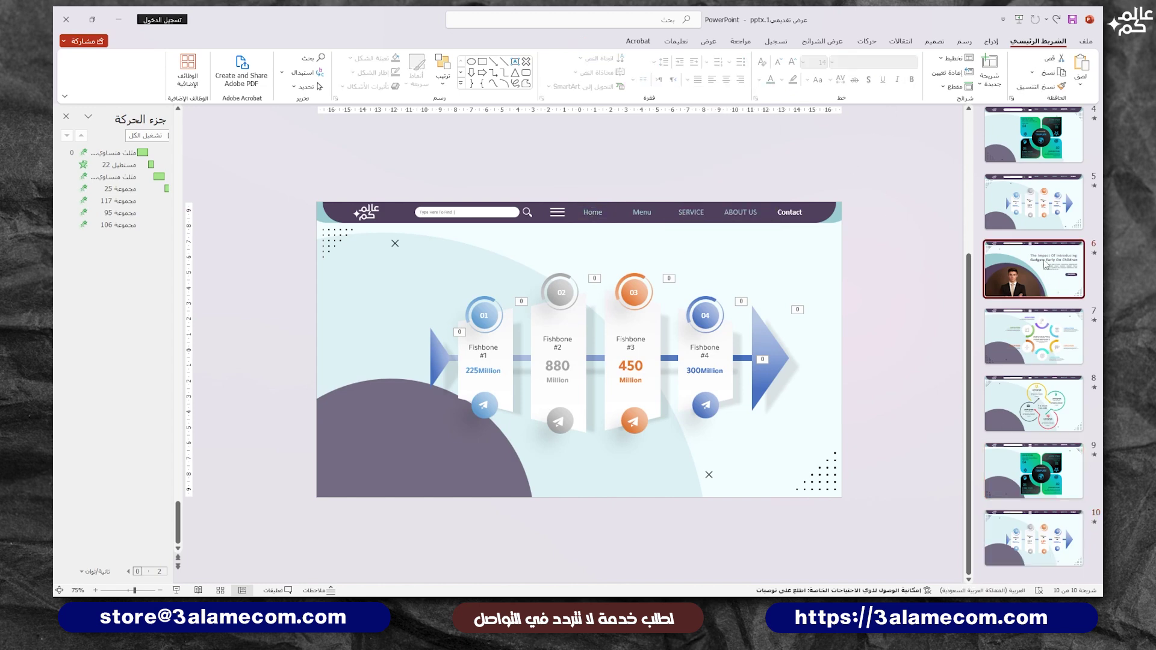
Set the show type to 'Browsed at a kiosk (full screen)' and start the show from slide 6.
left_click(825, 42)
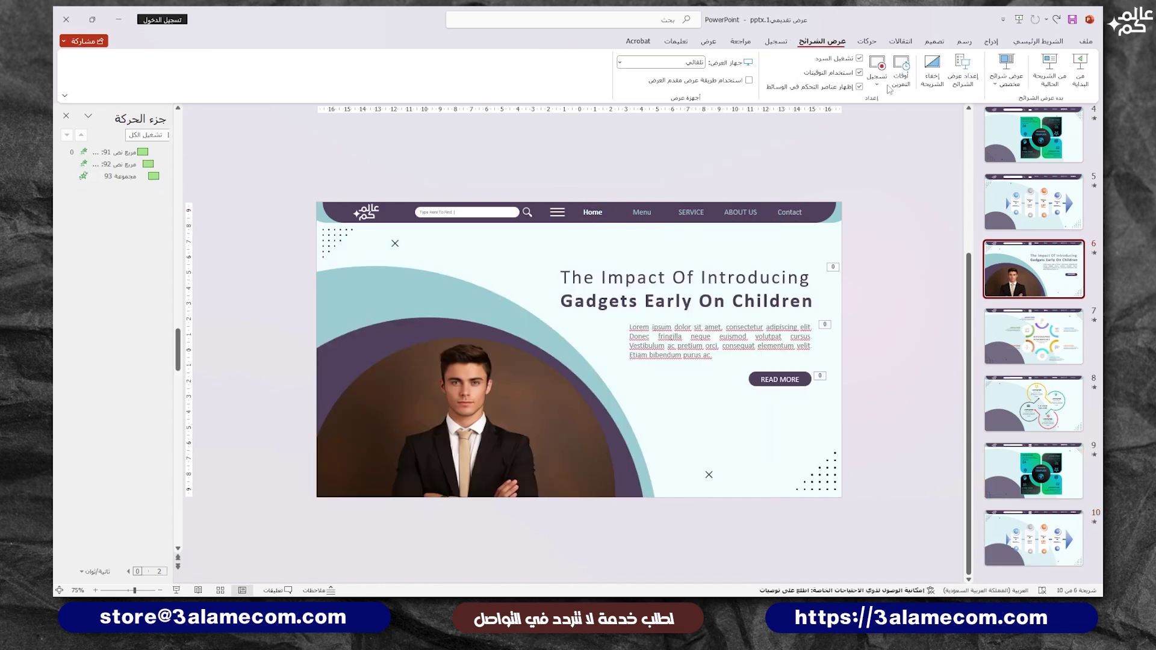
left_click(963, 72)
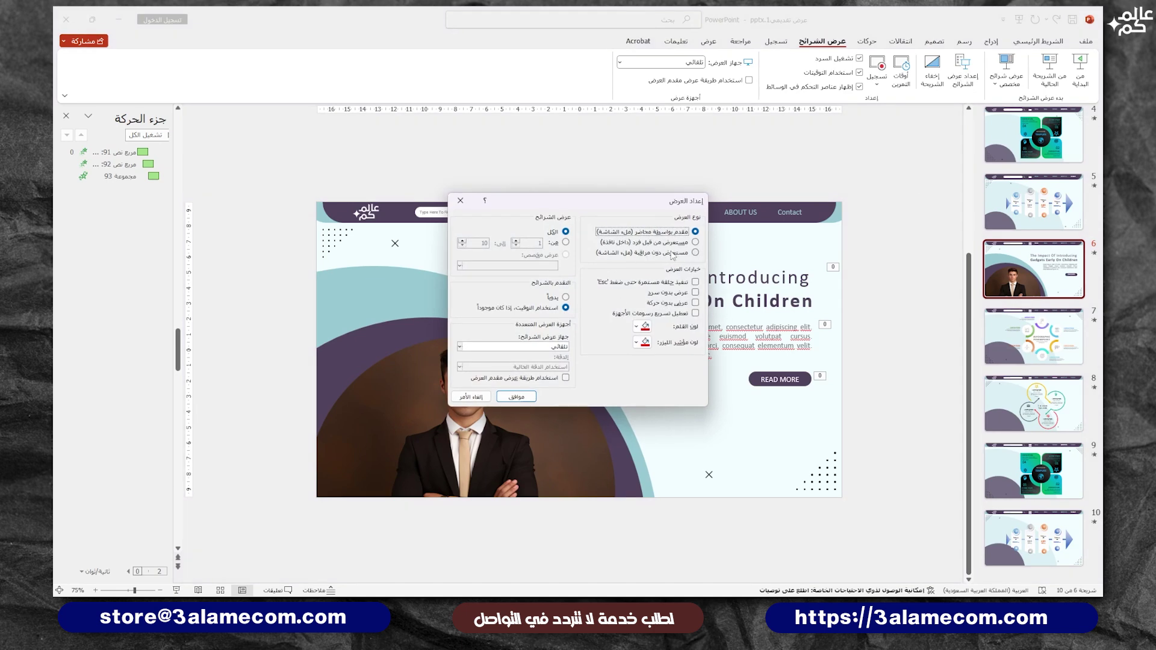
left_click(644, 253)
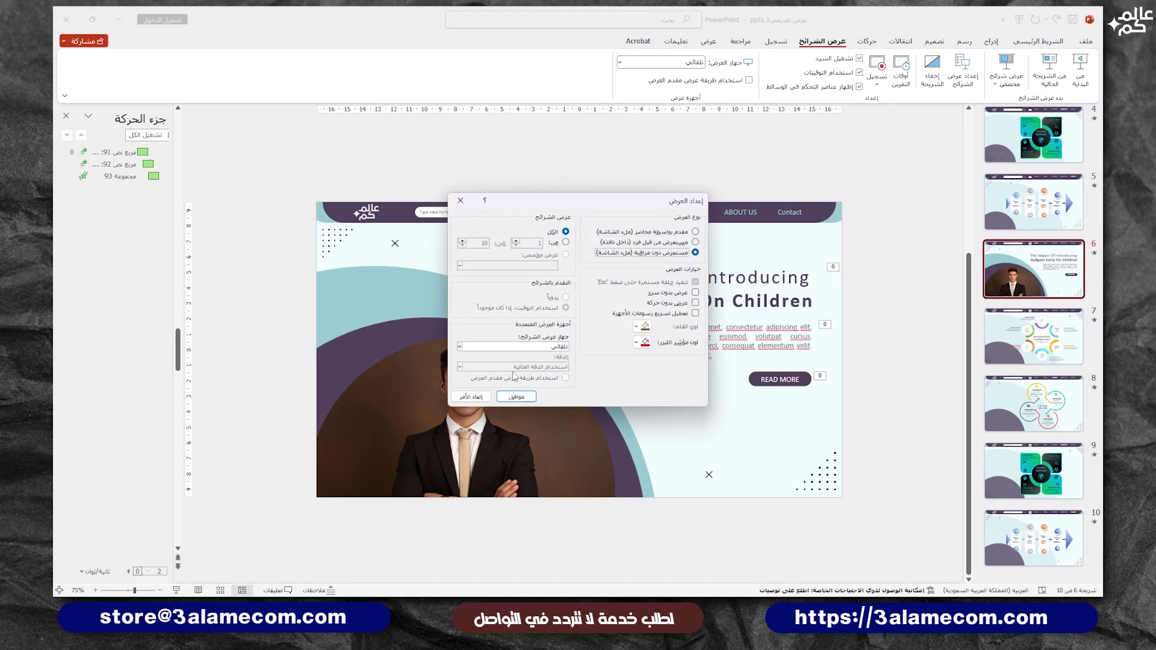
left_click(516, 396)
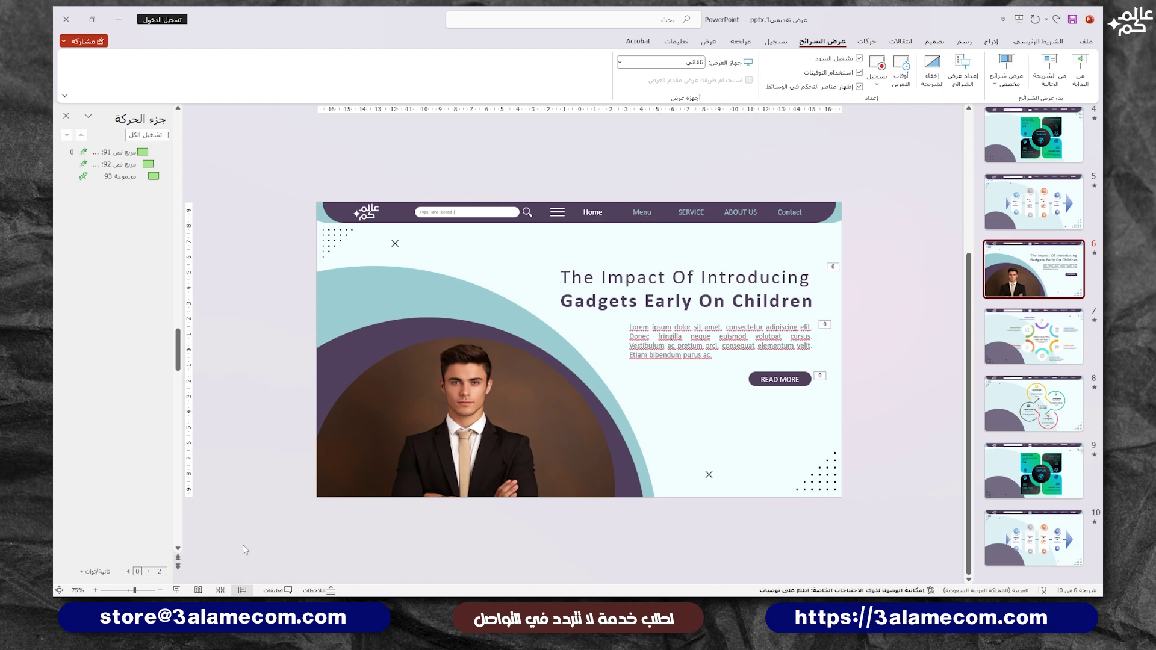
left_click(175, 590)
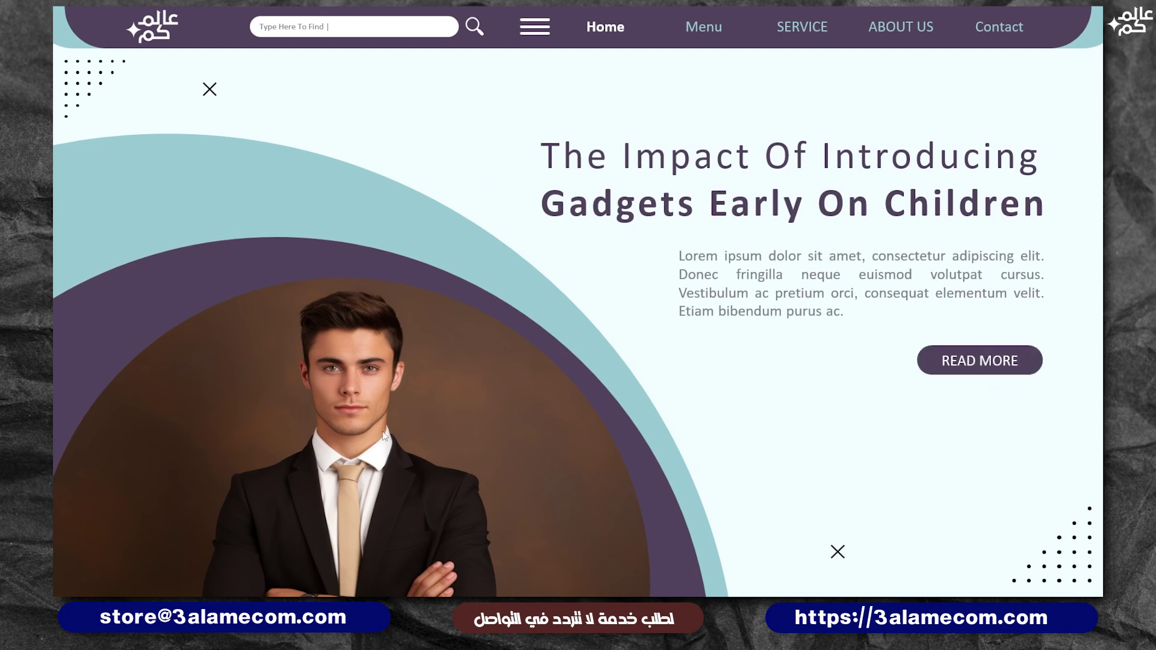
Follow the nav links through Menu, SERVICE, ABOUT US, Contact and Home, then ABOUT US and back Home.
left_click(703, 27)
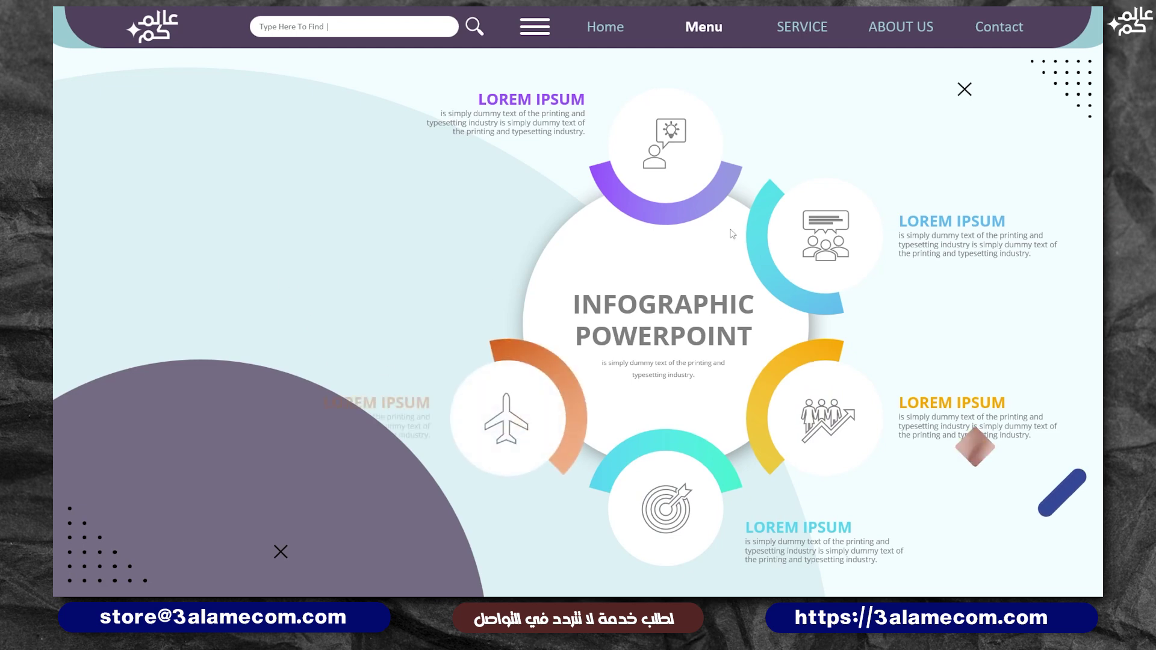
left_click(795, 23)
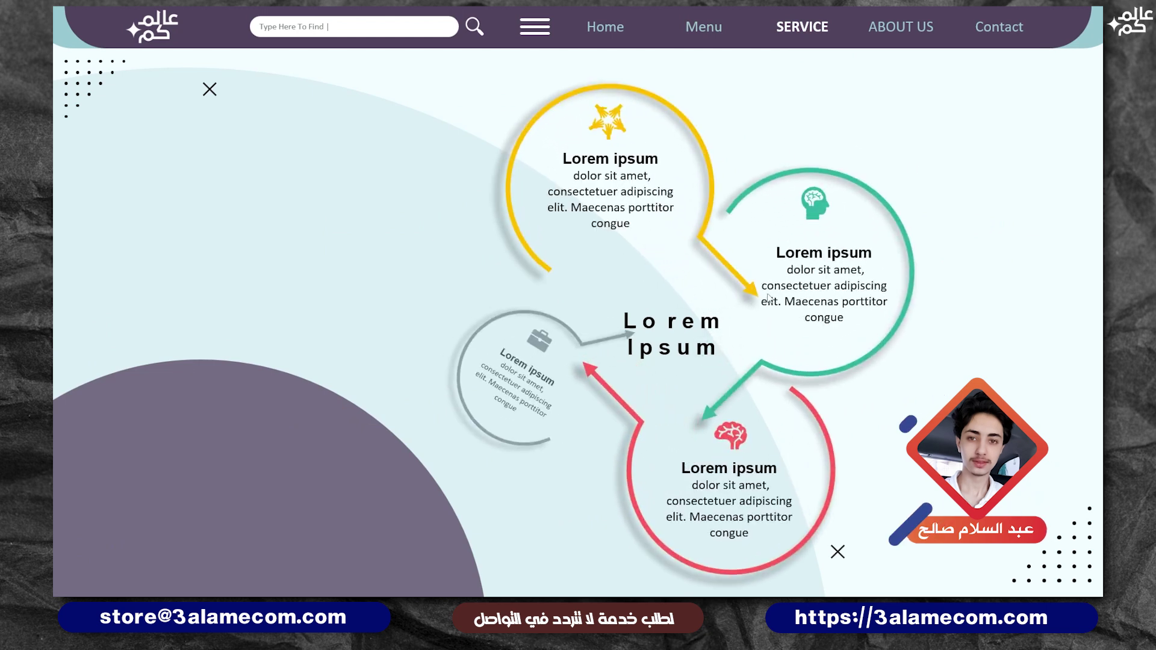
left_click(906, 27)
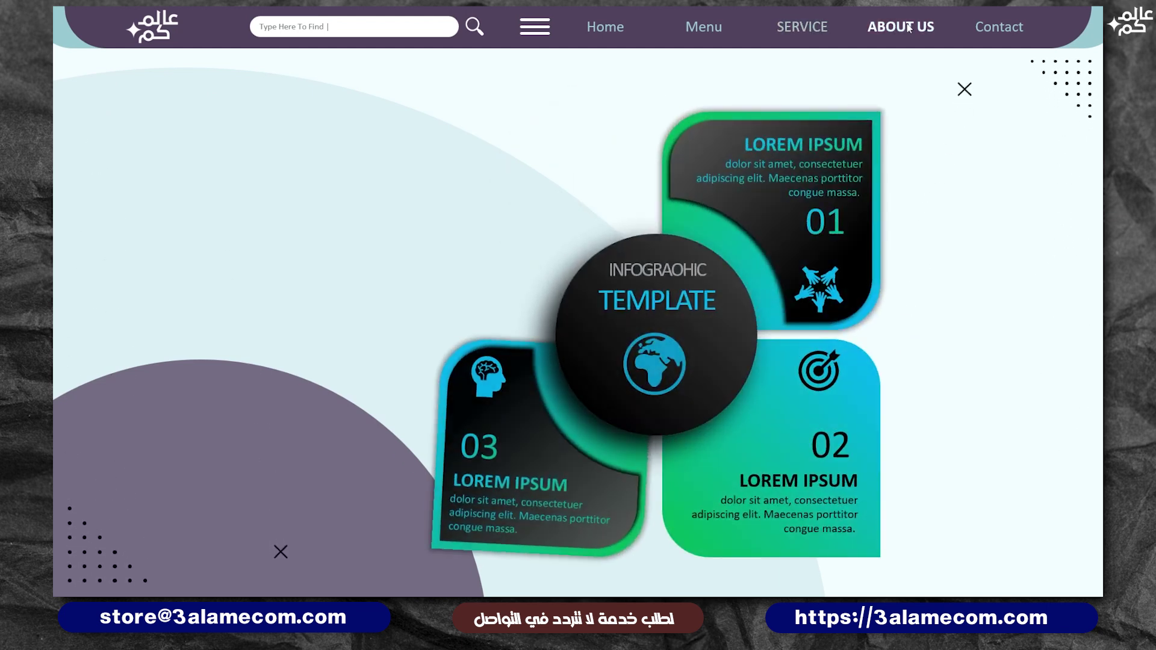
left_click(1007, 27)
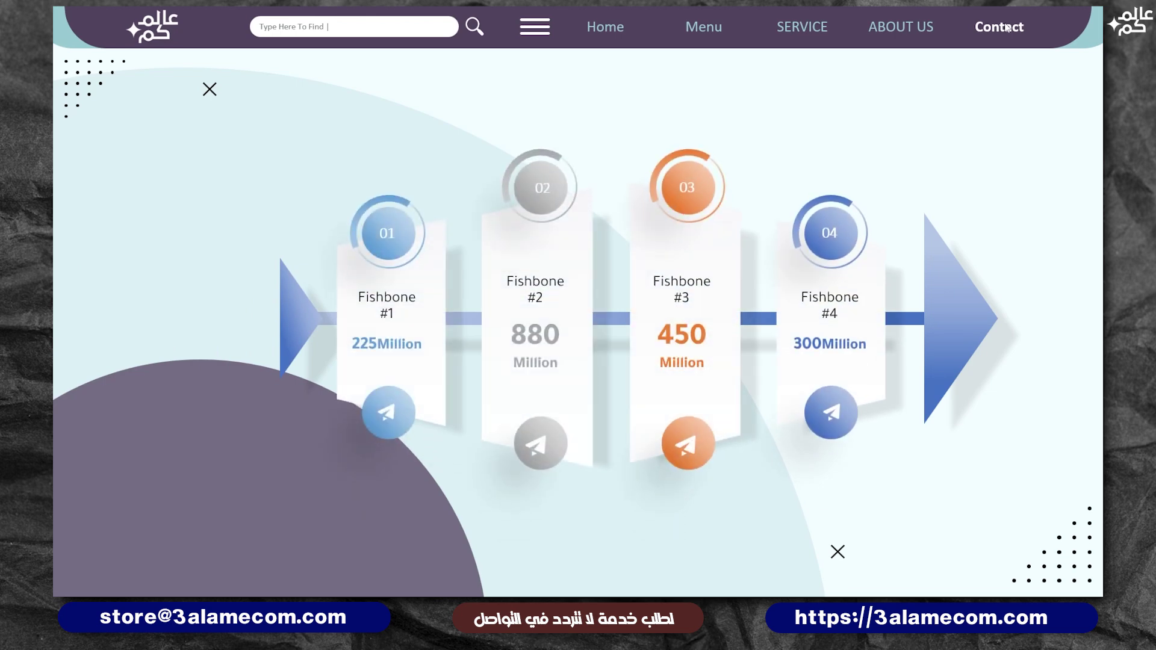
left_click(614, 24)
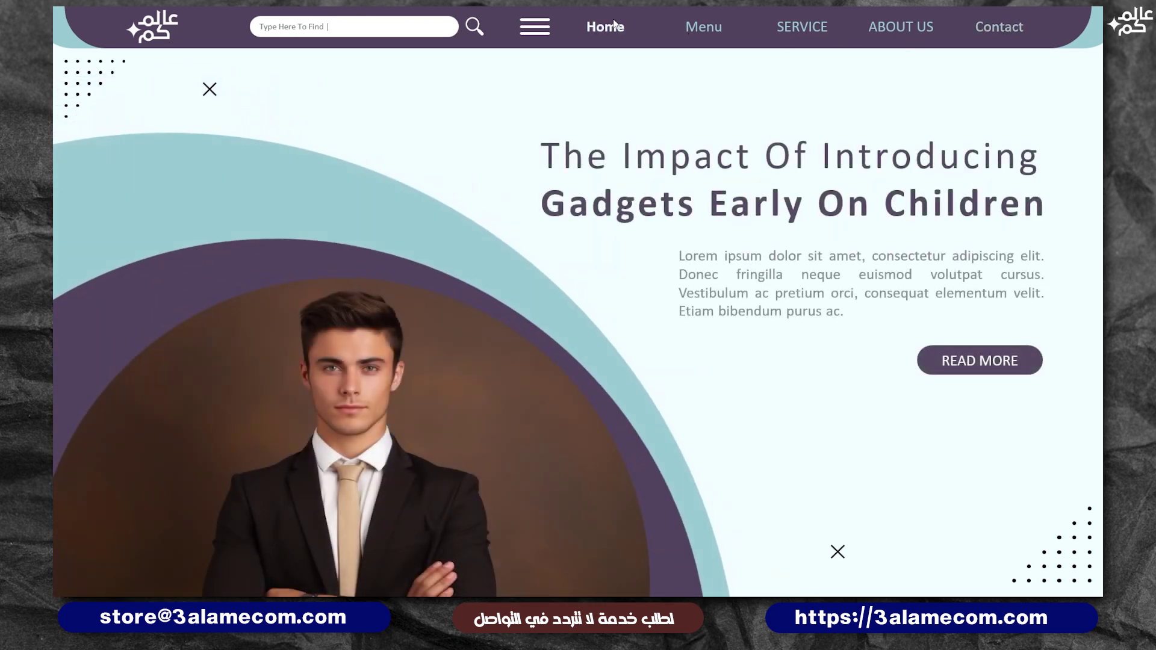
left_click(884, 30)
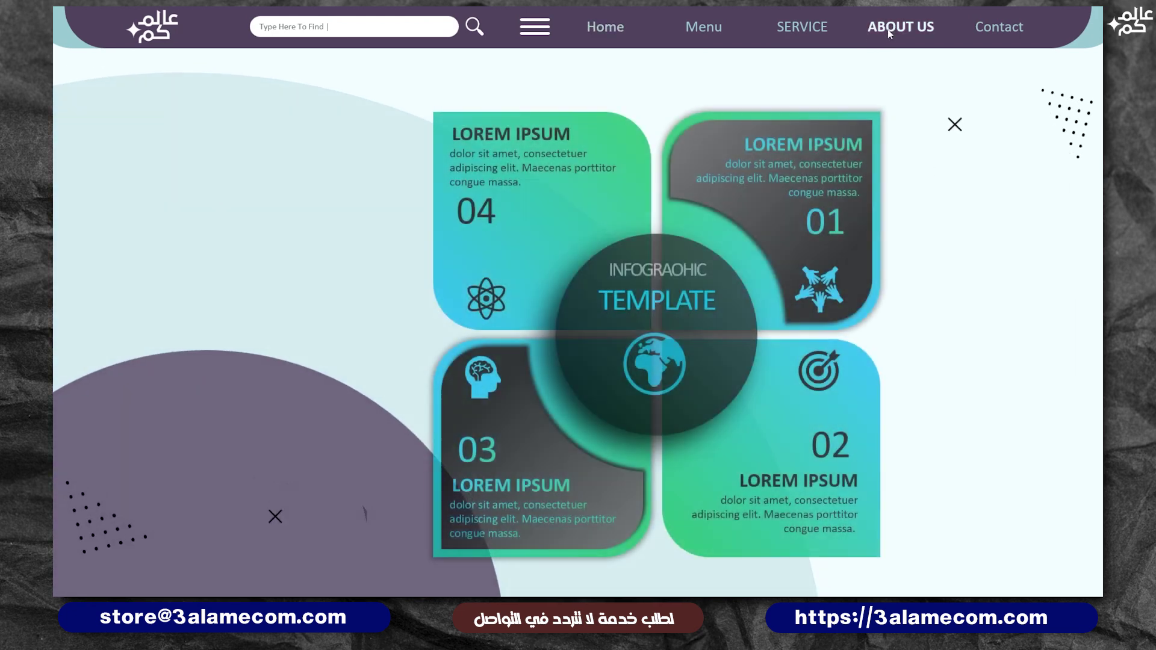
left_click(625, 34)
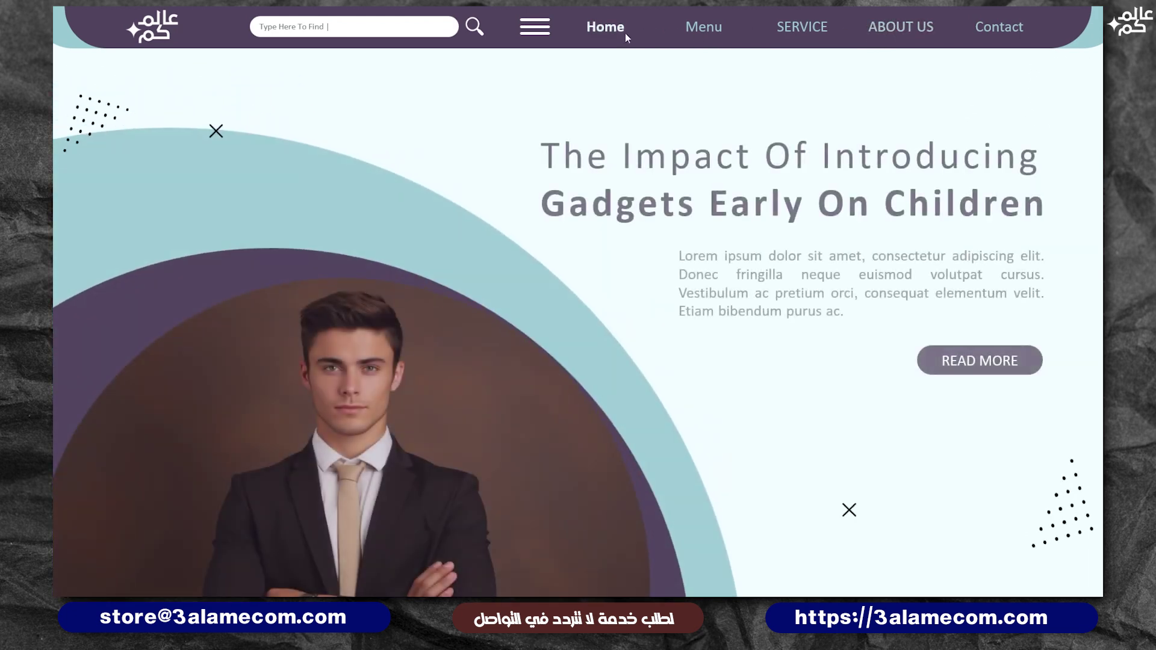